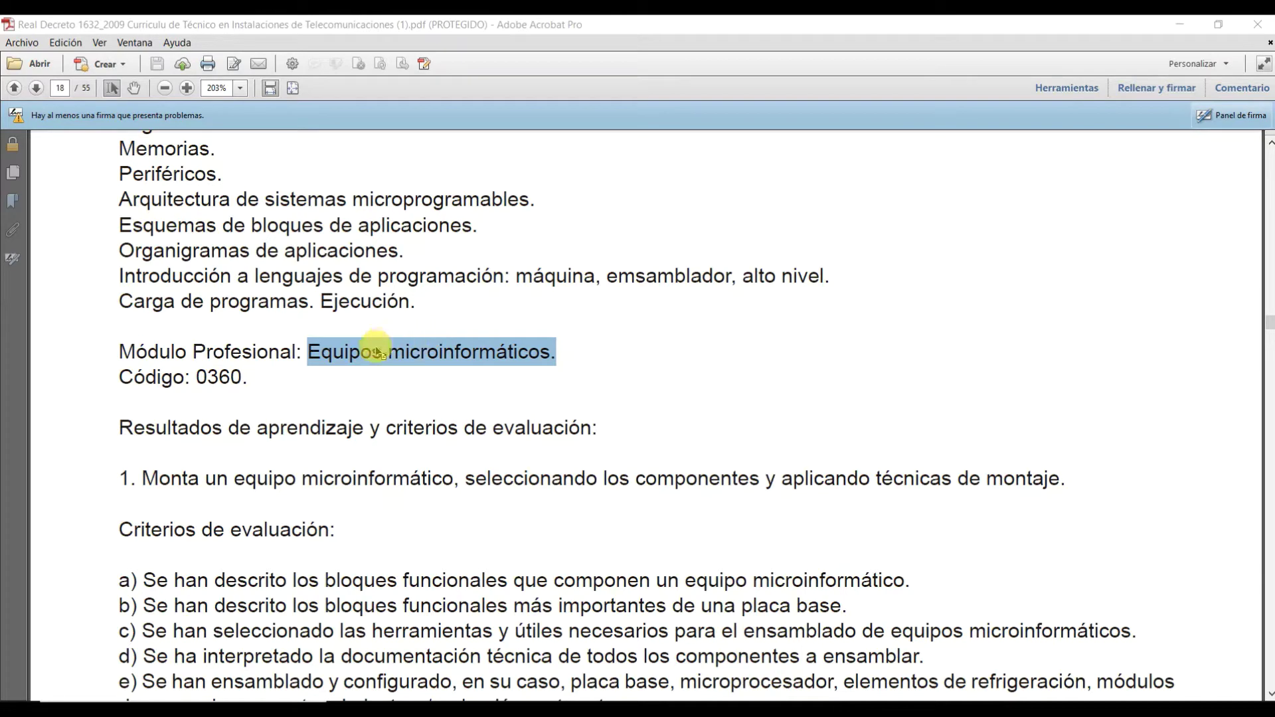
- Scroll to page 19 and highlight the section 5 heading and the spreadsheet criterion b)
scroll(351, 358, down, 2)
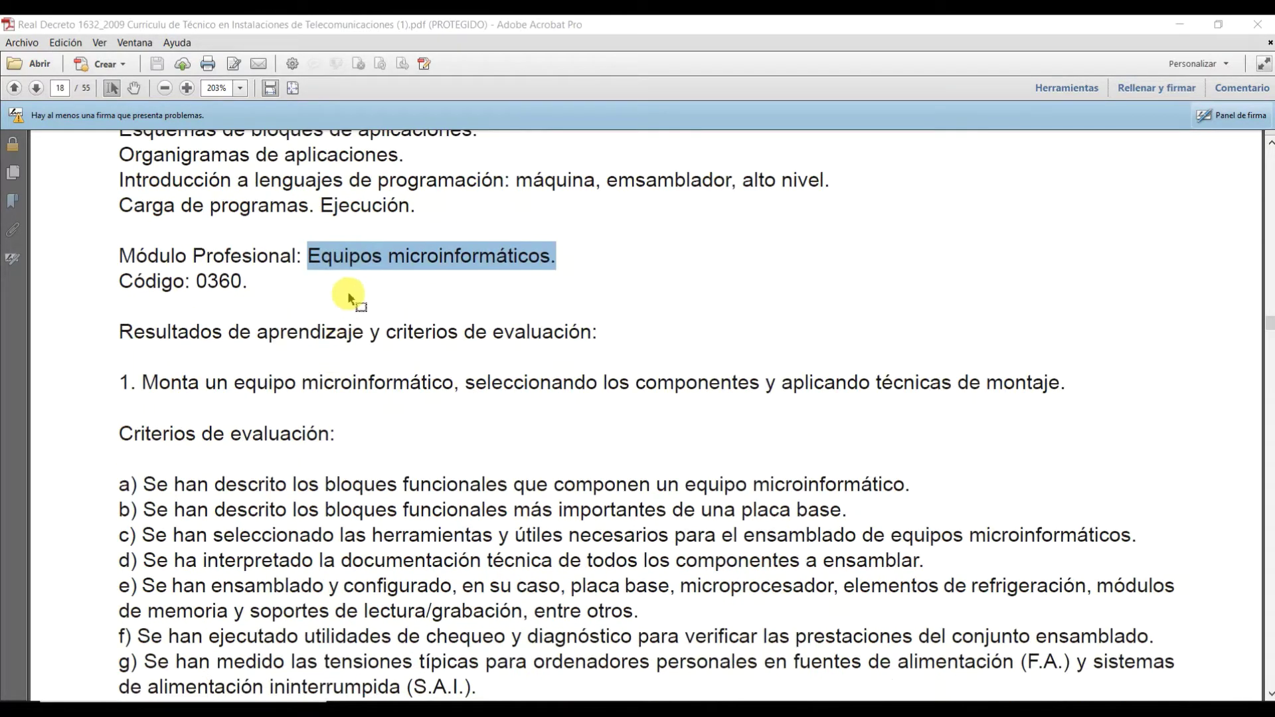
scroll(339, 312, down, 4)
scroll(329, 299, down, 3)
scroll(319, 332, down, 9)
scroll(359, 358, down, 4)
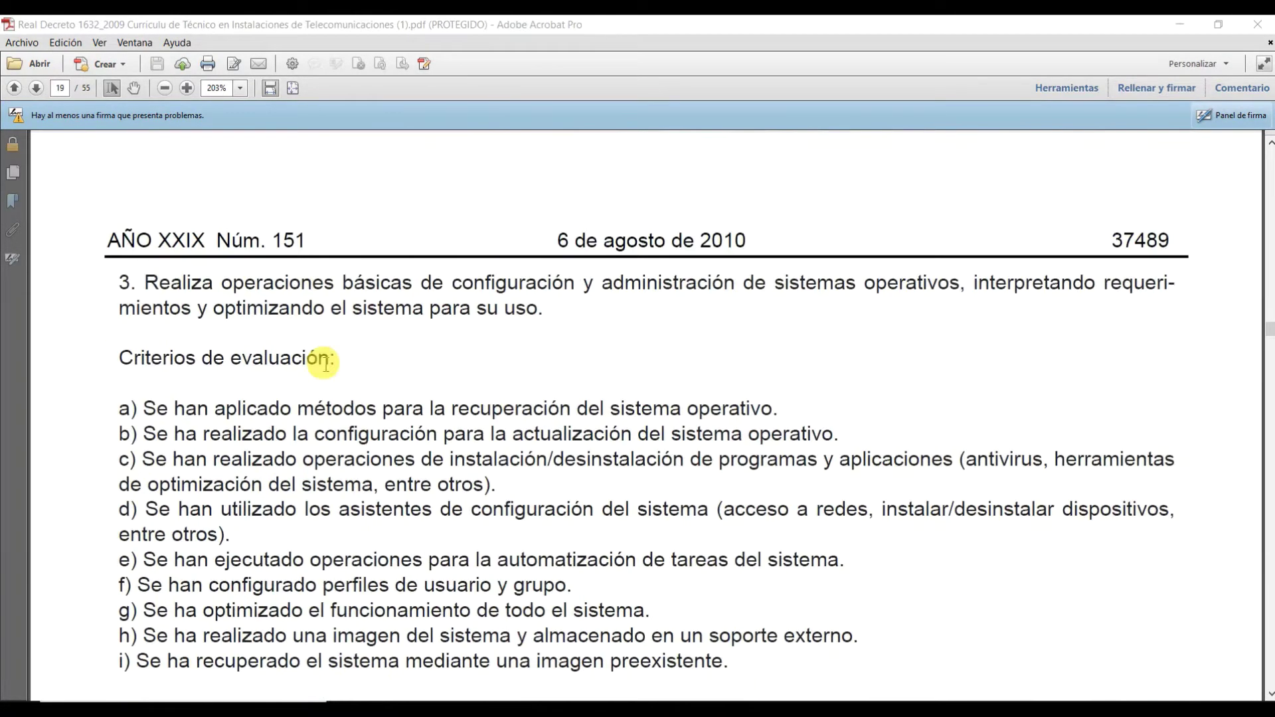
scroll(350, 465, down, 4)
scroll(398, 432, down, 6)
scroll(425, 372, down, 4)
scroll(423, 375, down, 2)
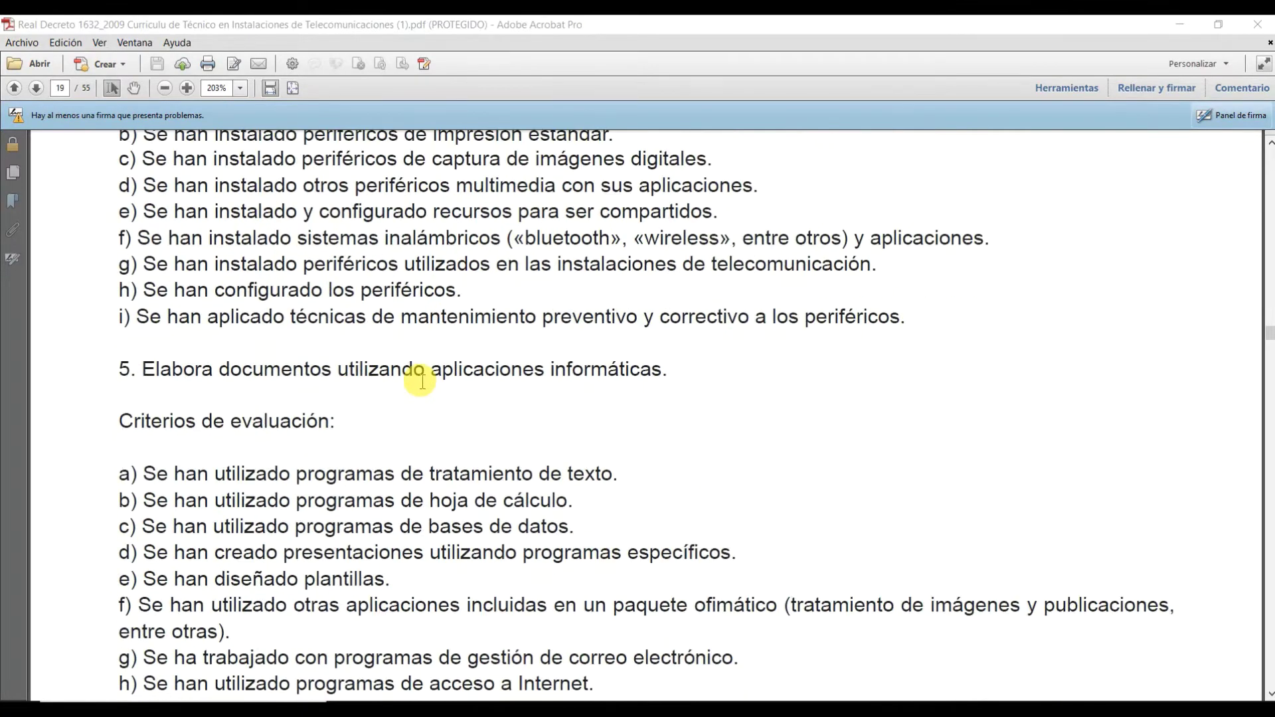
drag(138, 369, 662, 371)
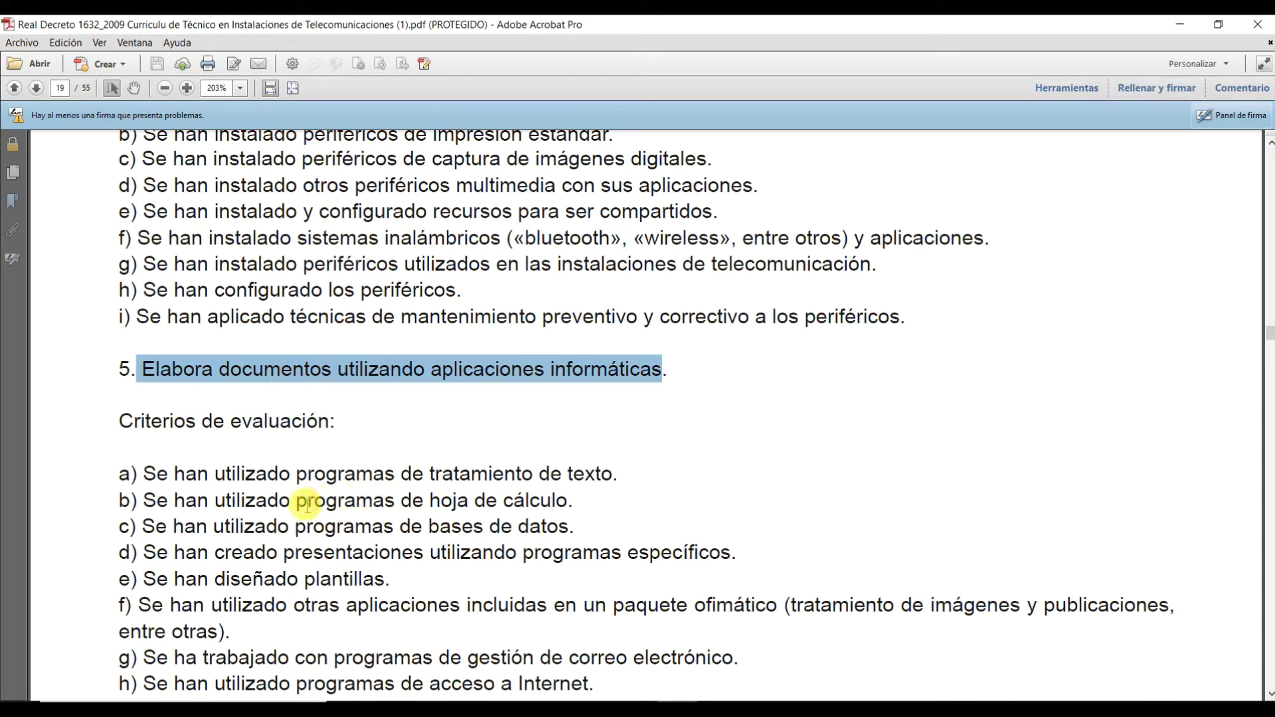
drag(297, 503, 532, 503)
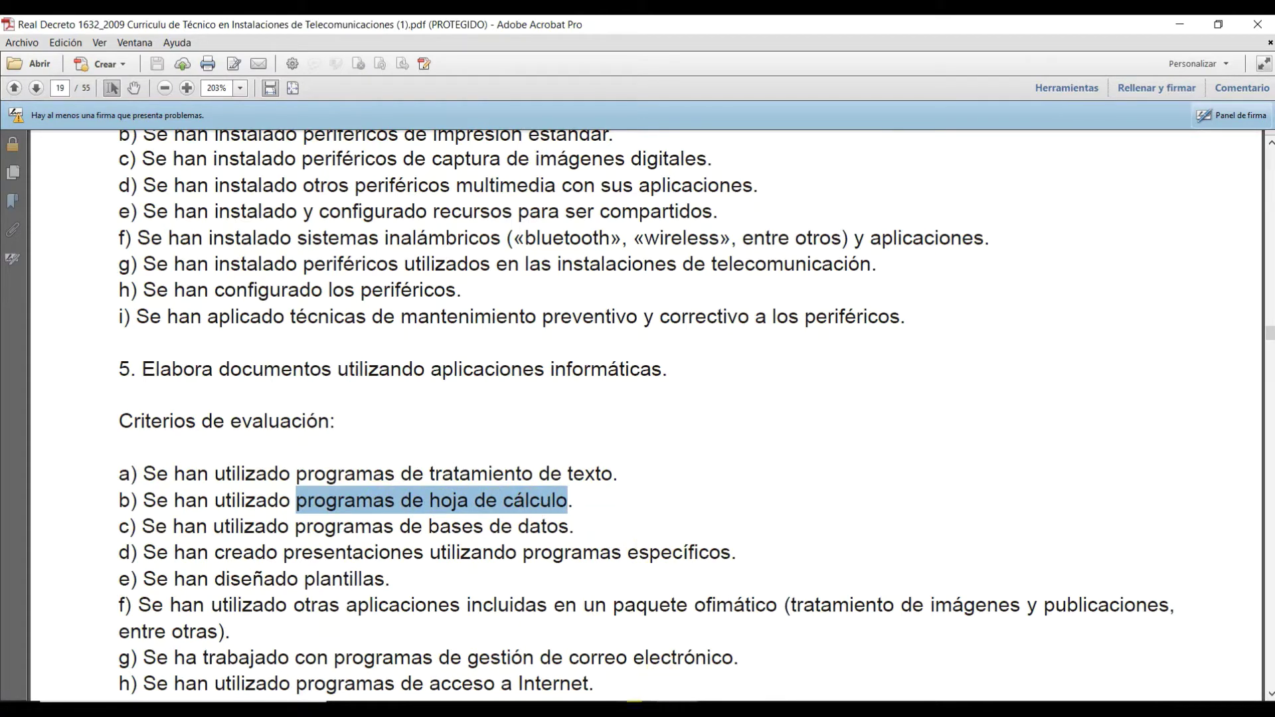
mouse_move(635, 706)
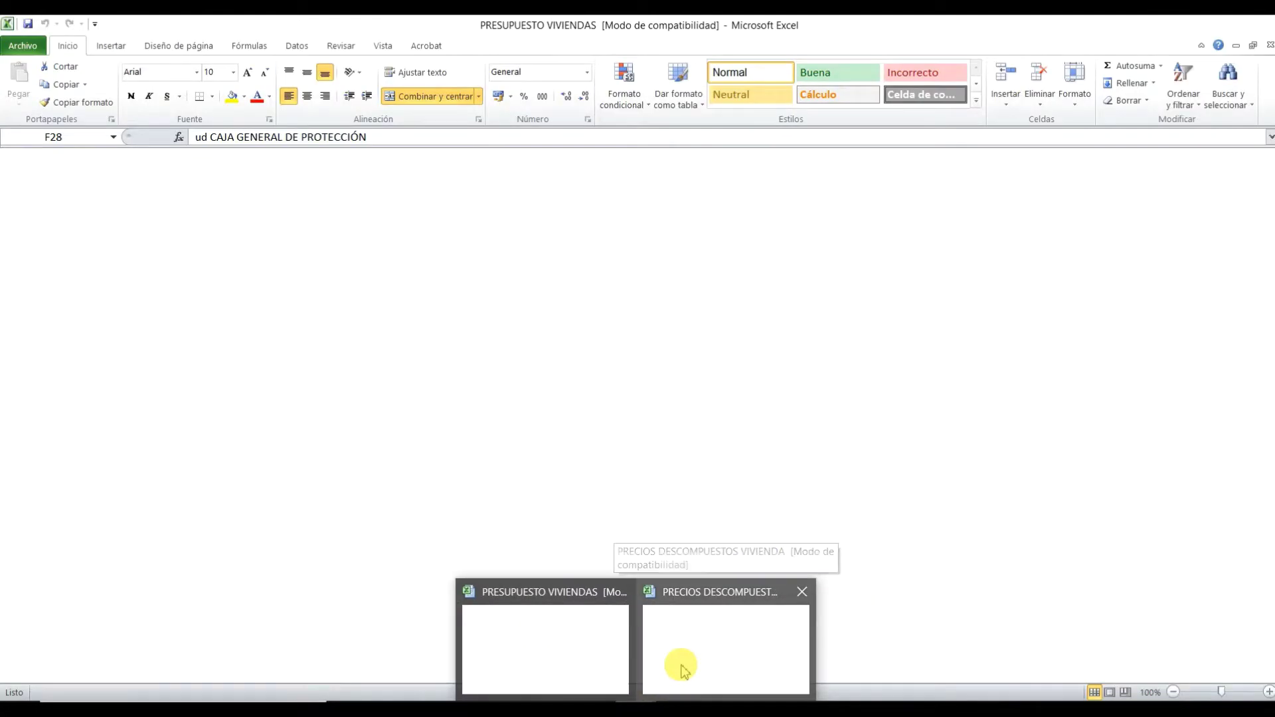
- Bring the PRESUPUESTO VIVIENDAS workbook forward, showing the top of sheet PAG1
click(593, 646)
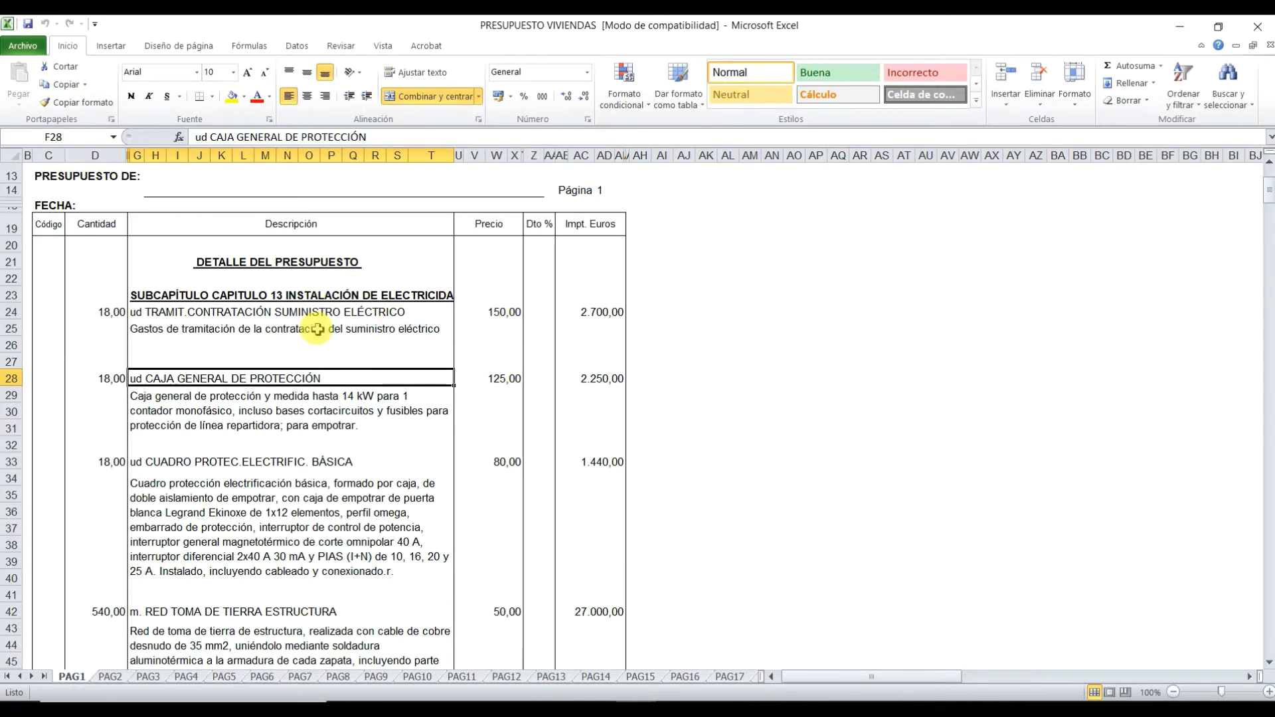
scroll(319, 327, up, 3)
scroll(317, 329, up, 1)
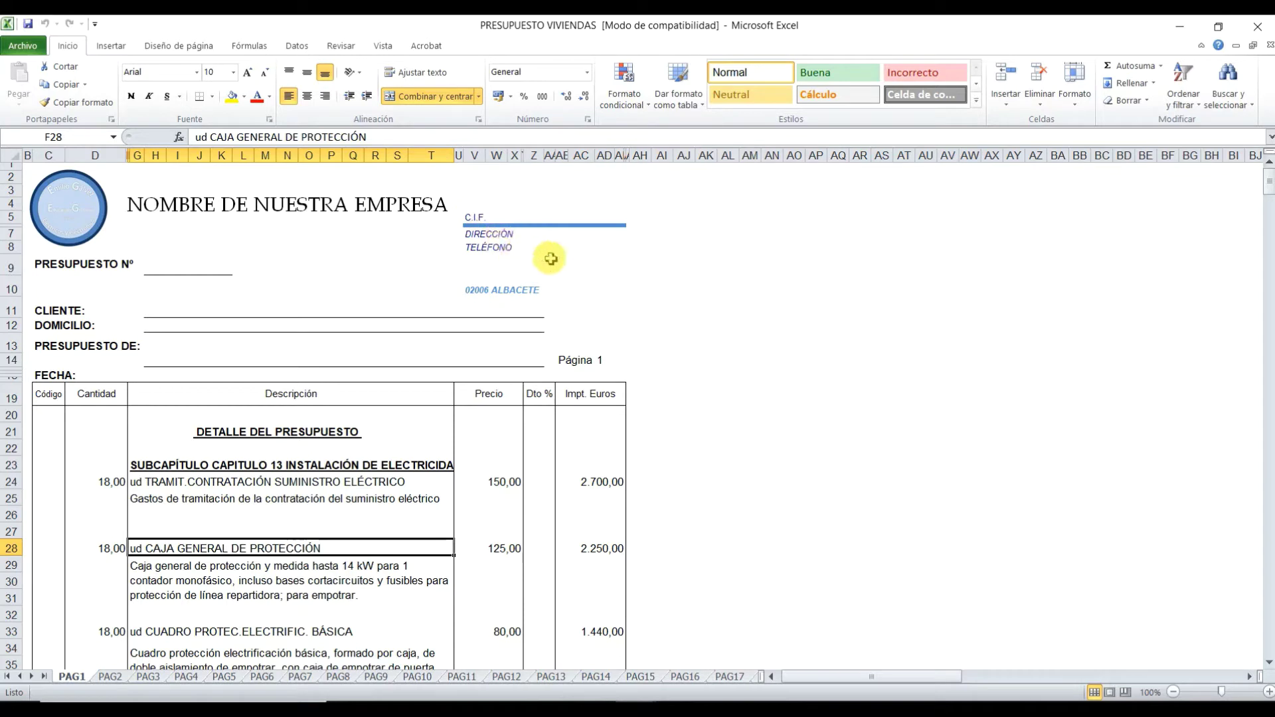
- Review the budget number, client and PRESUPUESTO DE fields in H9, H11 and H13
click(163, 264)
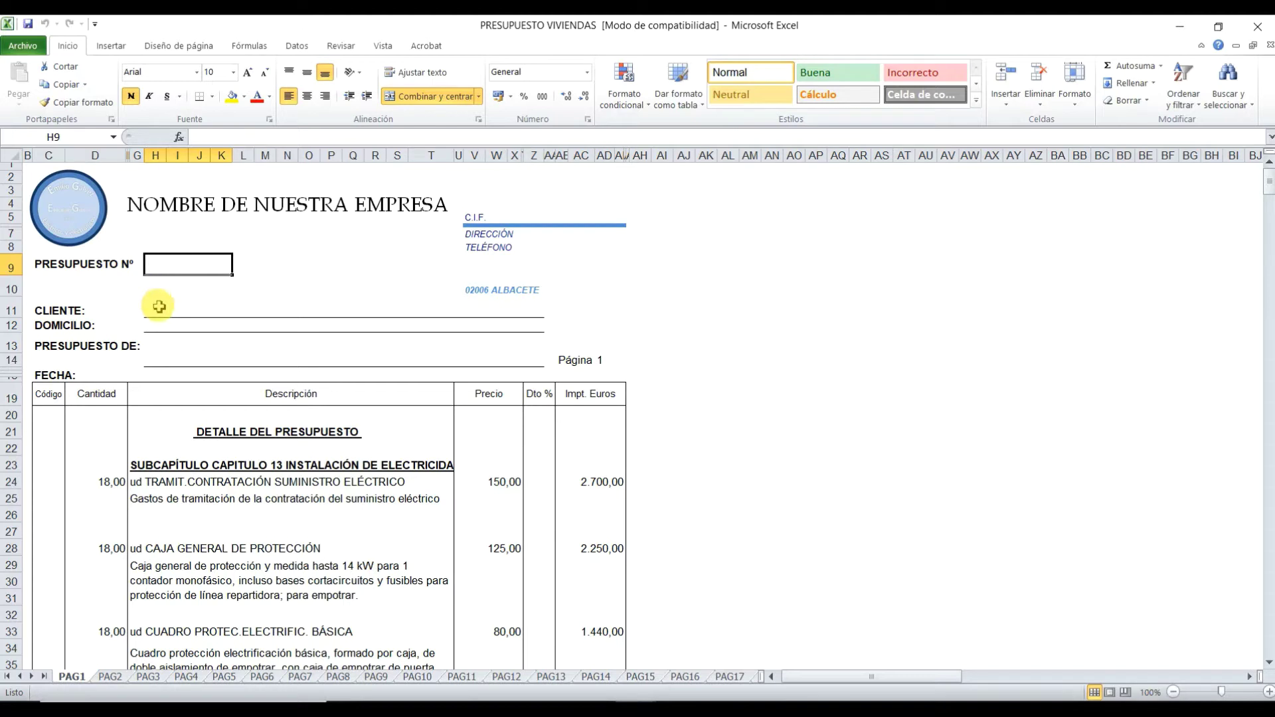
click(159, 306)
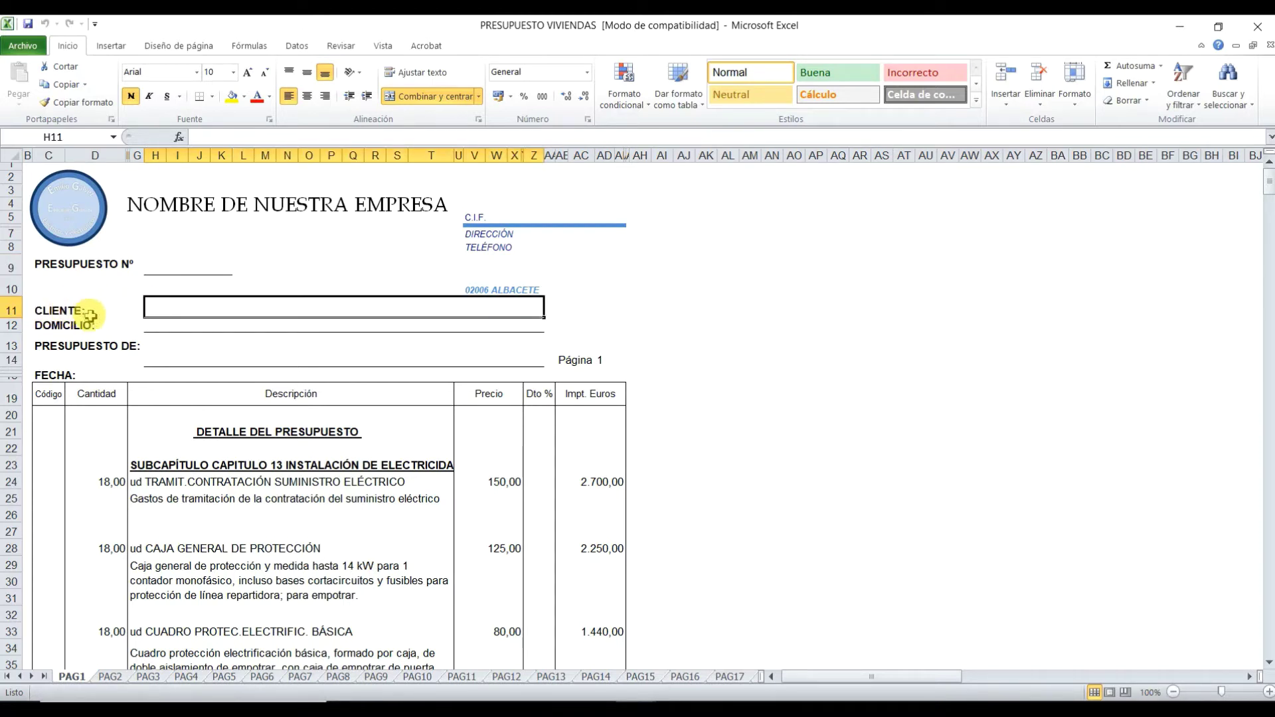
click(168, 269)
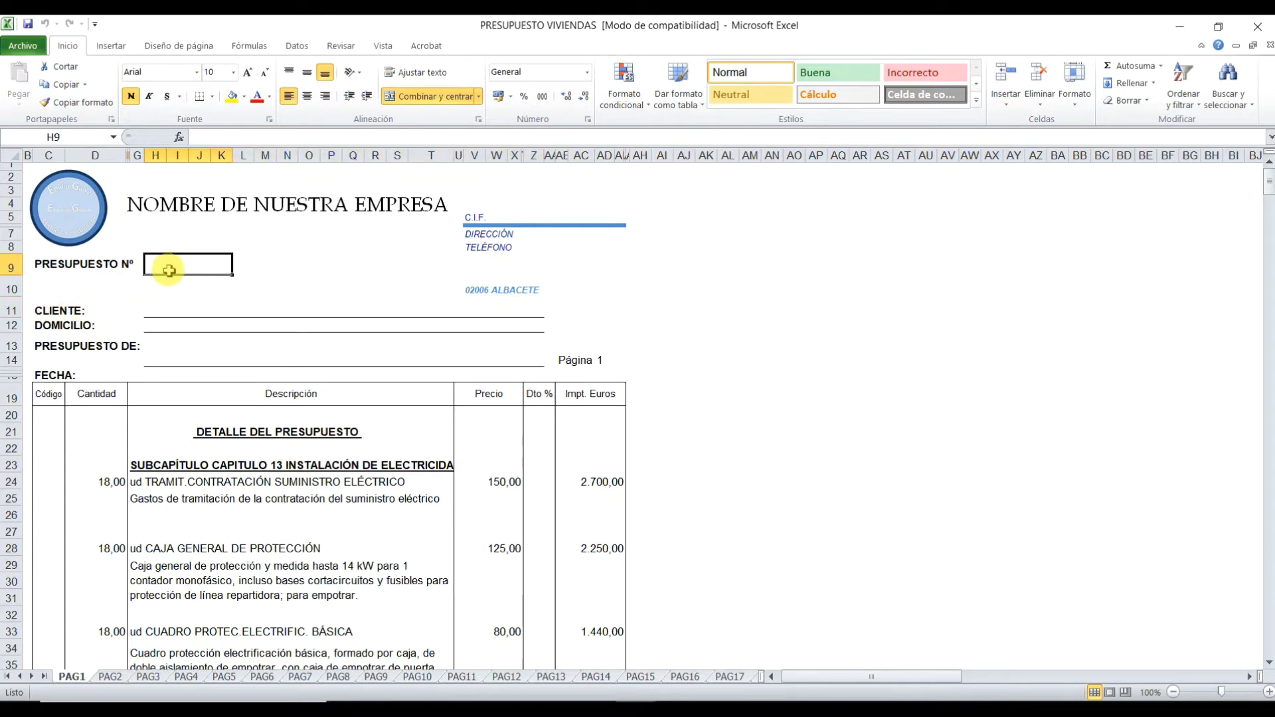
click(184, 350)
scroll(189, 354, down, 1)
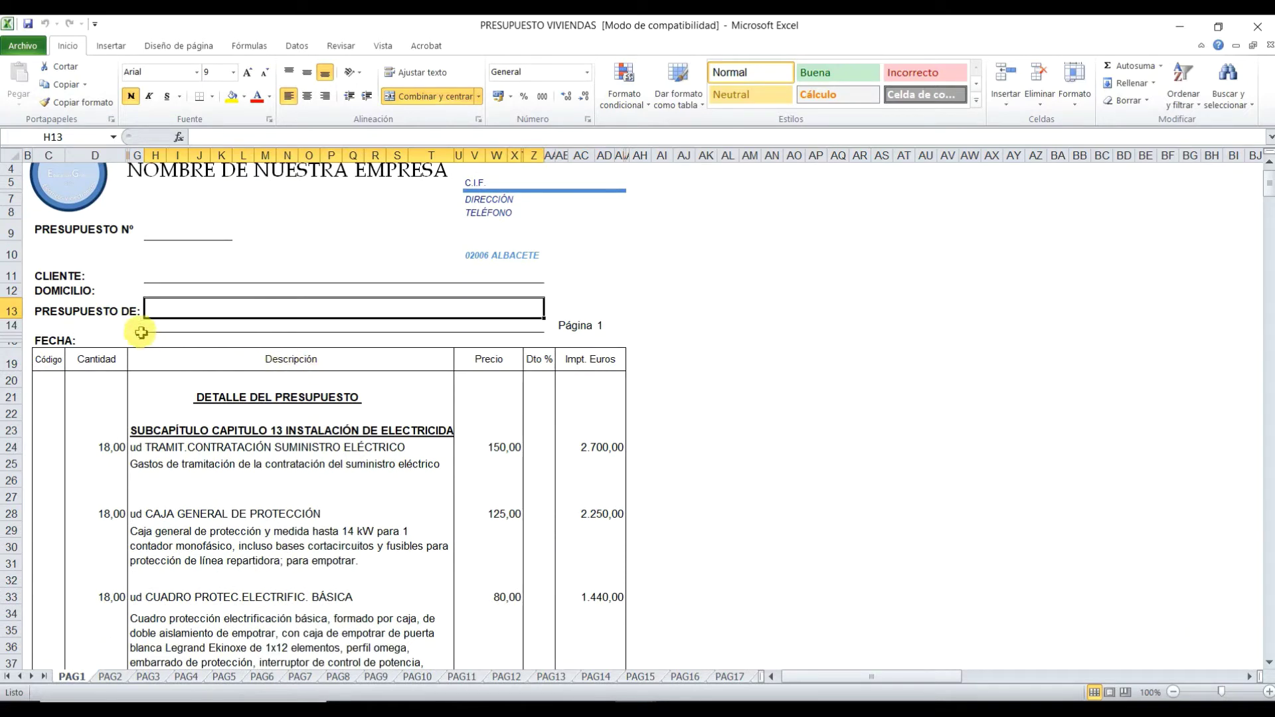
scroll(99, 357, down, 1)
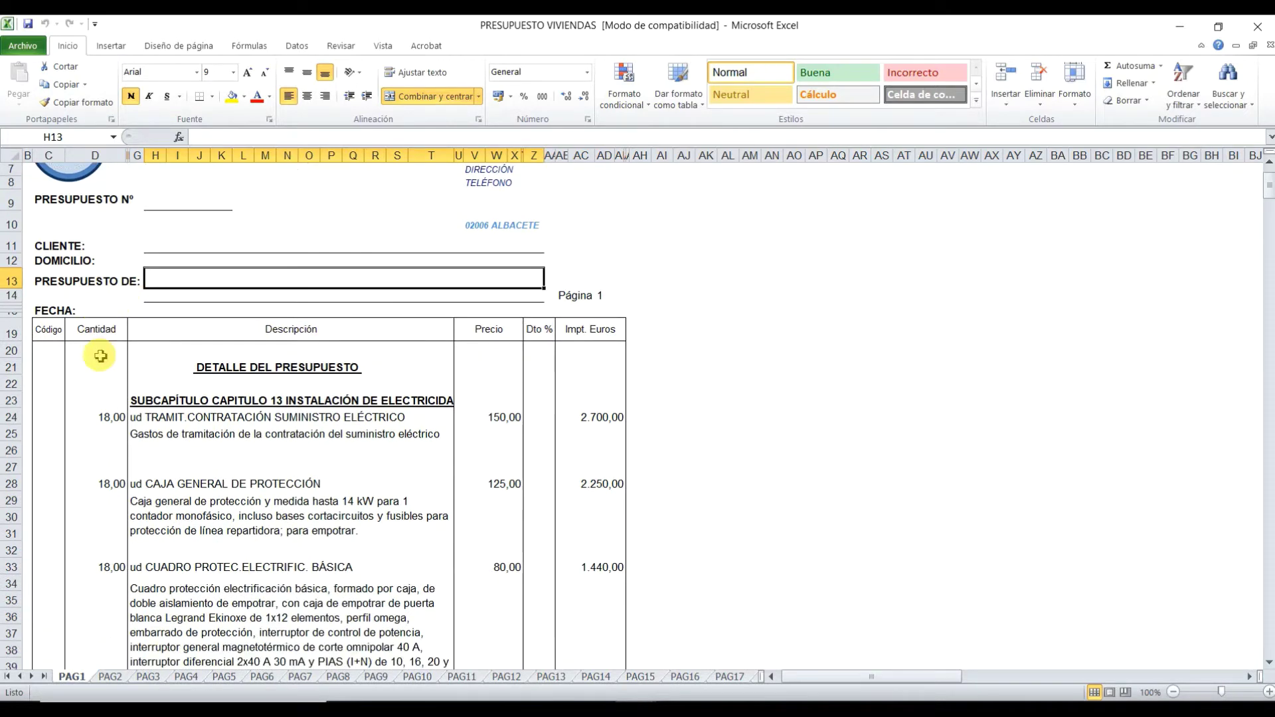
scroll(100, 355, up, 2)
scroll(109, 343, down, 1)
scroll(106, 339, down, 1)
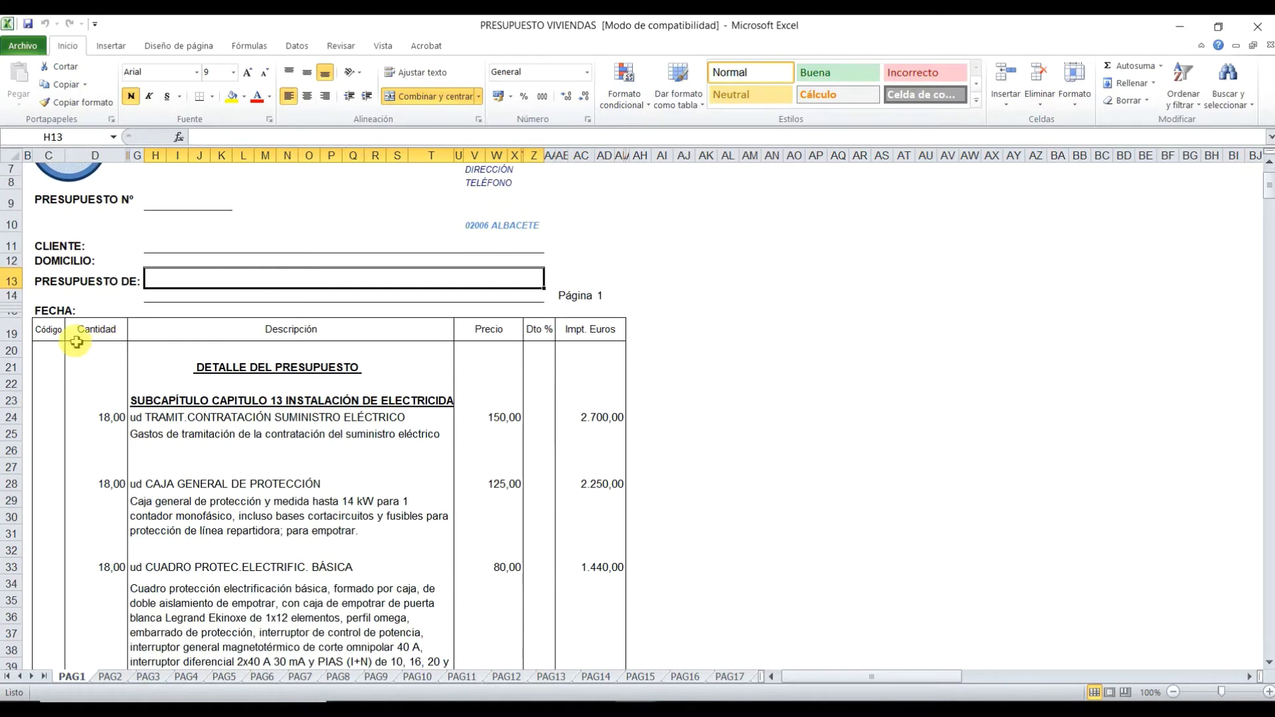
drag(48, 332, 580, 378)
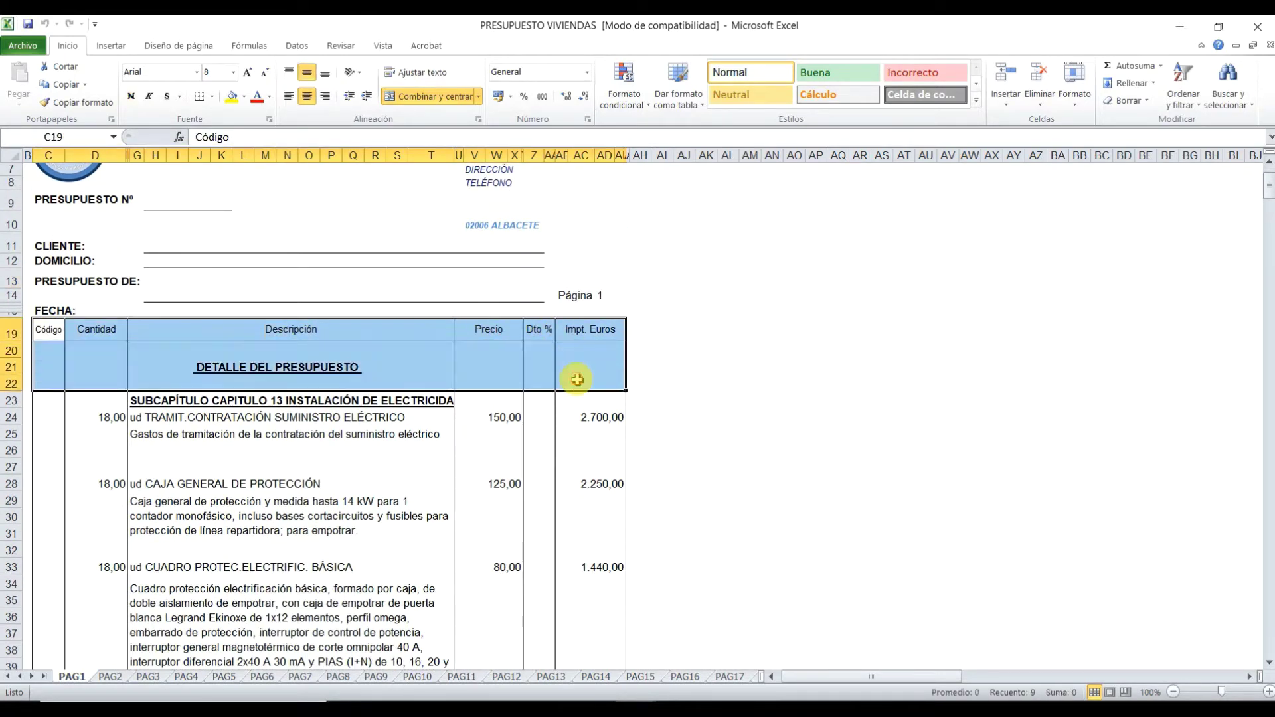
click(112, 335)
click(42, 330)
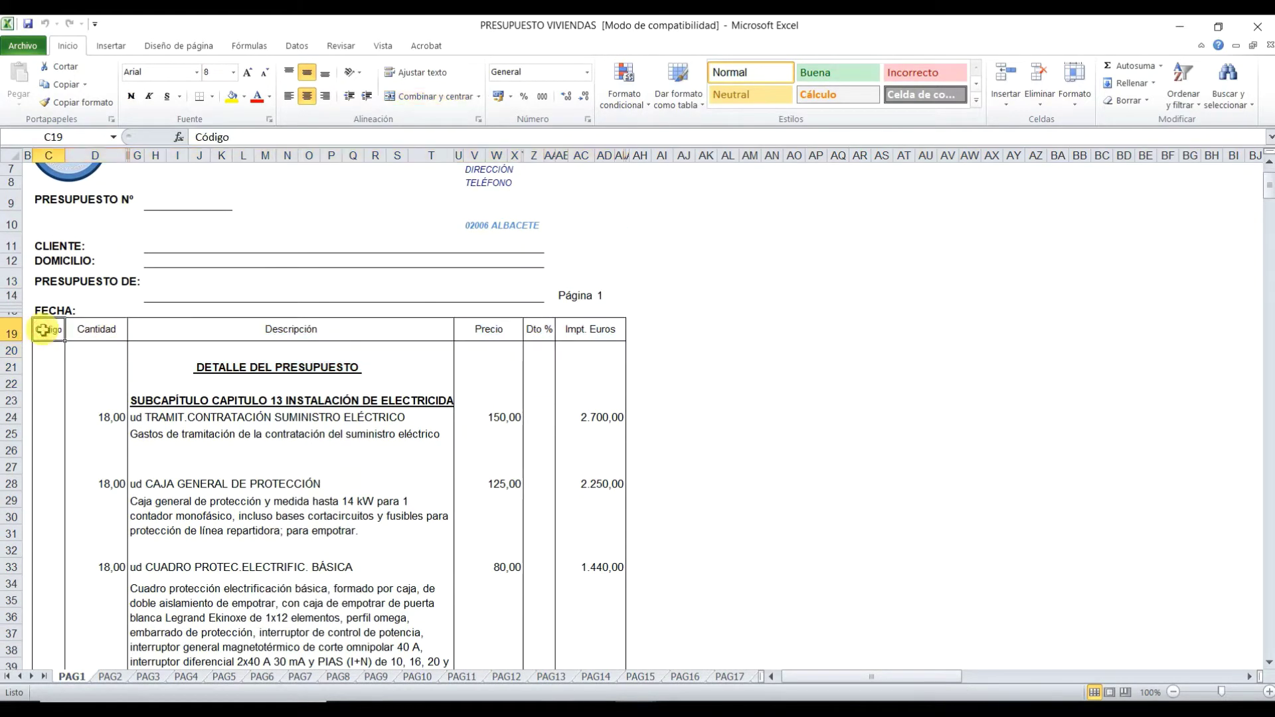
click(81, 333)
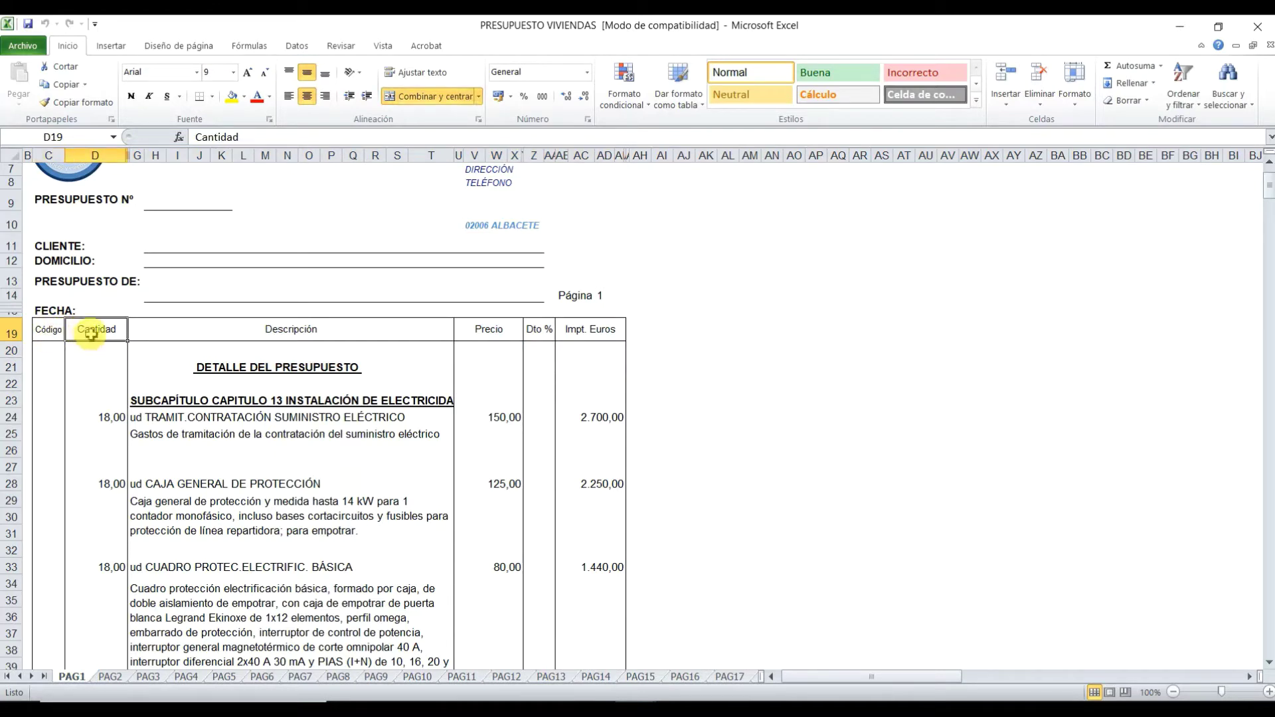
click(284, 334)
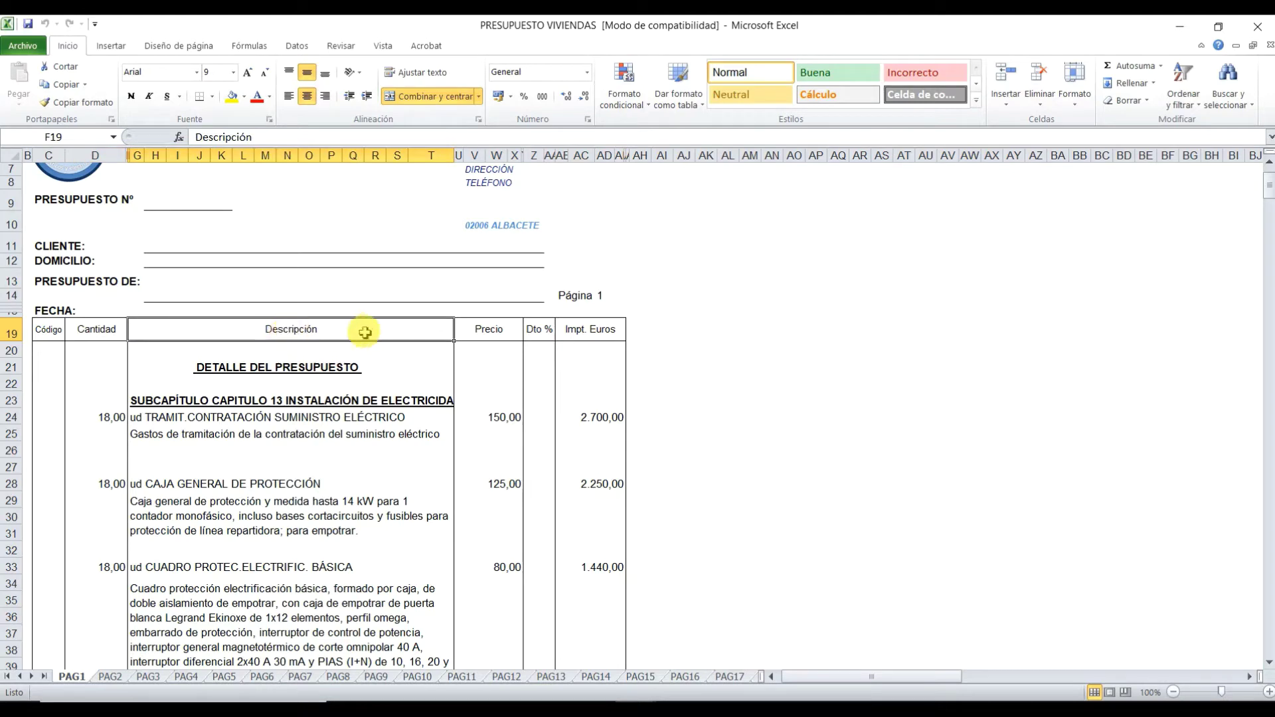
click(480, 333)
click(538, 330)
click(609, 332)
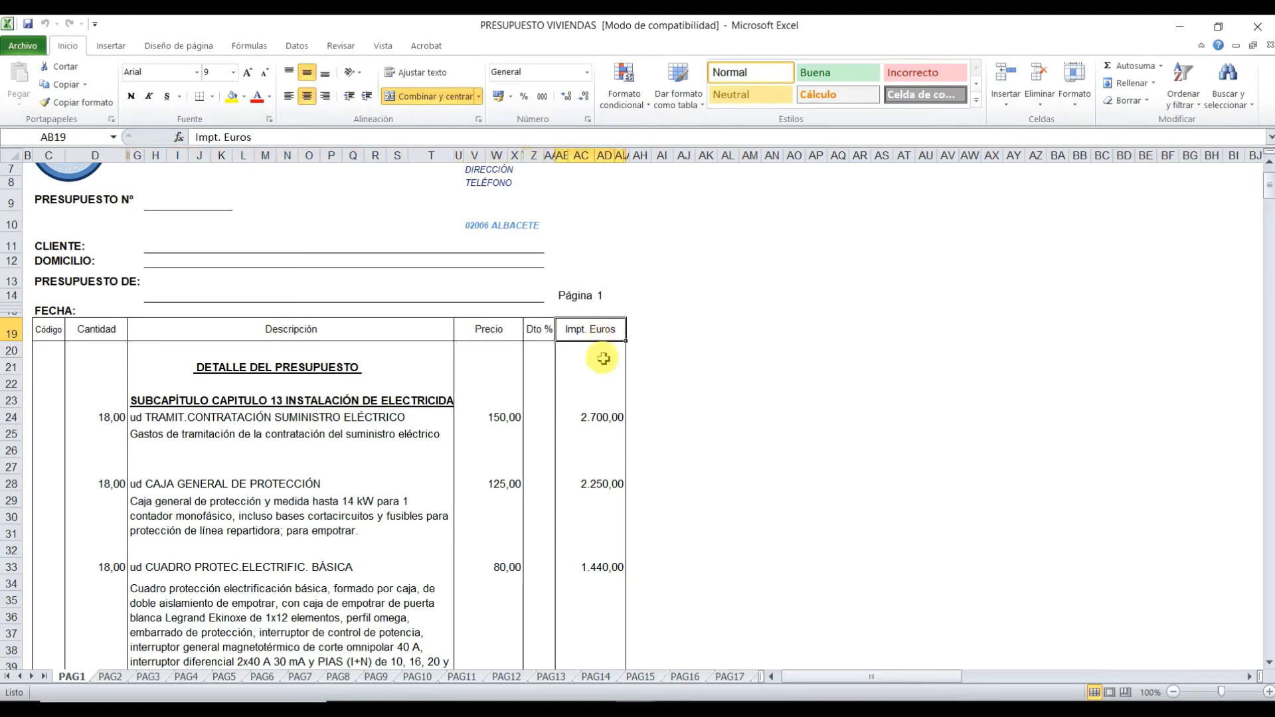
scroll(505, 346, down, 2)
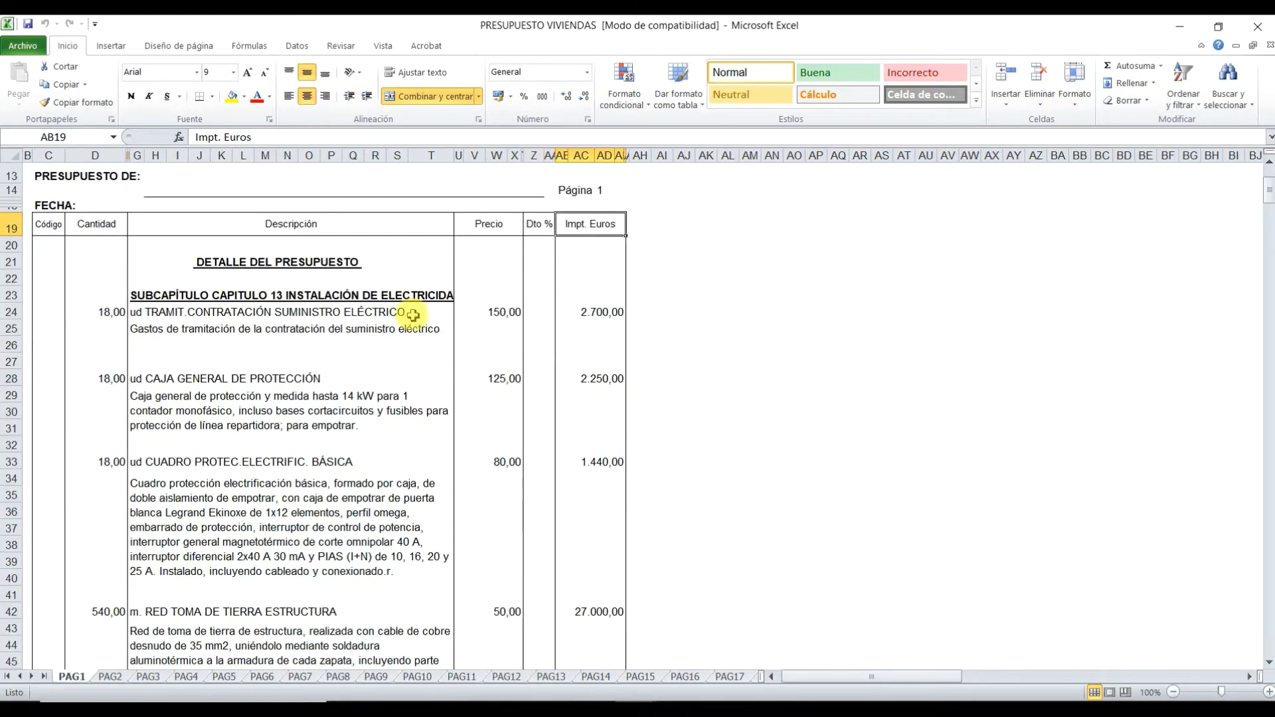
scroll(409, 315, up, 1)
scroll(339, 324, up, 2)
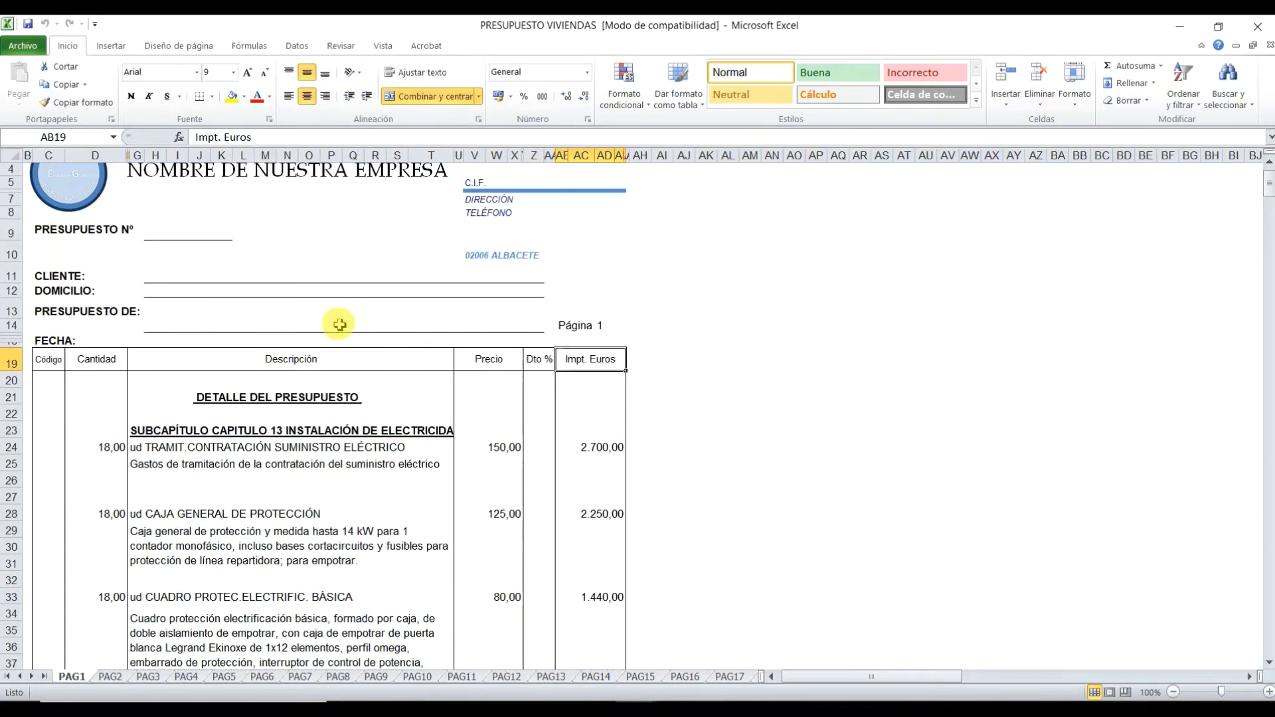
scroll(398, 313, up, 1)
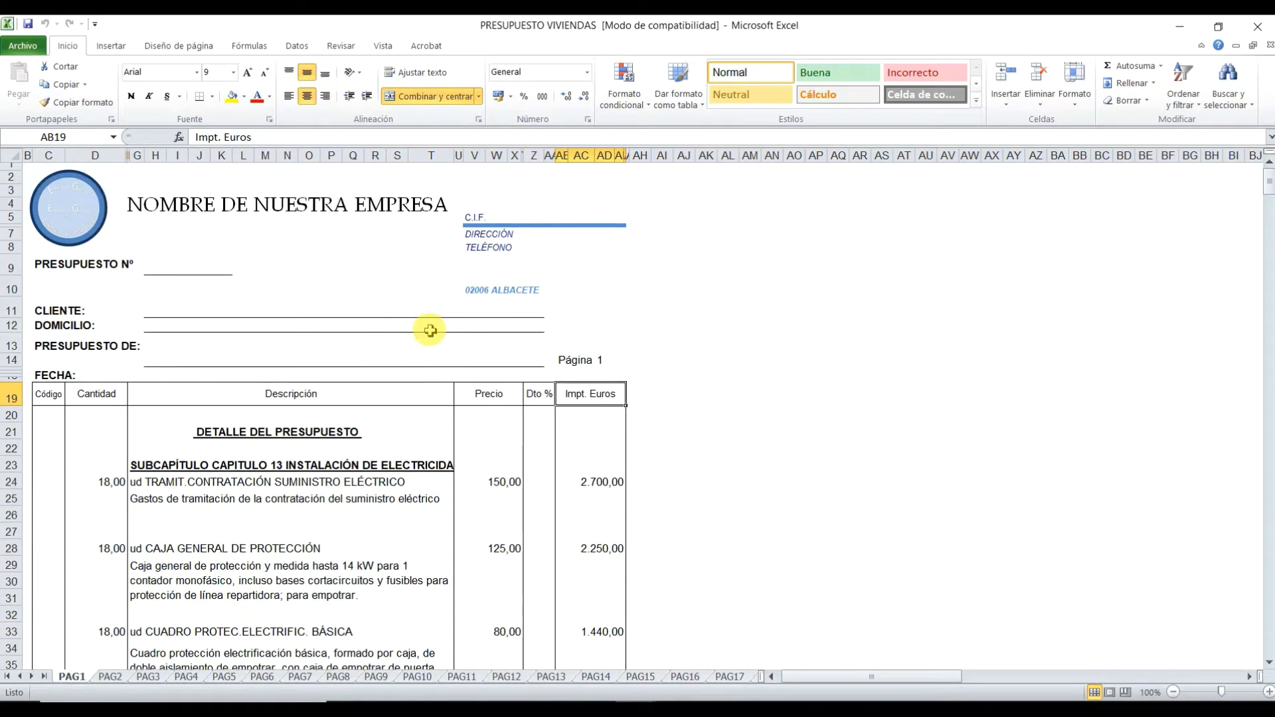
scroll(456, 330, down, 1)
scroll(456, 332, down, 2)
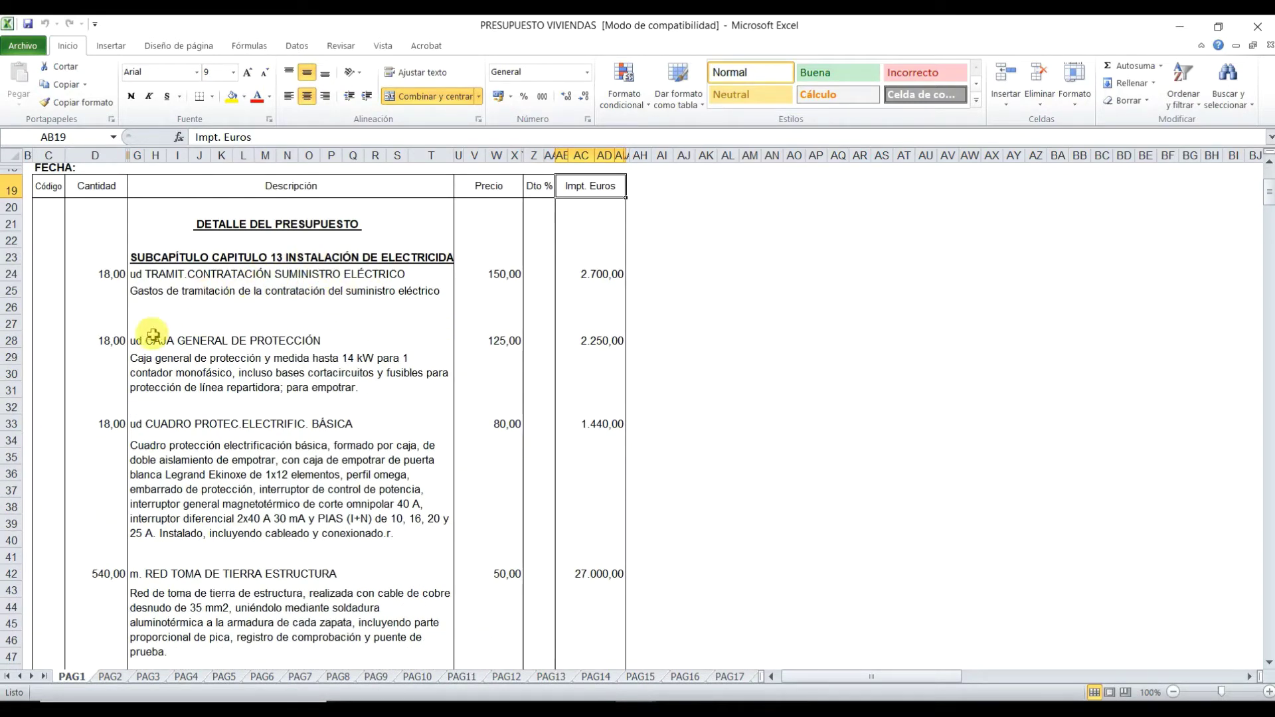
click(111, 342)
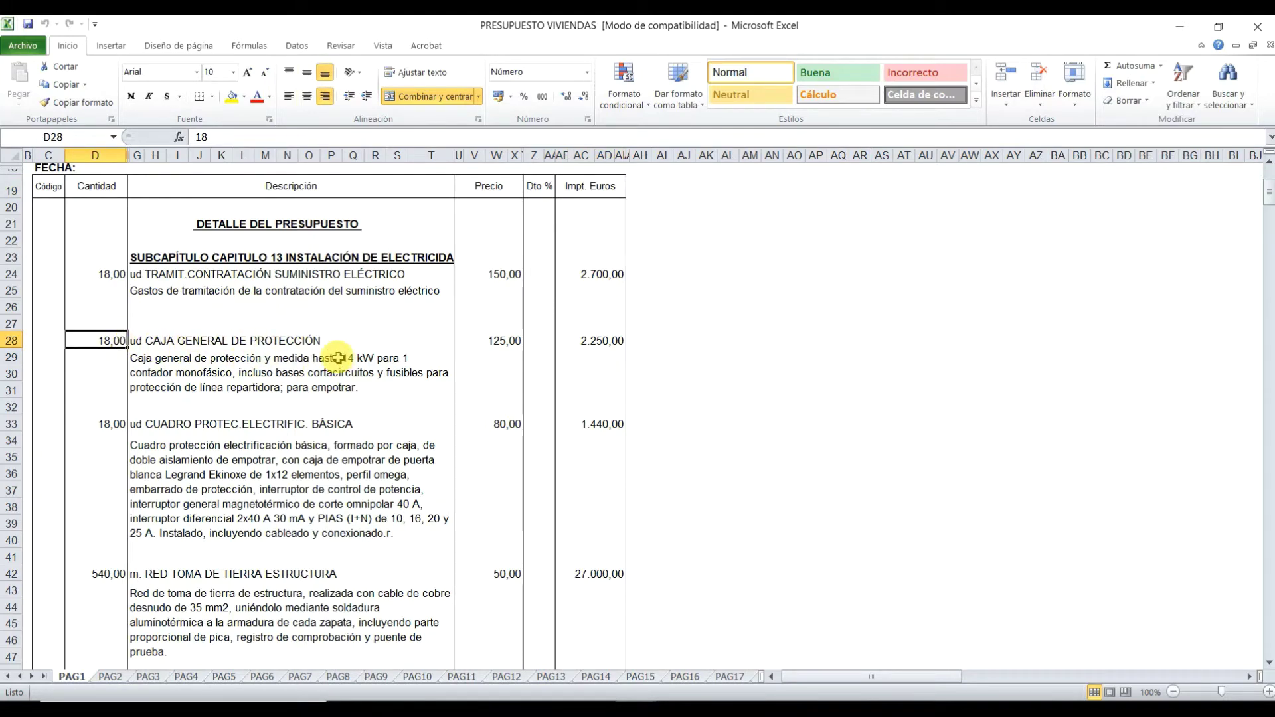
scroll(339, 359, up, 1)
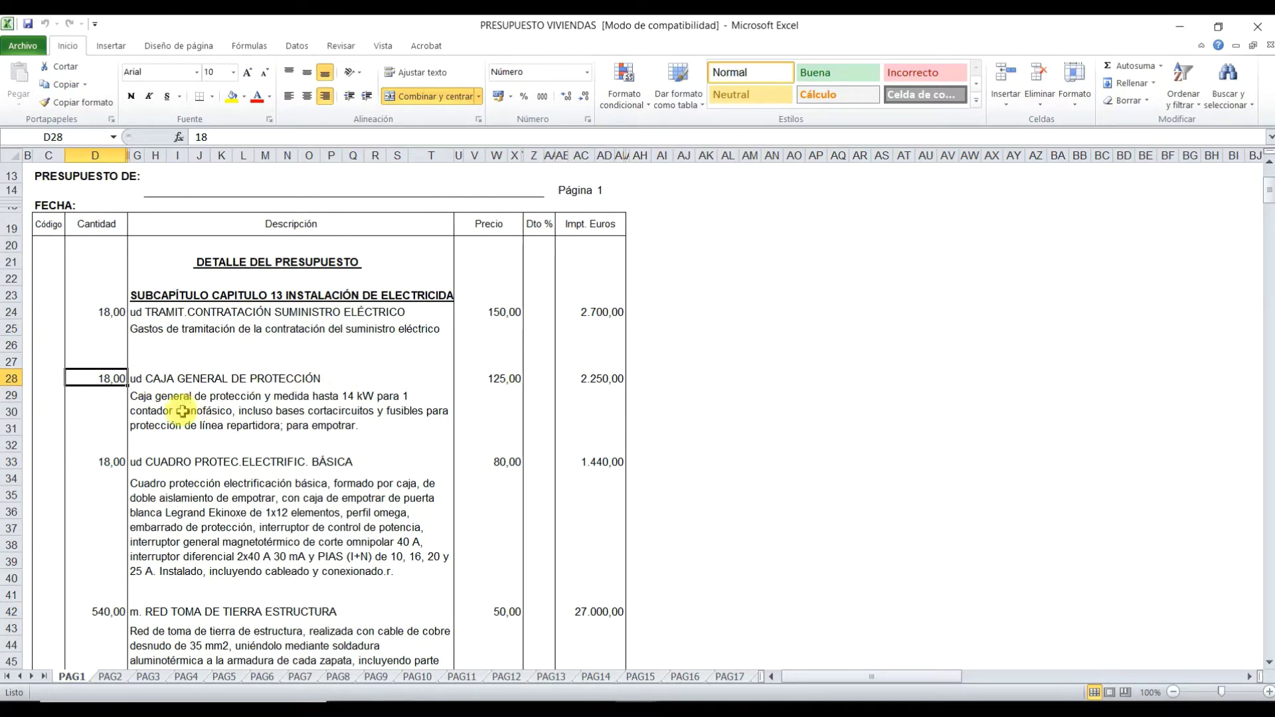
click(159, 380)
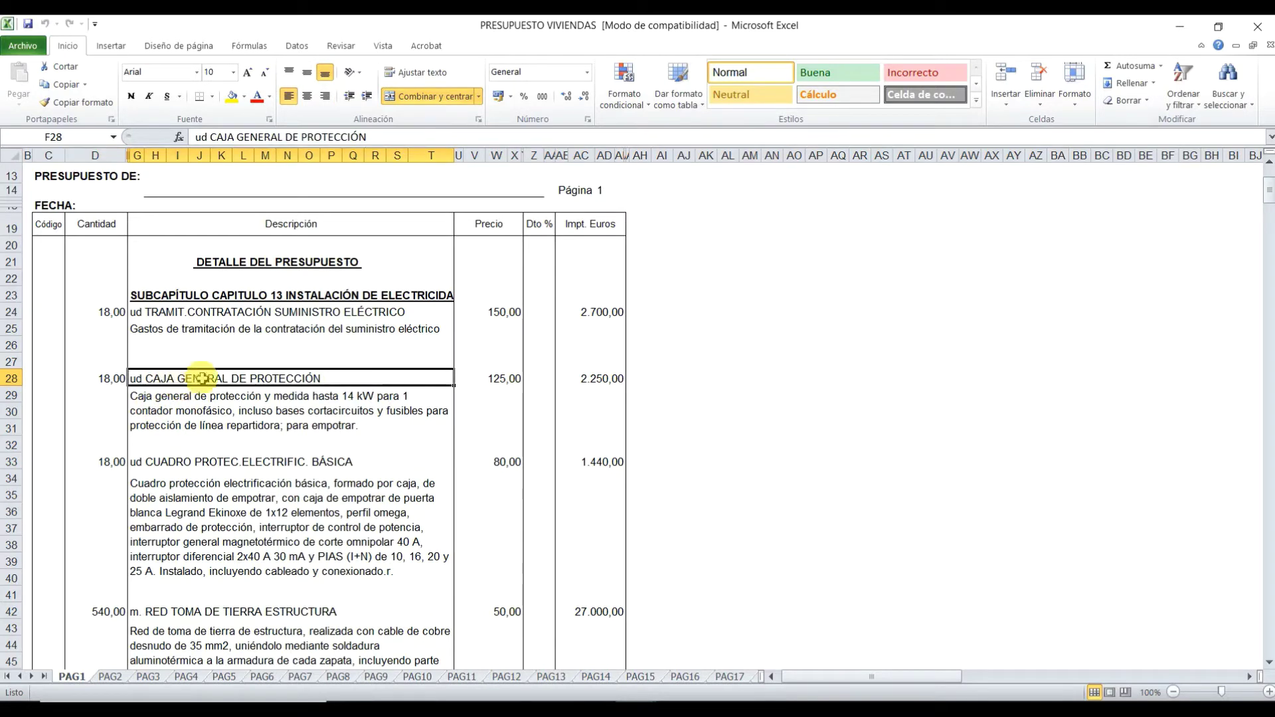
click(193, 397)
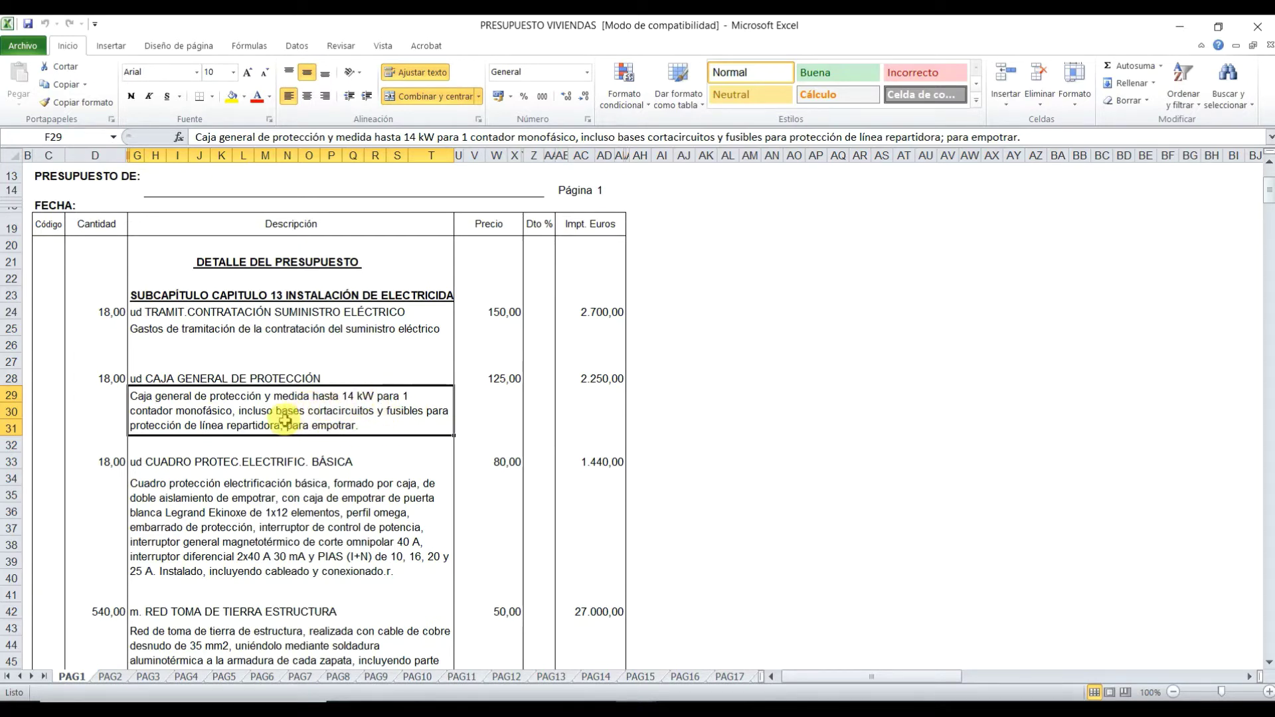
click(481, 379)
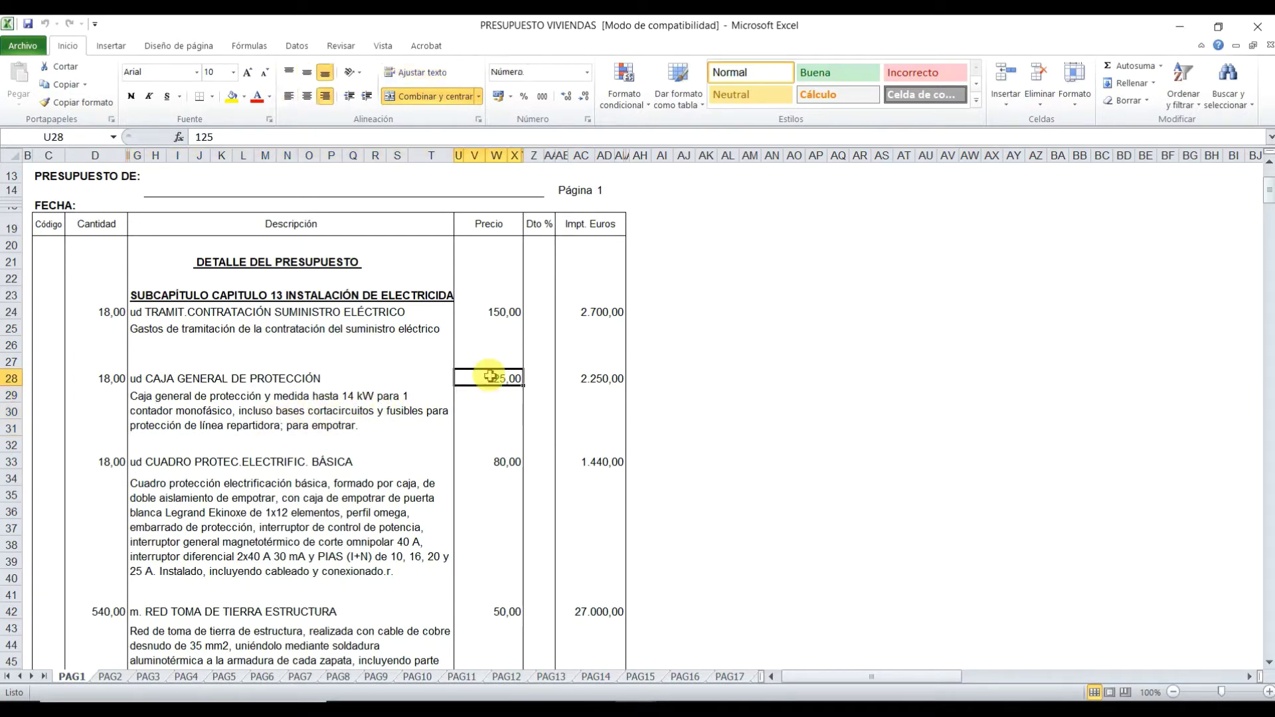
click(258, 380)
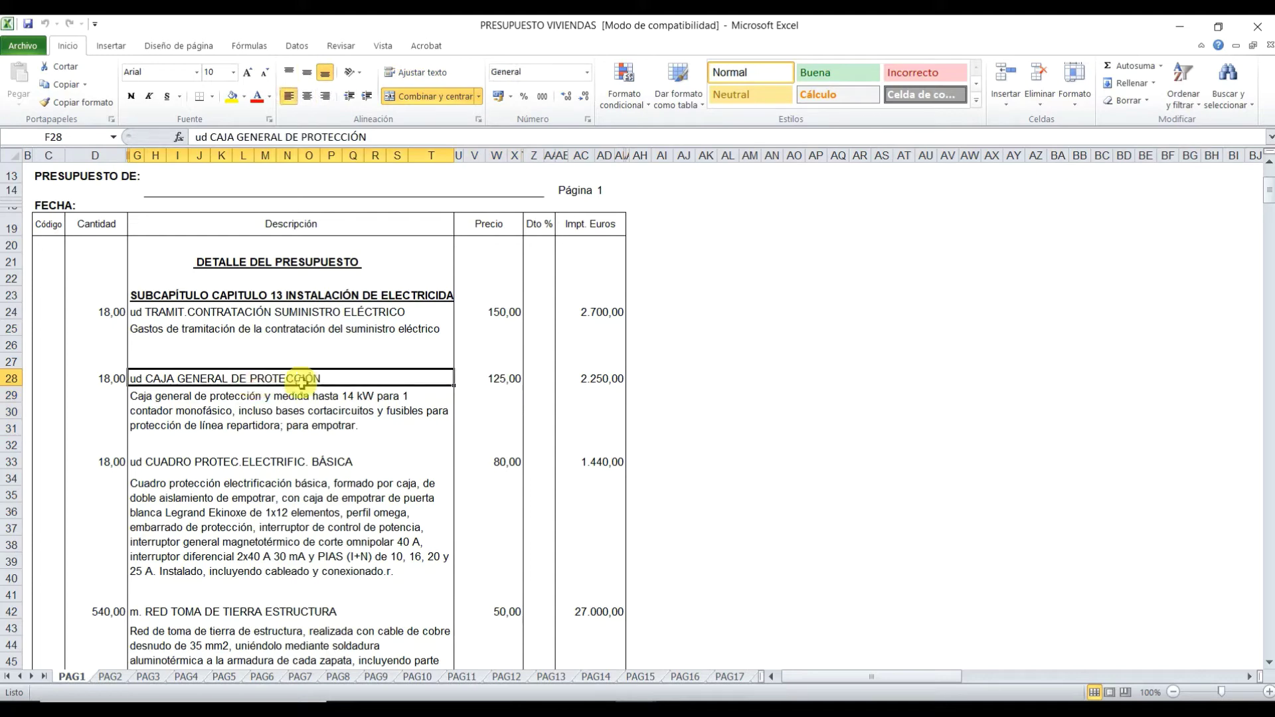
click(509, 375)
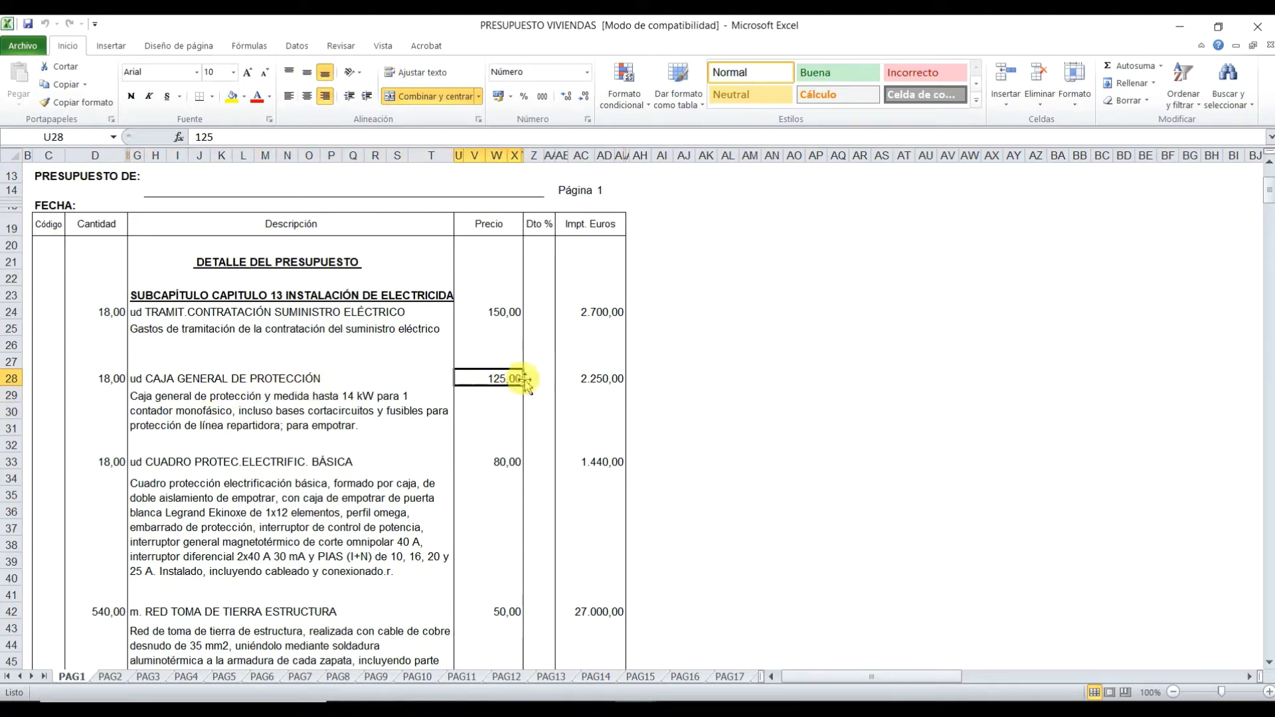
click(532, 380)
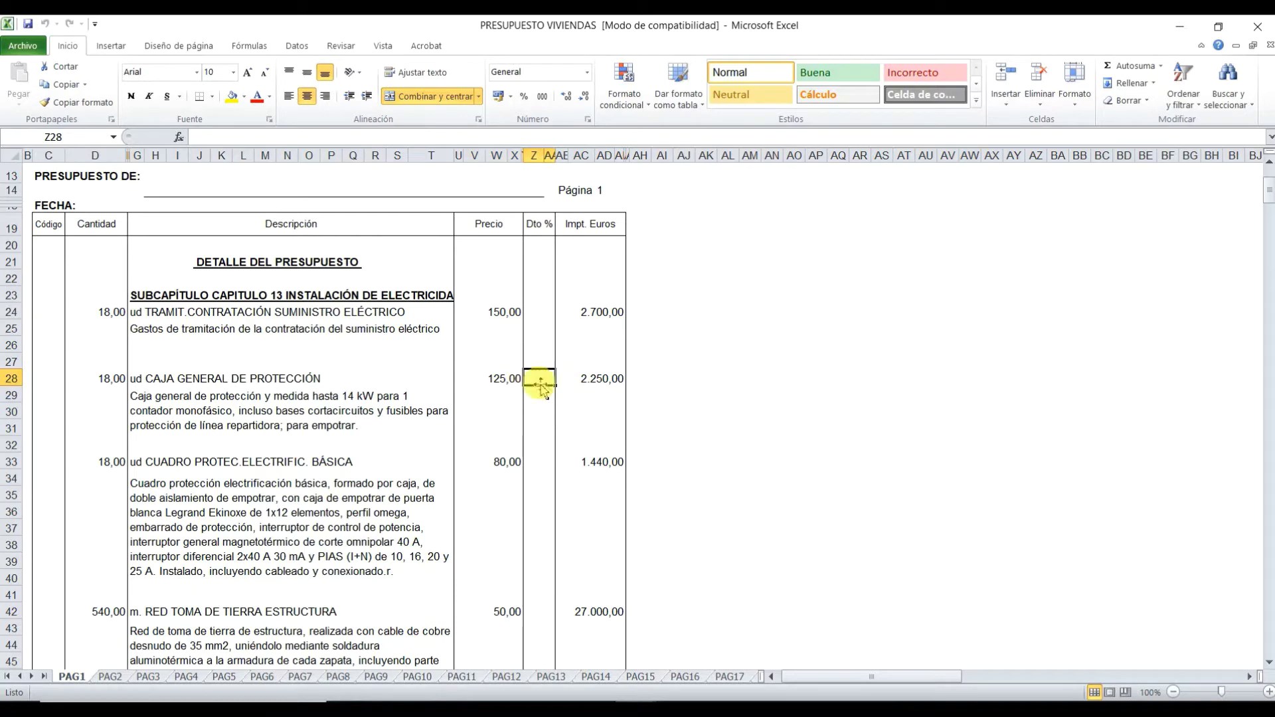
click(586, 379)
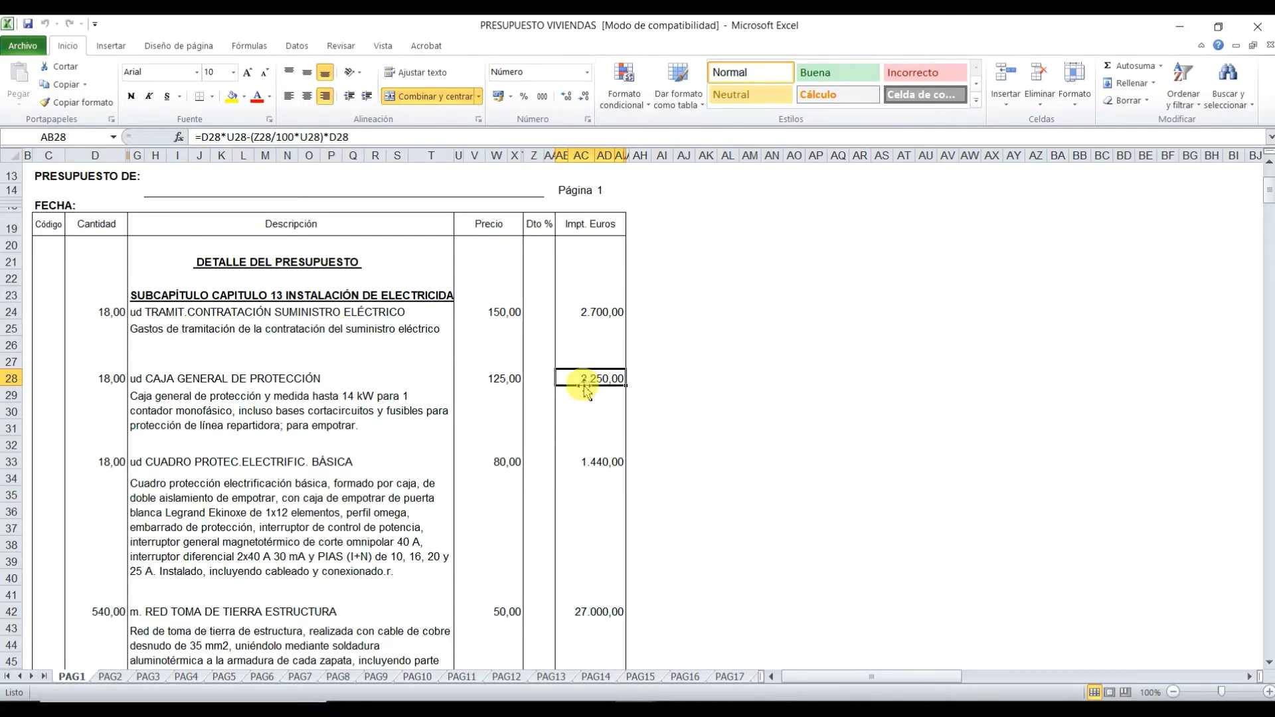
click(303, 384)
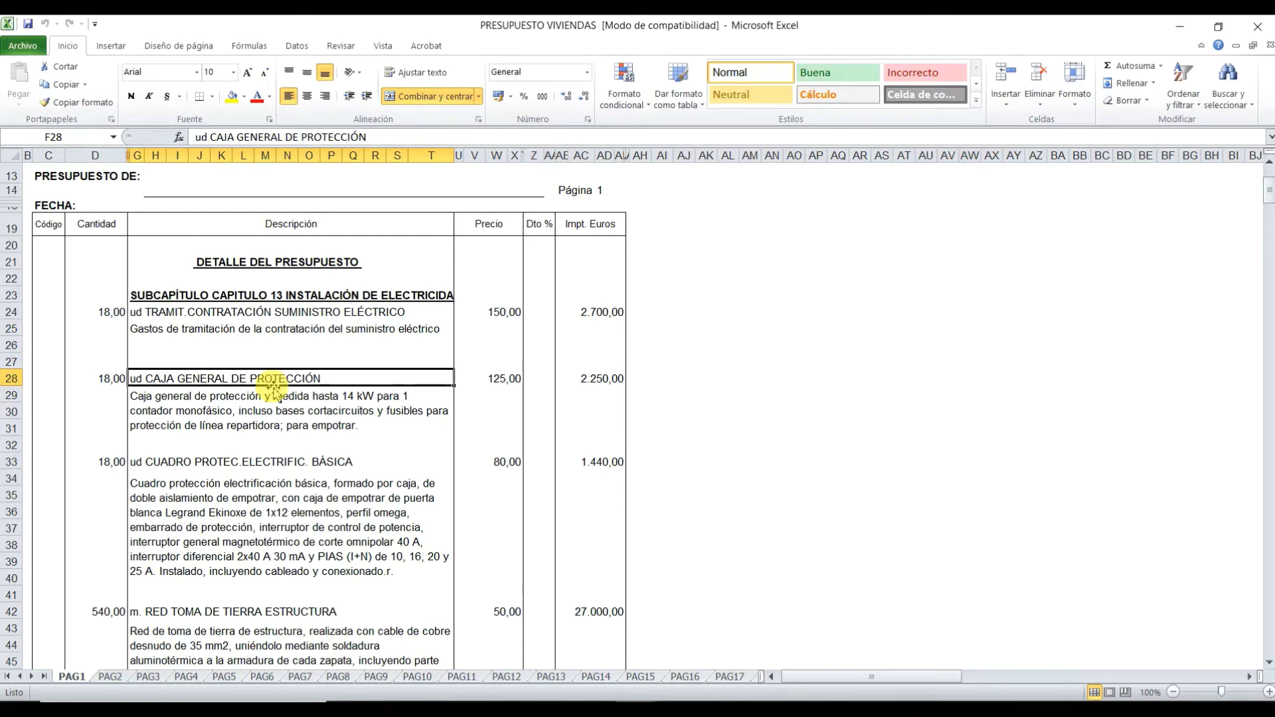
click(282, 398)
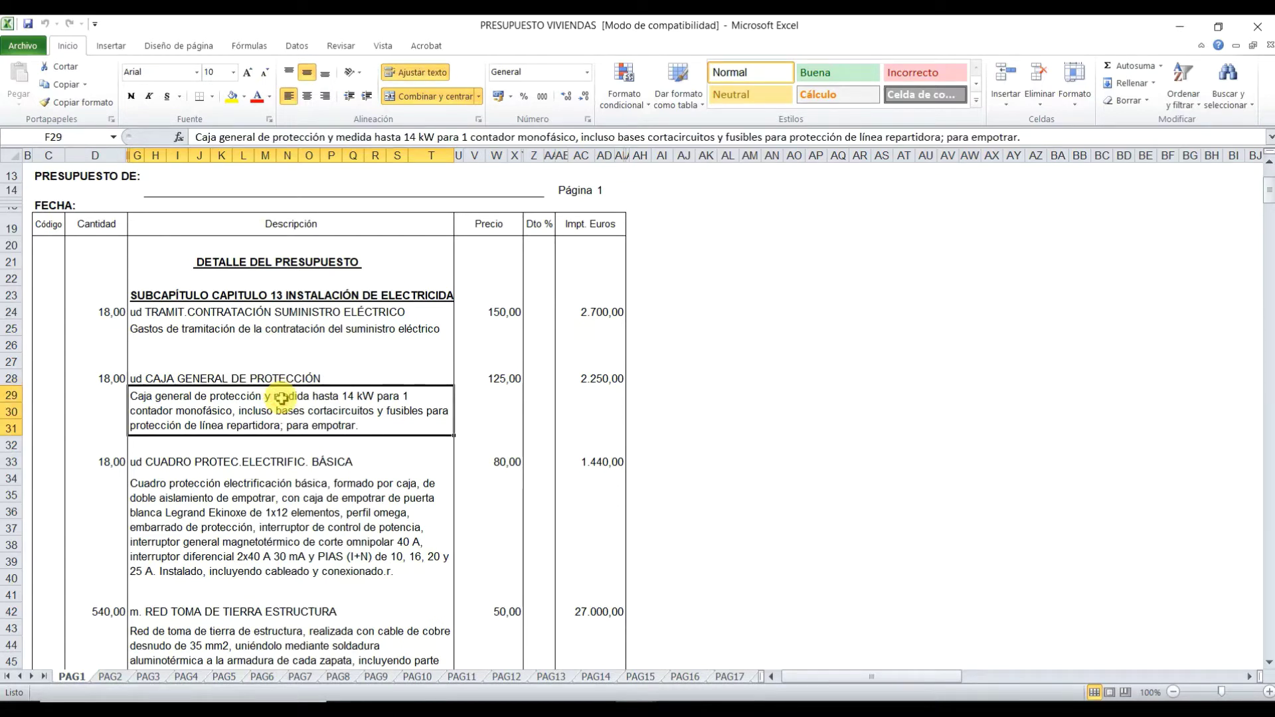
scroll(312, 339, up, 4)
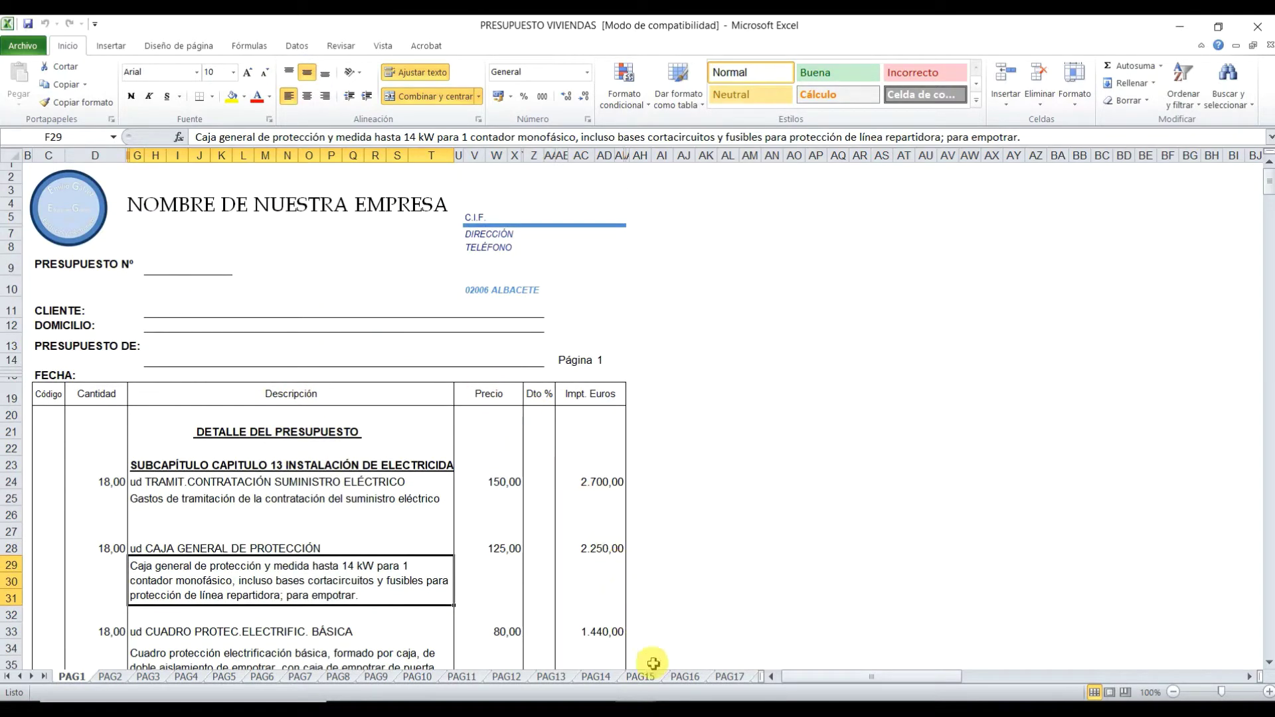
click(635, 701)
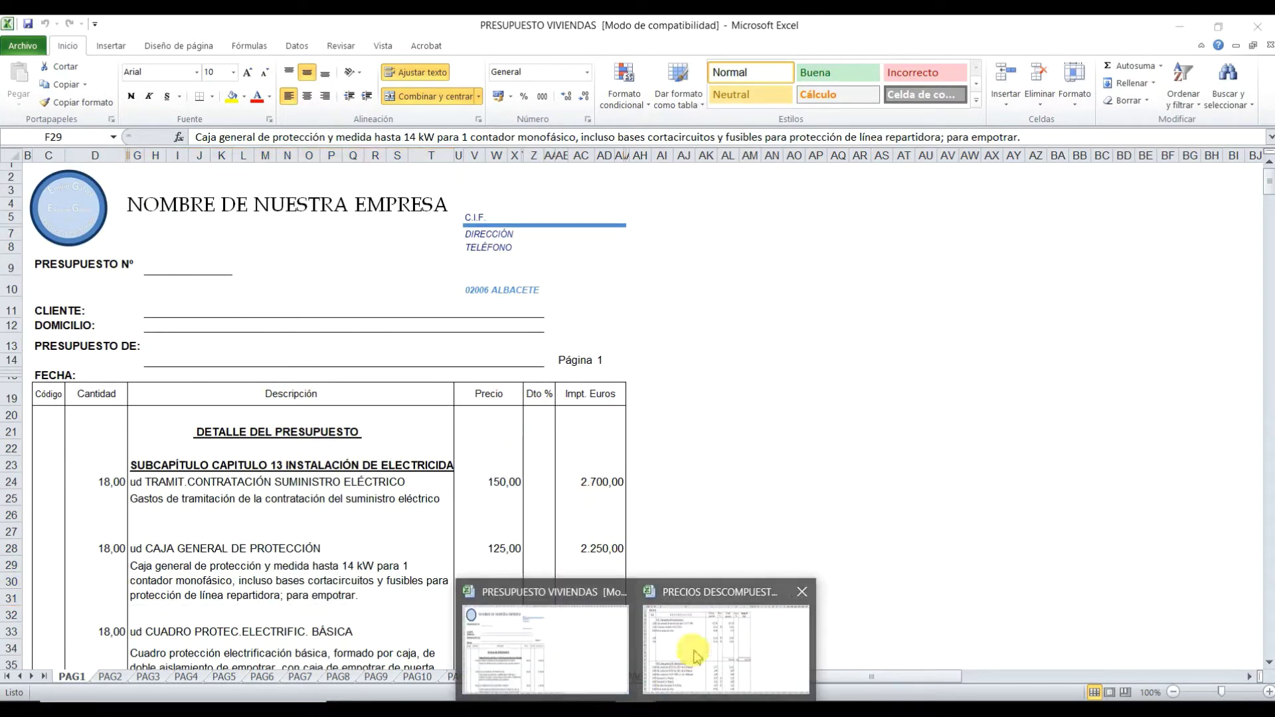
- Switch to the PRECIOS DESCOMPUESTOS VIVIENDA workbook and its protection box breakdown
click(691, 648)
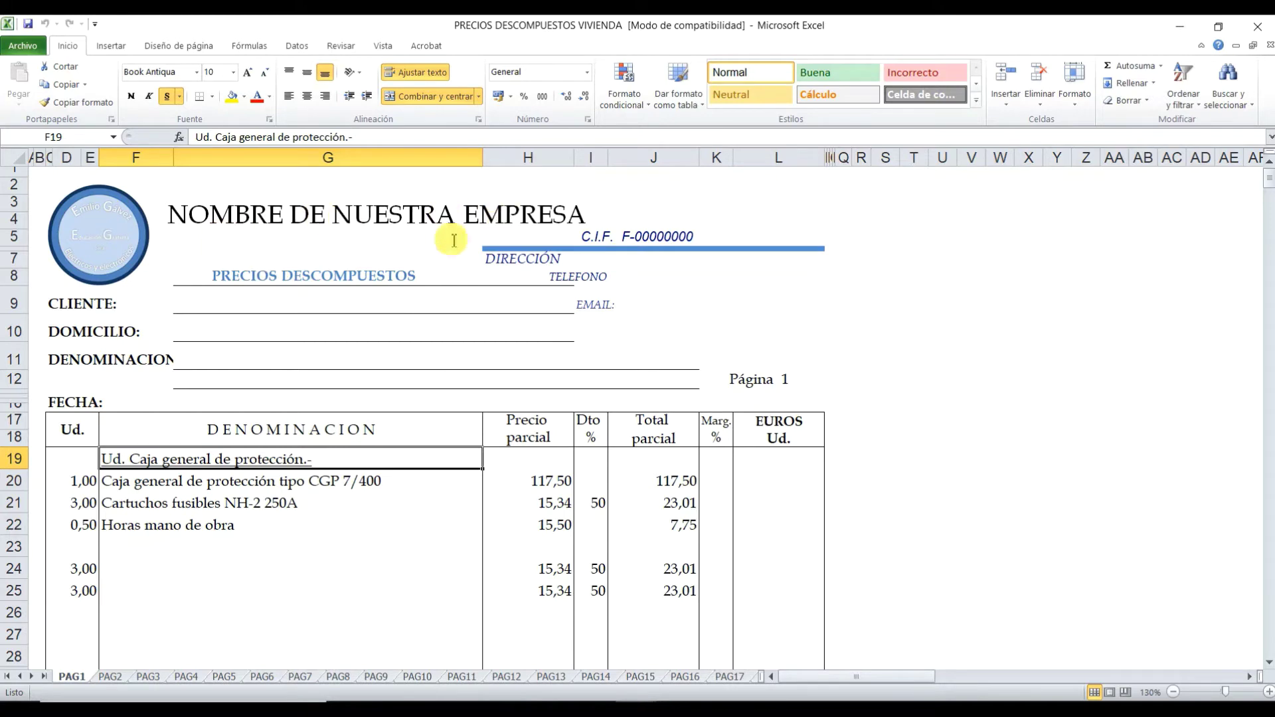
scroll(239, 382, down, 3)
scroll(304, 348, up, 1)
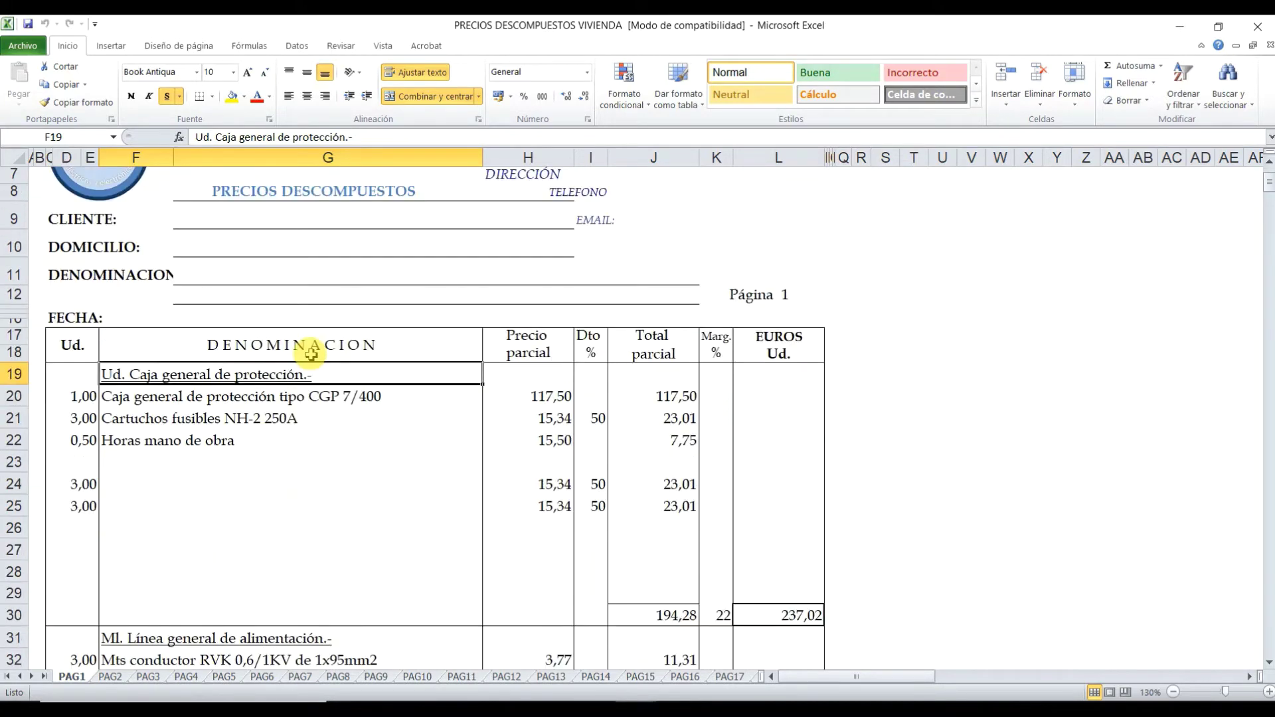
scroll(292, 339, down, 2)
scroll(276, 319, up, 1)
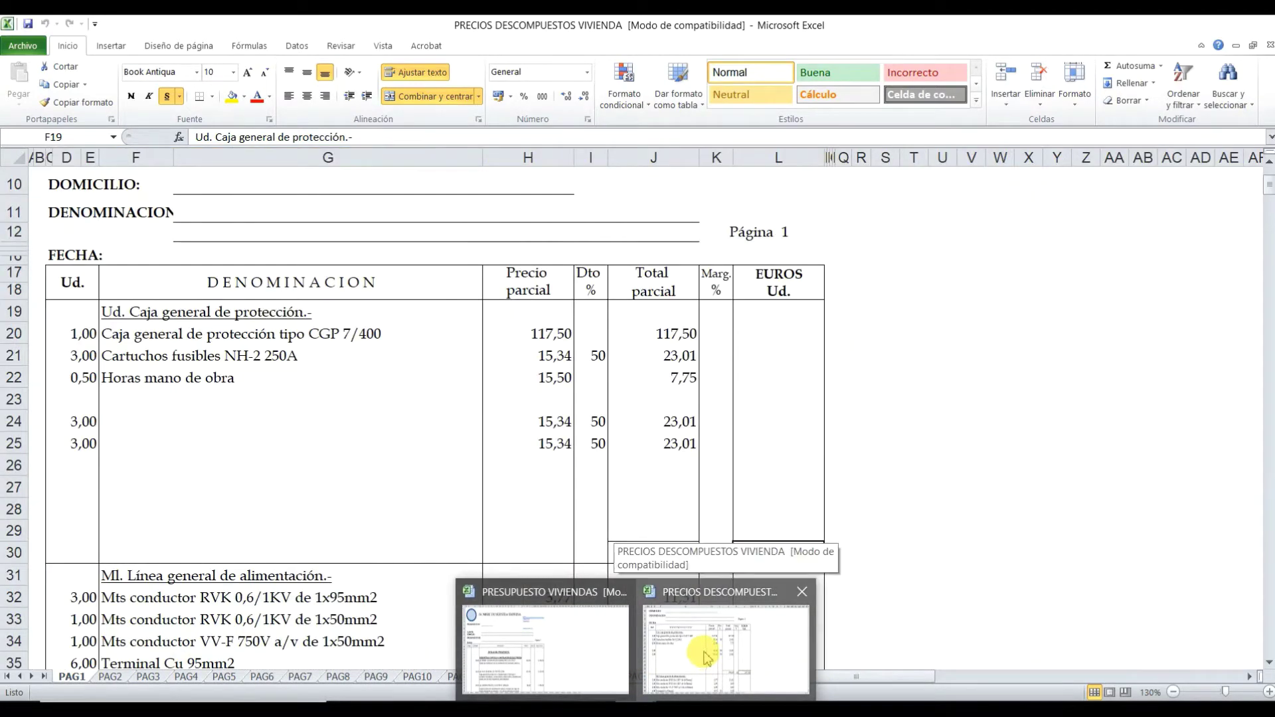
click(601, 647)
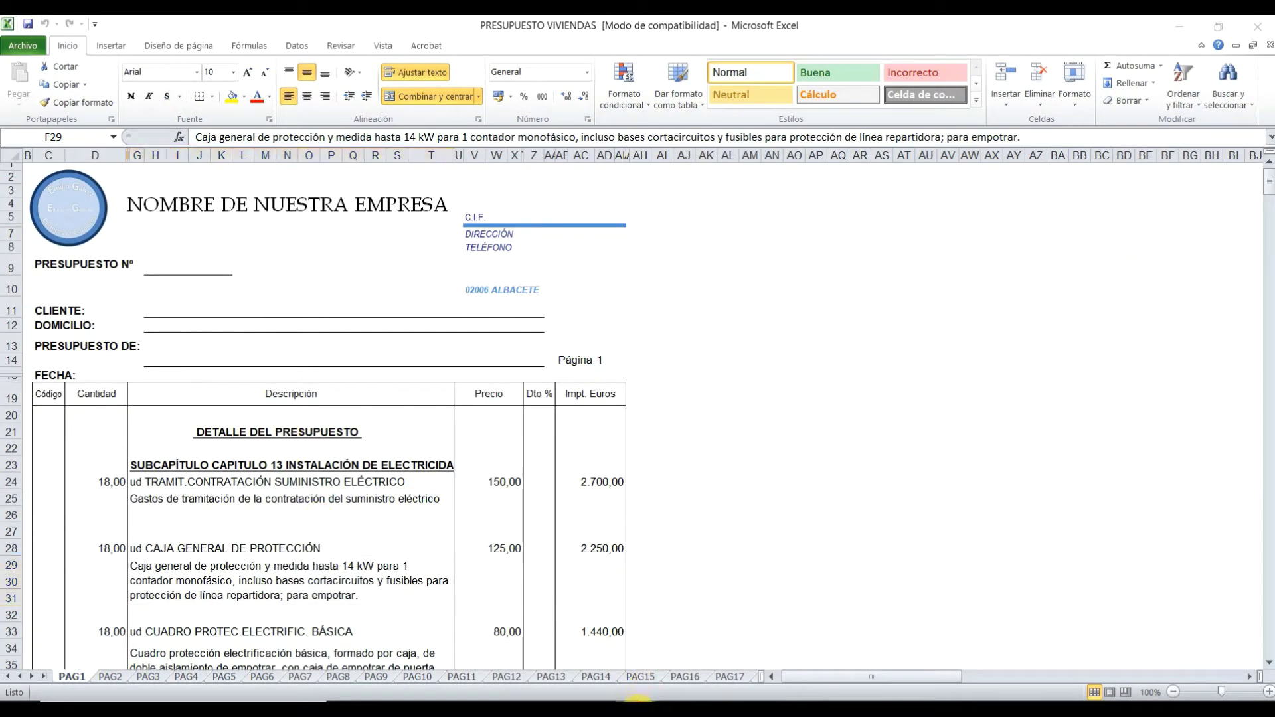
key(alt+Tab)
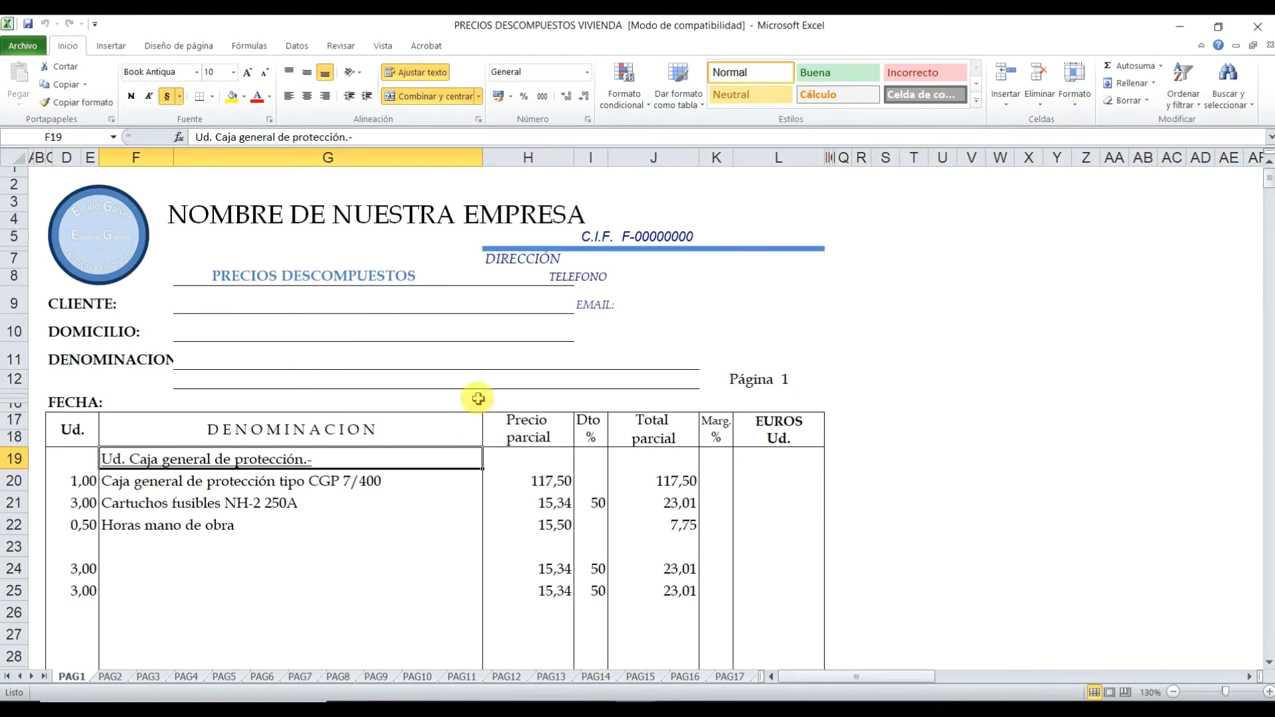
scroll(478, 398, down, 1)
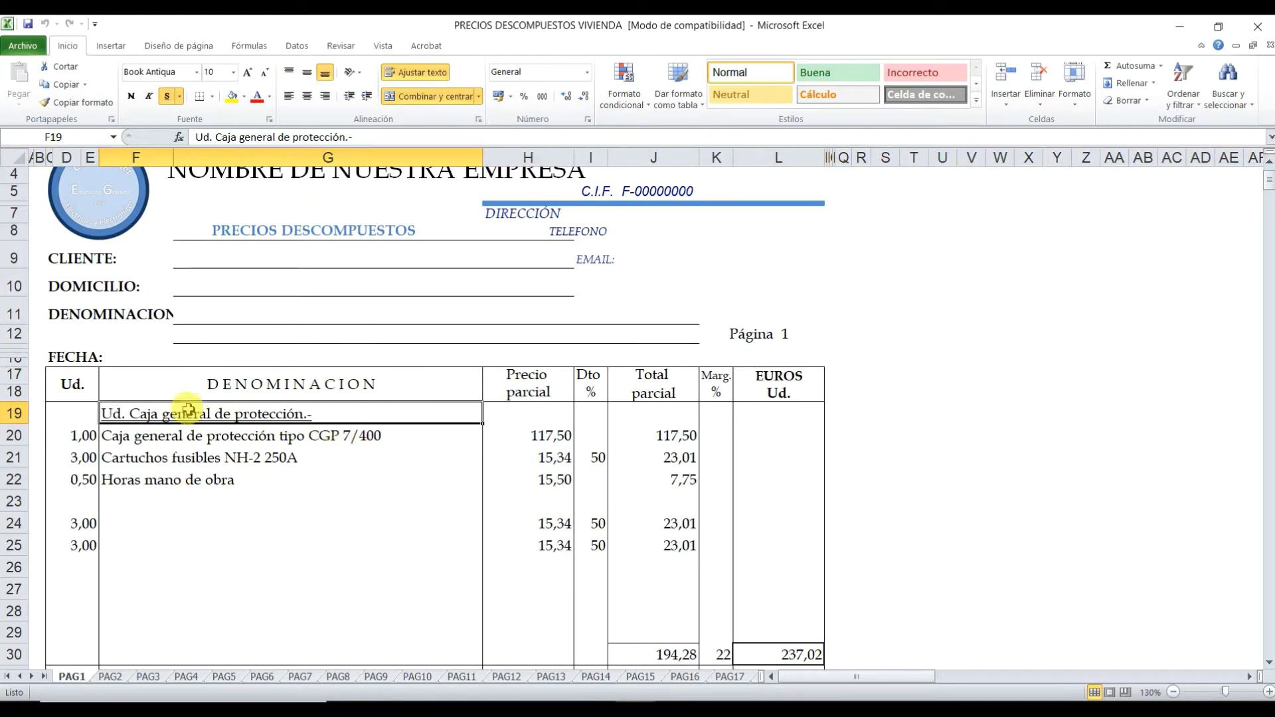
- Review quantities, descriptions, unit prices, the 50 discount and the J21 formula in rows 20–22
click(76, 438)
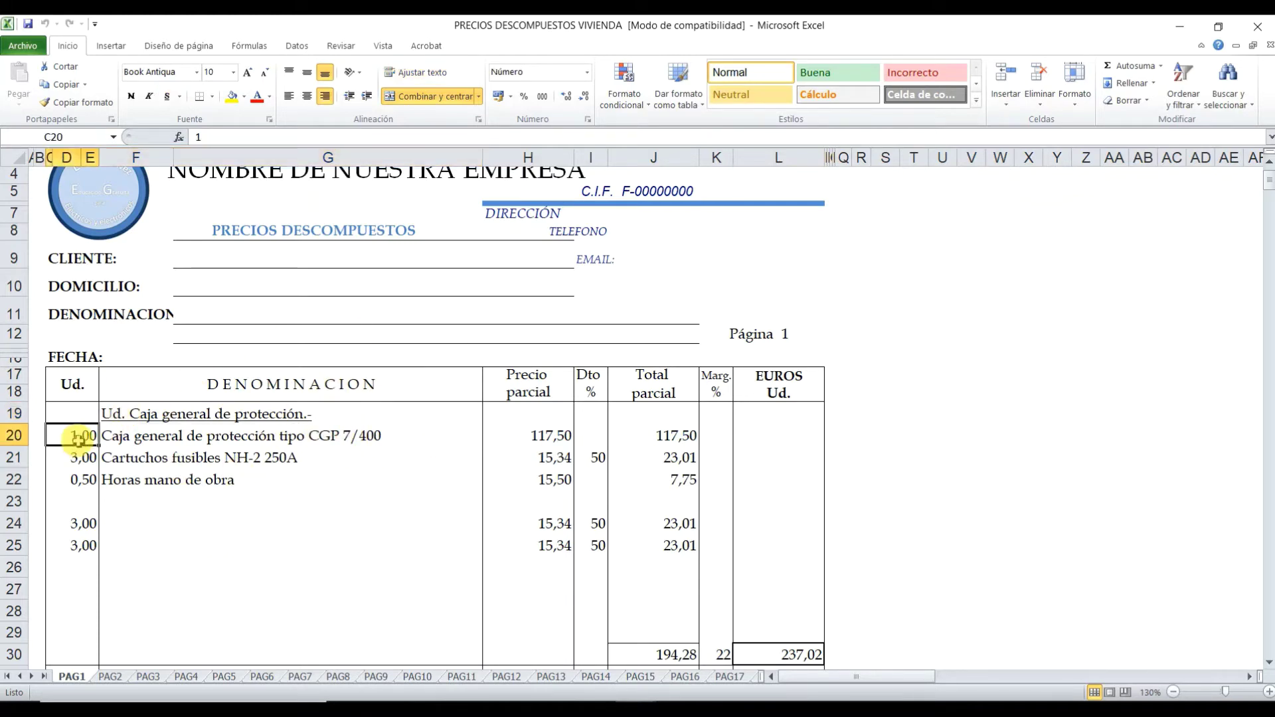
click(143, 437)
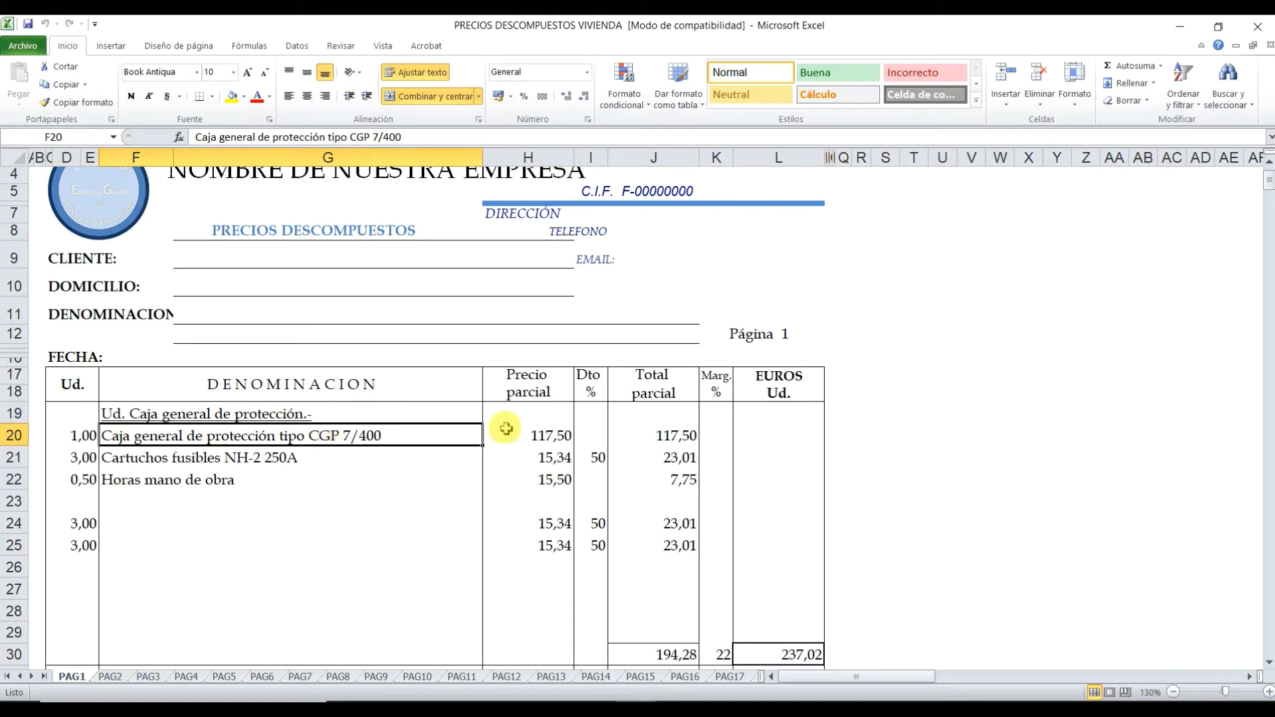
click(545, 438)
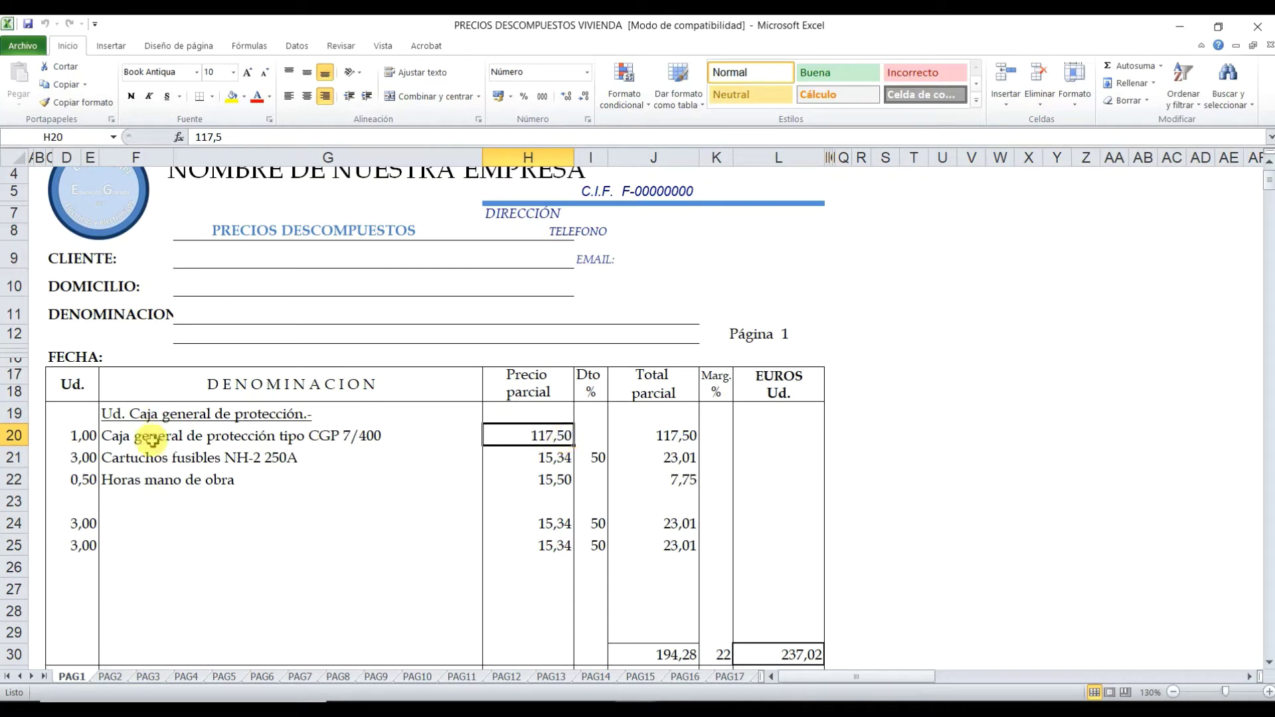
click(80, 457)
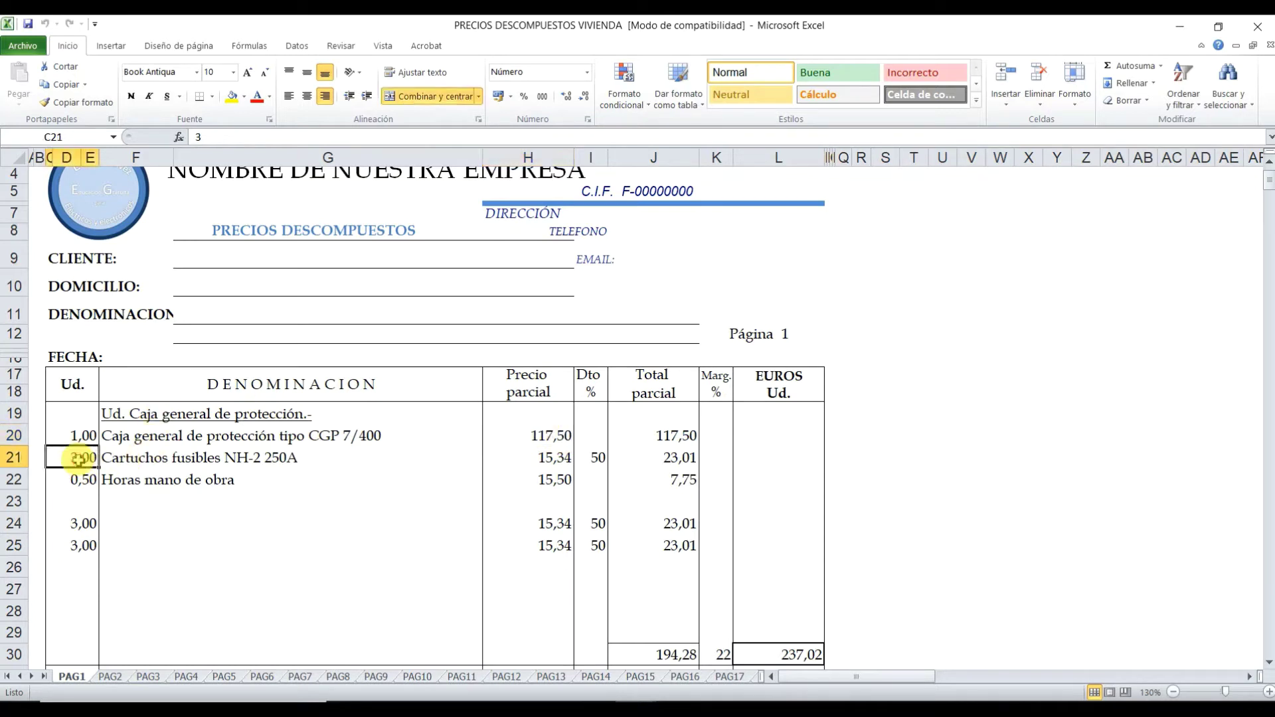
click(170, 455)
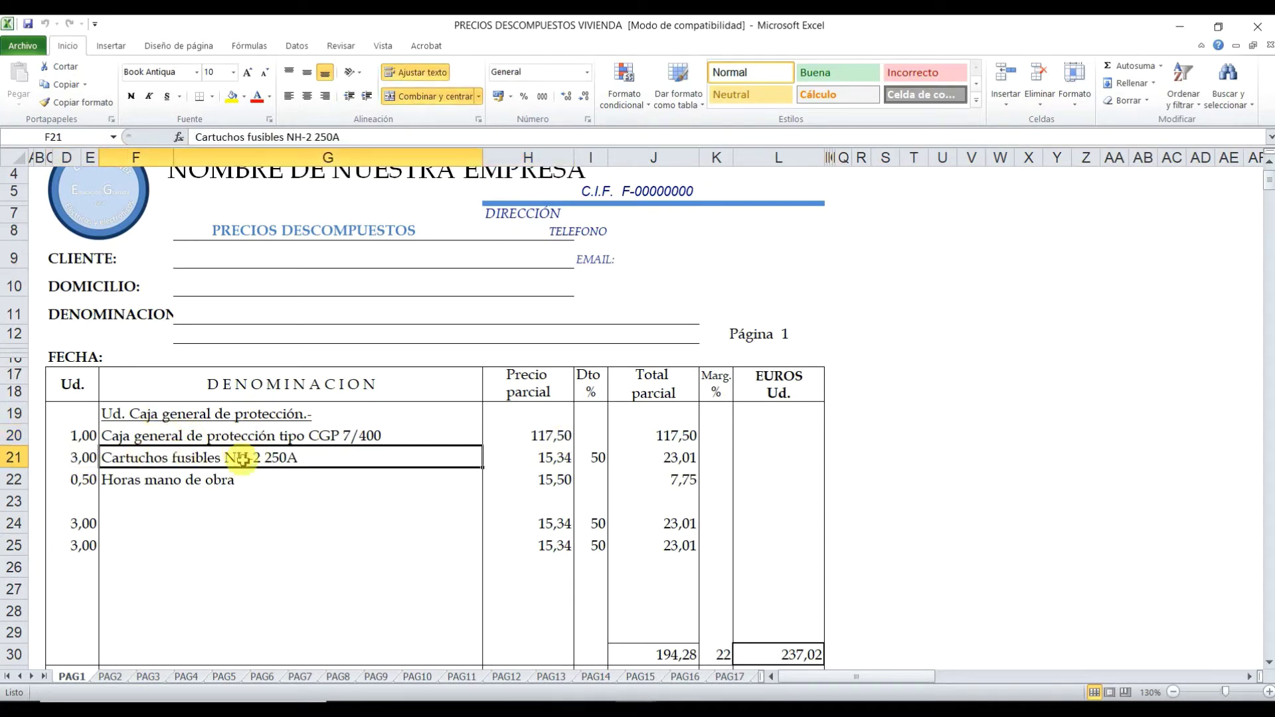
click(553, 460)
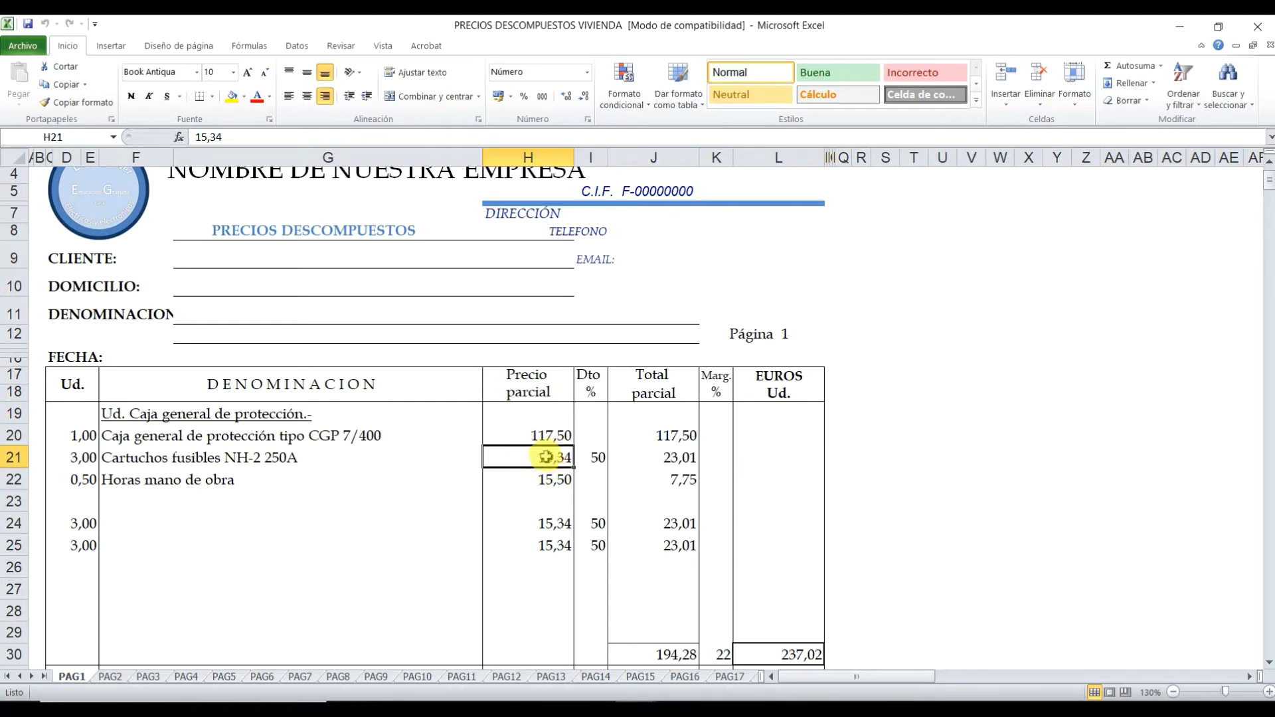
click(593, 458)
click(691, 459)
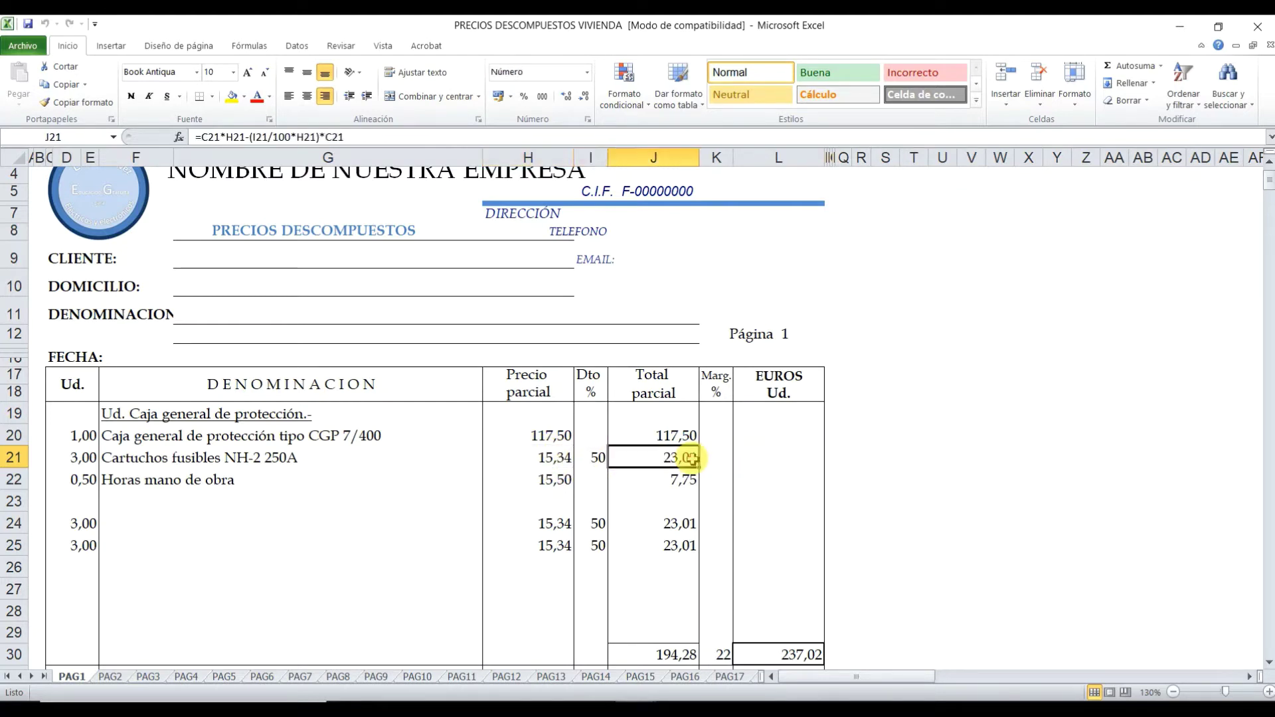
click(92, 480)
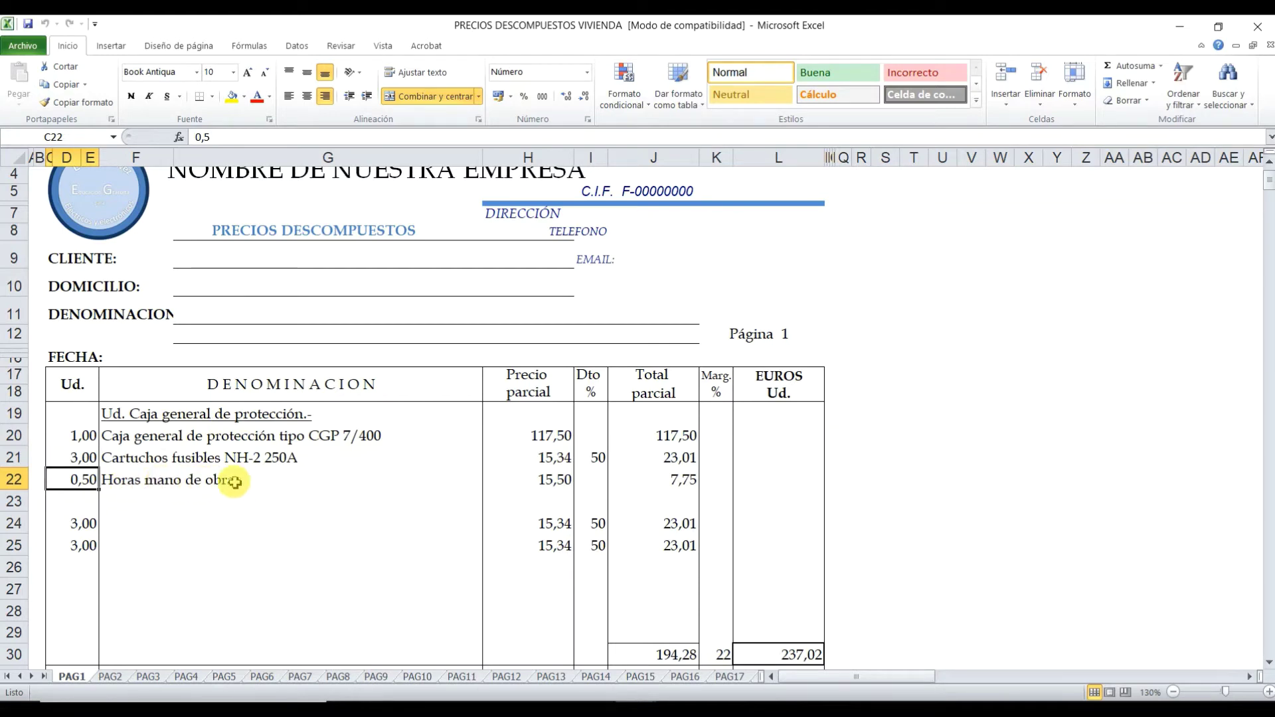
click(563, 482)
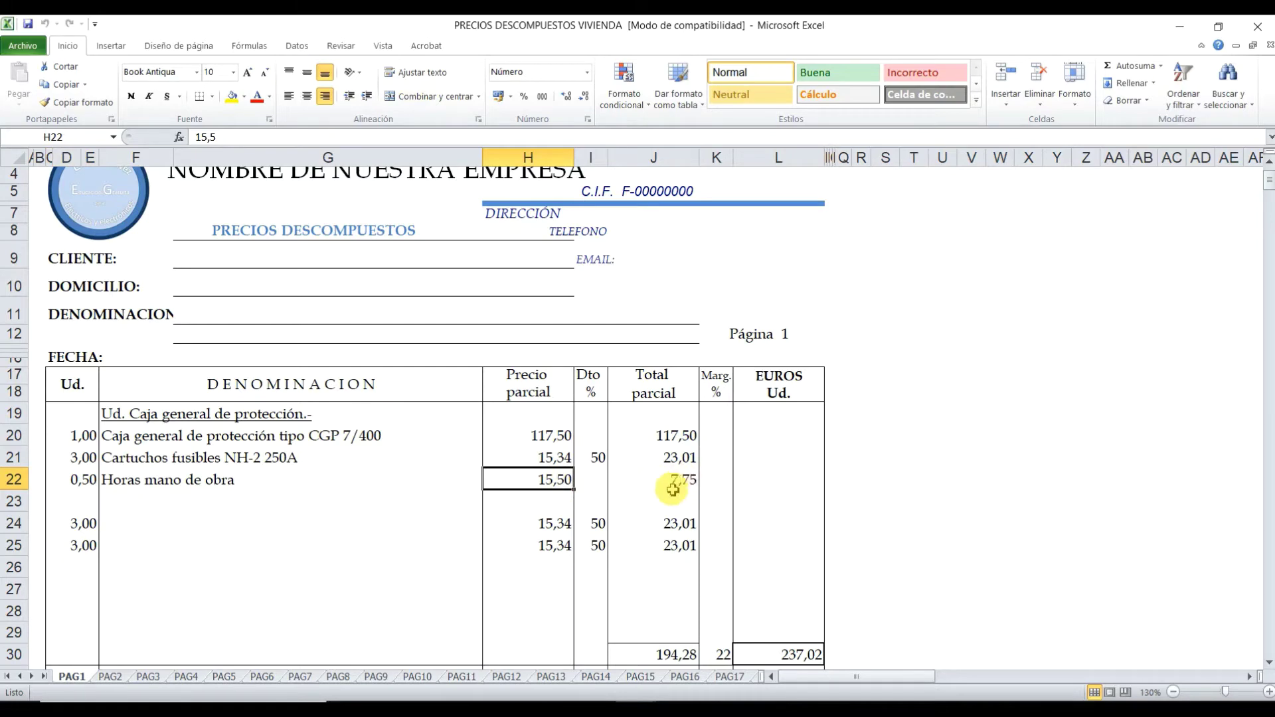
scroll(673, 490, down, 2)
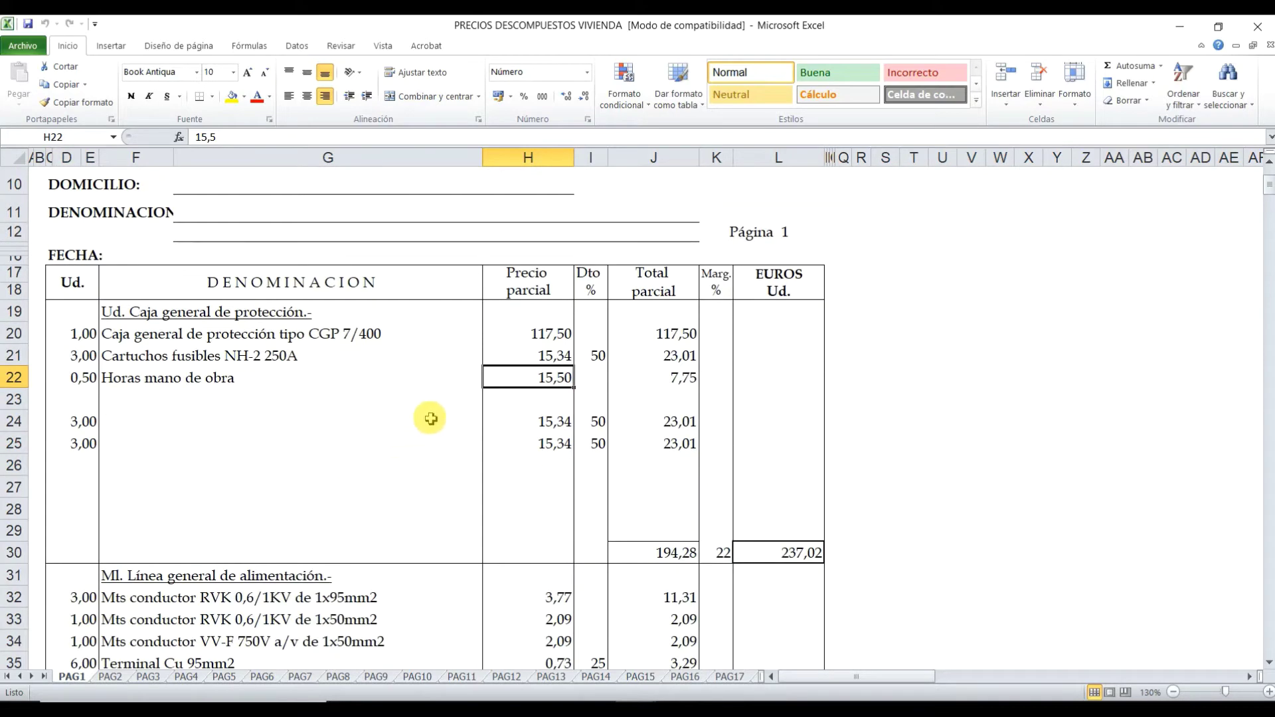
scroll(448, 378, up, 2)
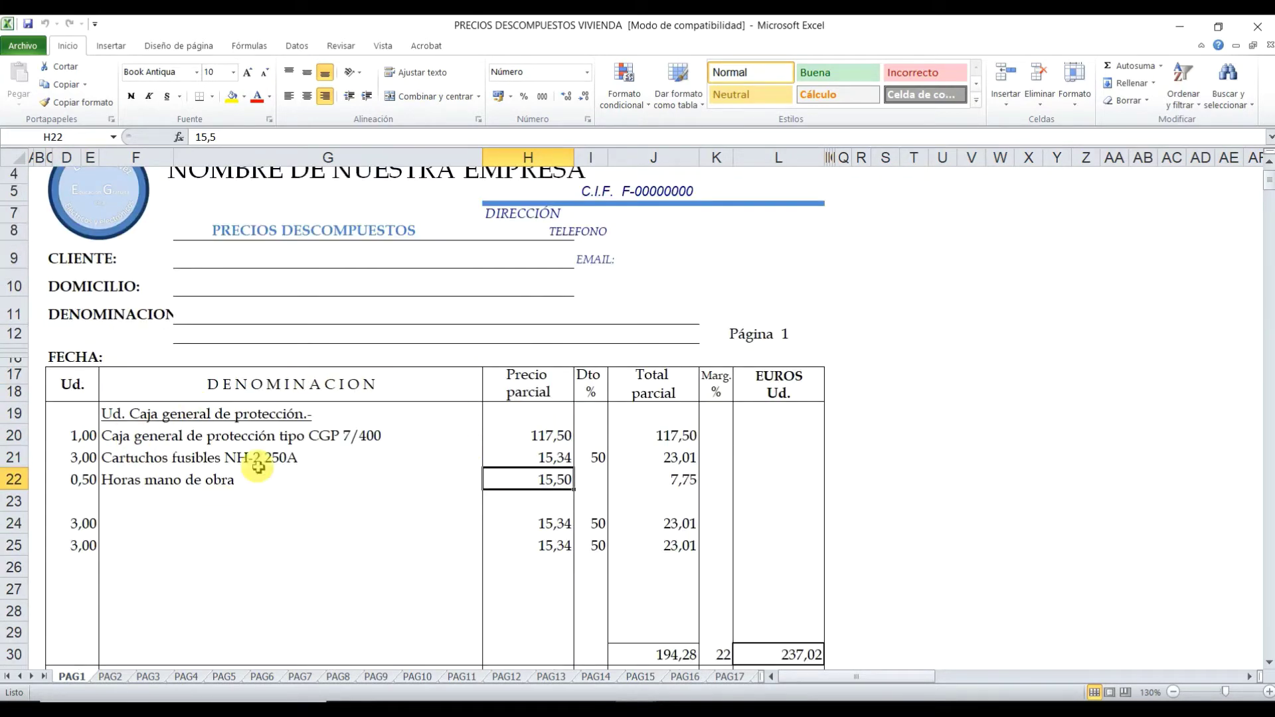
click(228, 500)
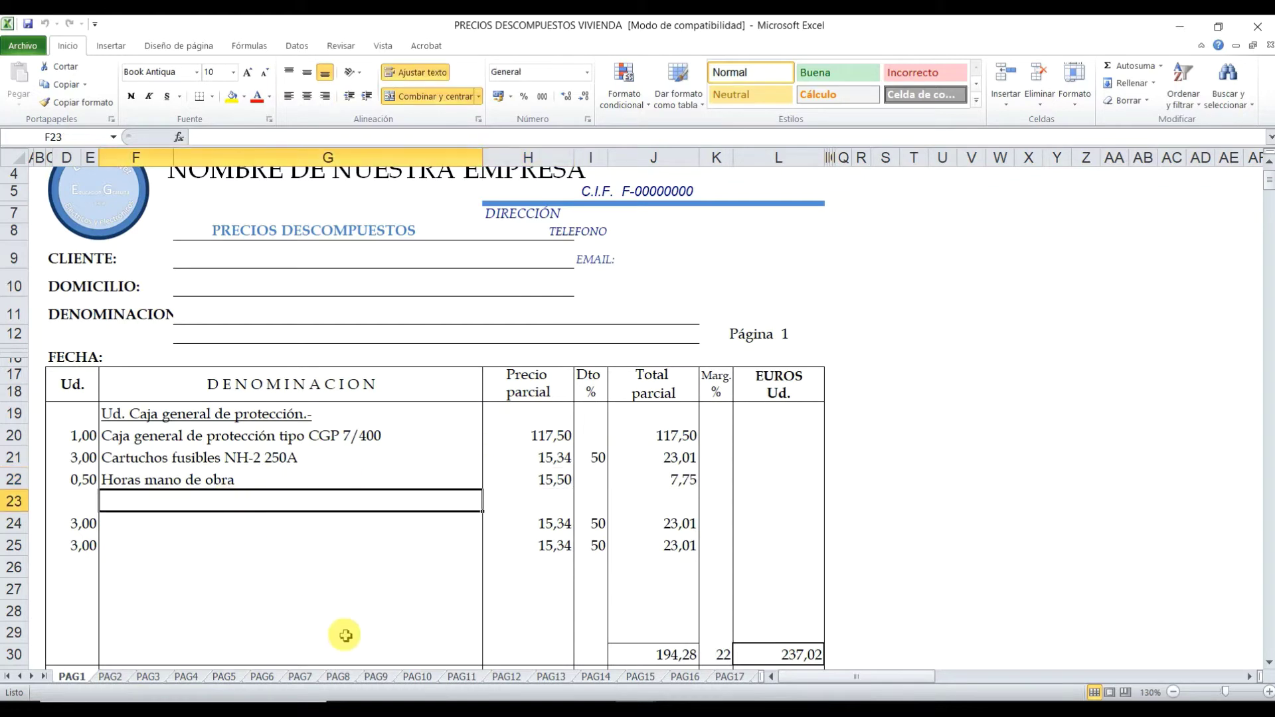
text(Pe)
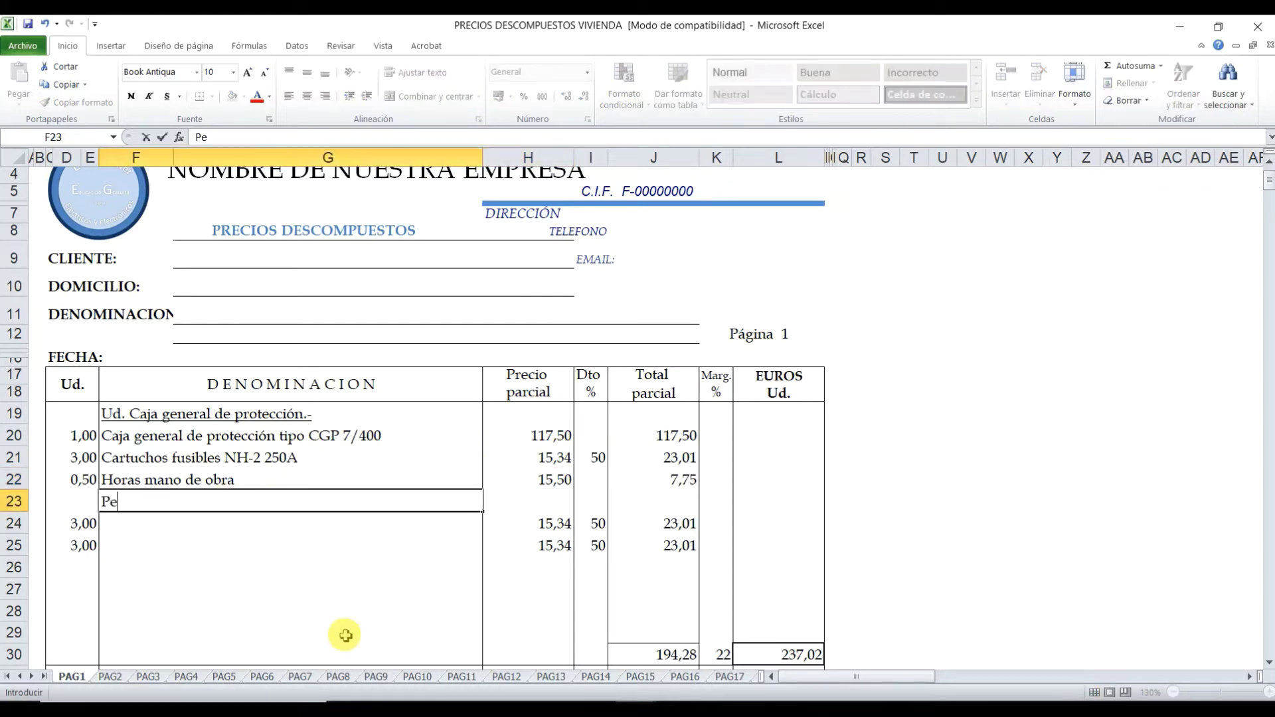
text(queño material)
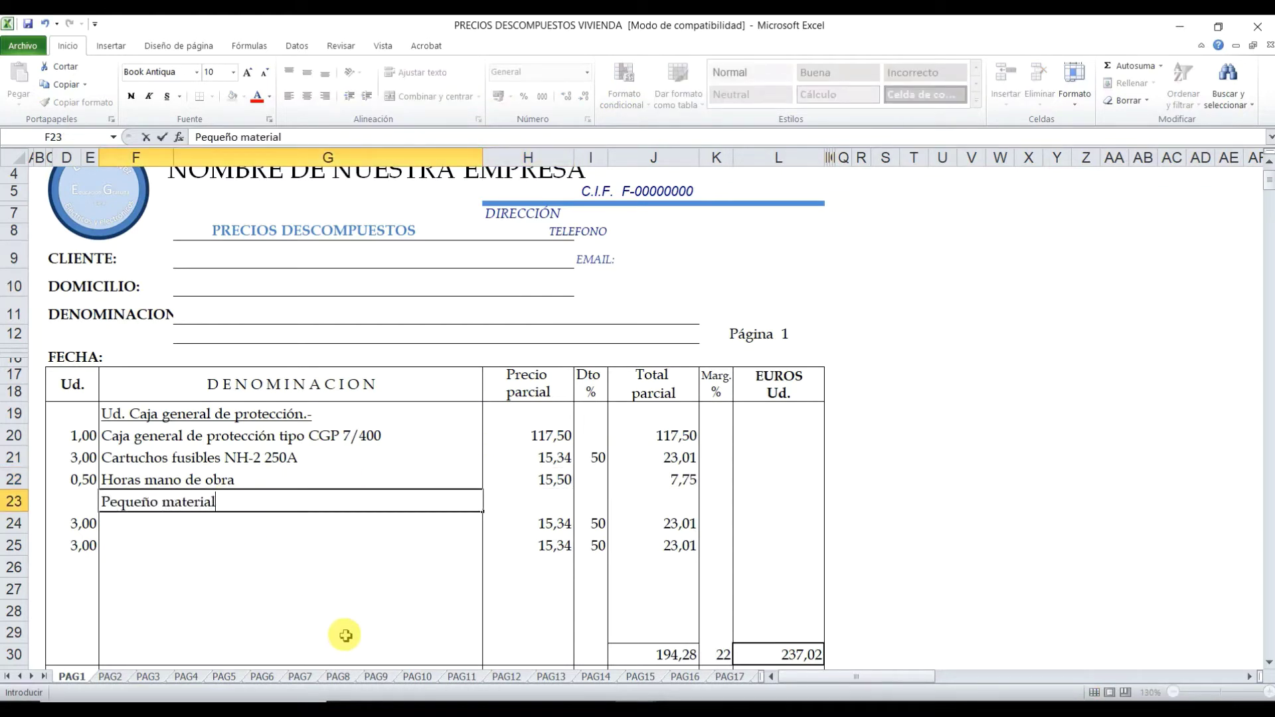
key(Left)
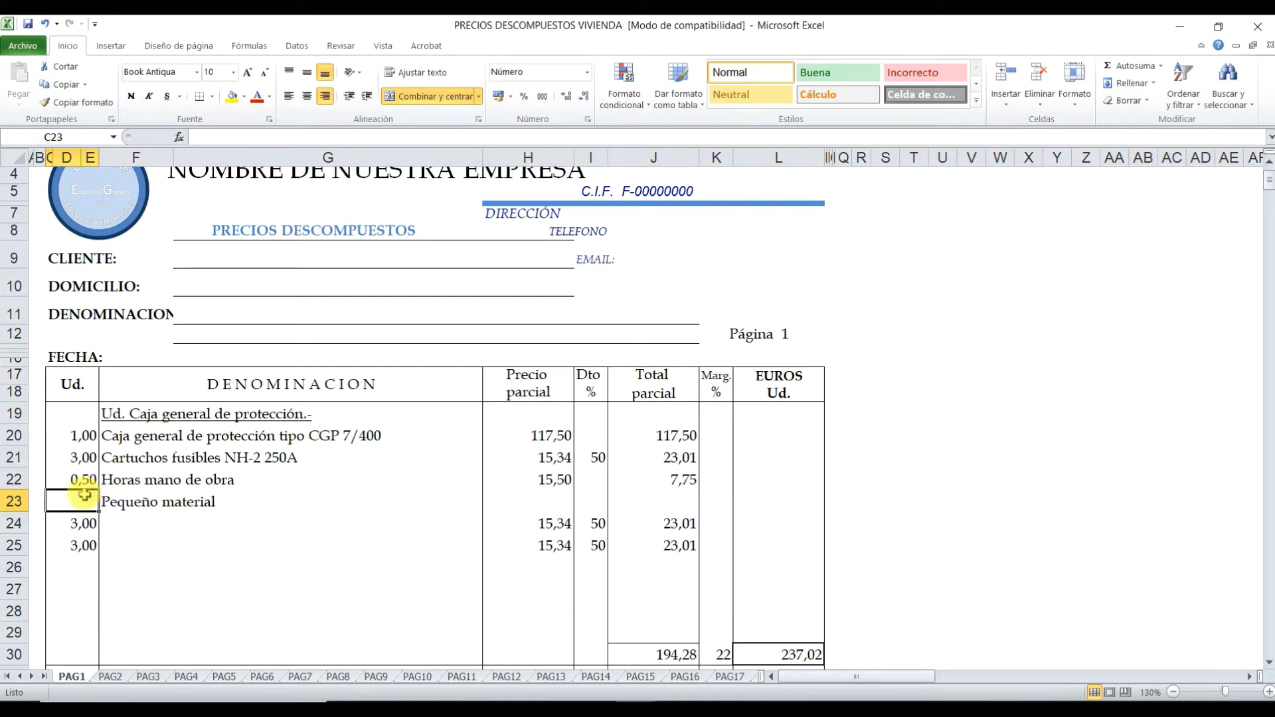
click(156, 505)
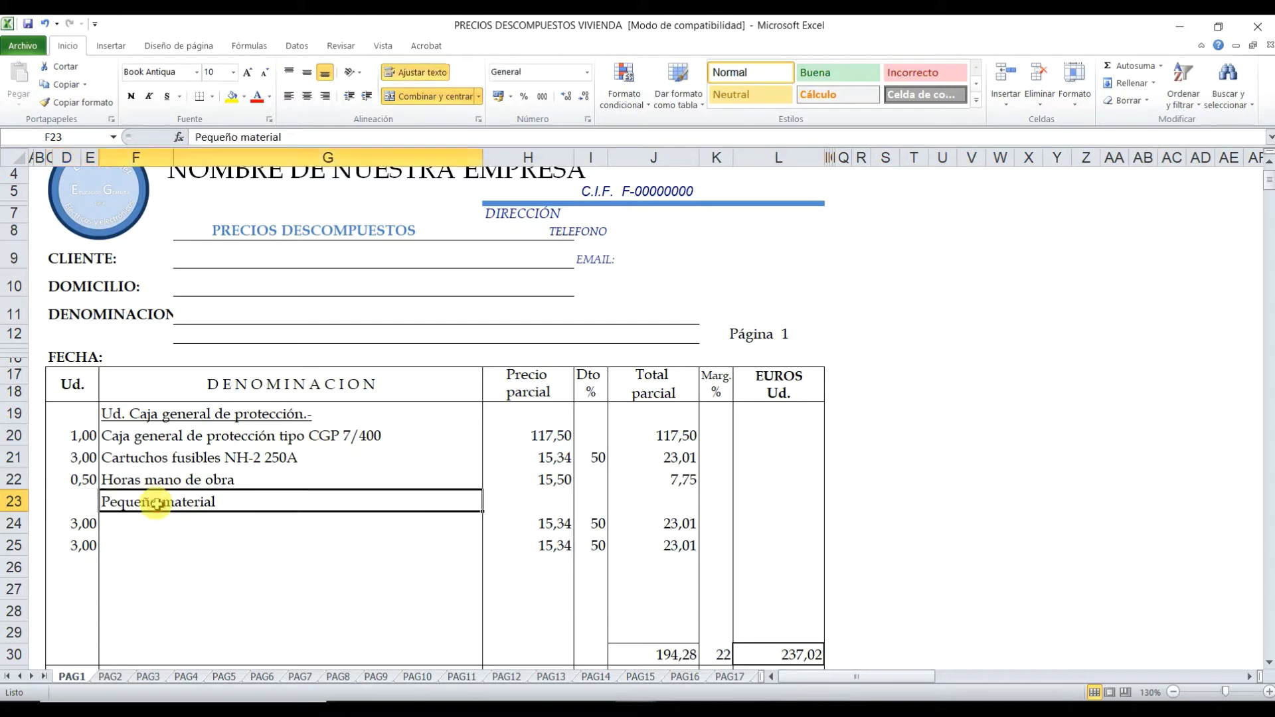
key(Delete)
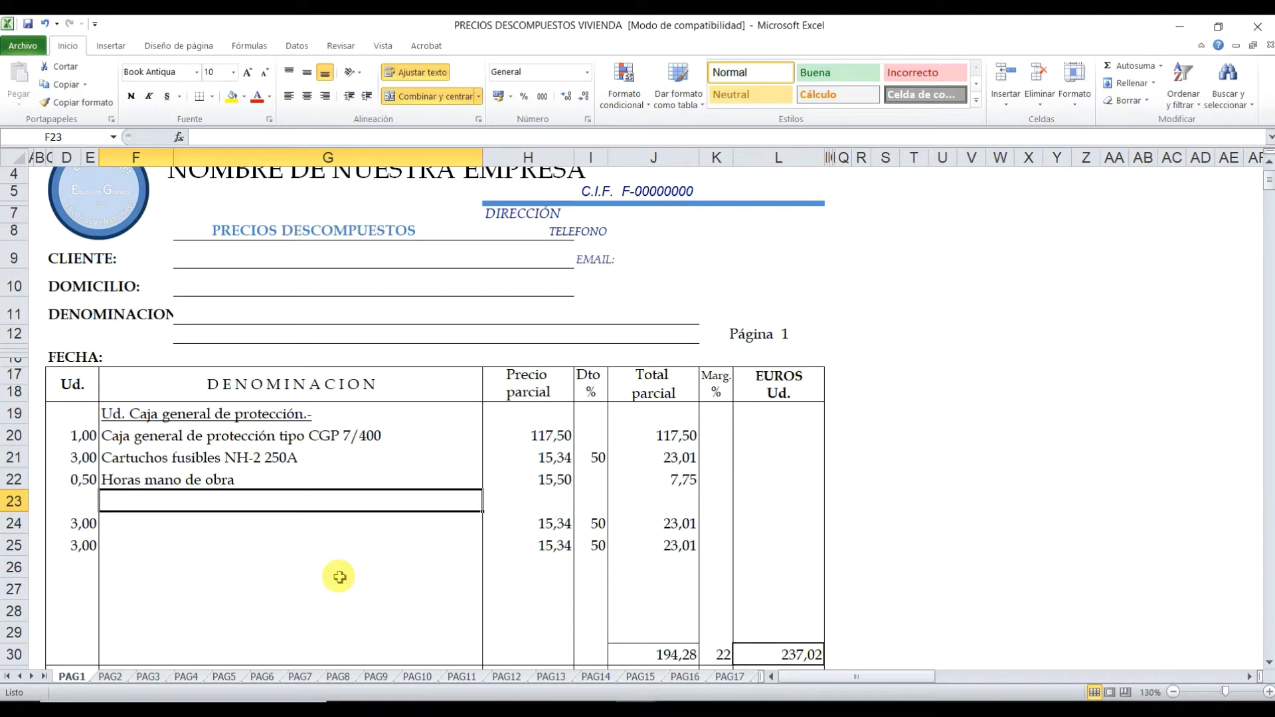
key(Down)
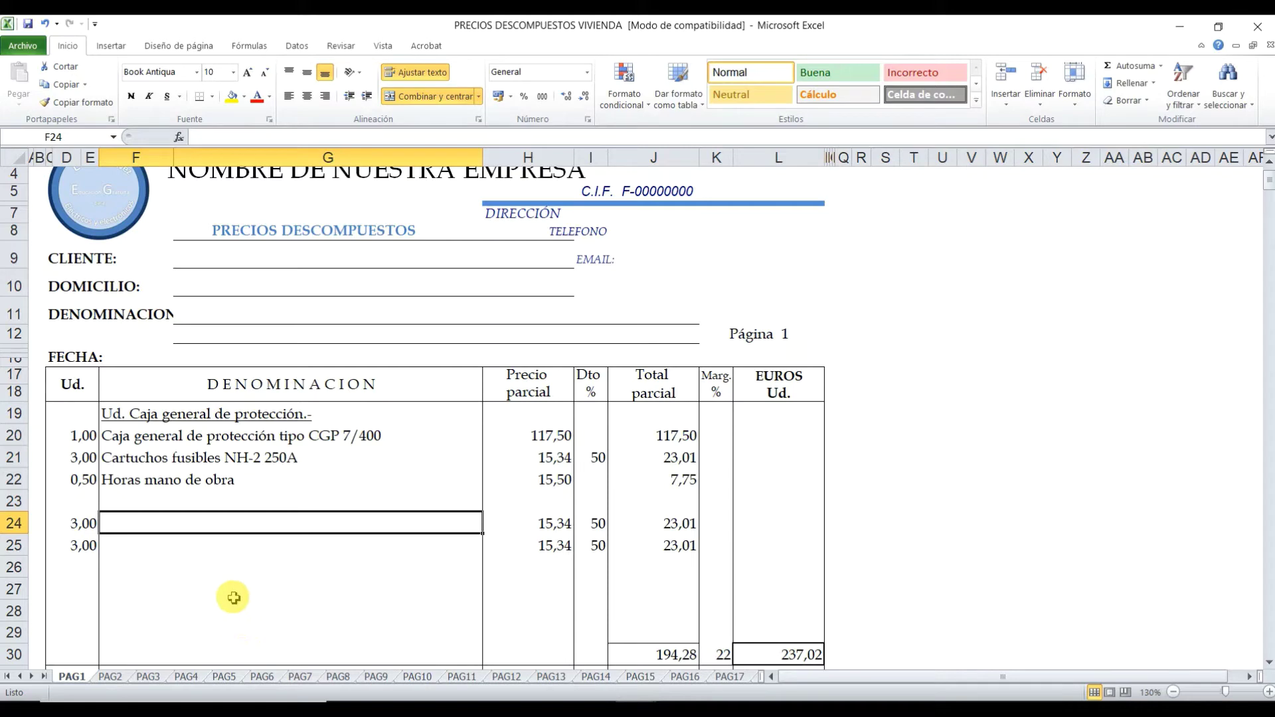
- Set row 24's quantity to 1 and its description to 'conductor 1,5 750 V'
click(83, 523)
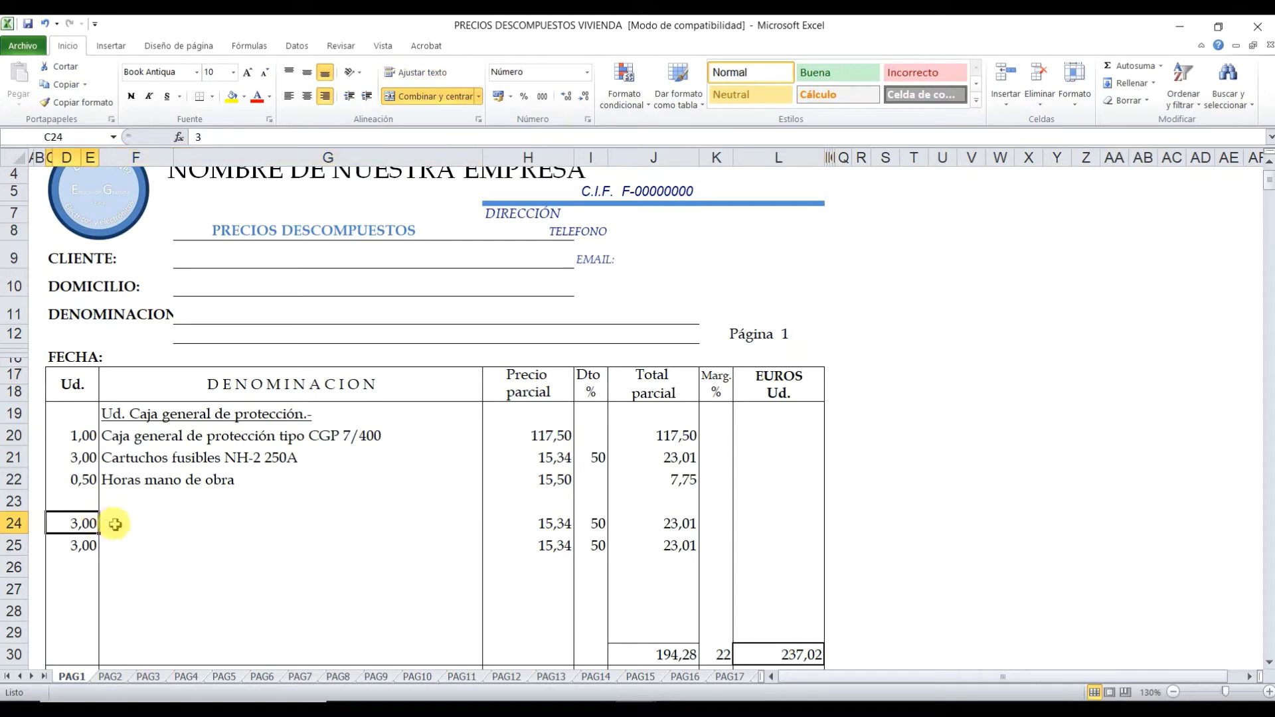
text(1)
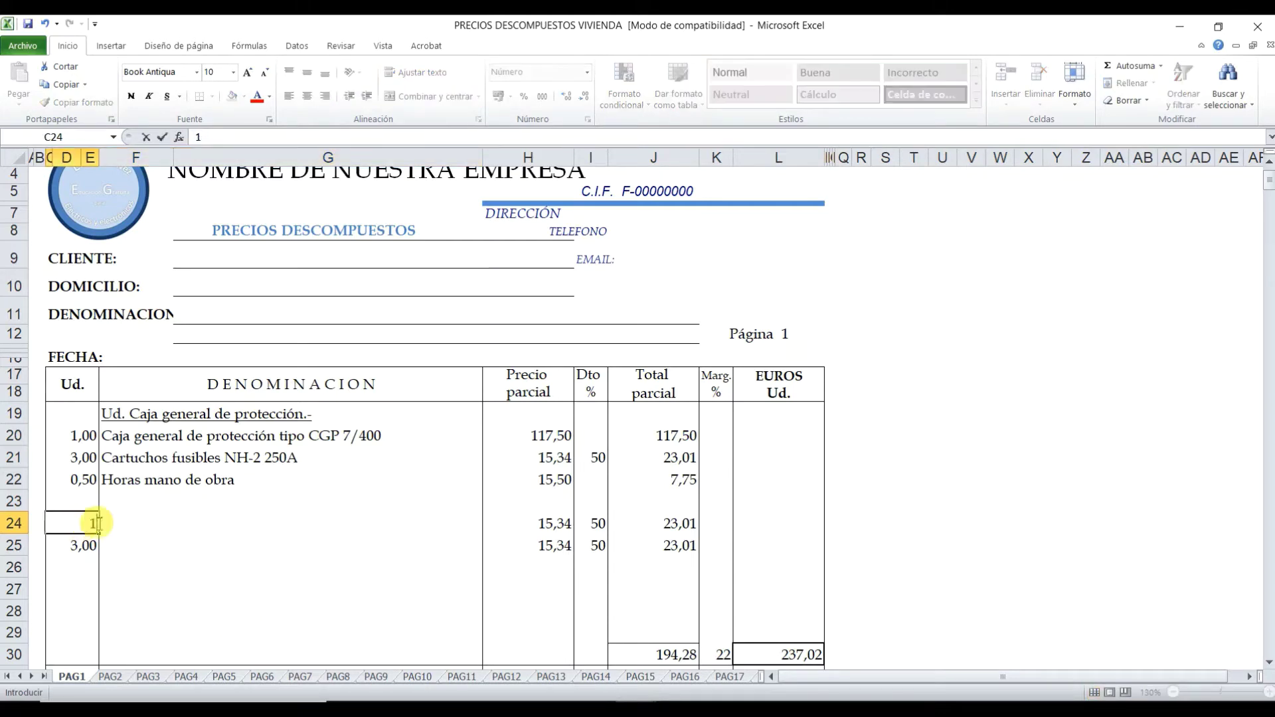
click(146, 525)
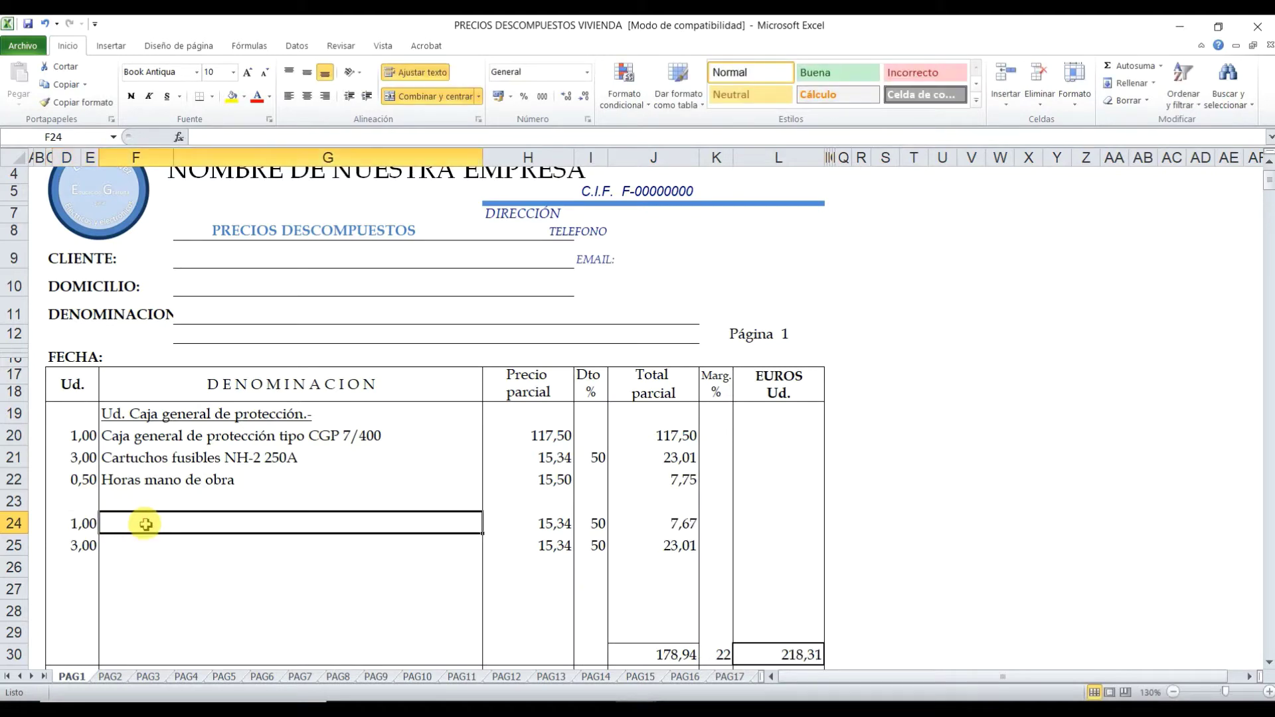
text(conductor 1,5 750 V)
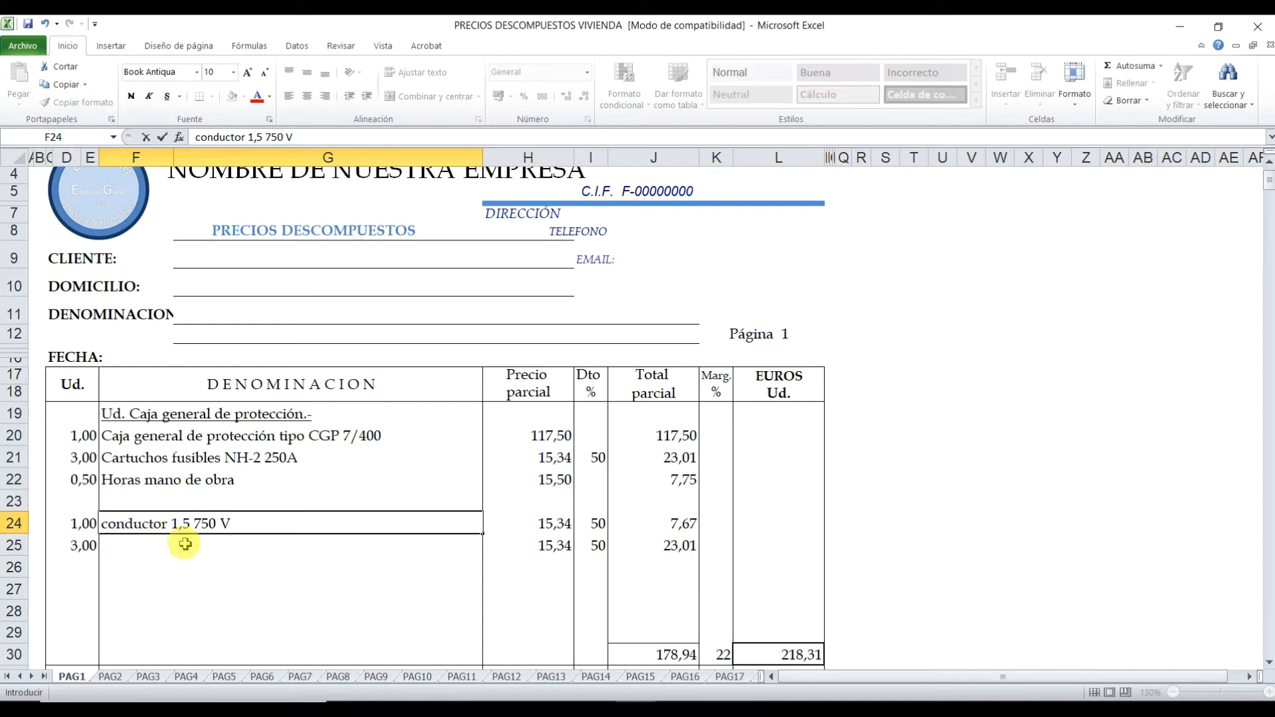
key(Return)
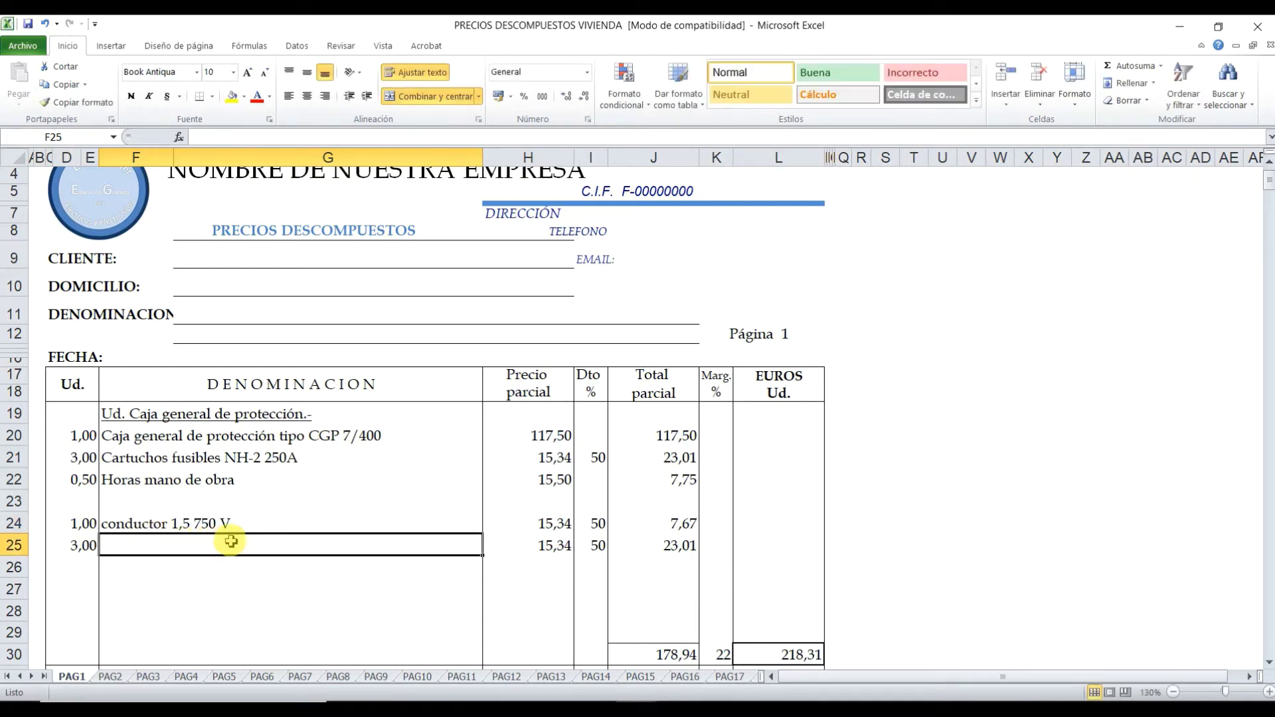
click(232, 517)
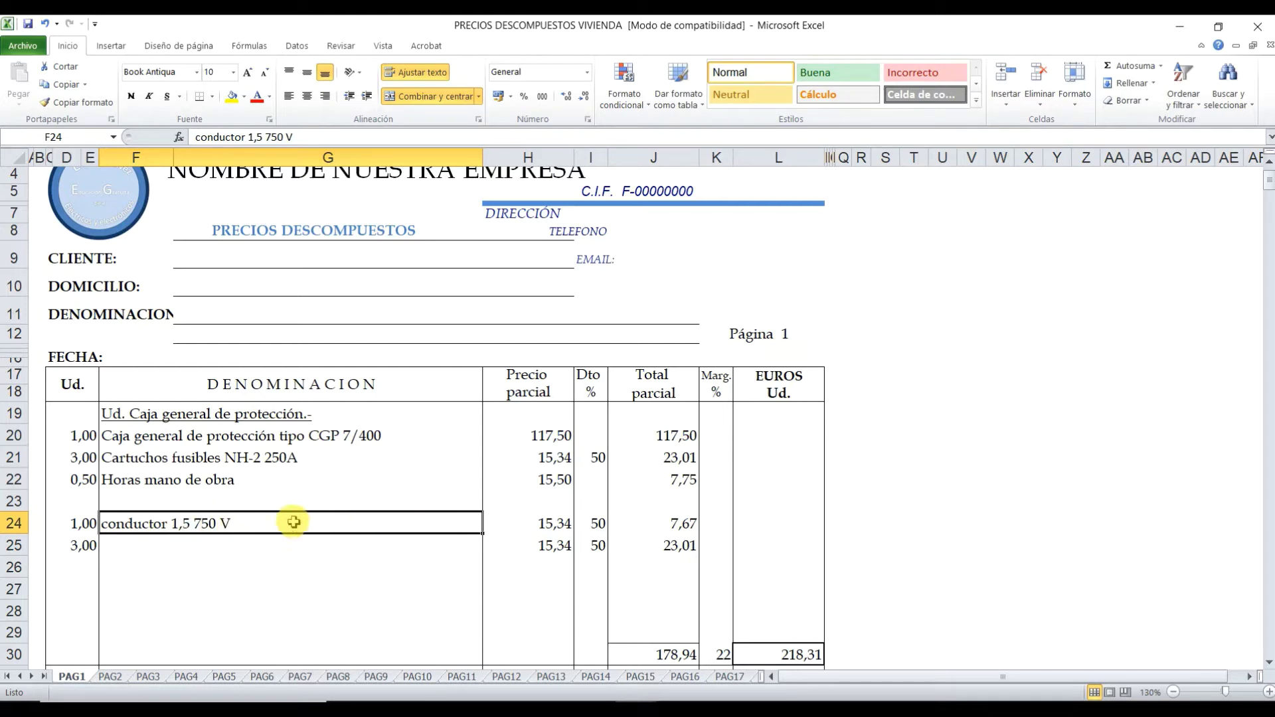
- Give row 24 a 0,09 unit price, clear its 50 discount, and start a new J24 formula
click(509, 524)
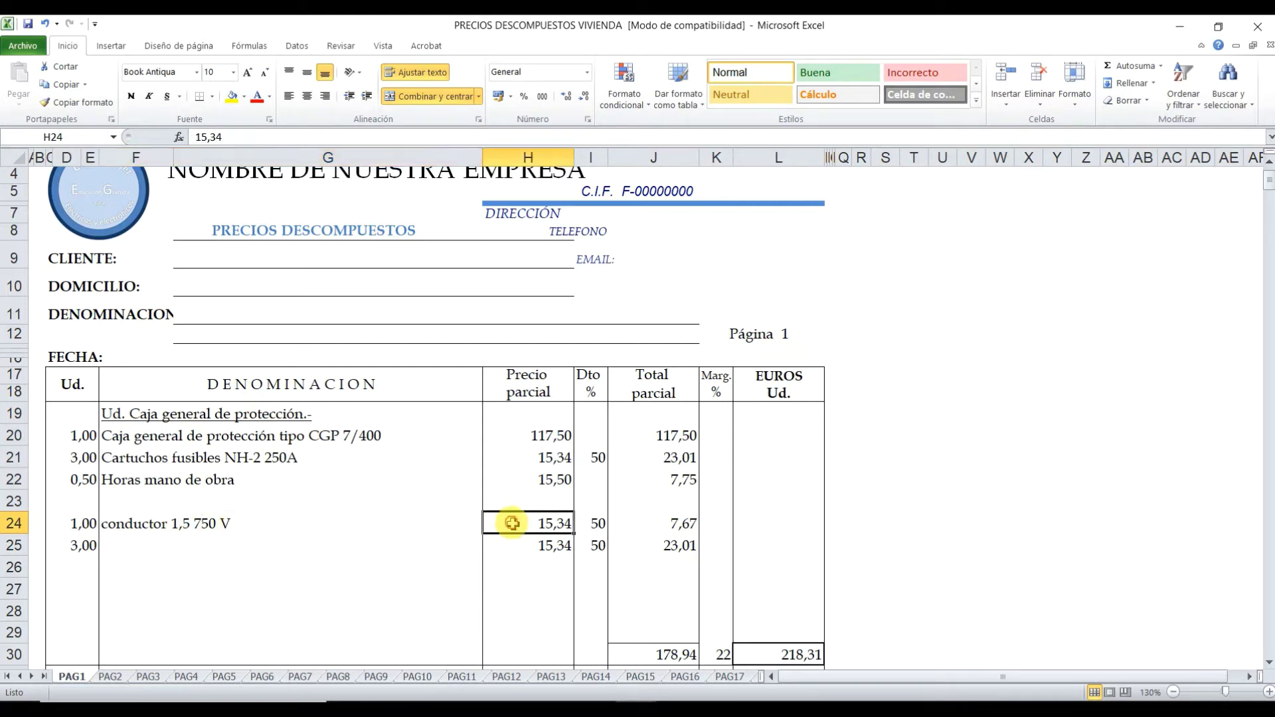
text(0,09)
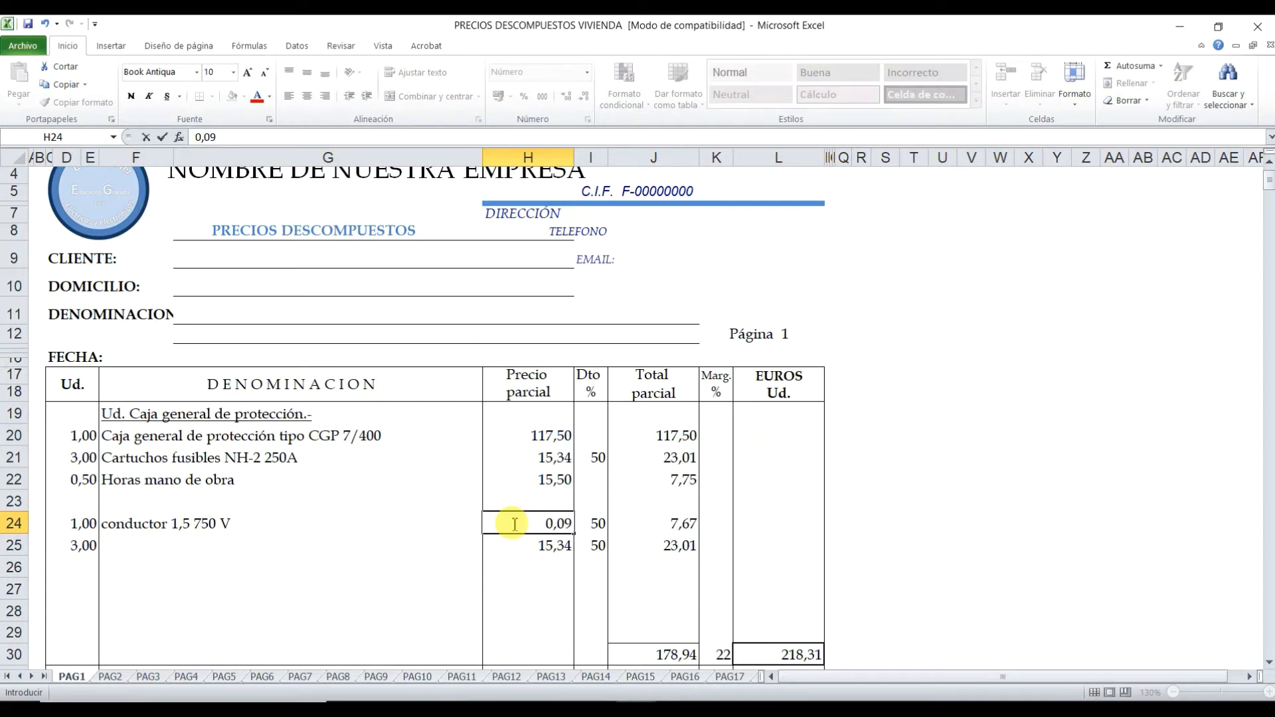
key(Tab)
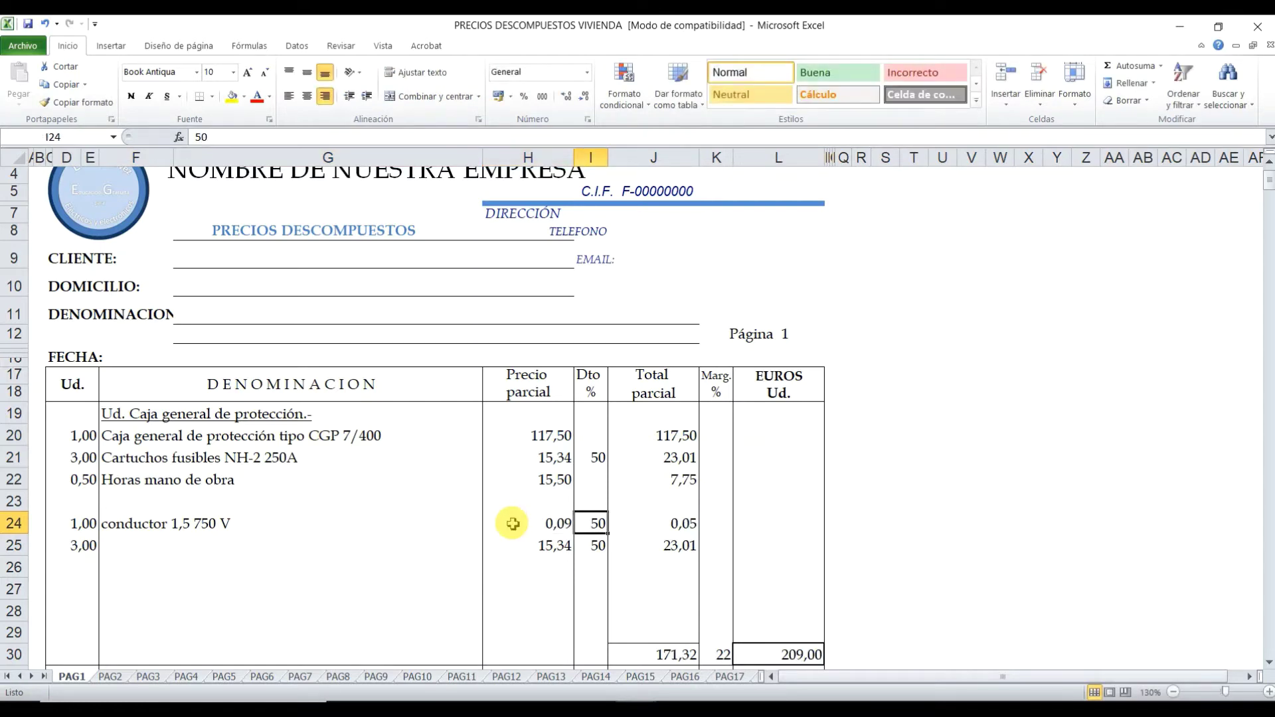
key(Delete)
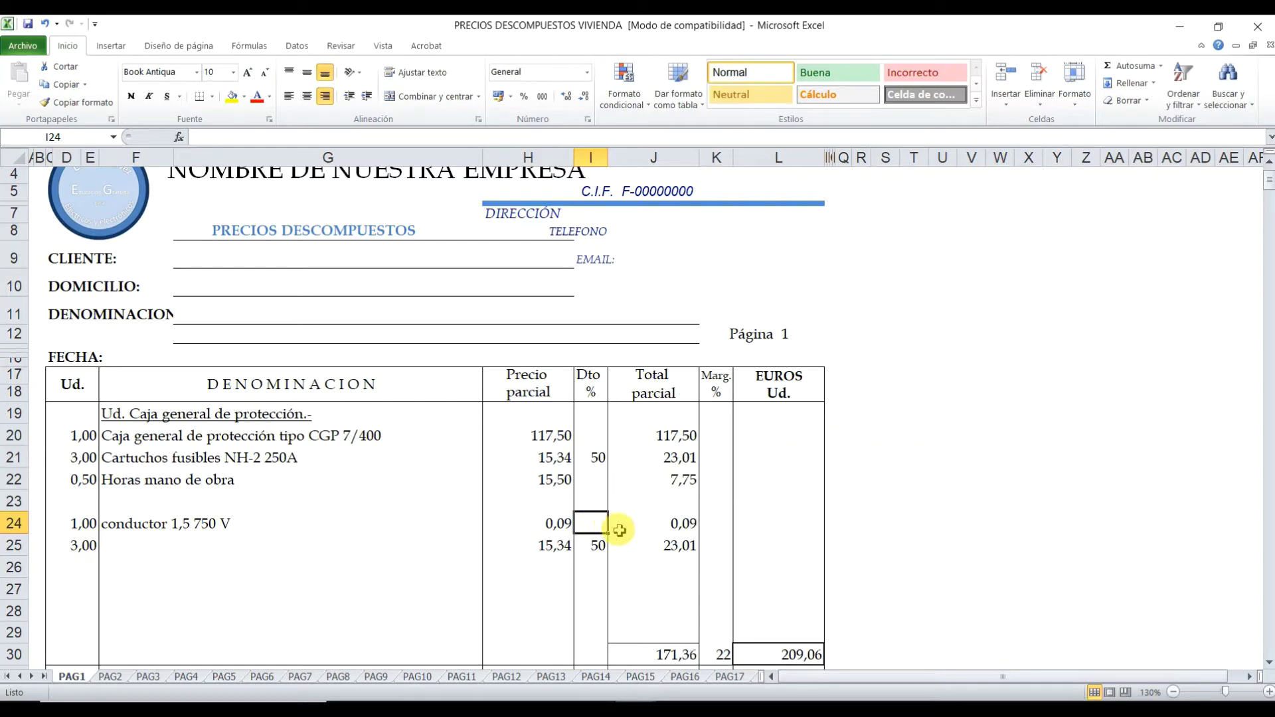
click(668, 523)
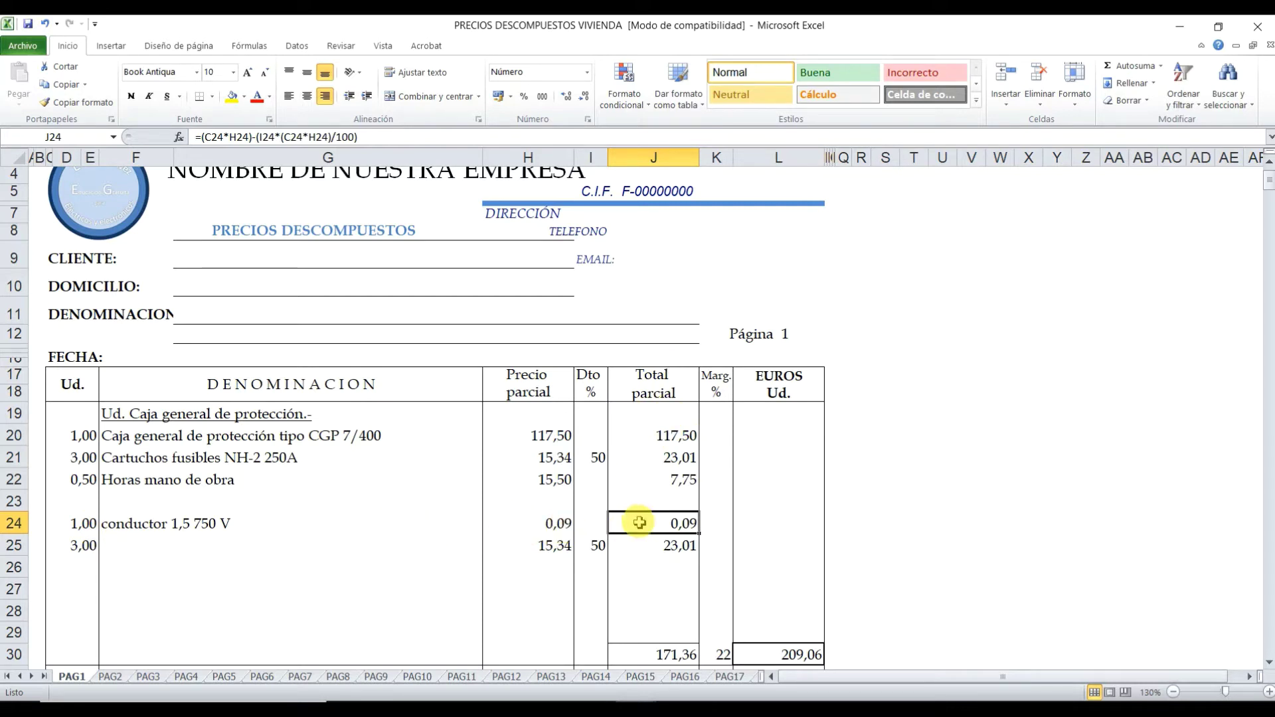
text(=)
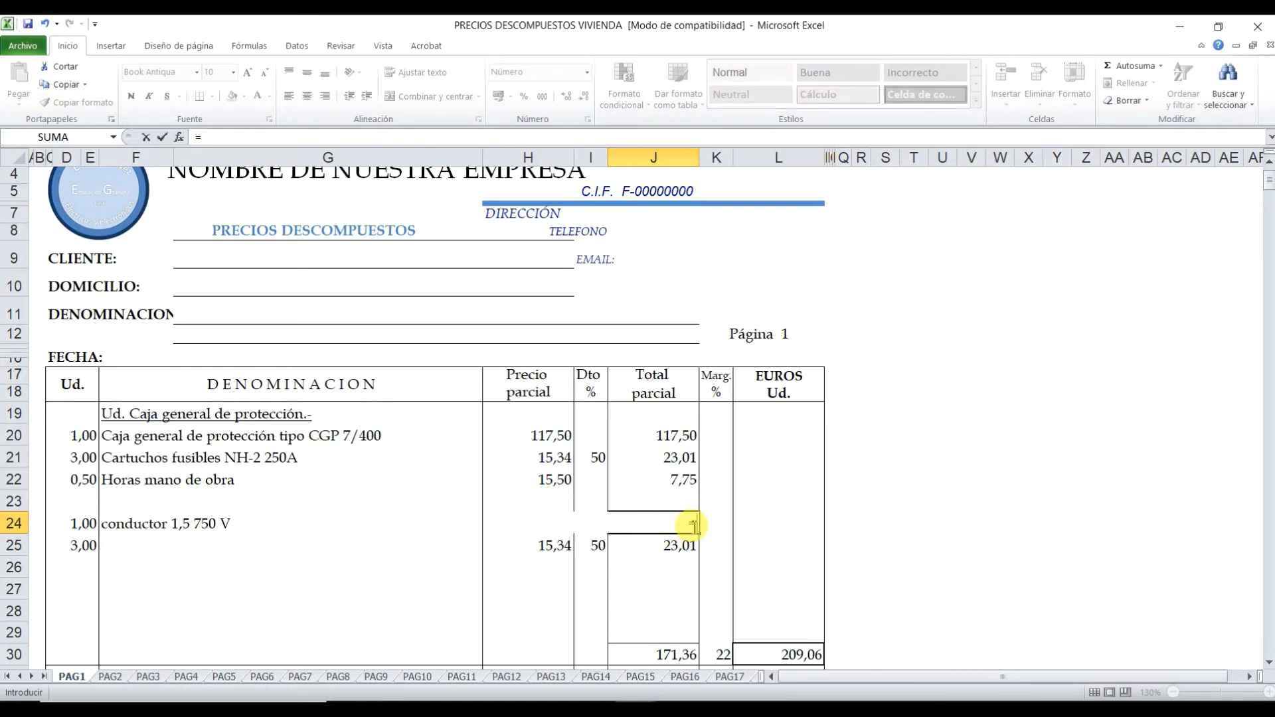
- Enter =C24*H24 in J24, then remove a stray L24 reference in the formula bar
click(81, 524)
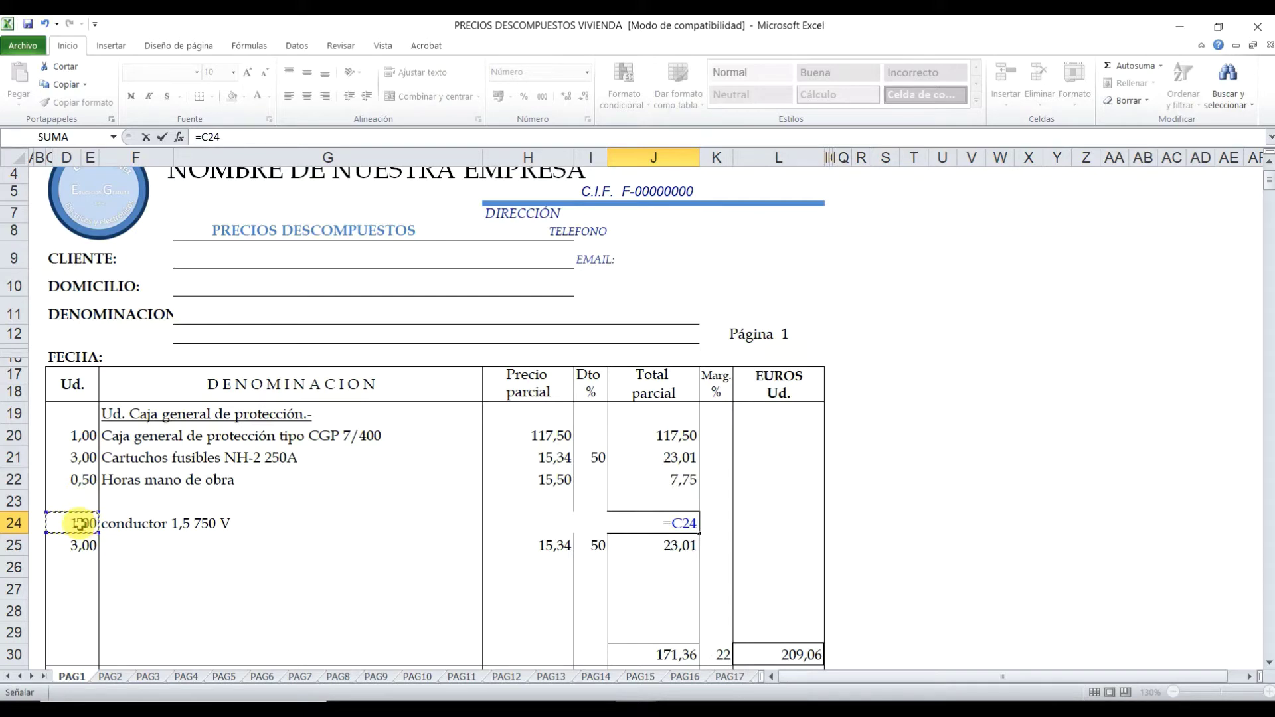
text(*)
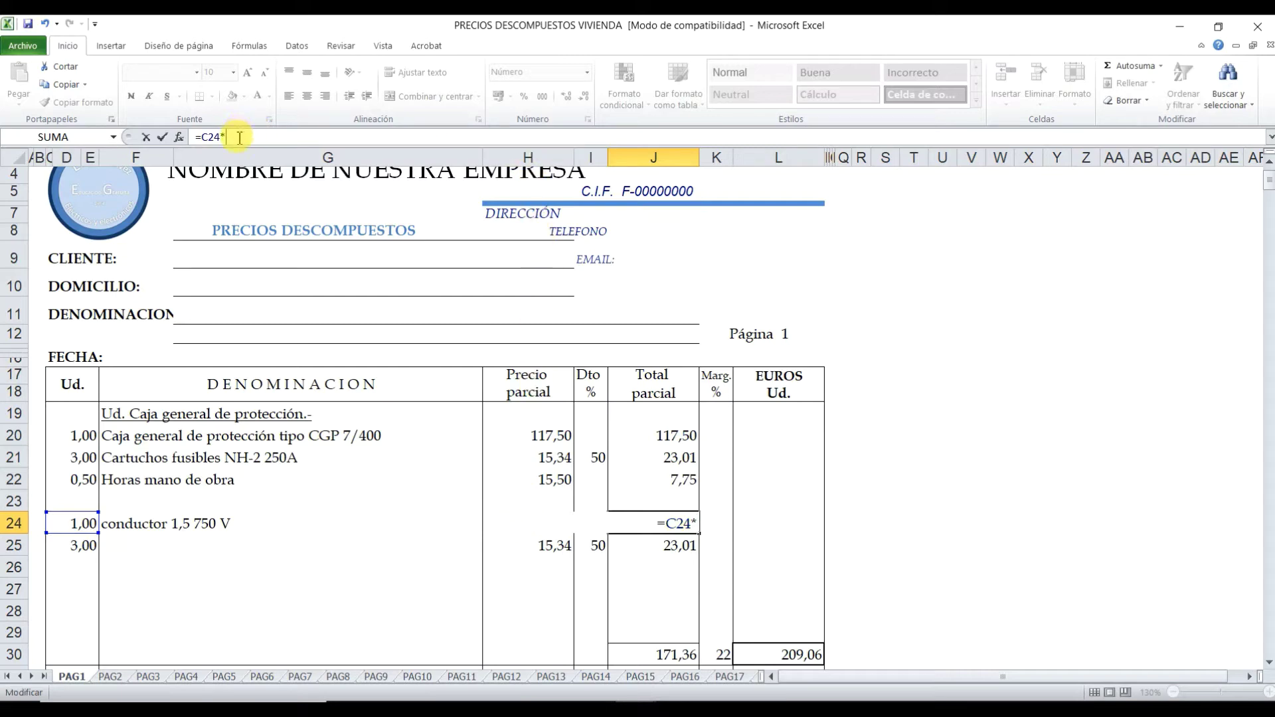
text(H24)
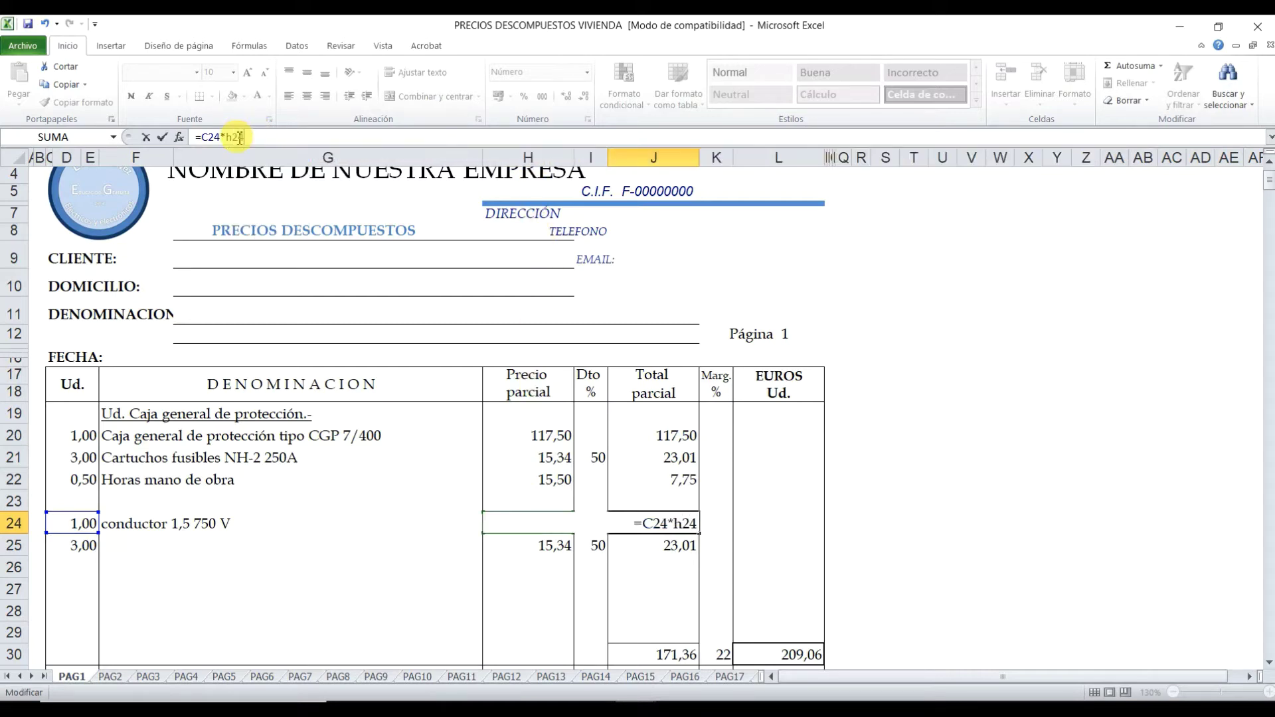
key(Return)
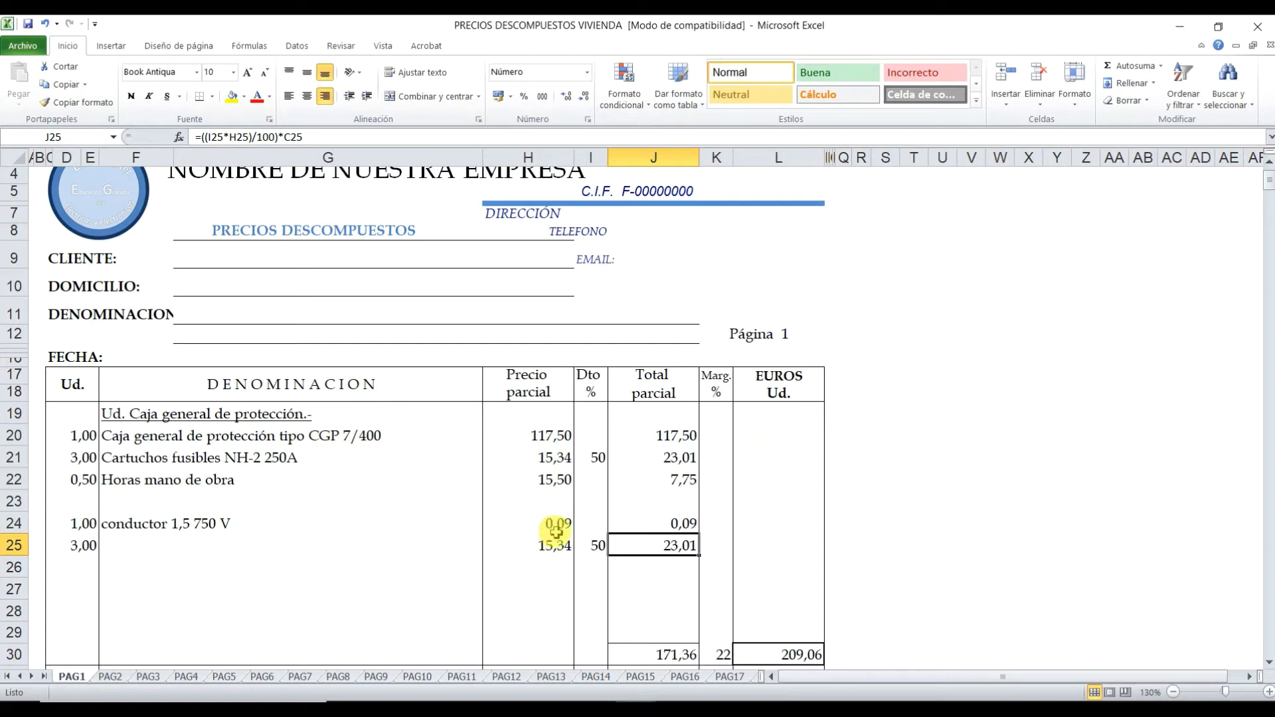
click(679, 524)
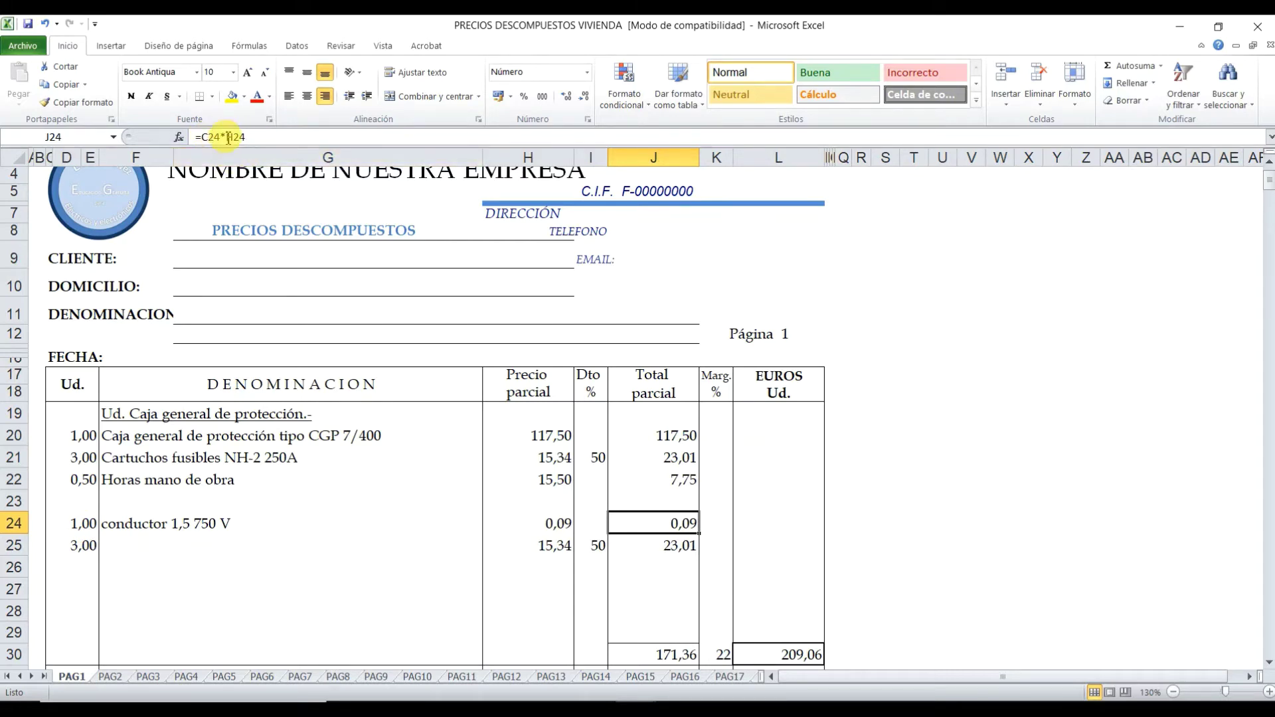
click(226, 137)
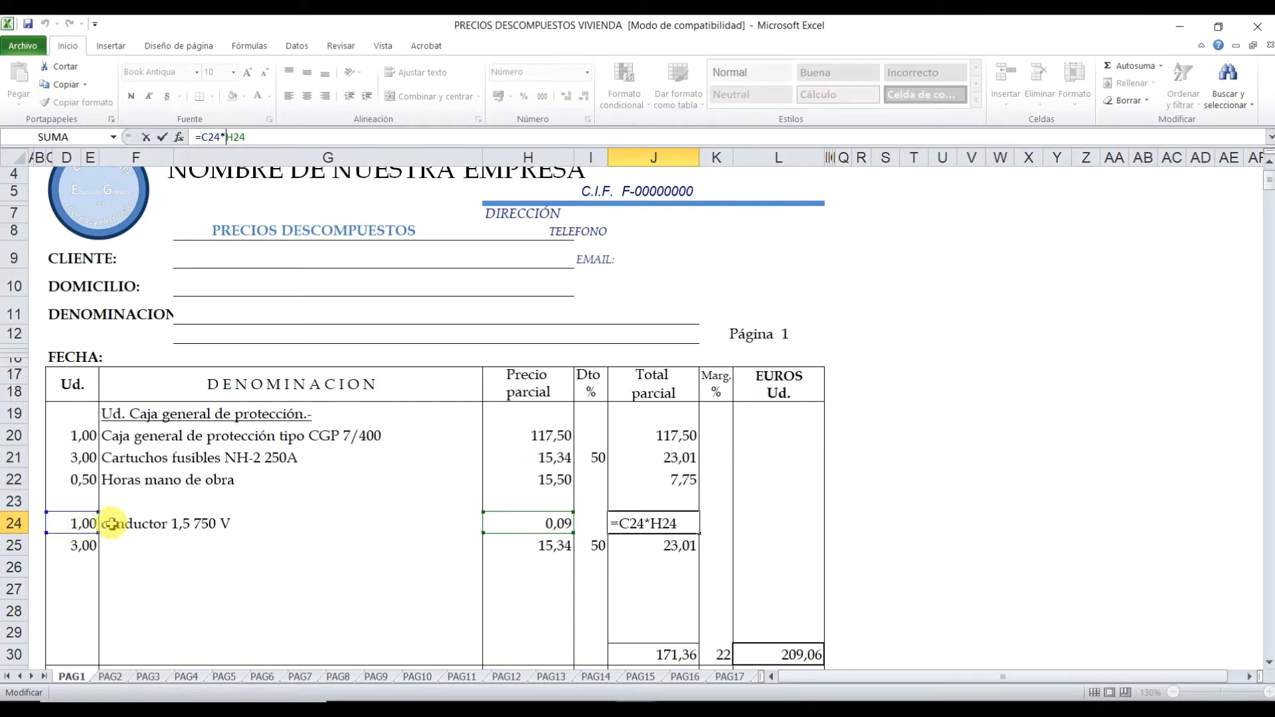
double_click(239, 141)
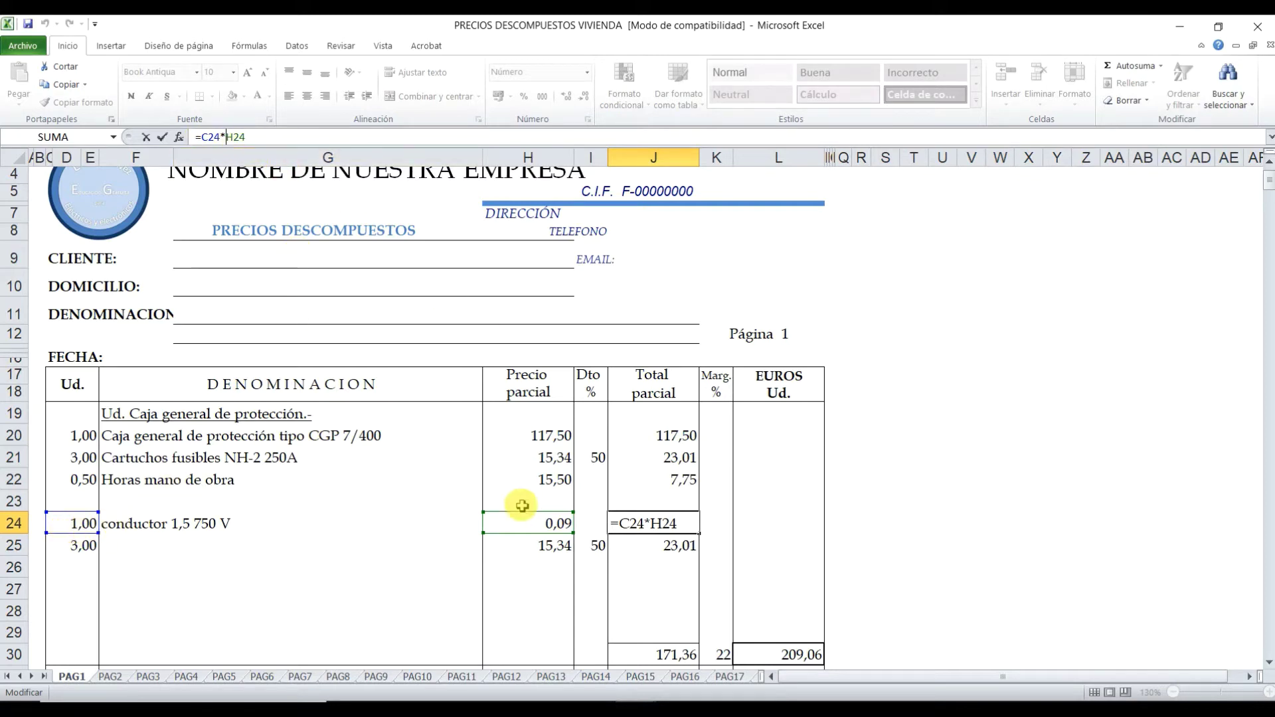
click(756, 518)
key(BackSpace)
key(BackSpace)
key(BackSpace)
key(Return)
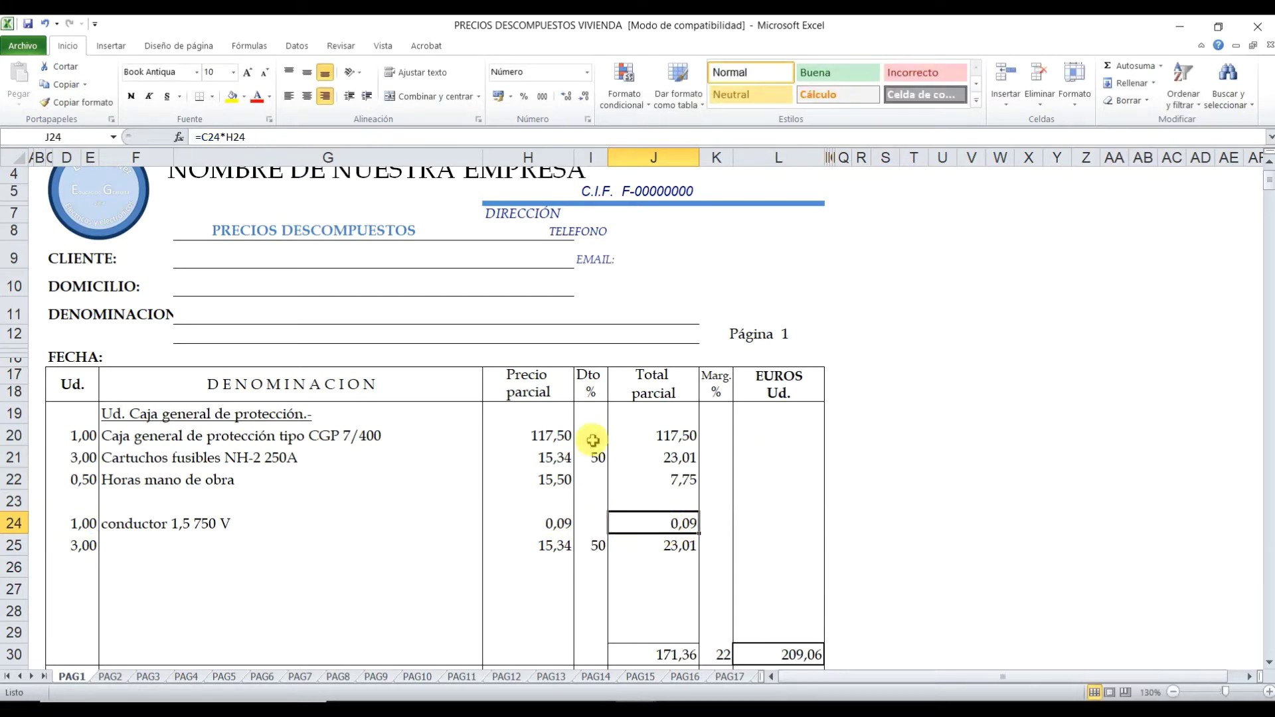
- Change the C24 conductor quantity to 3, then correct it to 2, making the total 0,18
click(80, 524)
click(565, 525)
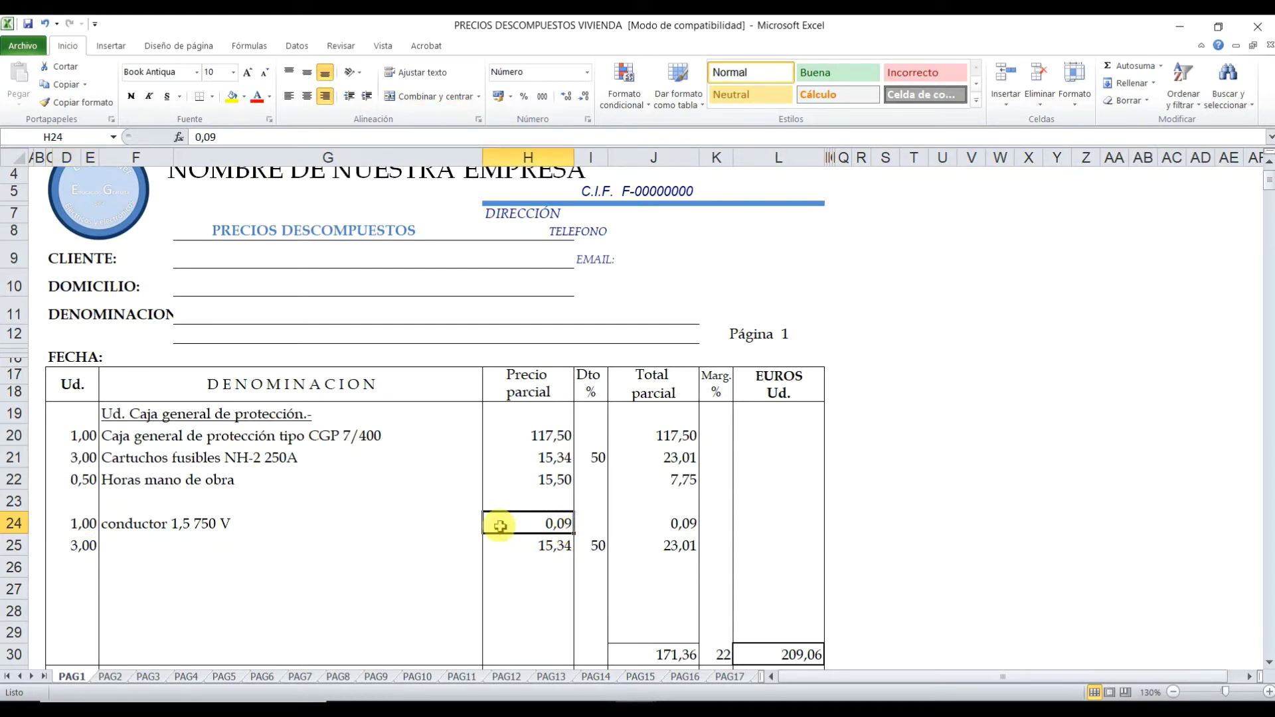
click(80, 525)
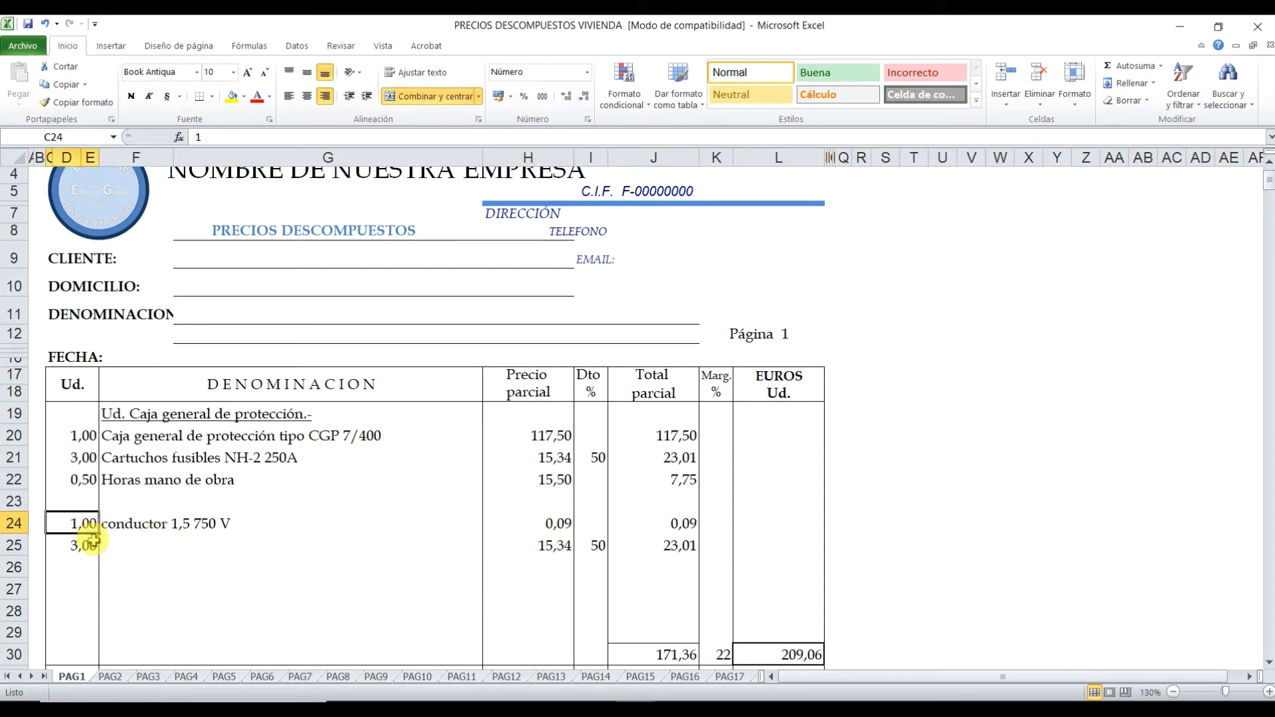
text(3)
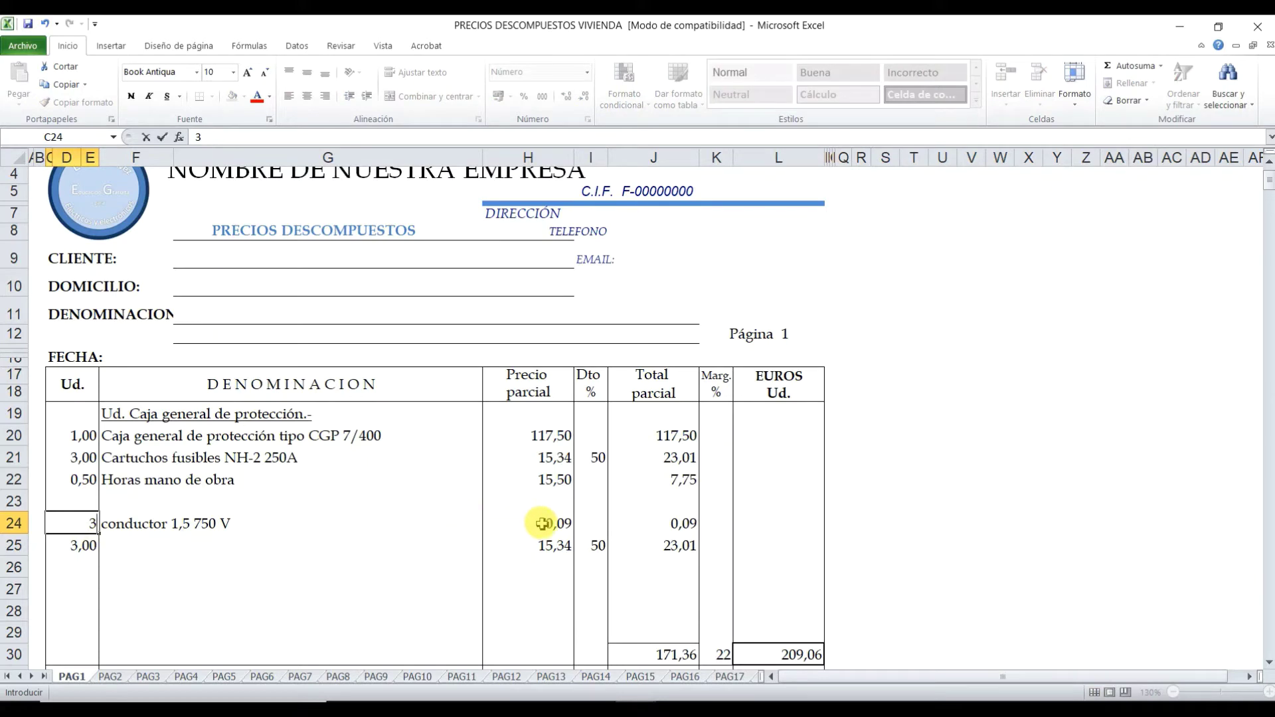
click(544, 524)
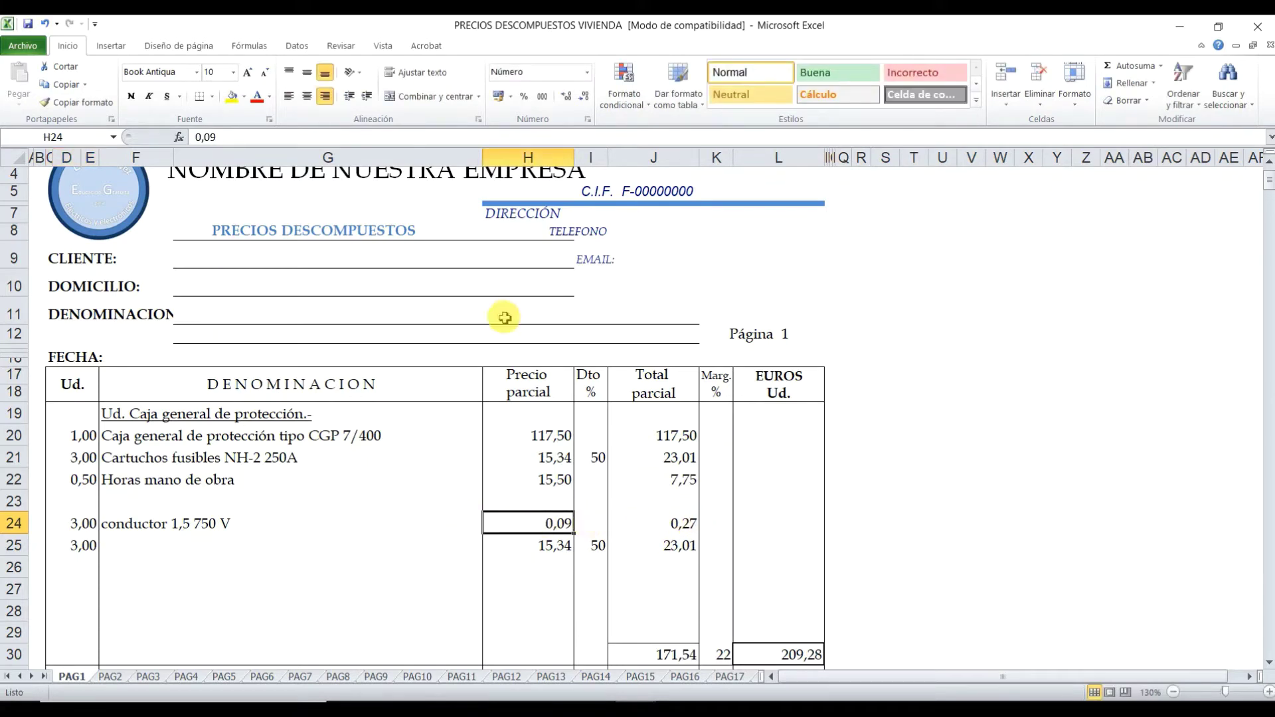
click(90, 526)
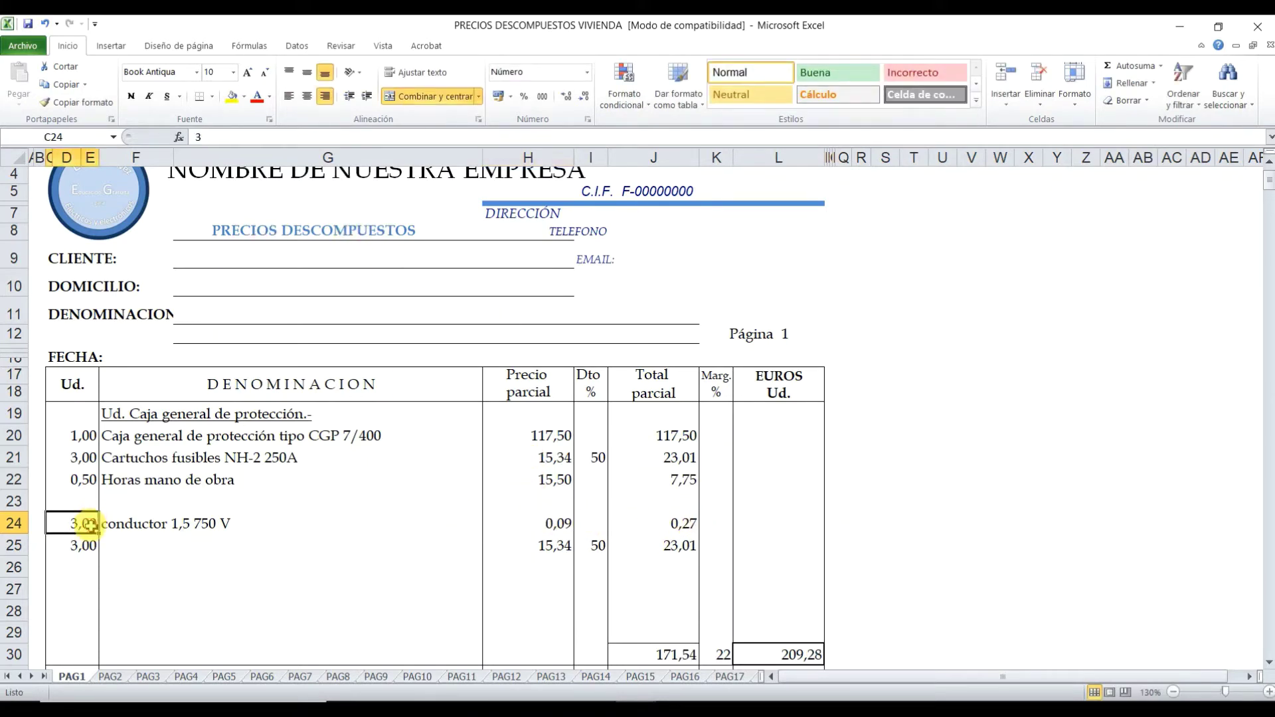
text(2)
click(178, 500)
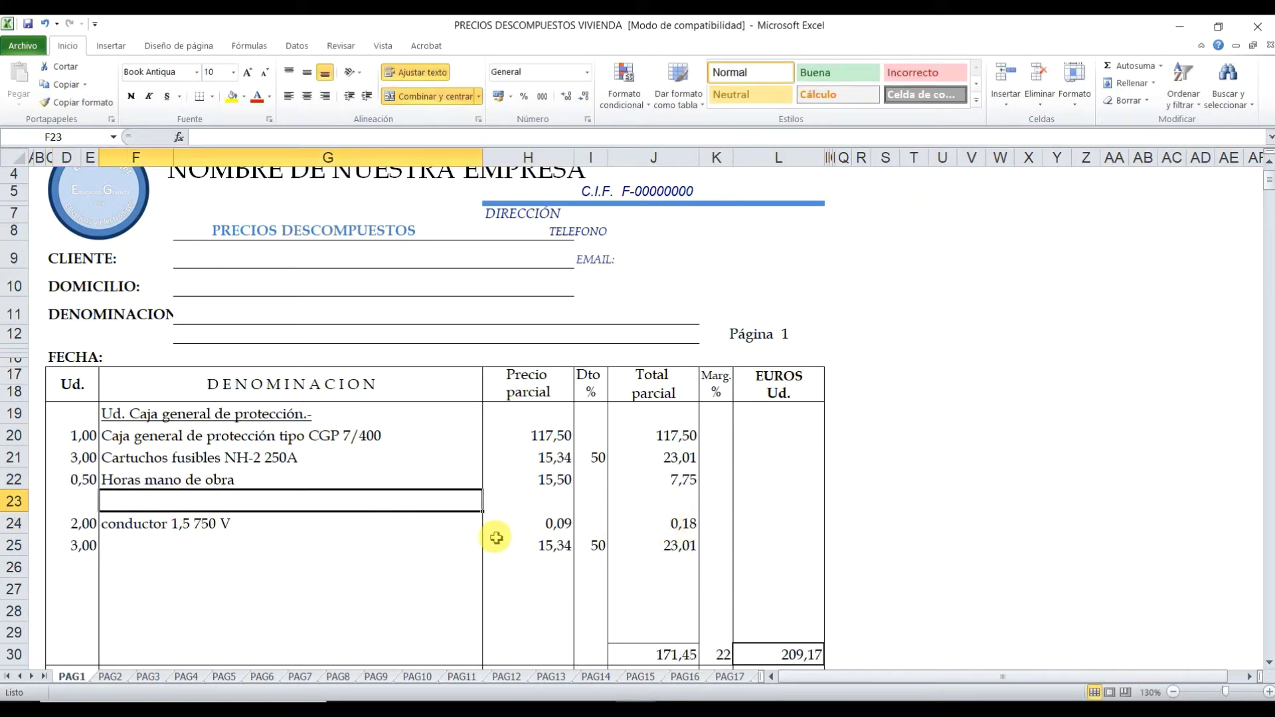
click(321, 522)
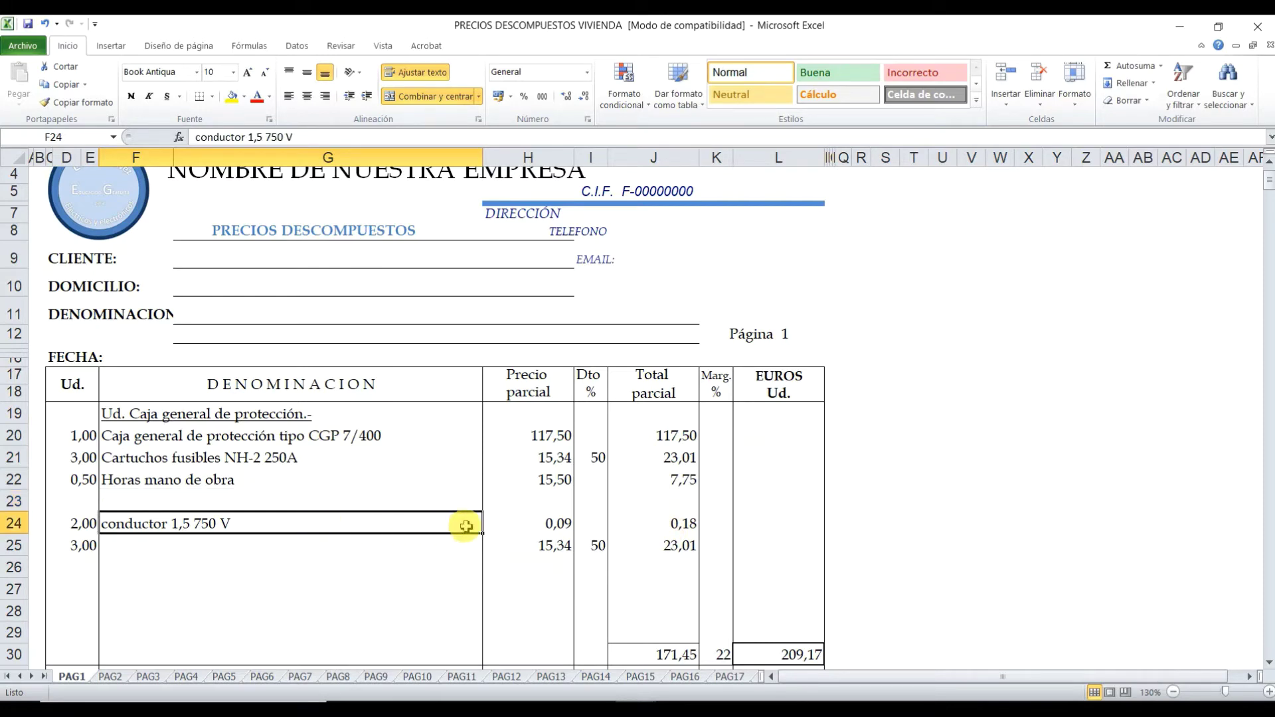
- Enter 'materiales' in F25 and delete row 25's 50 discount and partial-total formula
click(201, 548)
text(materiales)
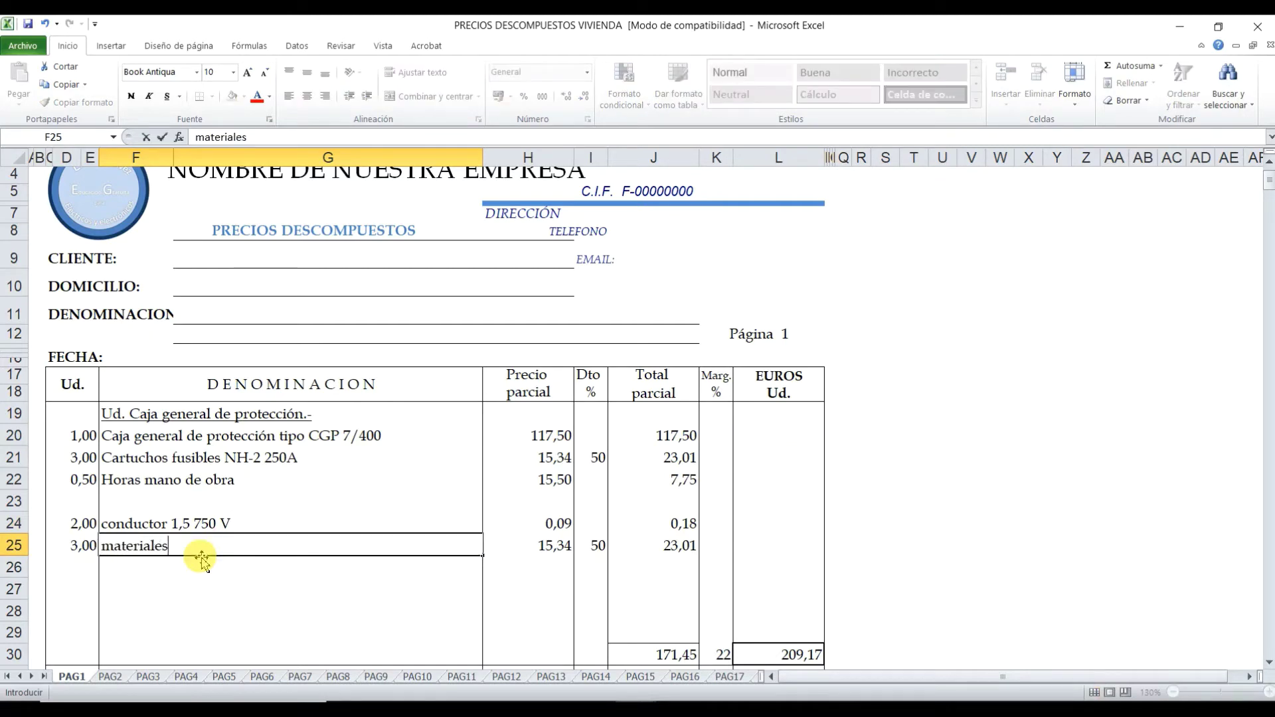
key(Tab)
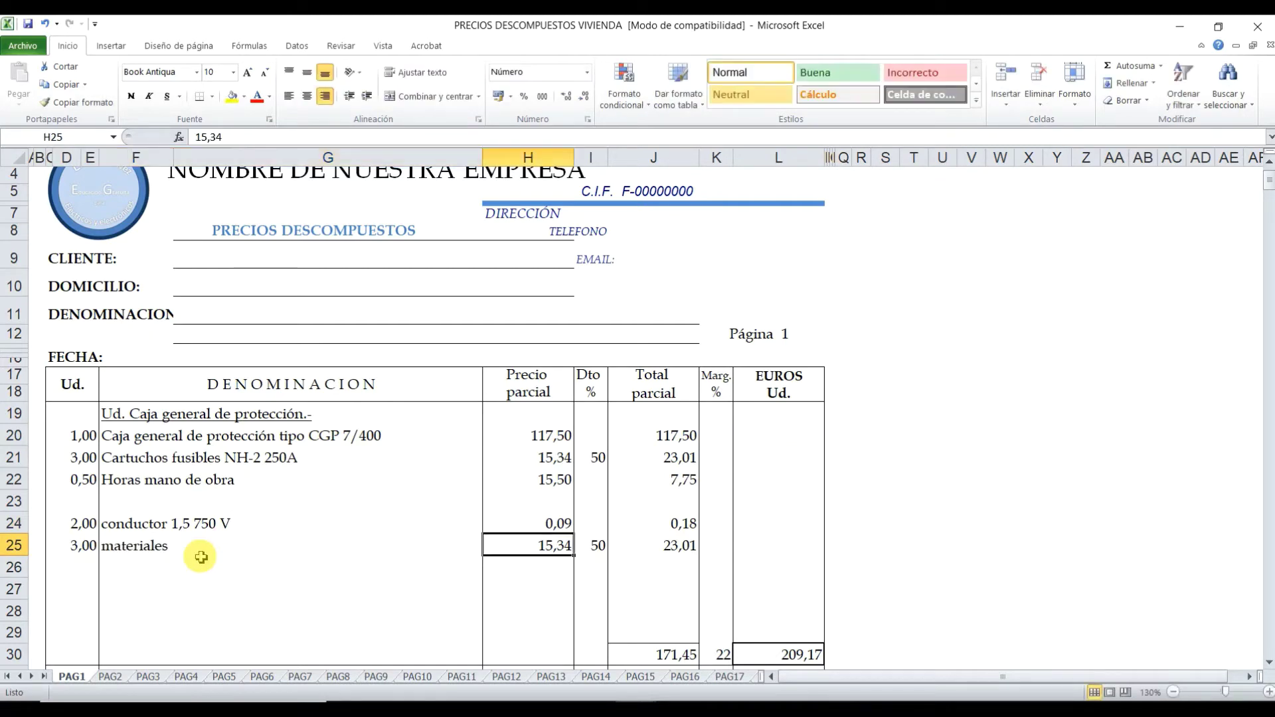
key(Delete)
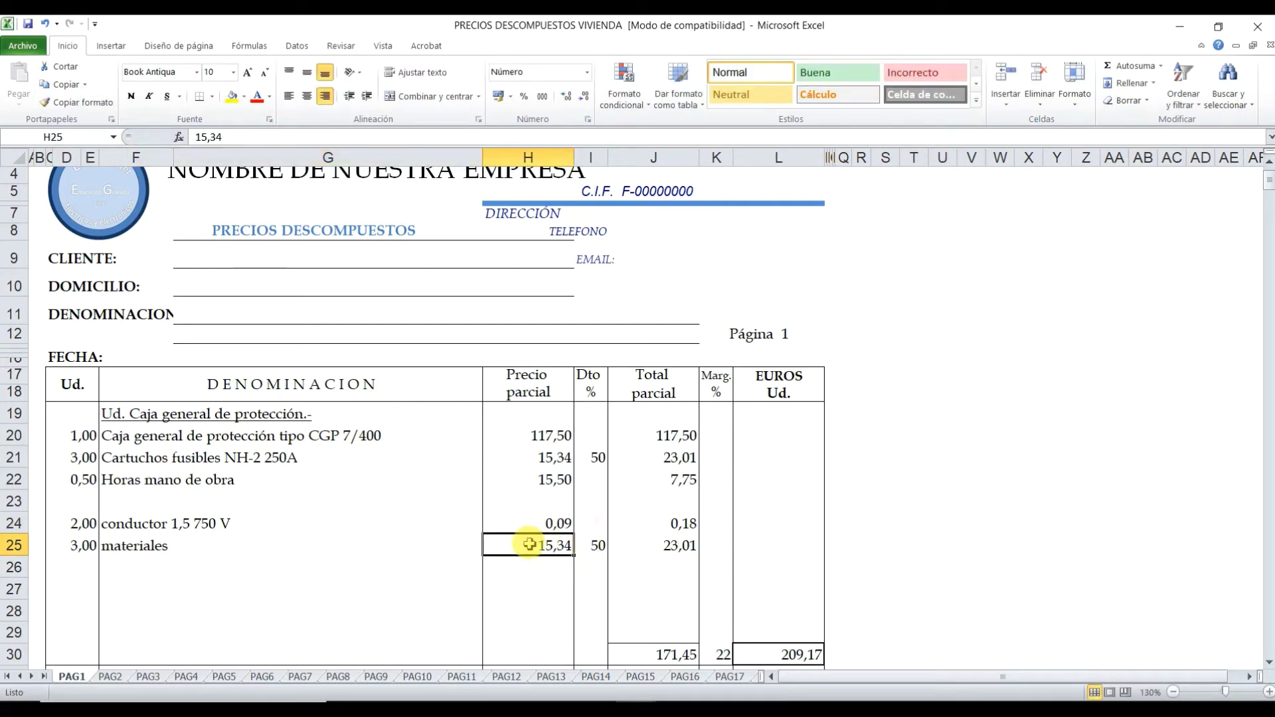
click(594, 552)
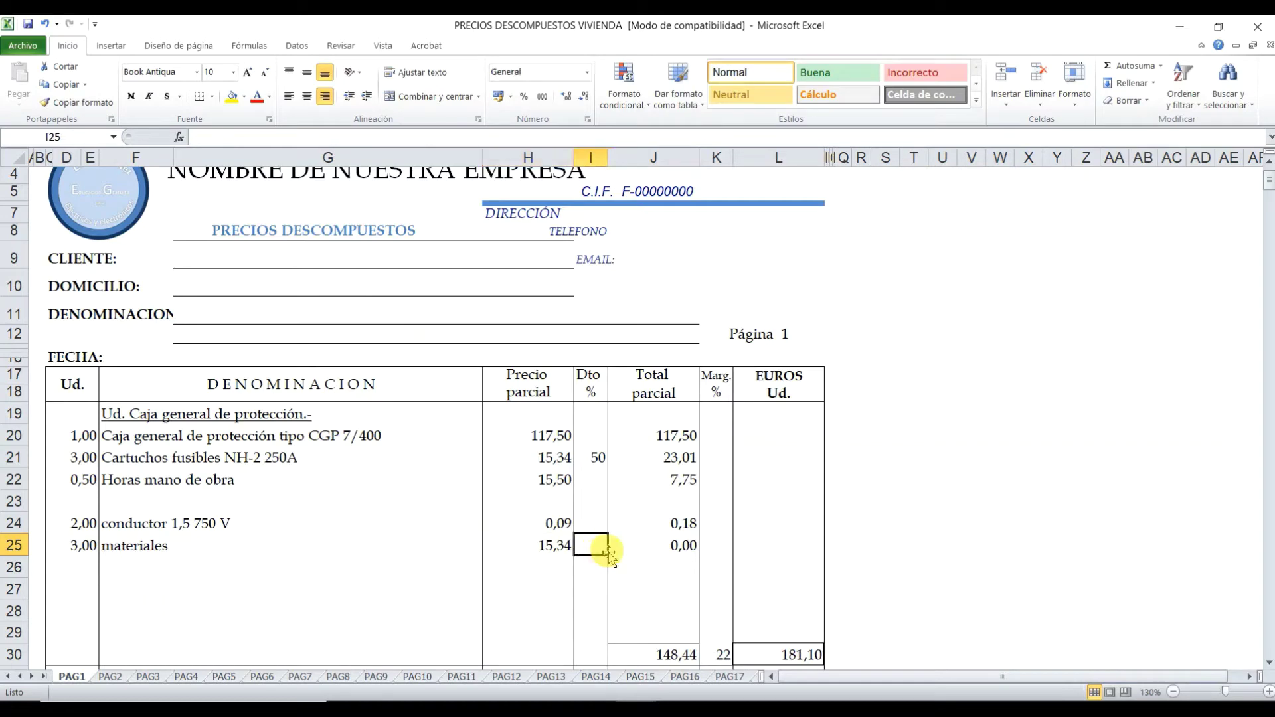
click(663, 547)
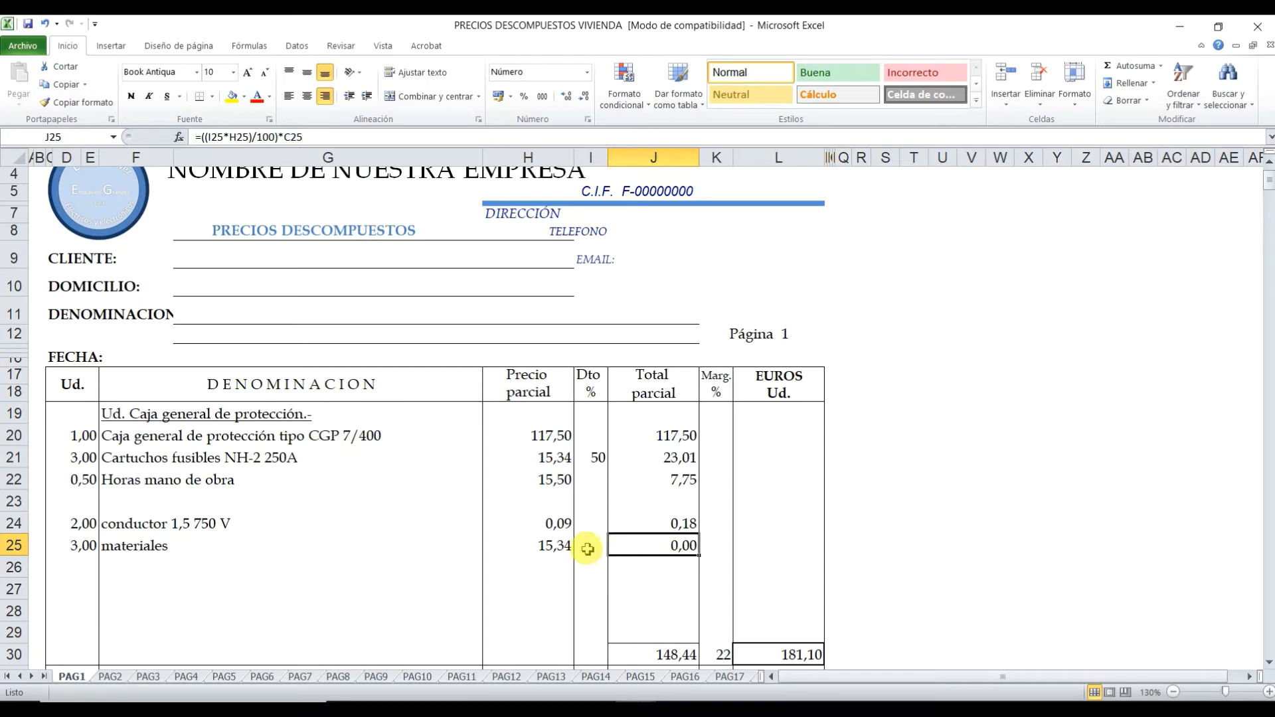
key(Delete)
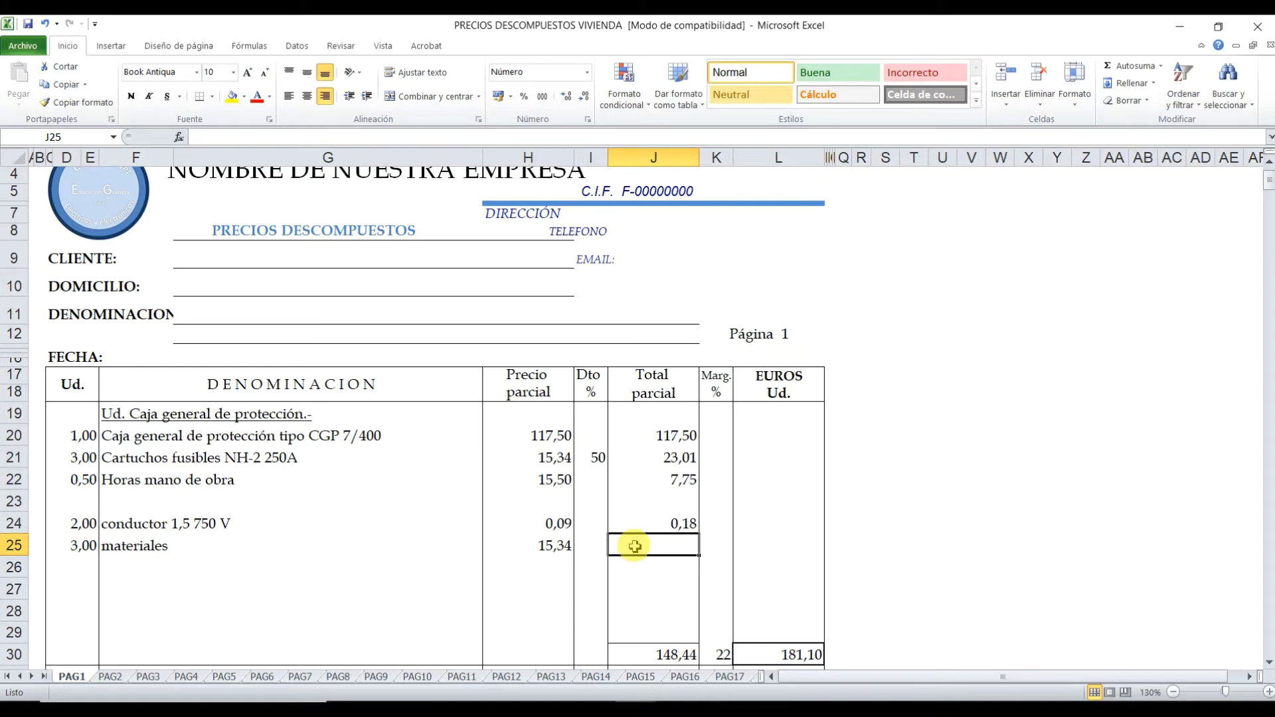
click(558, 546)
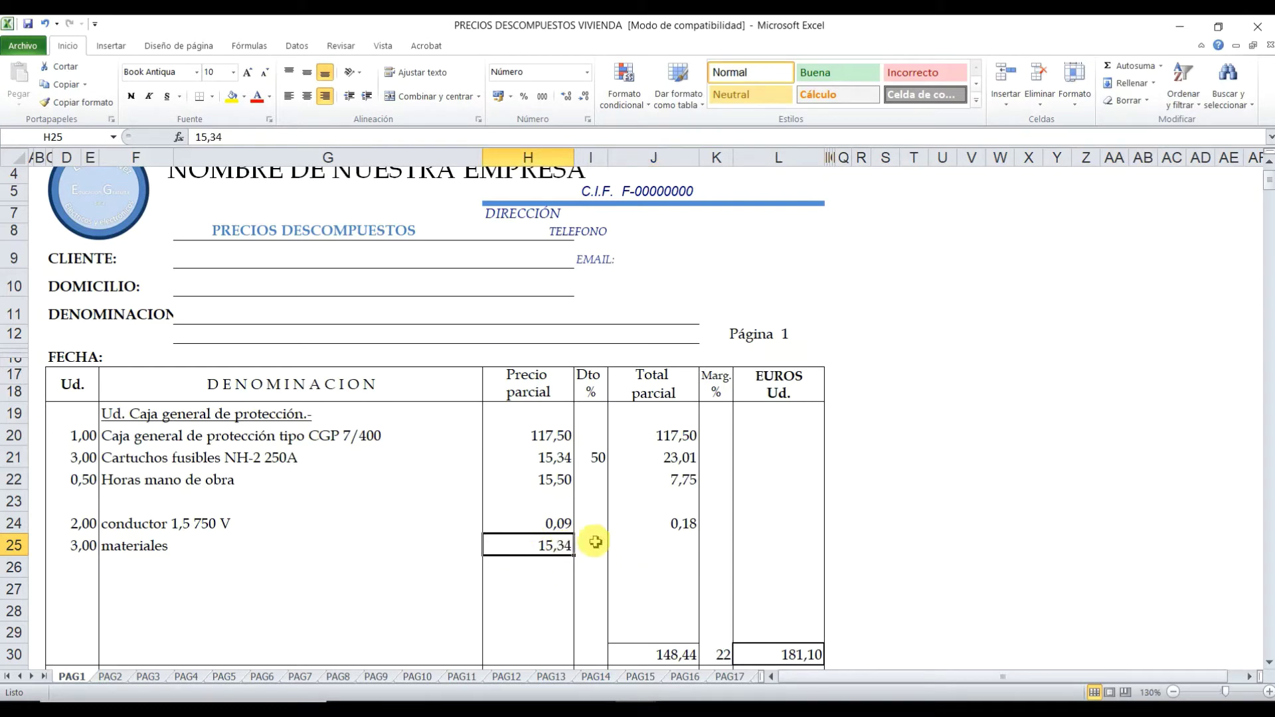
- Set the materials discount in I25 to 50 and begin a new formula in J25
click(596, 542)
text(50)
key(Return)
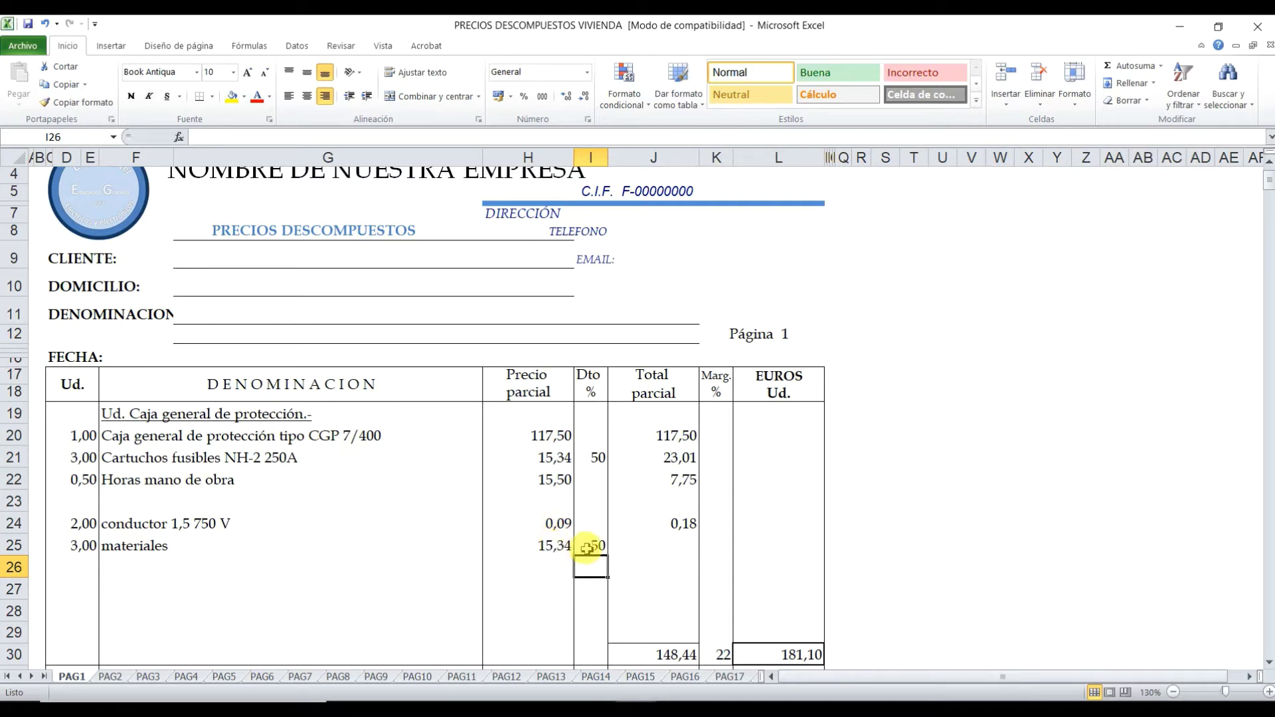
click(542, 549)
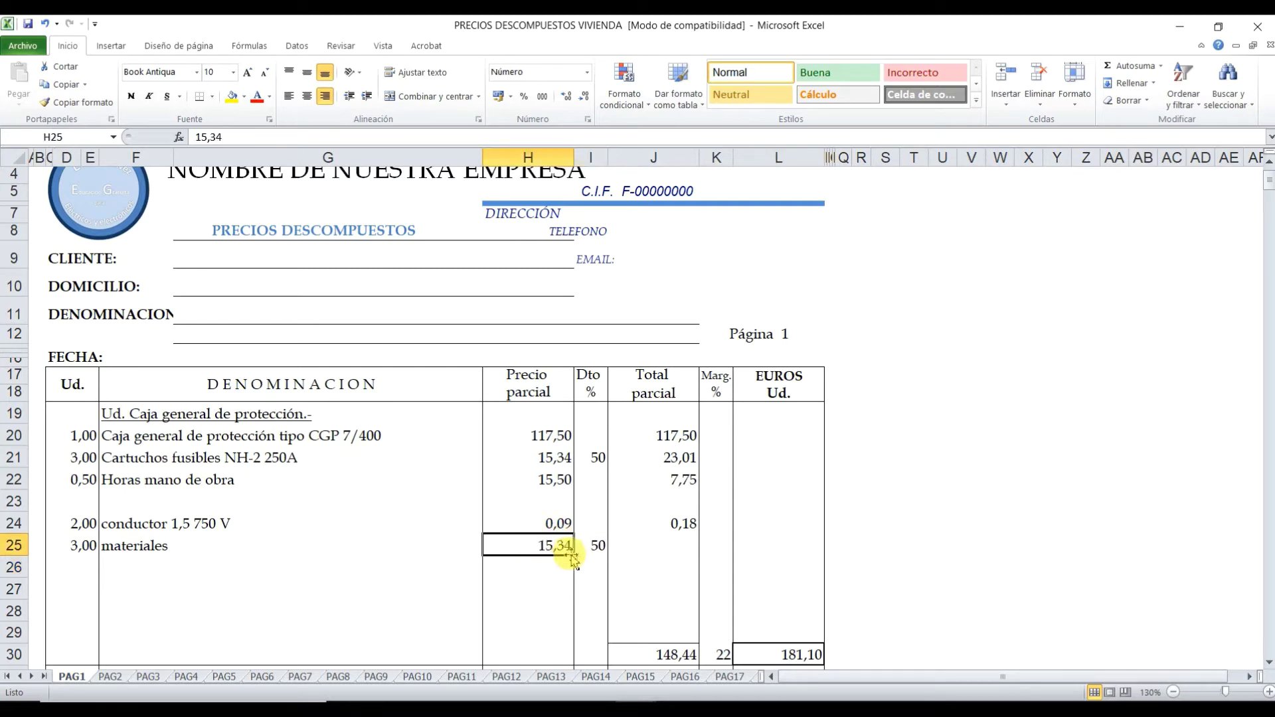
click(598, 548)
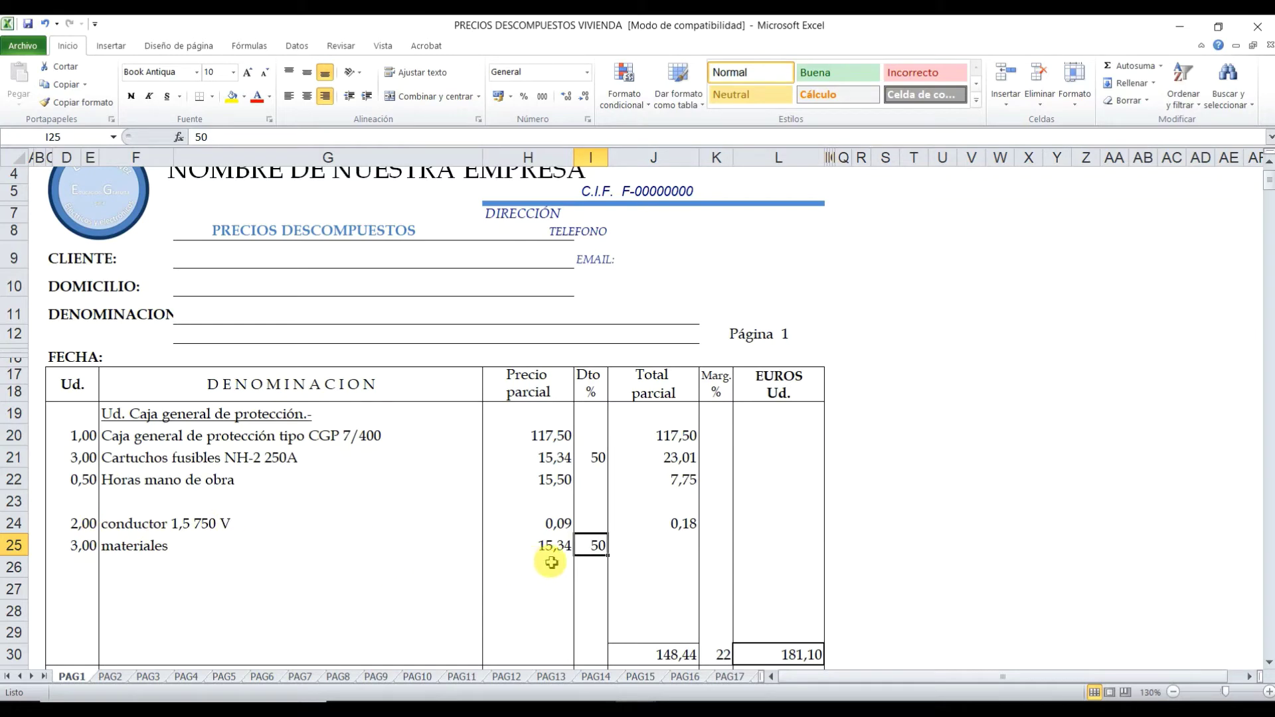
click(659, 549)
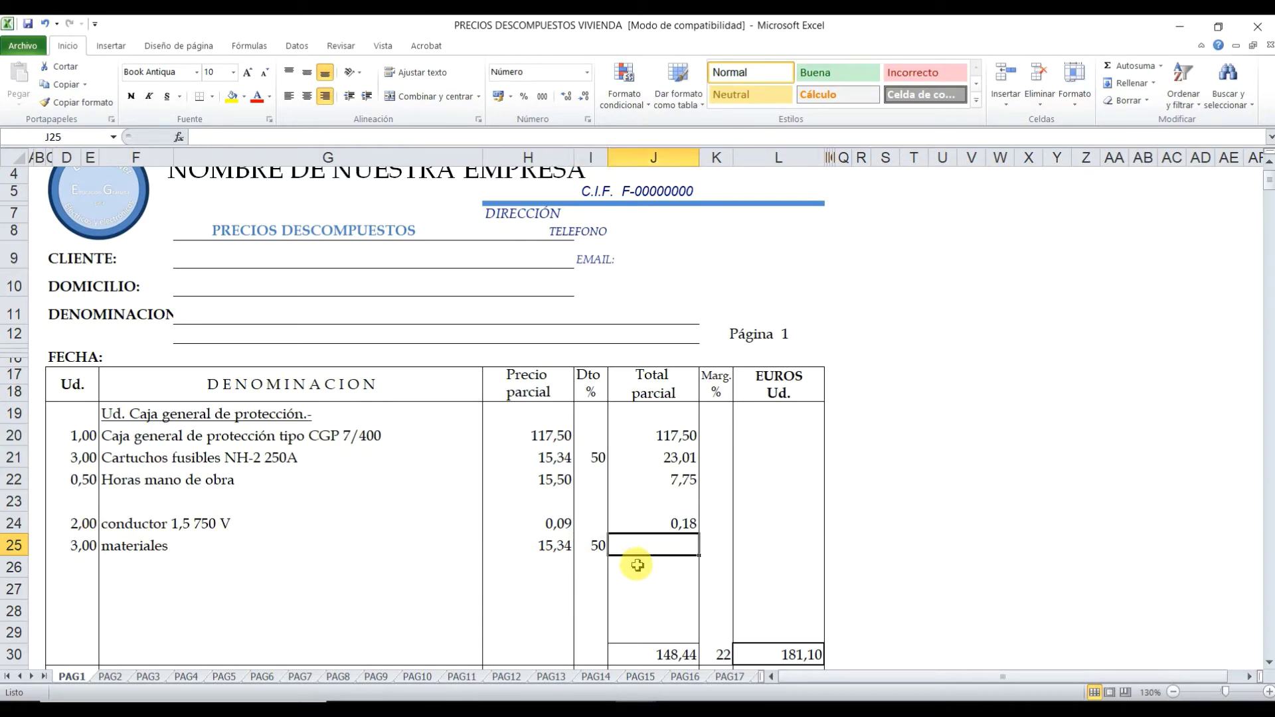
text(=50/100)
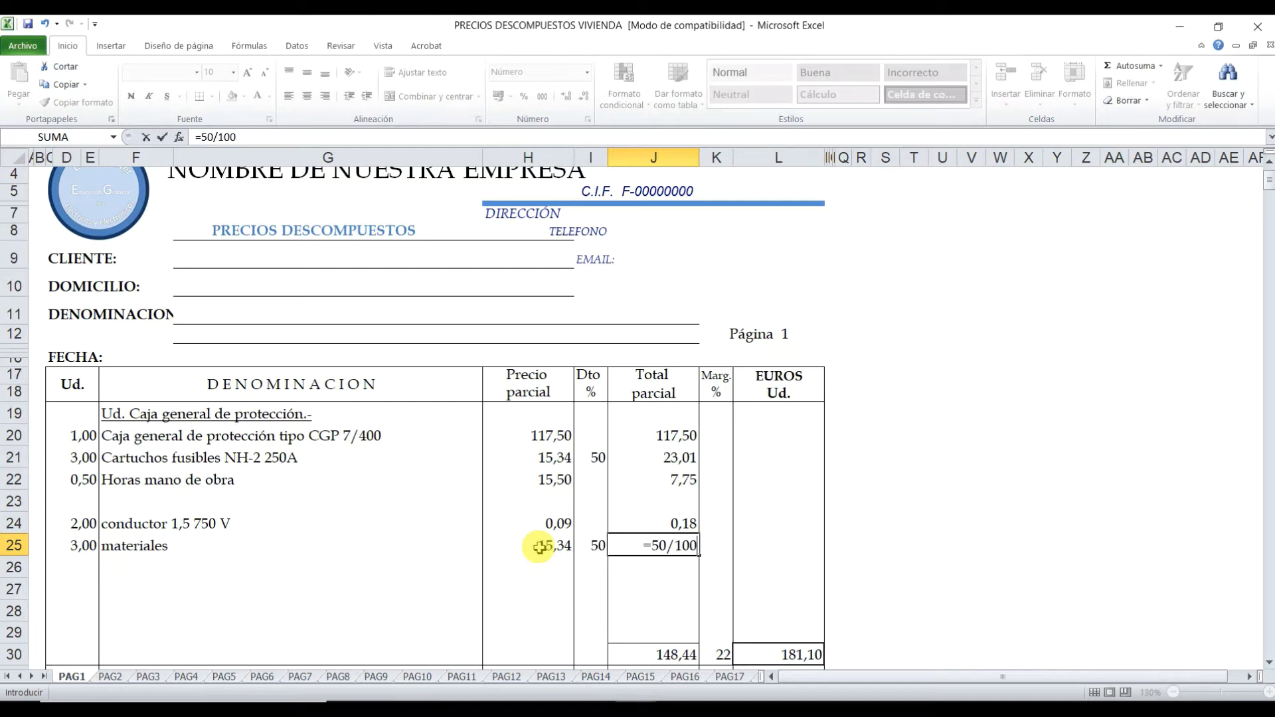
- Build =((50/100)*H25)*C25 in J25, giving a materials partial total of 23,01
click(202, 136)
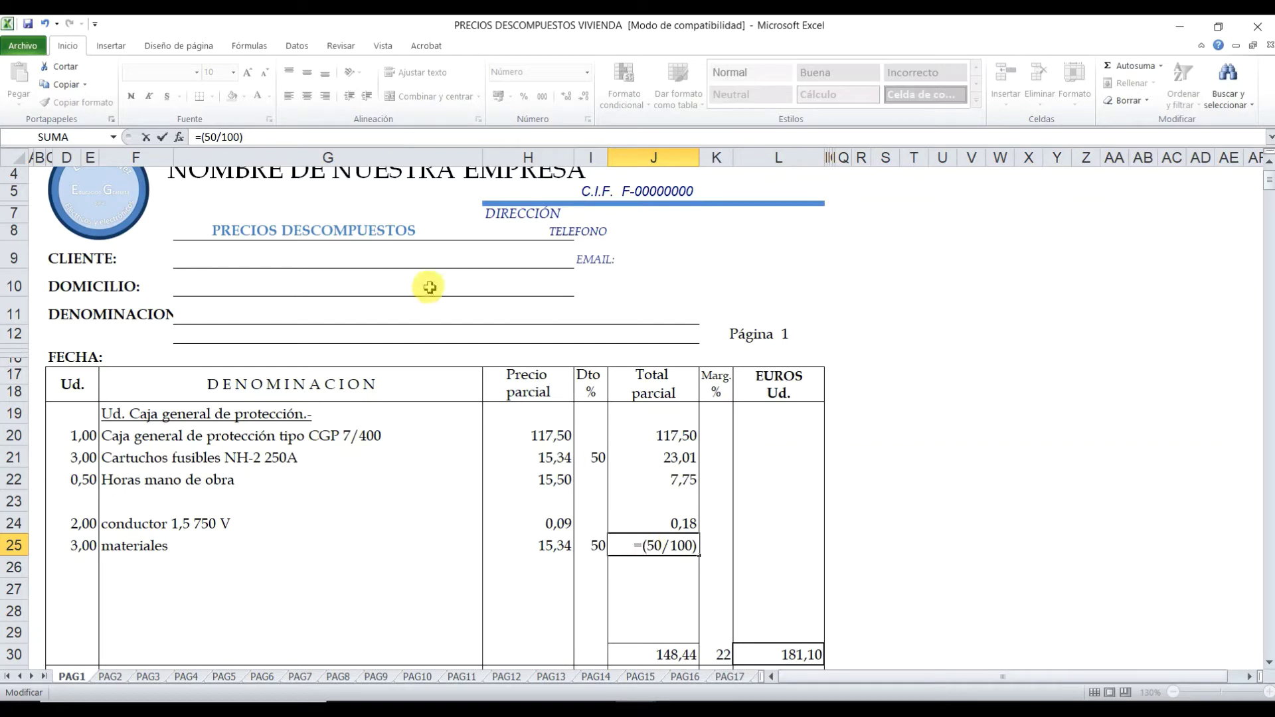
text(*)
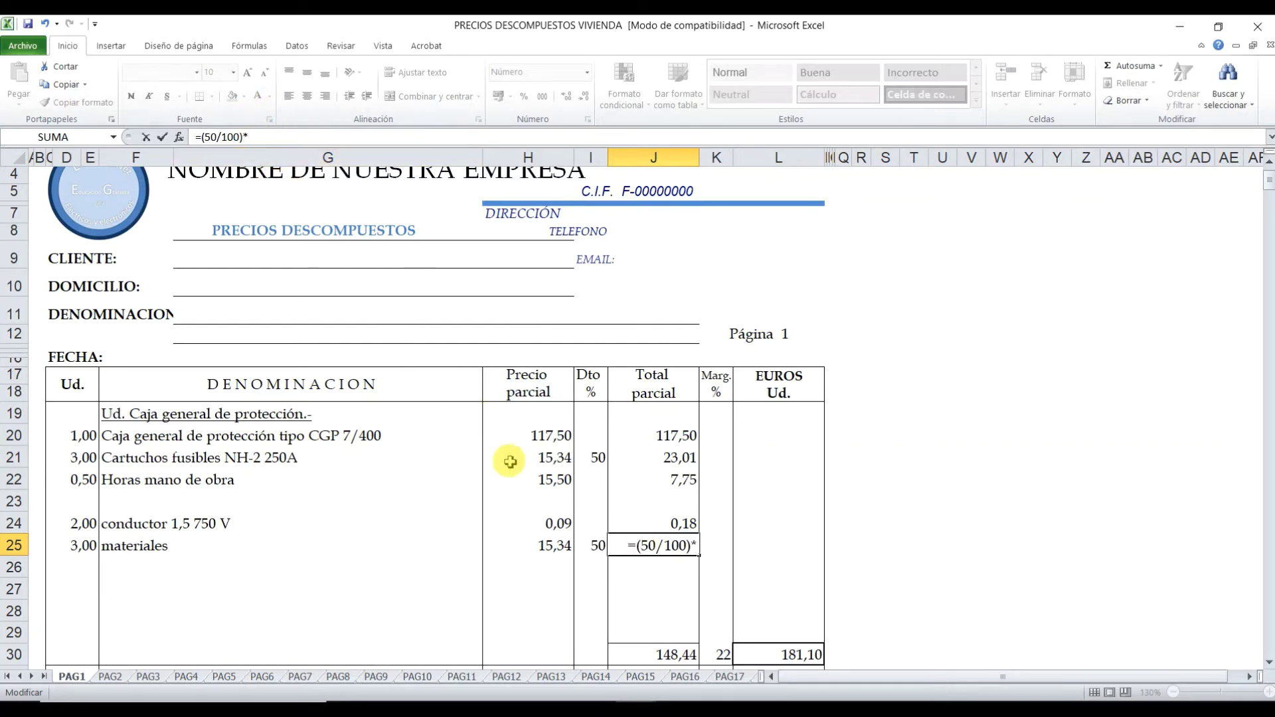
click(549, 547)
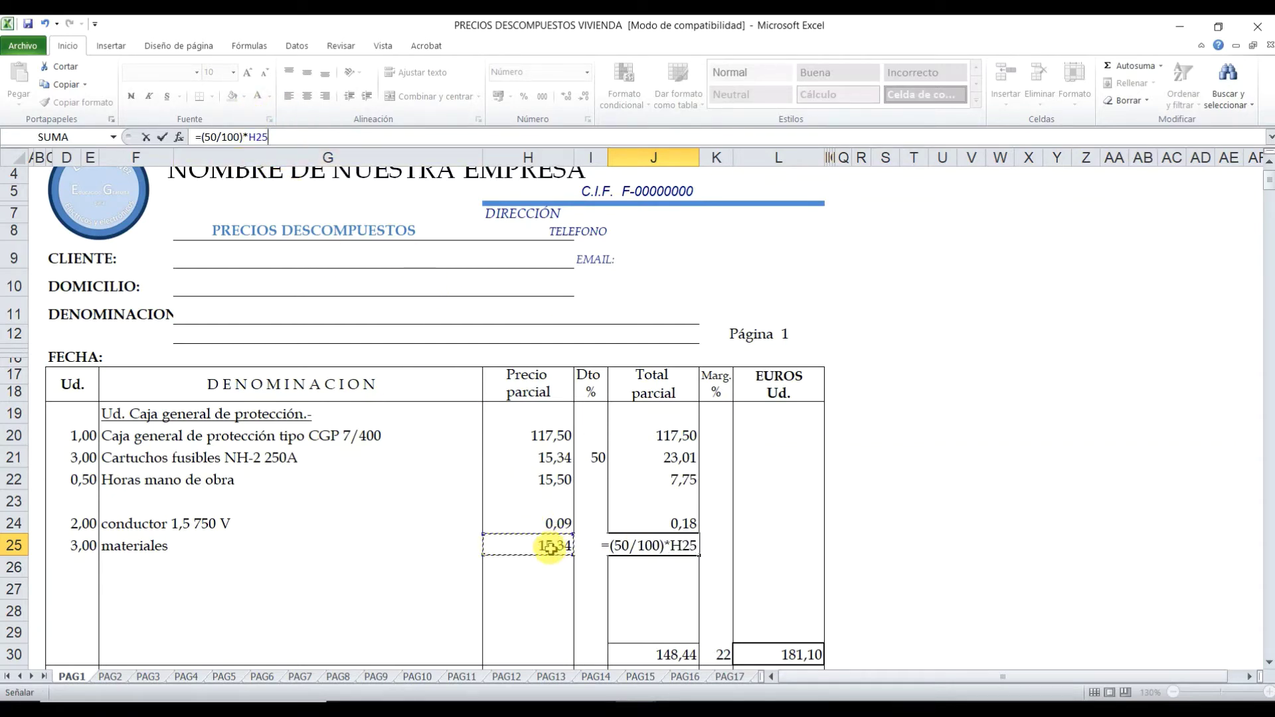
key(Return)
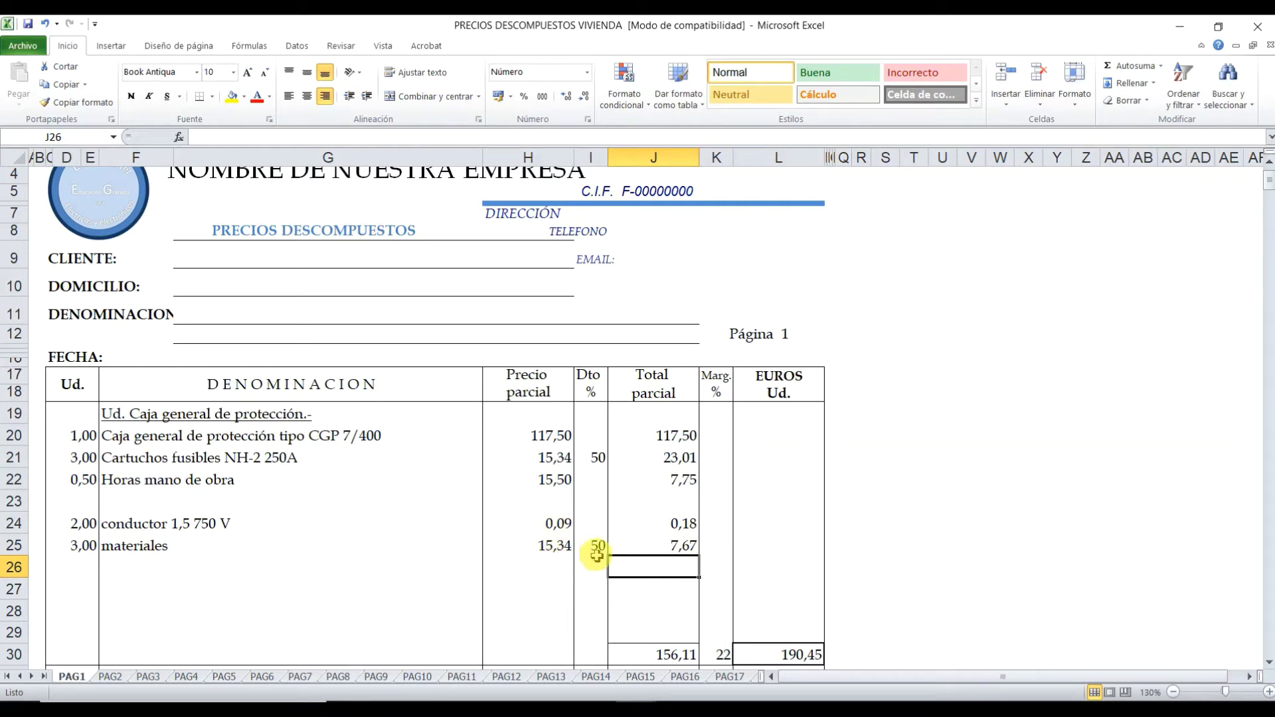
click(688, 548)
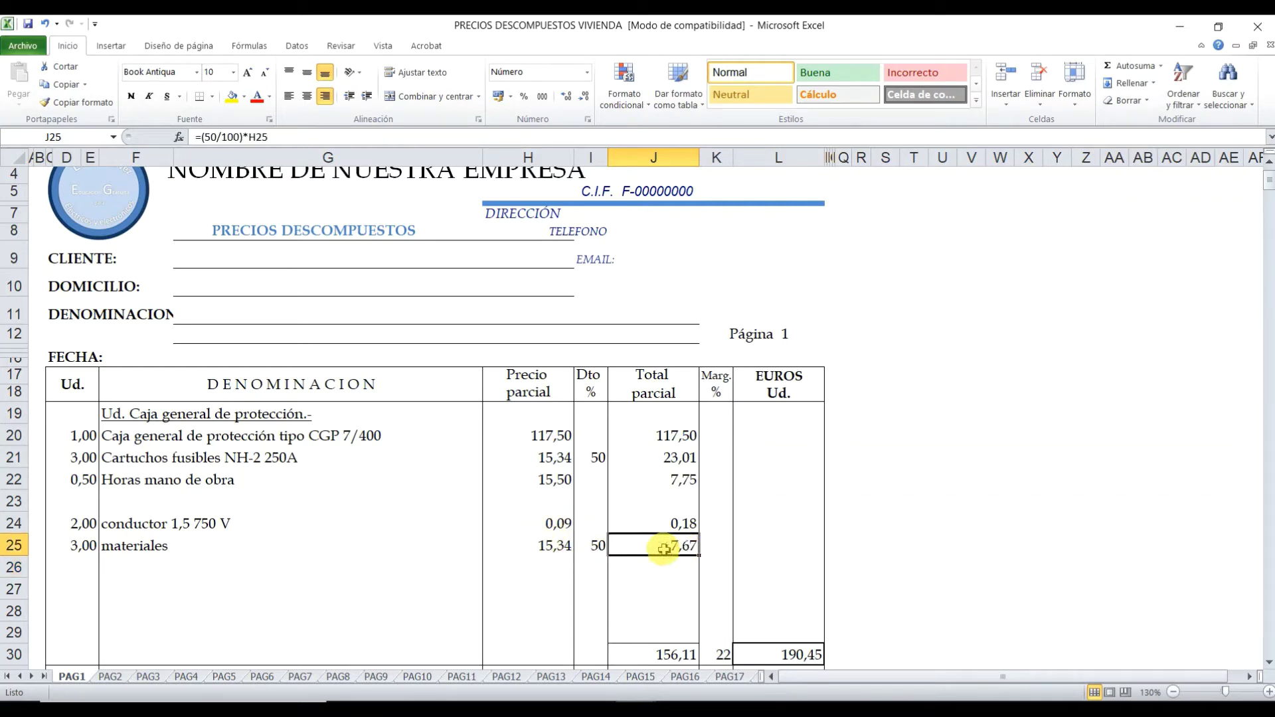
click(202, 138)
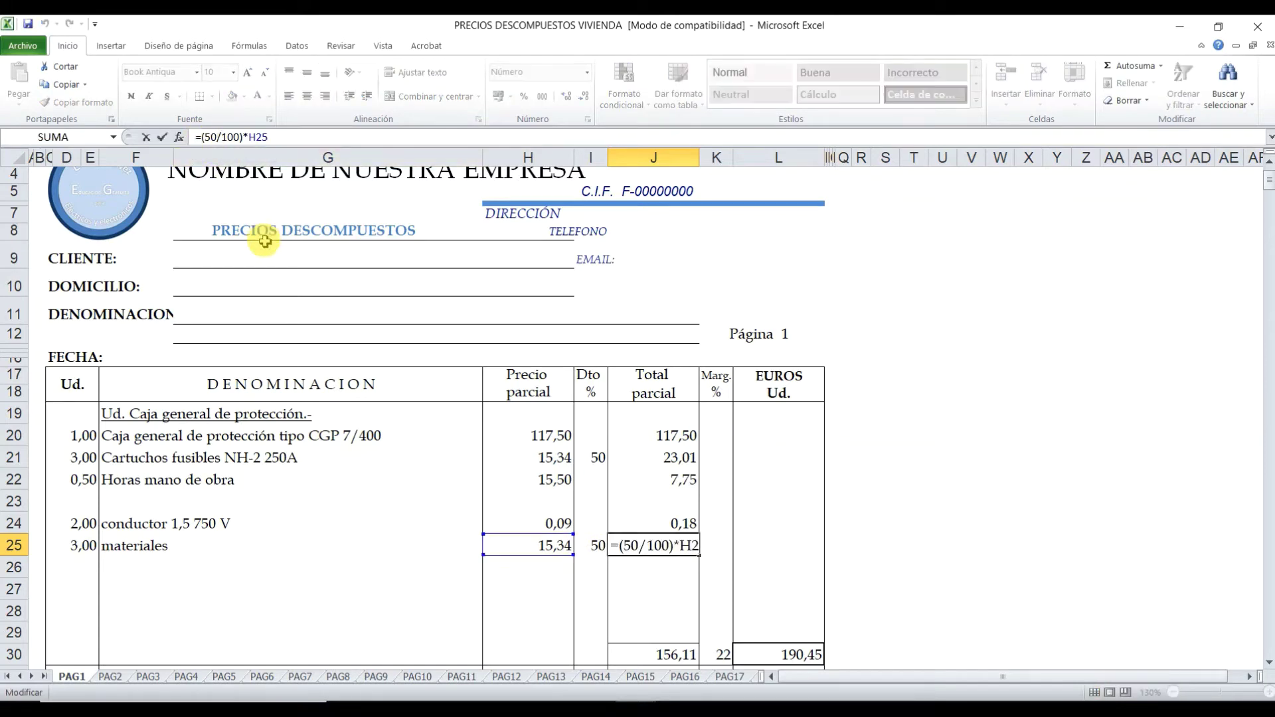
text(()
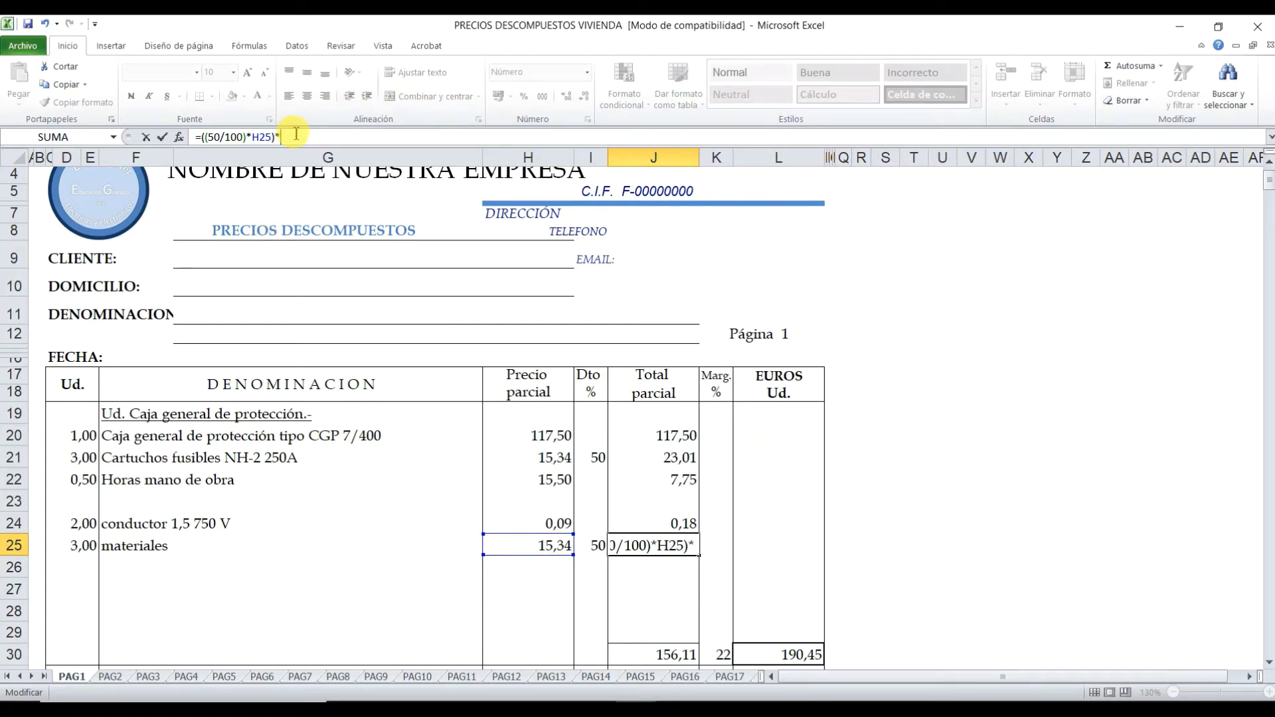
click(77, 546)
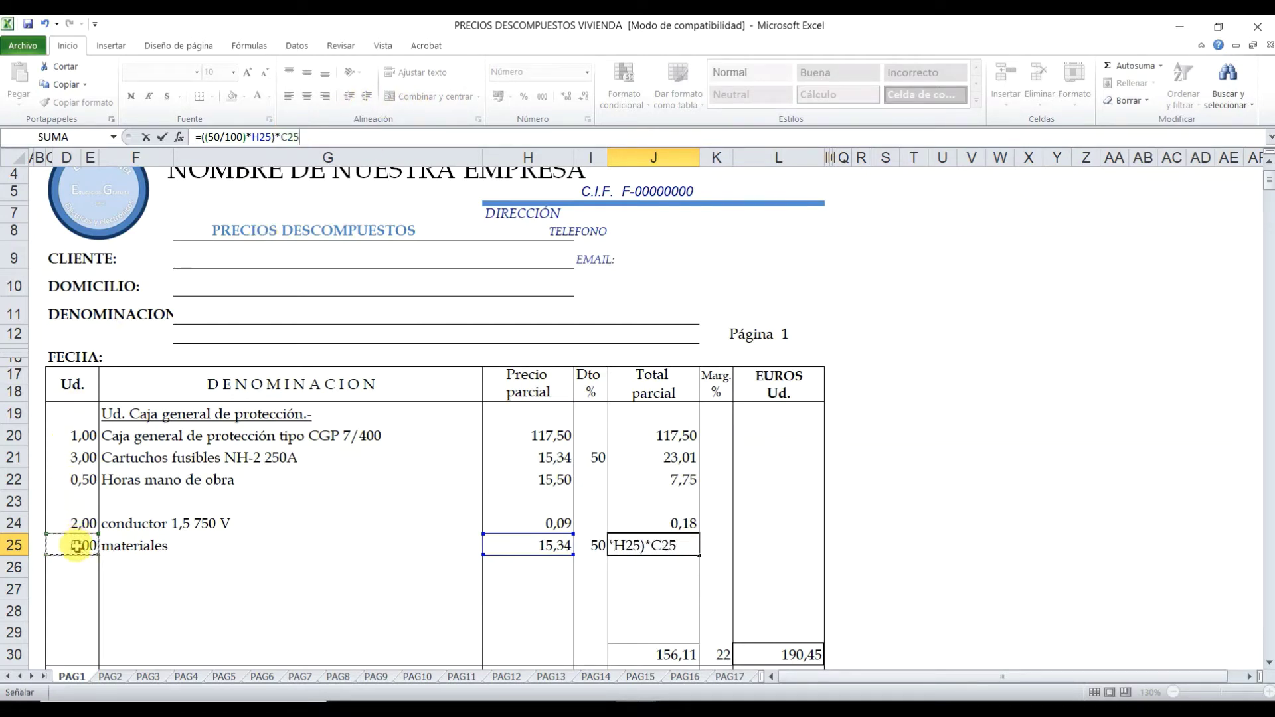
key(Return)
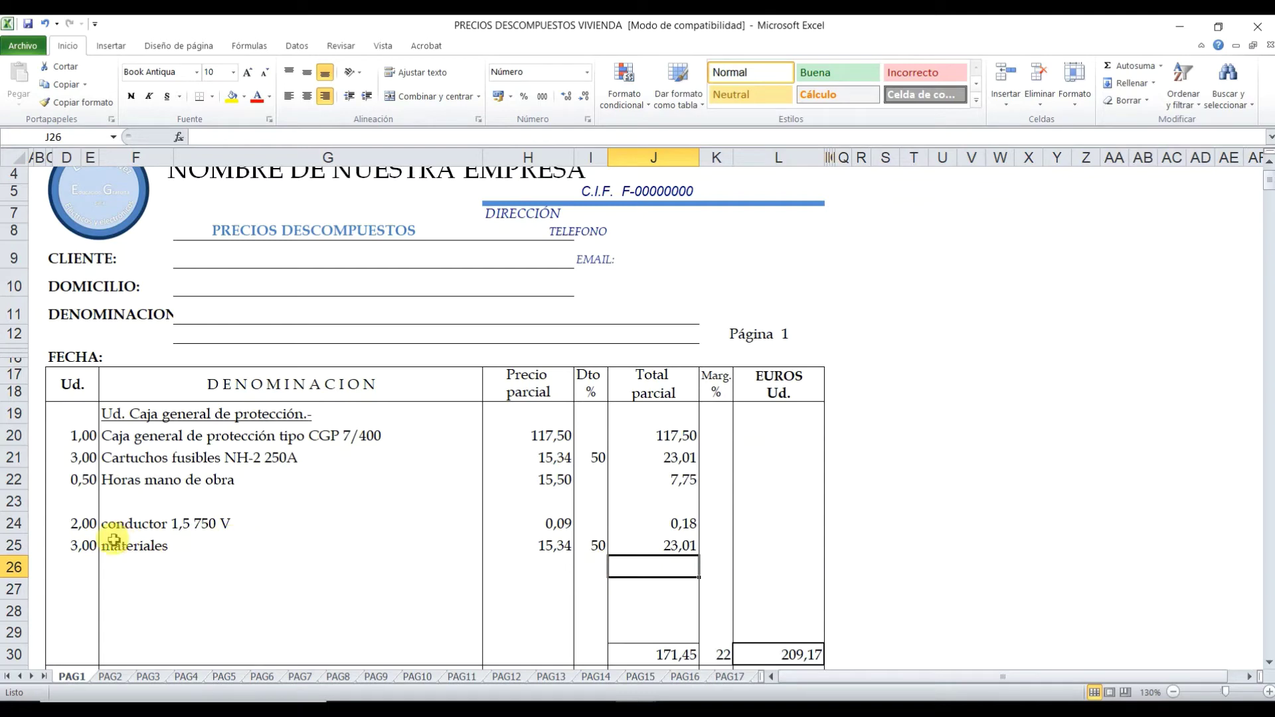
click(83, 546)
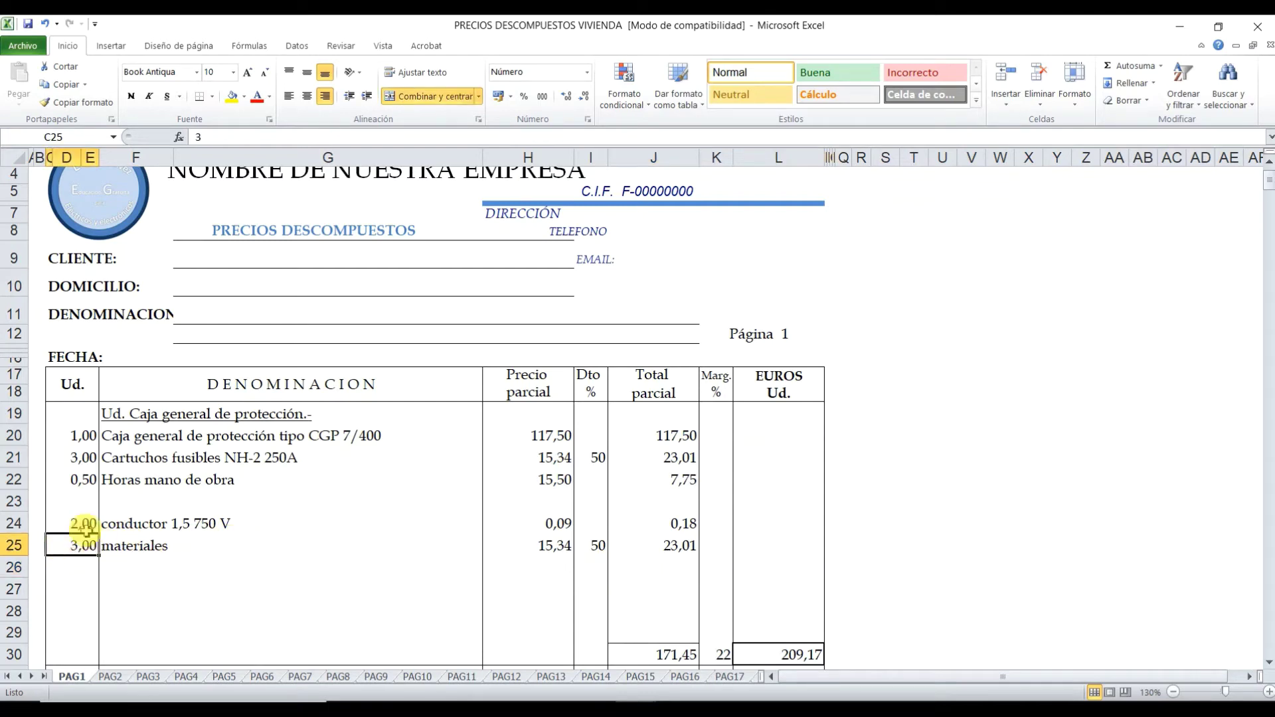
click(546, 546)
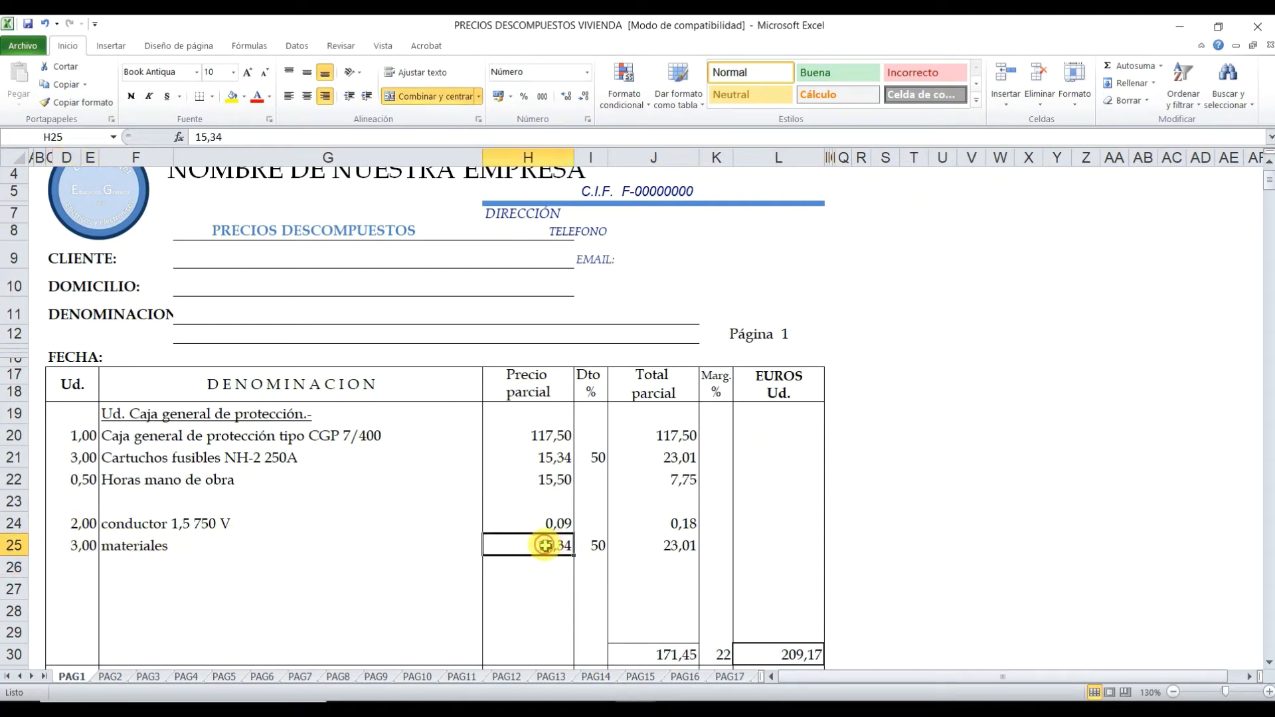
click(585, 546)
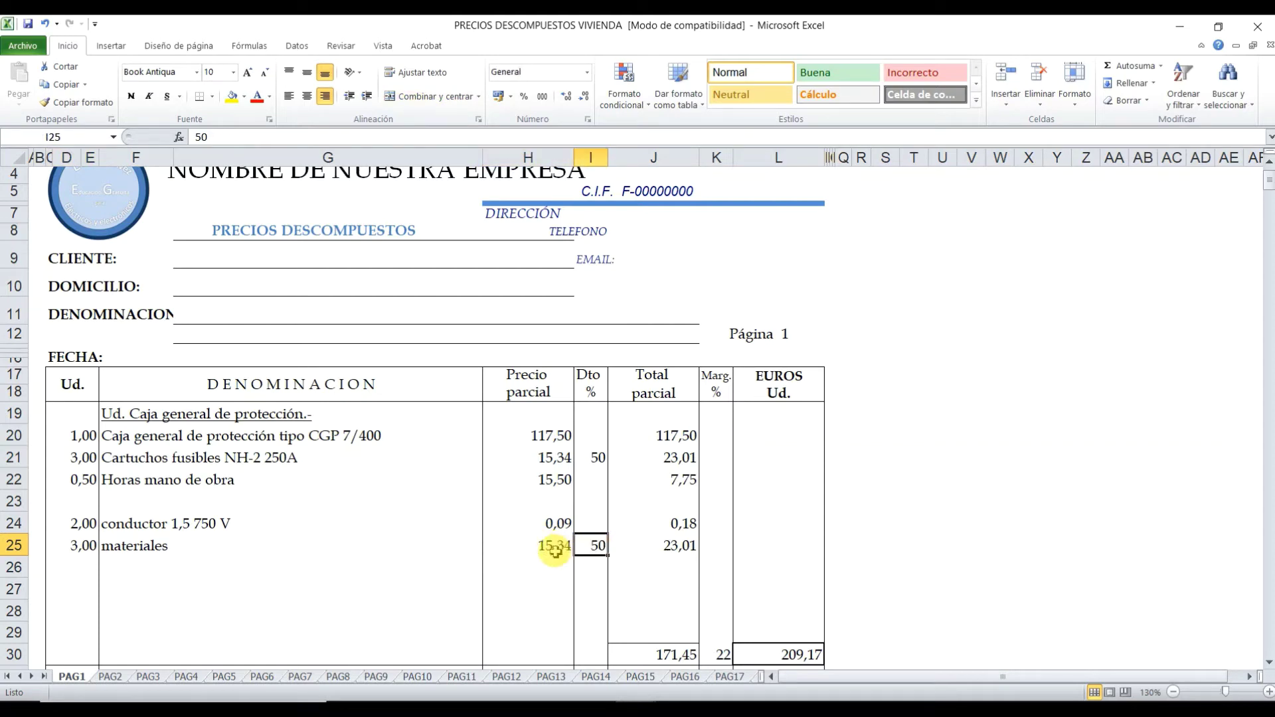
click(661, 547)
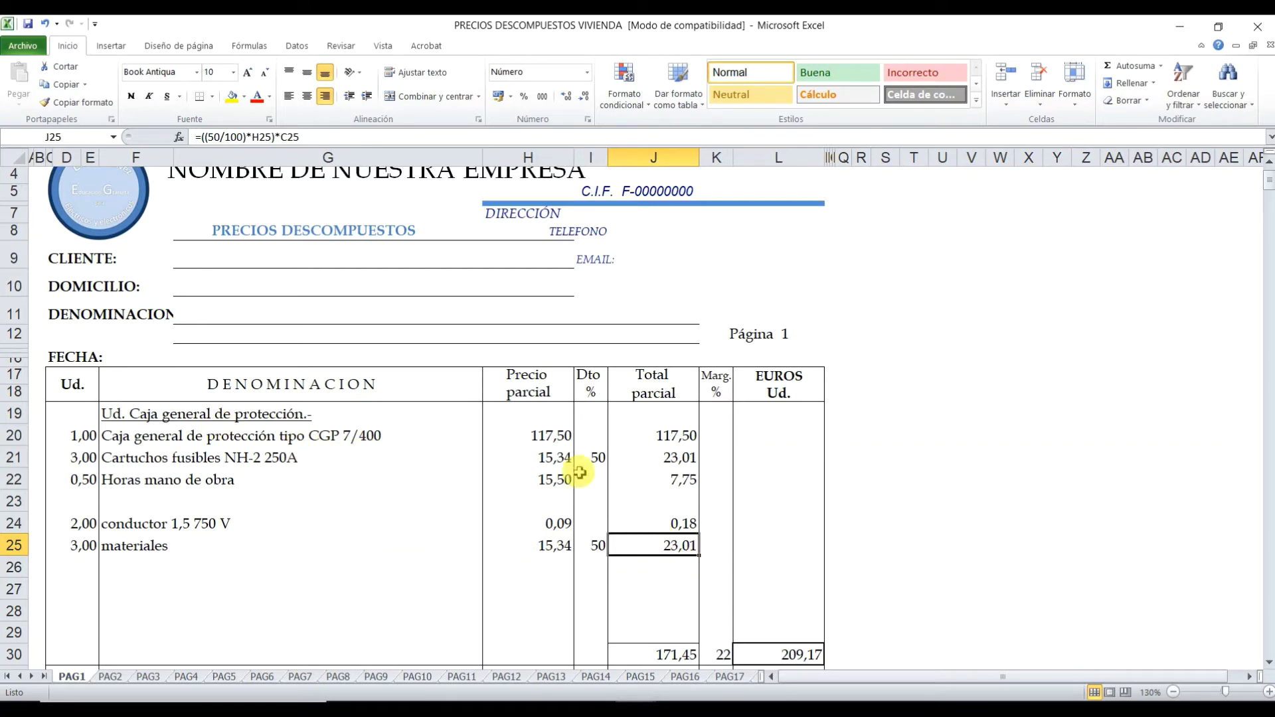
click(648, 459)
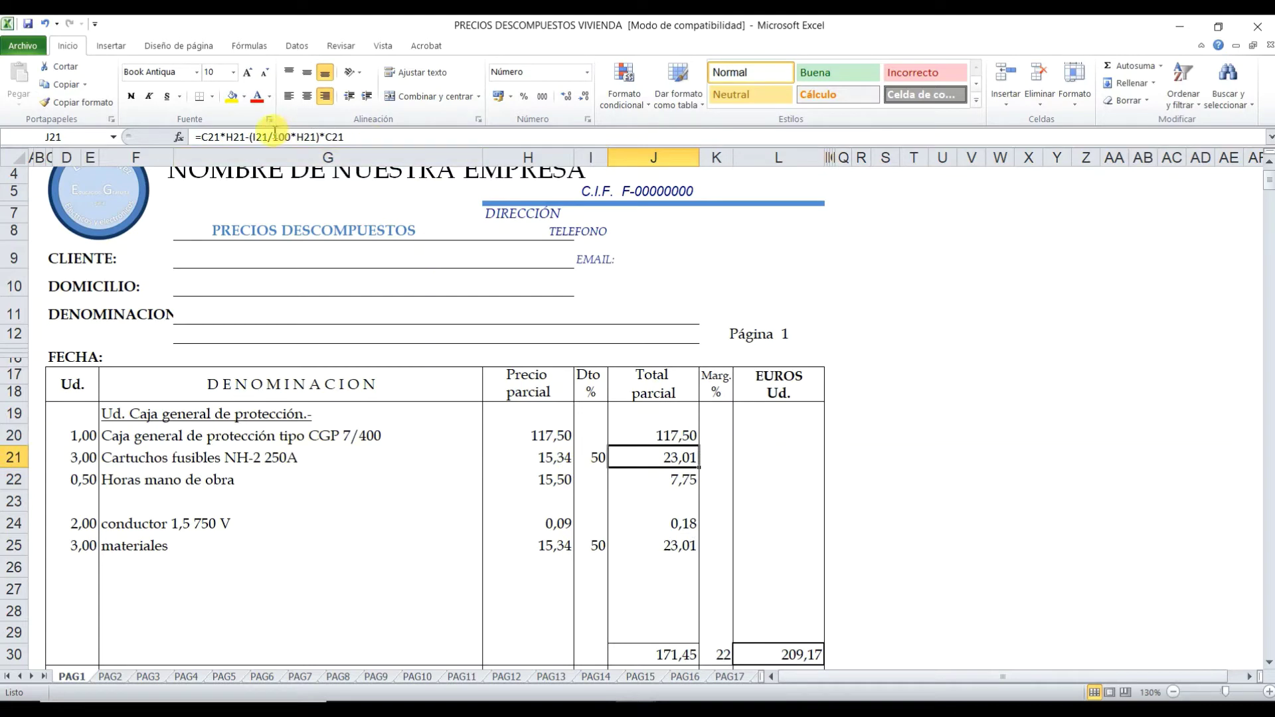
click(656, 543)
click(669, 457)
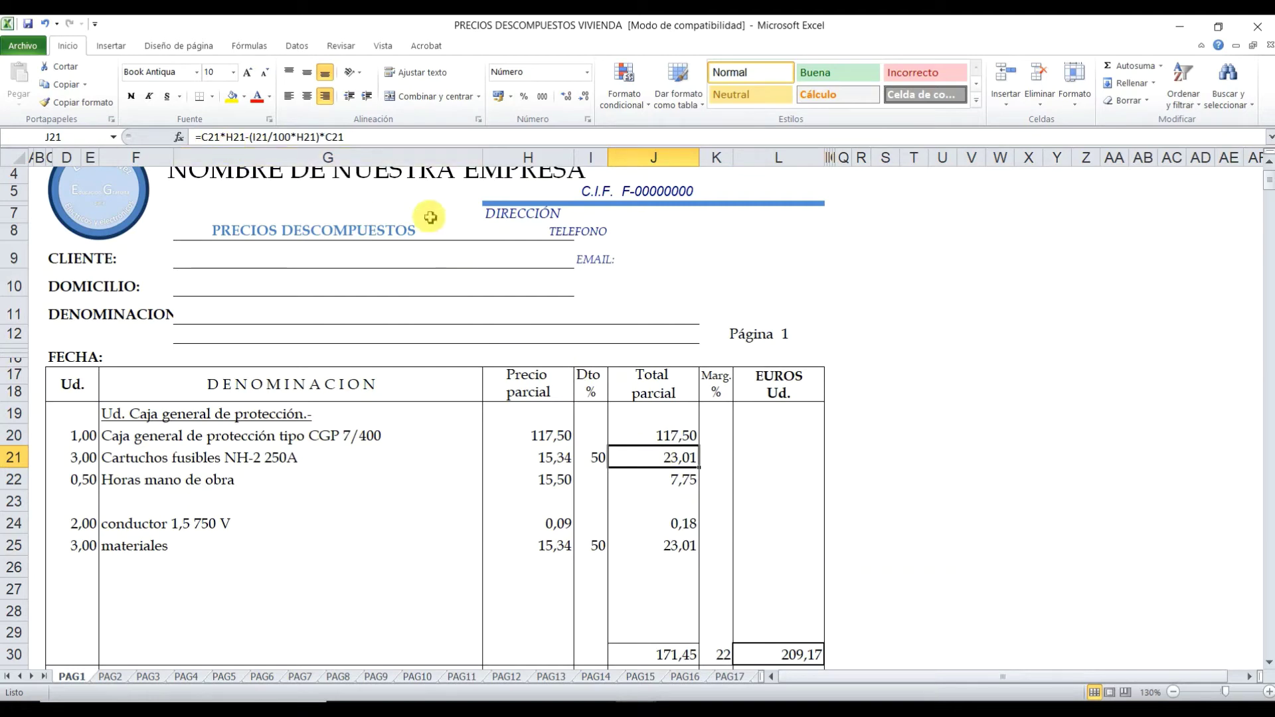
click(299, 137)
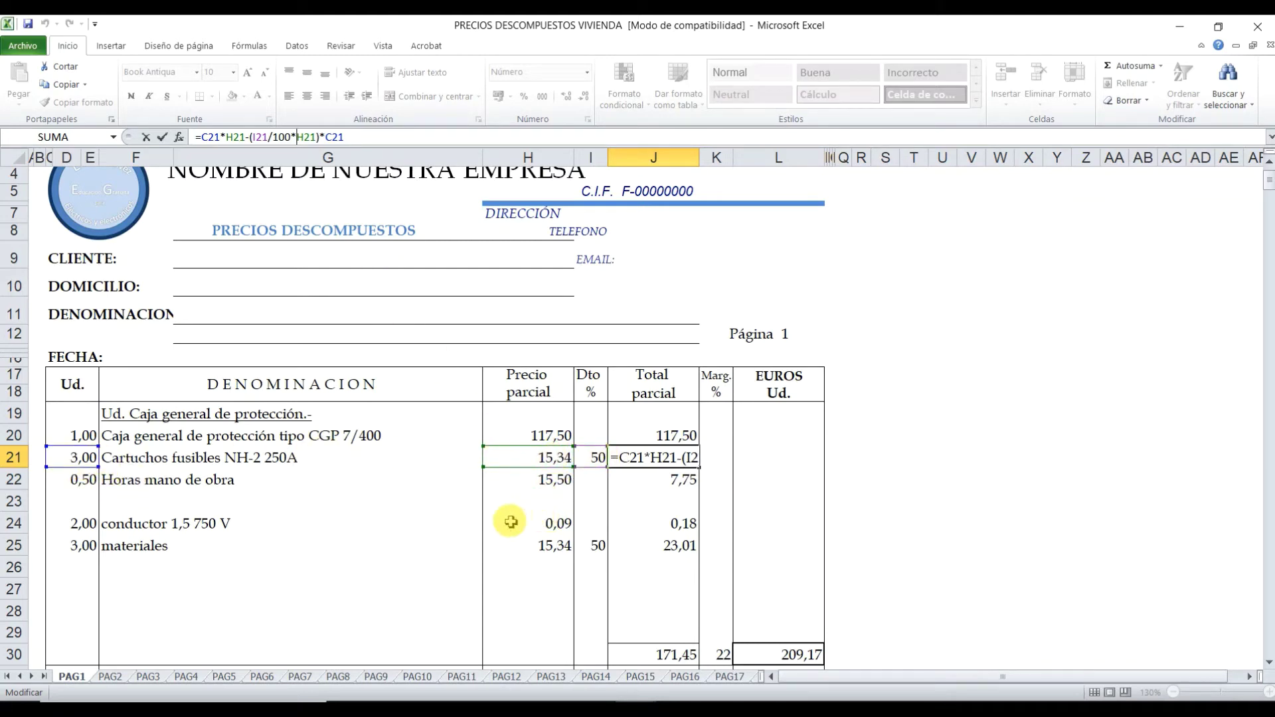
- Discard the accidental edit to the J21 fuse formula
click(332, 539)
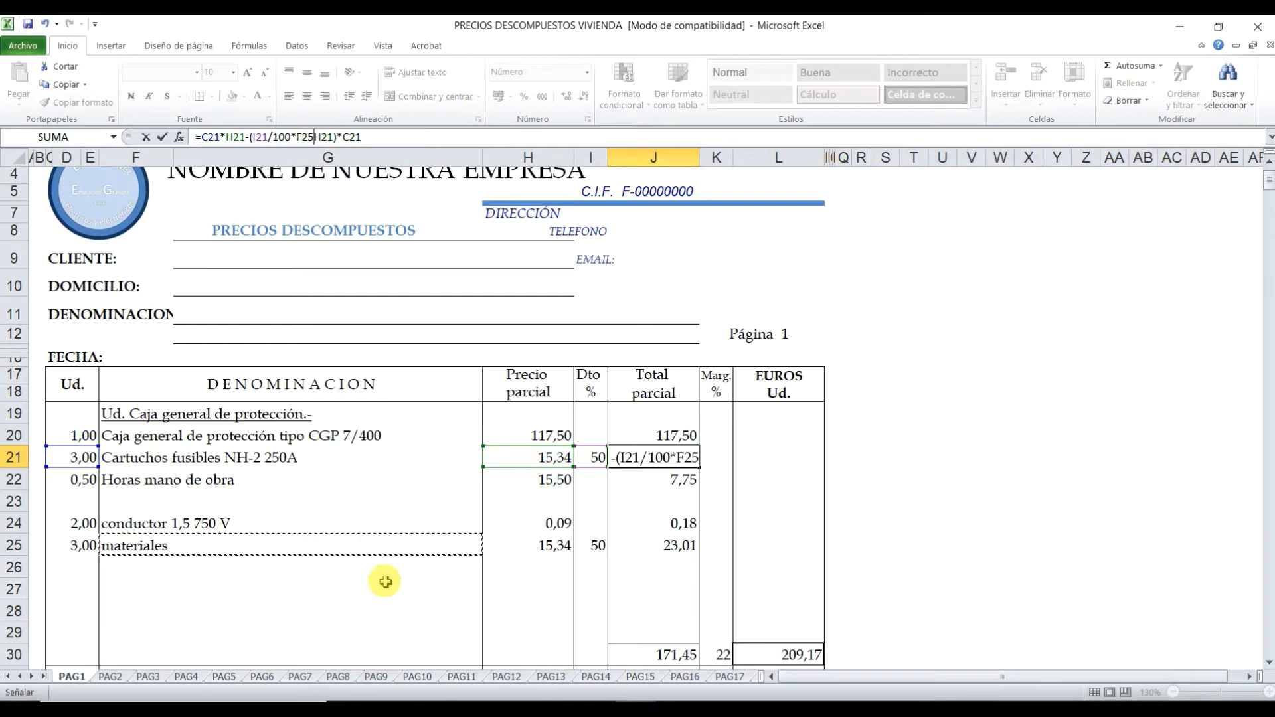
key(Escape)
click(564, 545)
- Clear the test lines in C24:J25 and check the SUMA subtotal formula in J30
drag(79, 524, 647, 550)
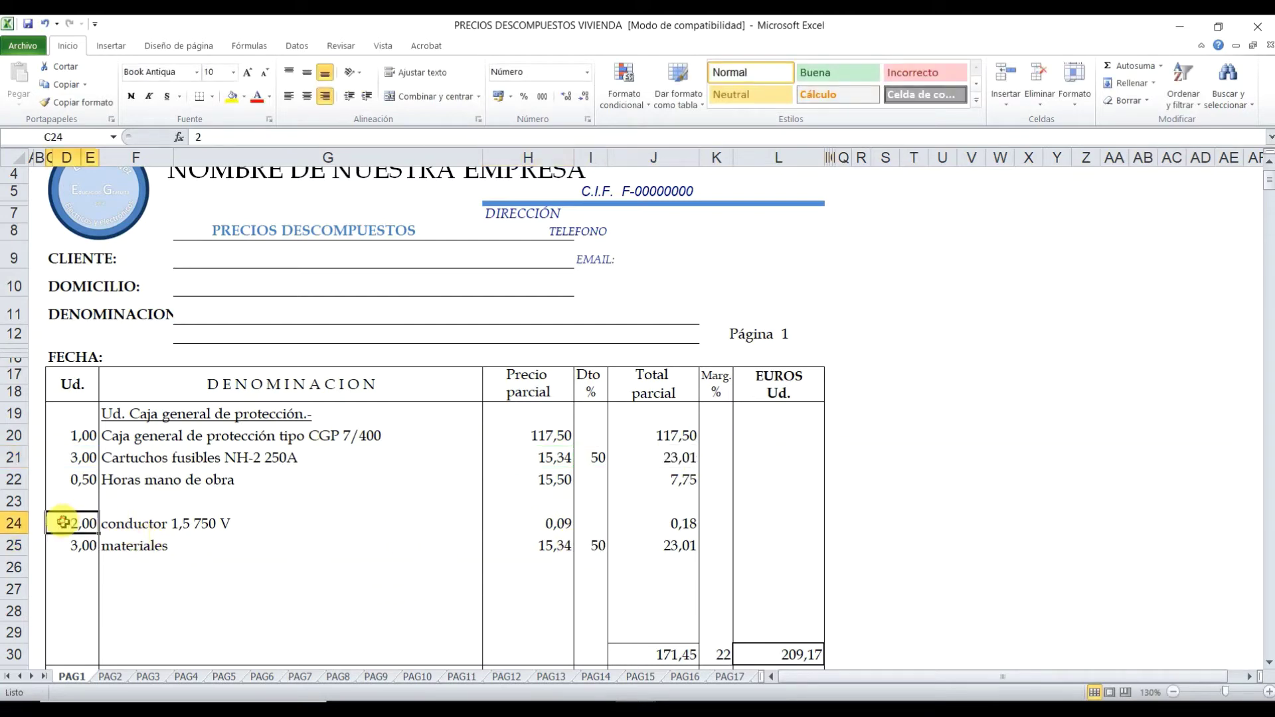
key(Delete)
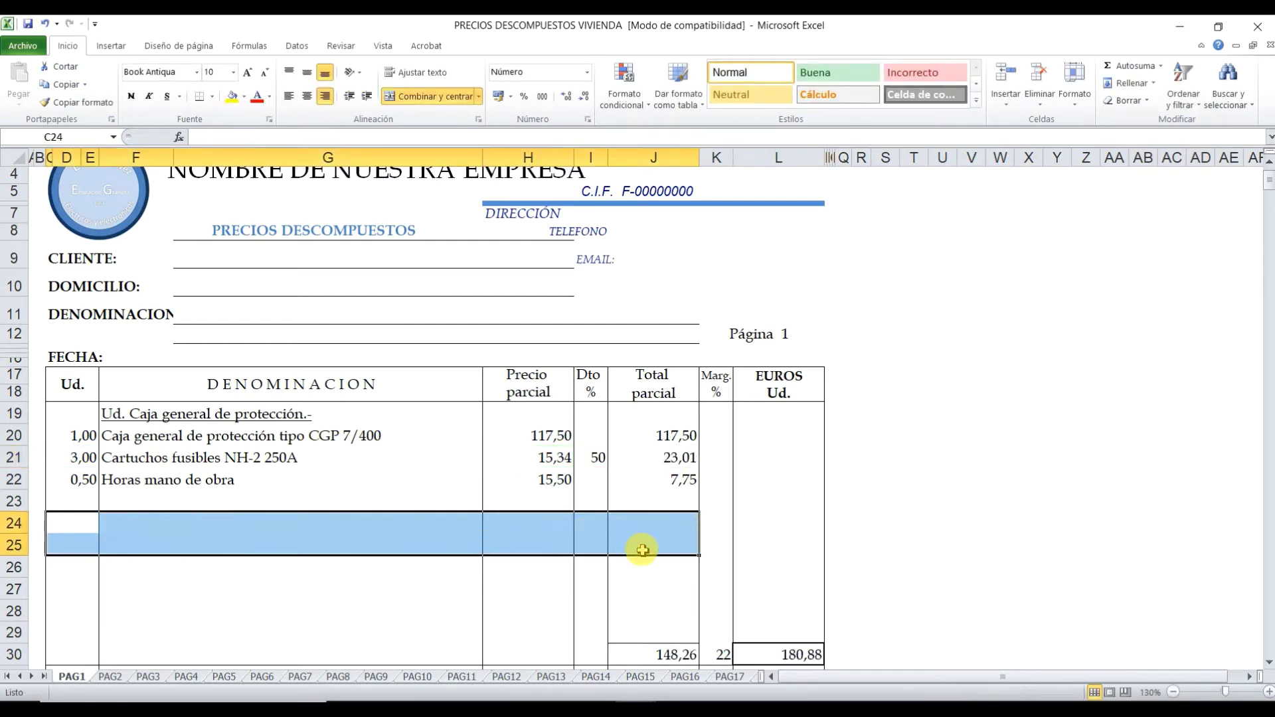
click(448, 569)
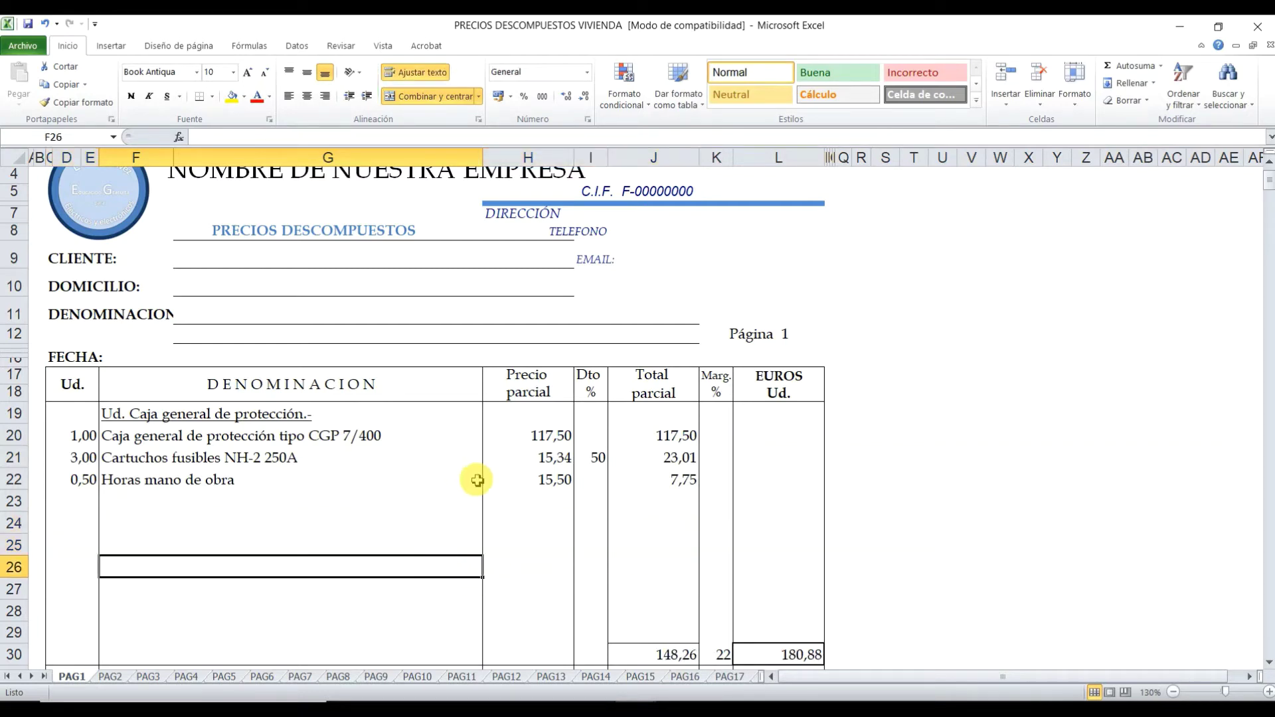
scroll(475, 478, down, 2)
click(675, 552)
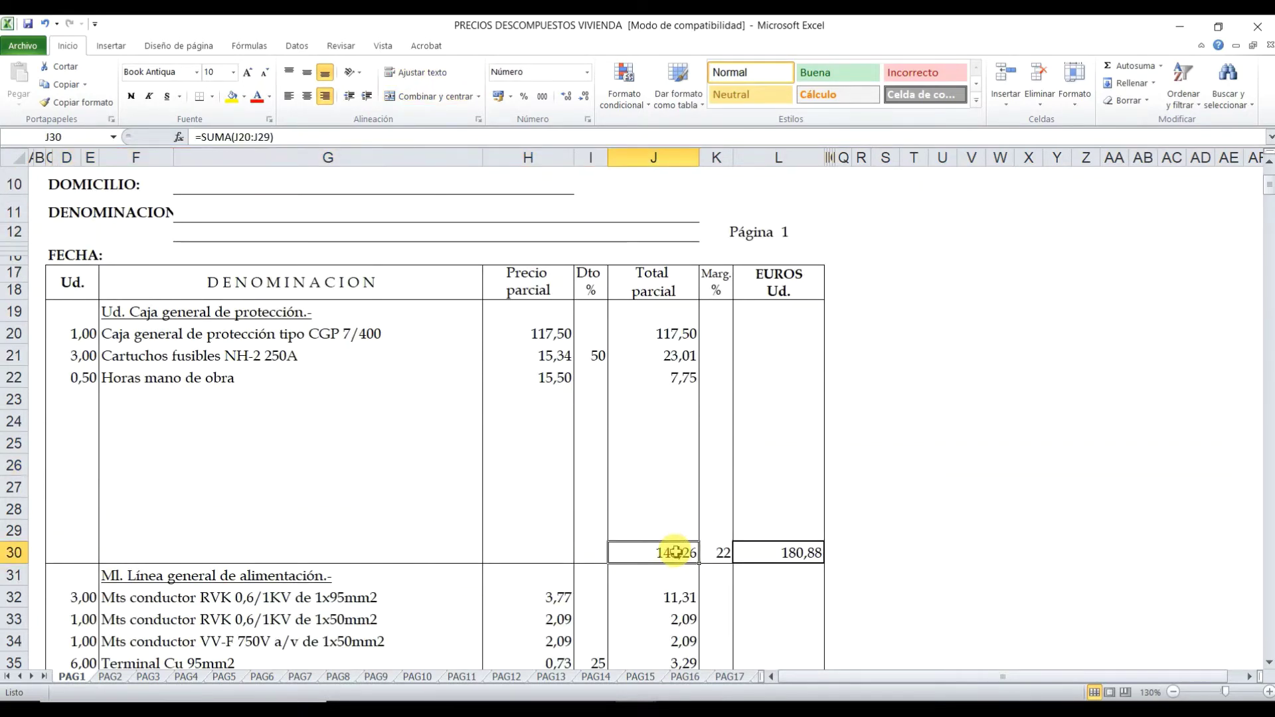
scroll(711, 551, down, 3)
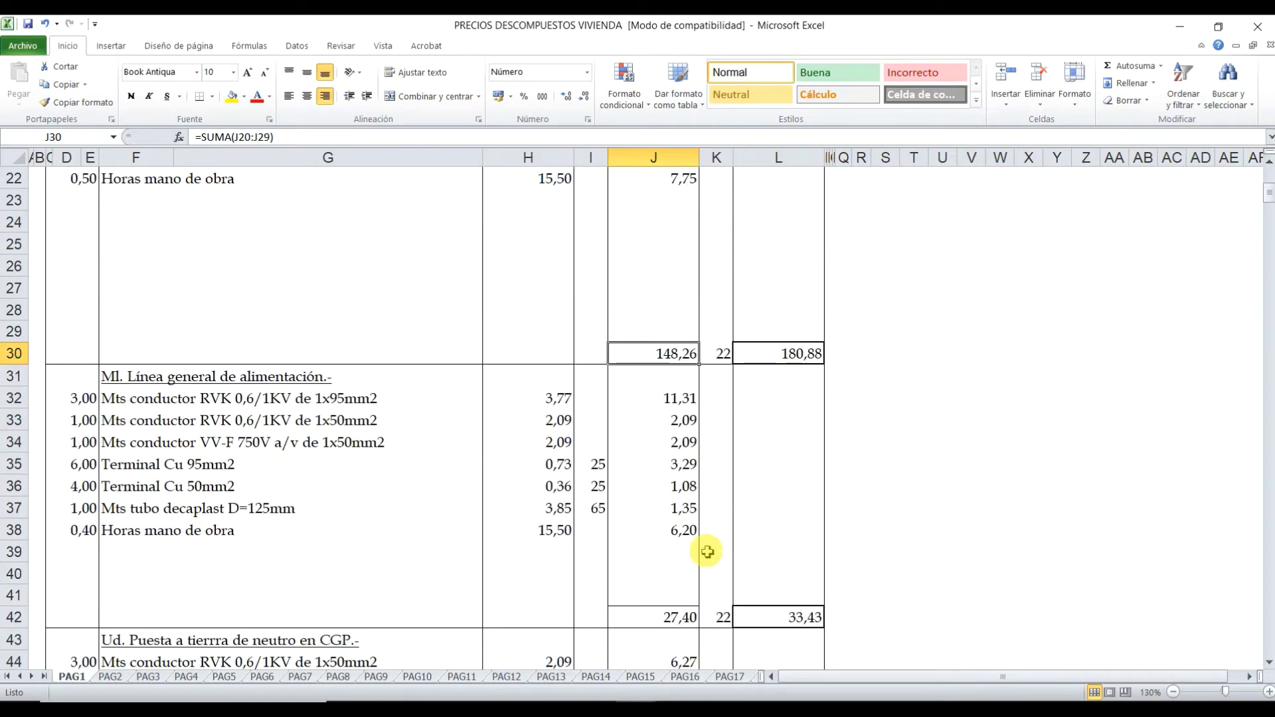
scroll(706, 549, up, 2)
scroll(706, 507, up, 2)
click(719, 615)
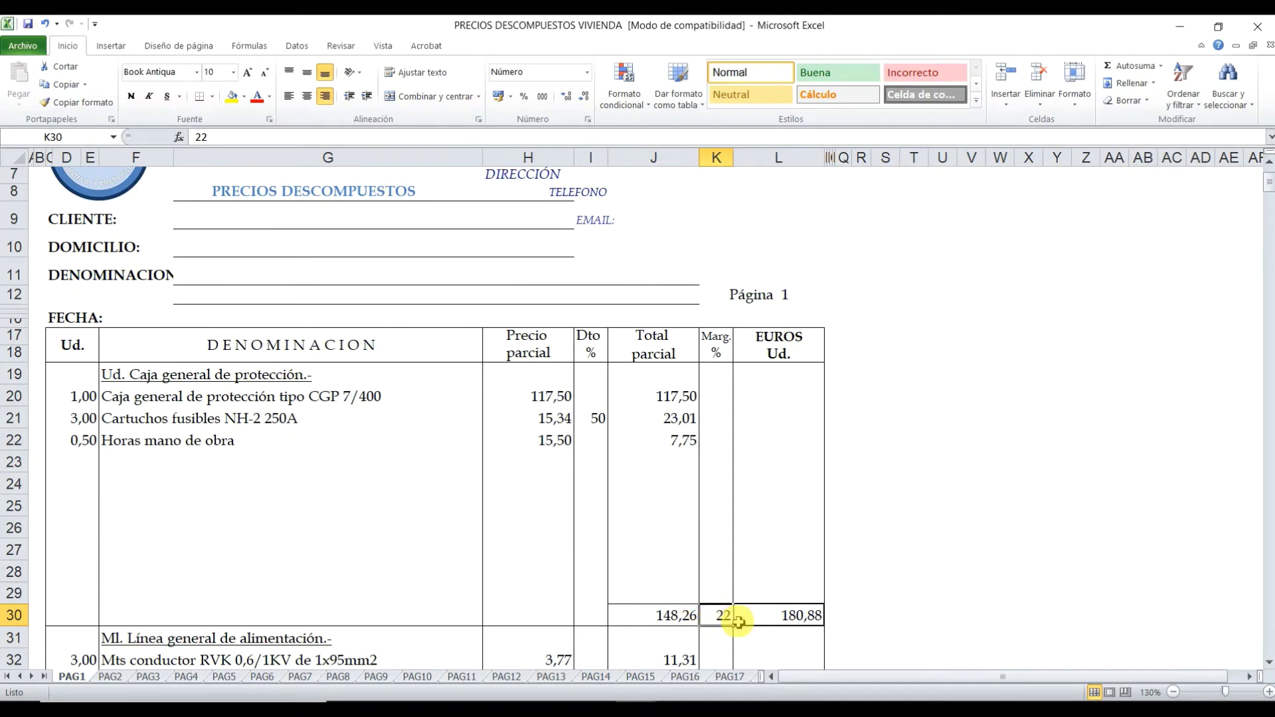
click(672, 612)
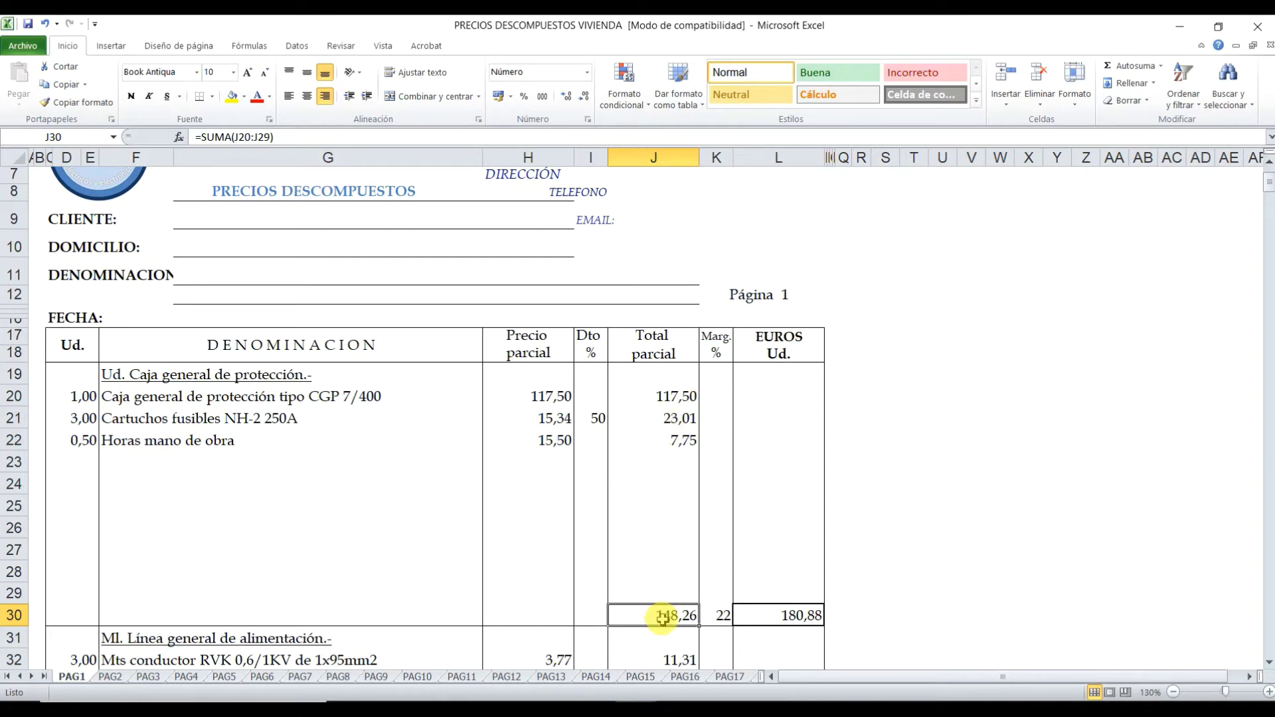
click(715, 618)
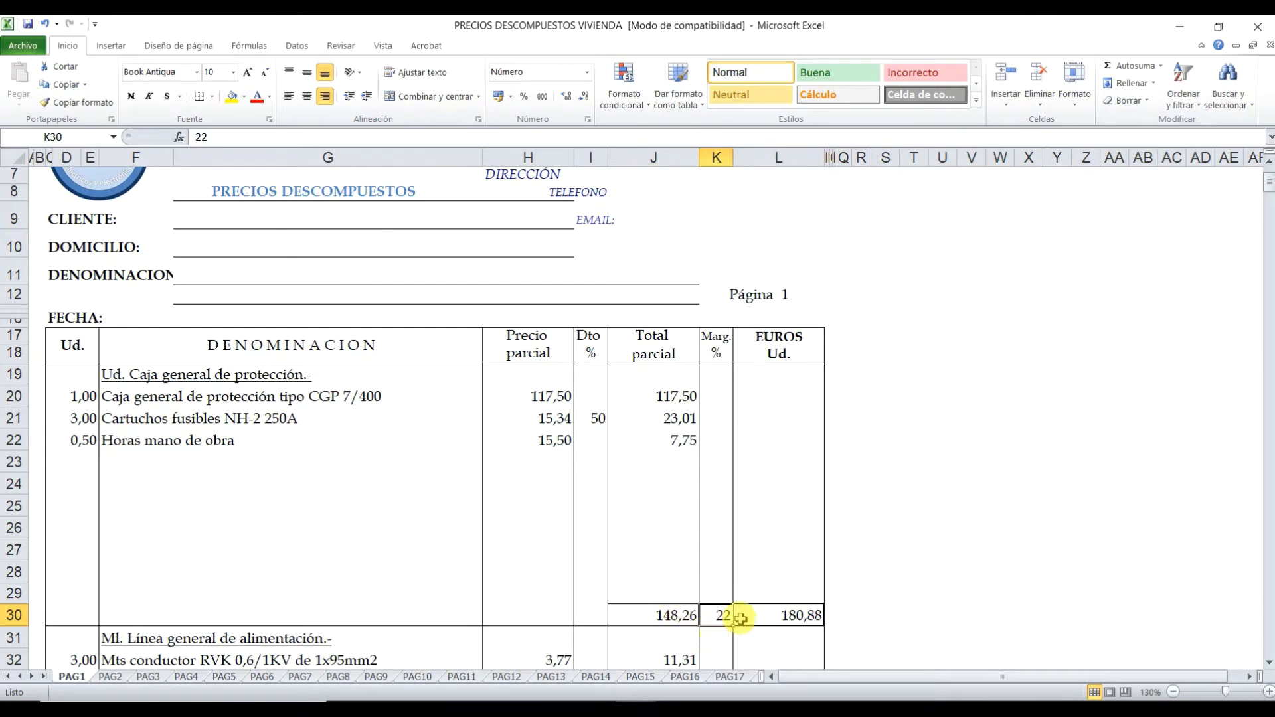
click(663, 618)
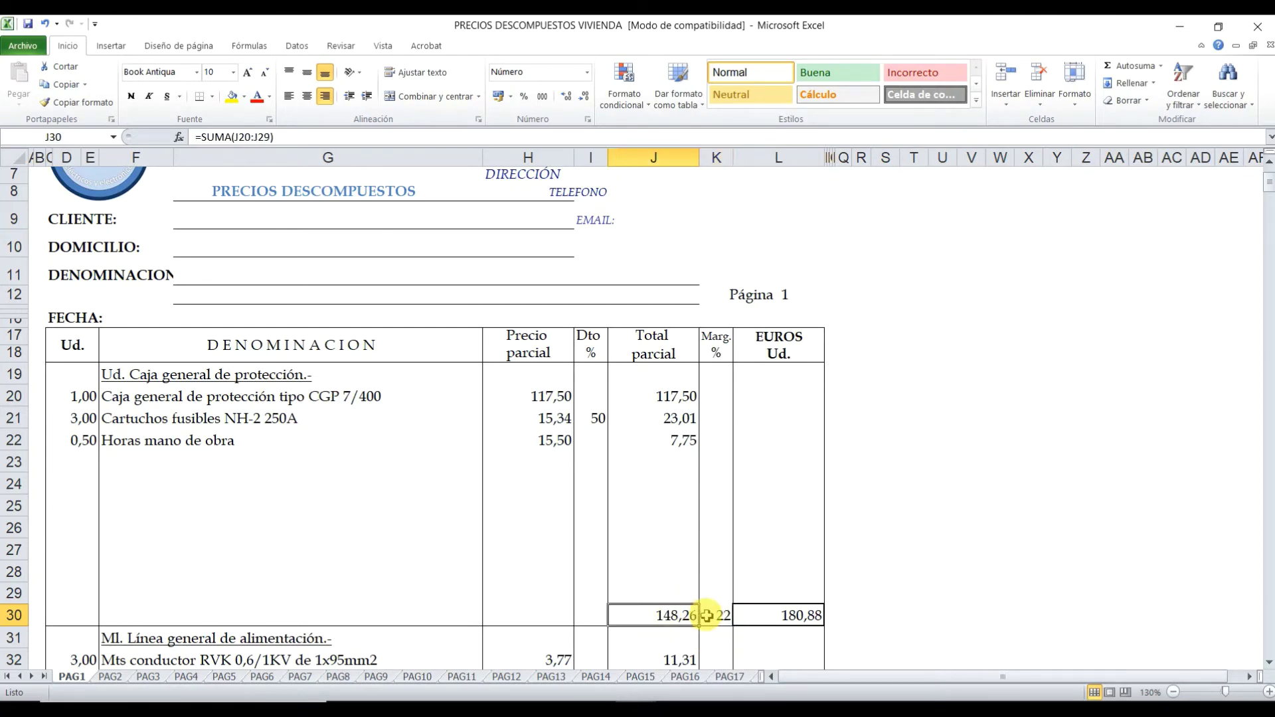
click(721, 617)
click(776, 615)
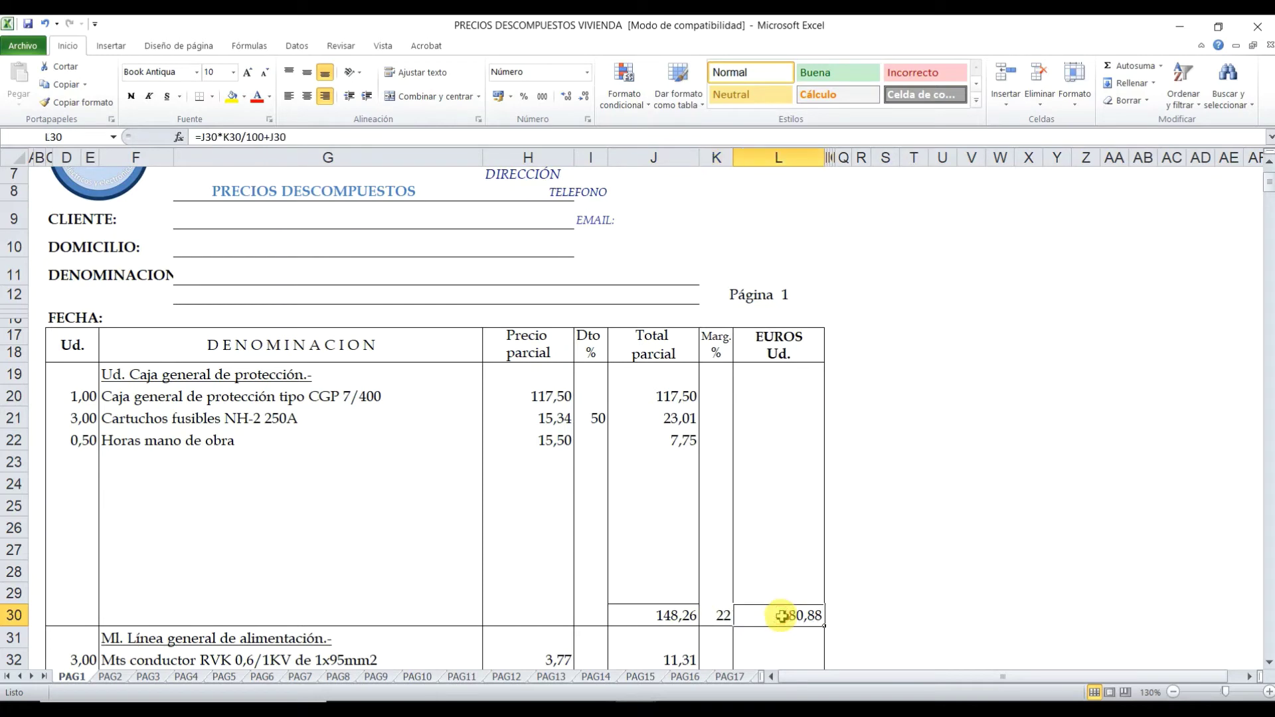
key(F2)
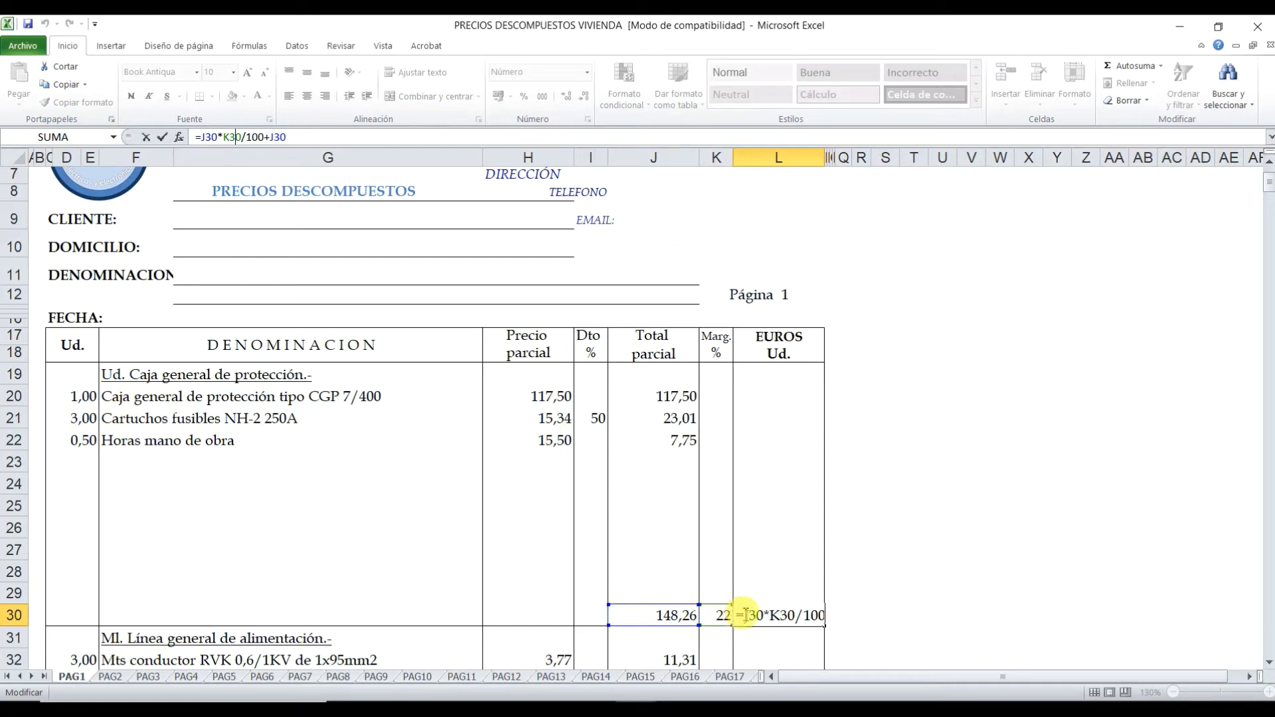
key(Return)
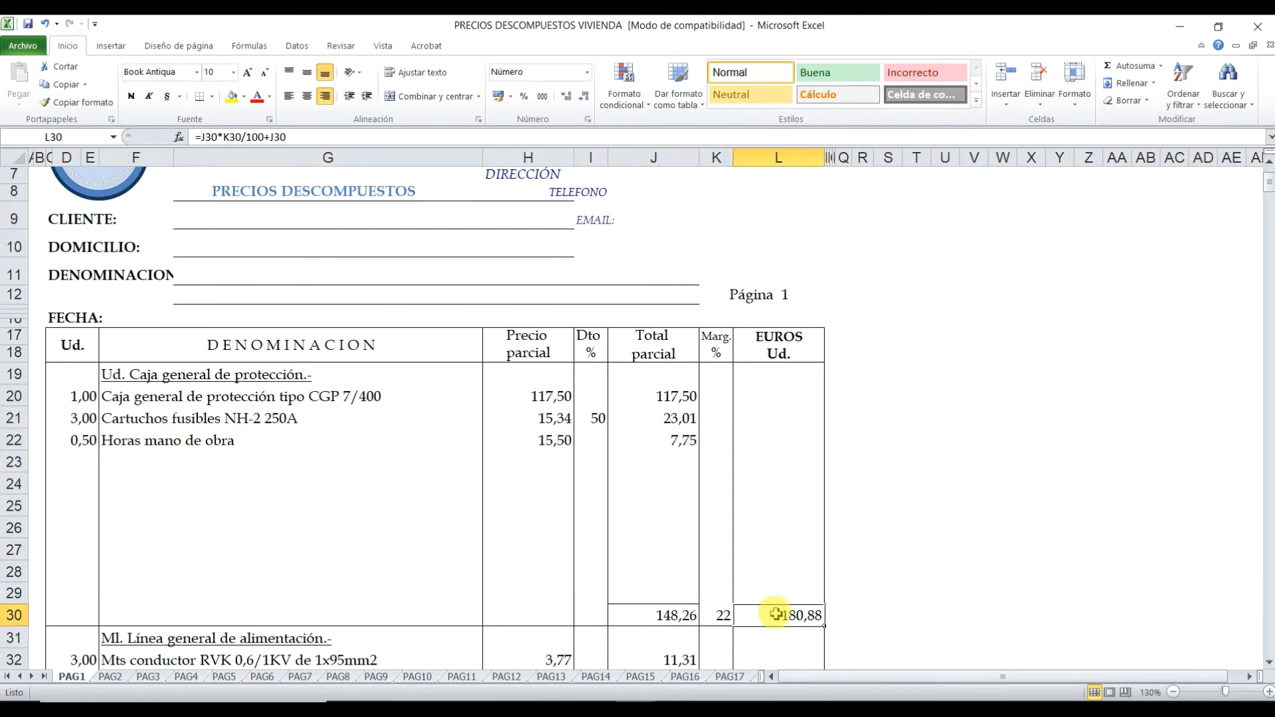
click(890, 528)
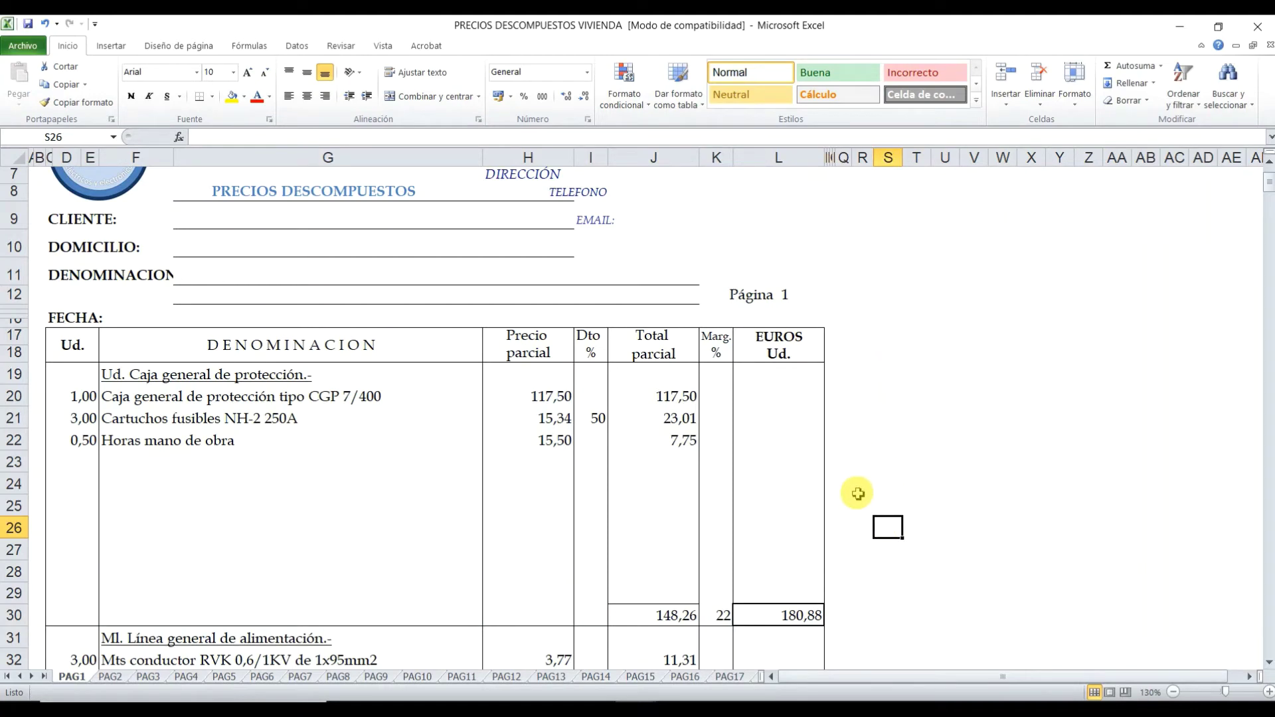
- Enter =148,266*1,22 in R24 to get 180,88452, and widen column R to fit it
click(724, 616)
click(866, 473)
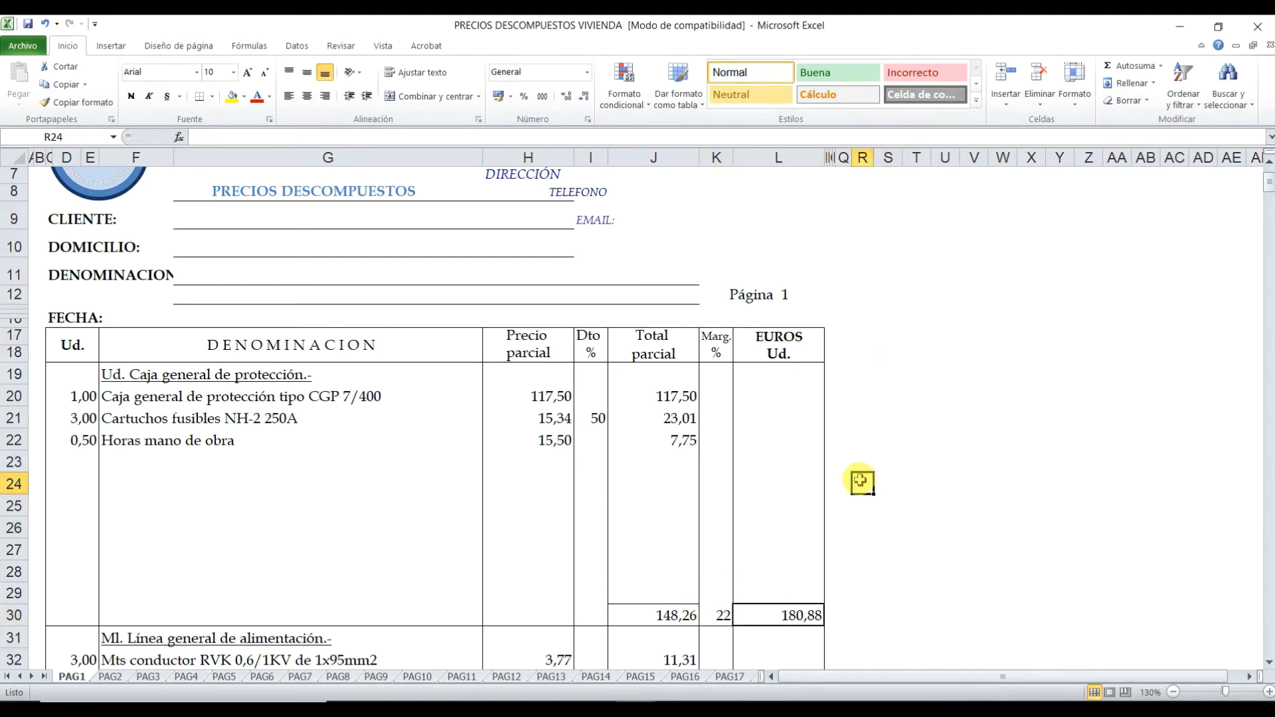
text(148,266*)
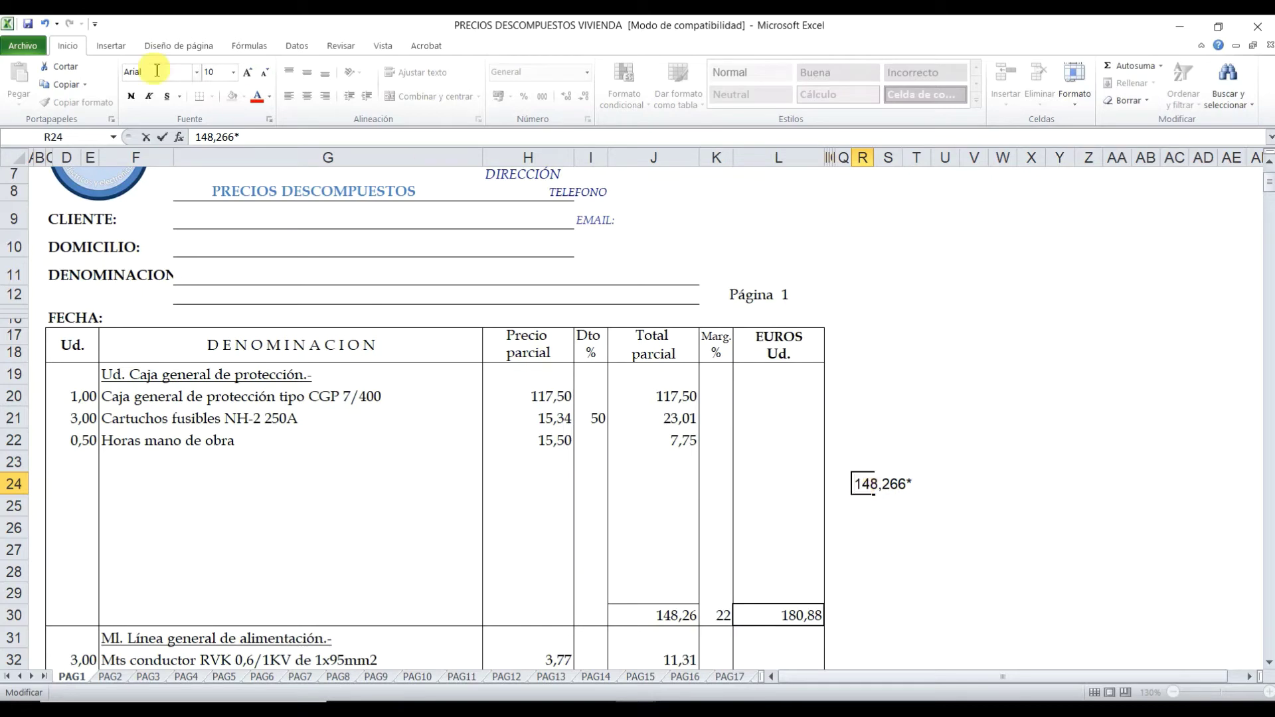
click(199, 147)
text(=)
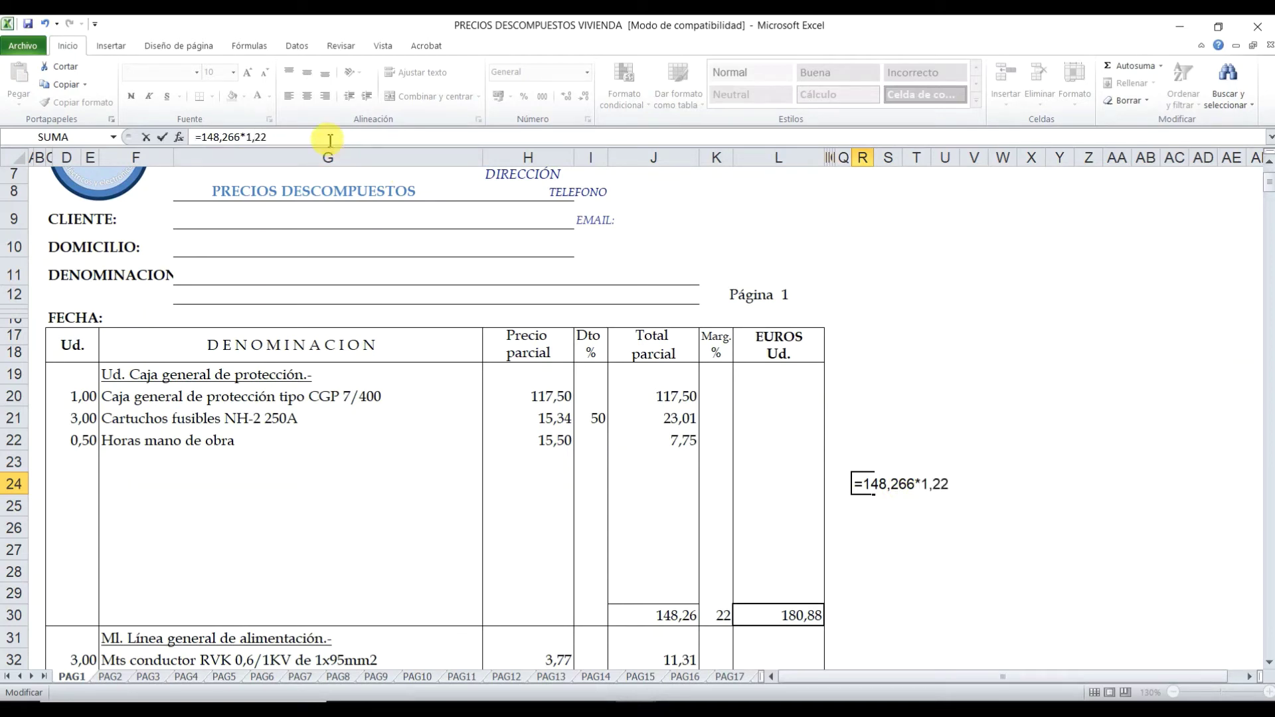
key(Return)
drag(875, 158, 930, 157)
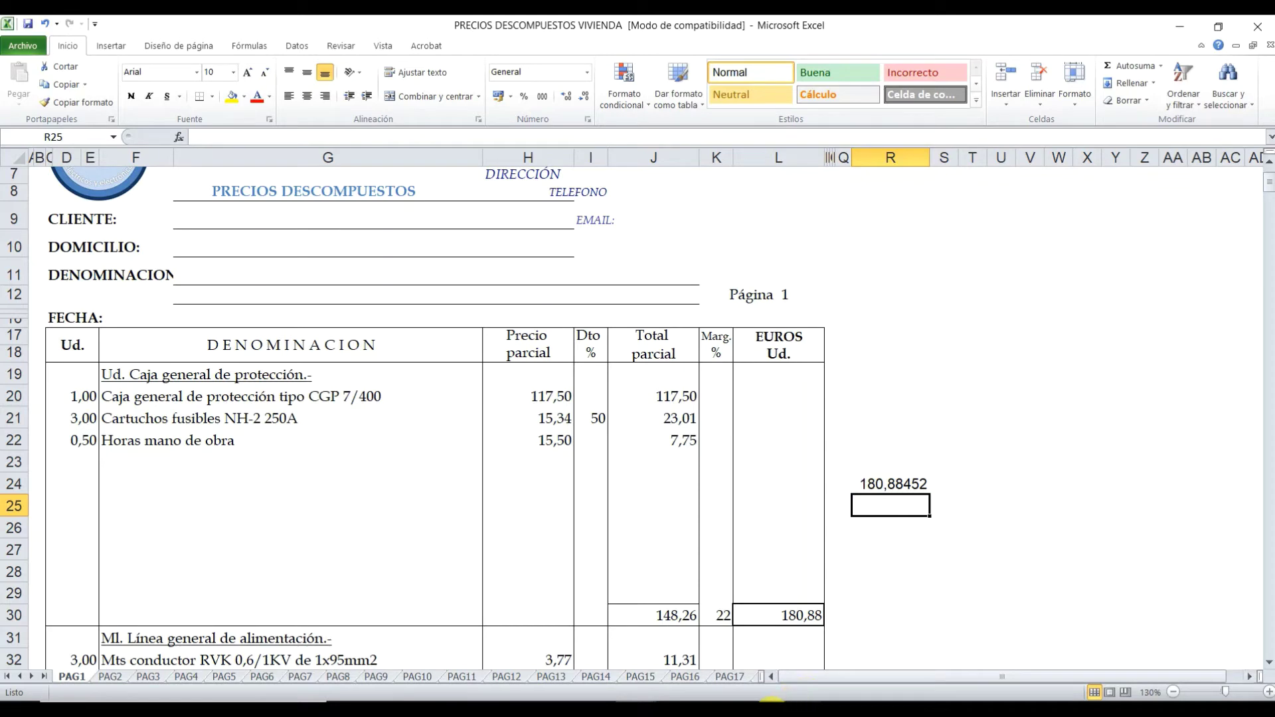
- Bring forward the Paint sketch of 148'26 + 22×148'26/100 and move it aside to reveal the sheet
mouse_move(772, 700)
click(797, 651)
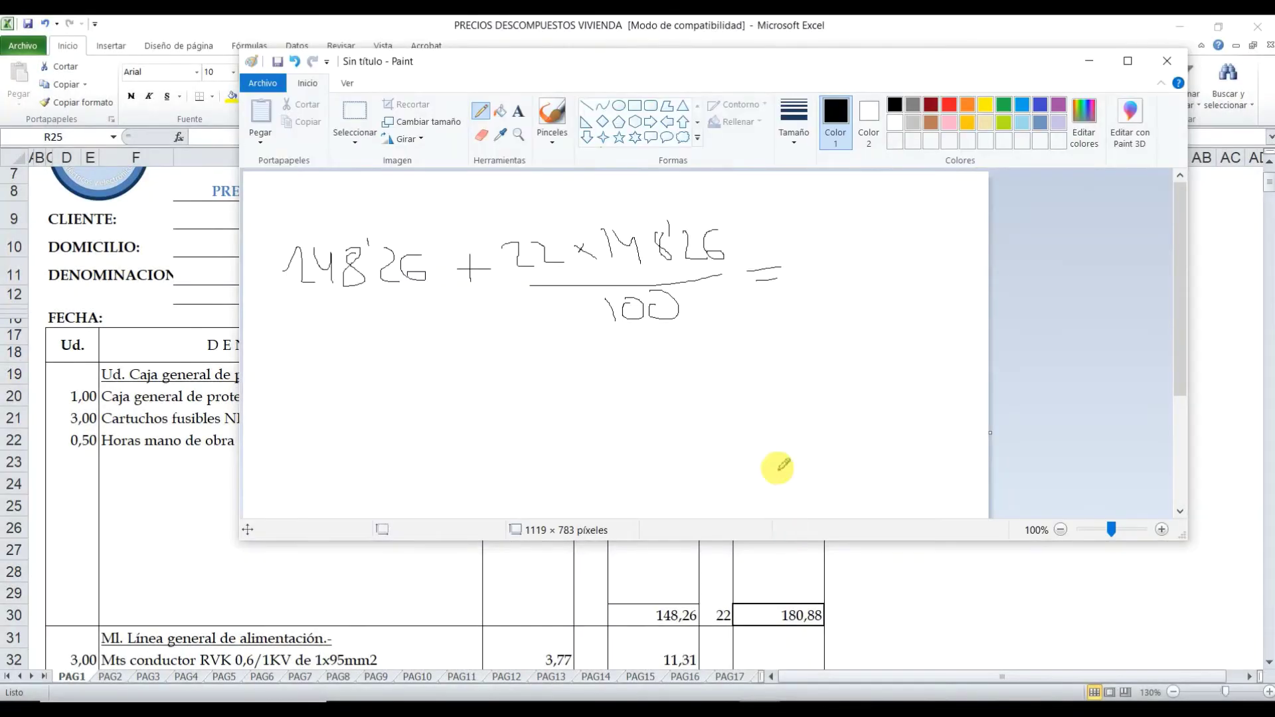
drag(512, 62, 593, 68)
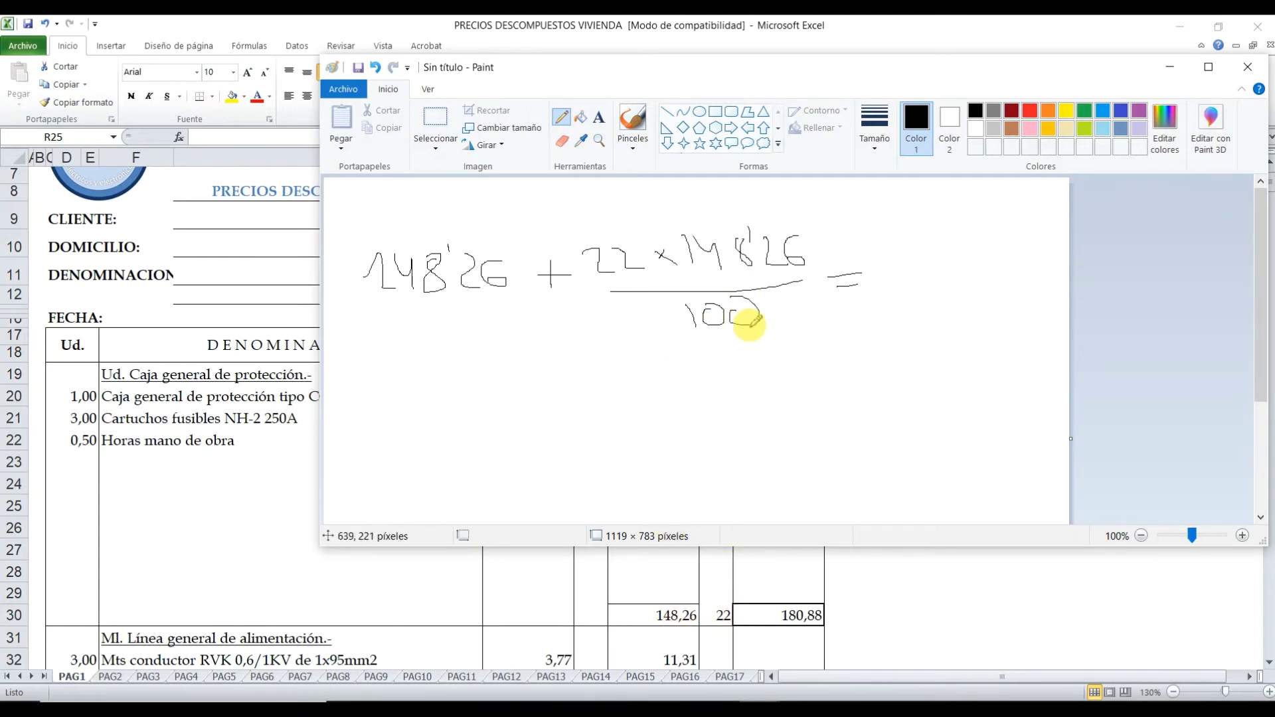
- In Calculator, compute 22×148,26/100 and add 148,26, getting 180,8772
click(803, 699)
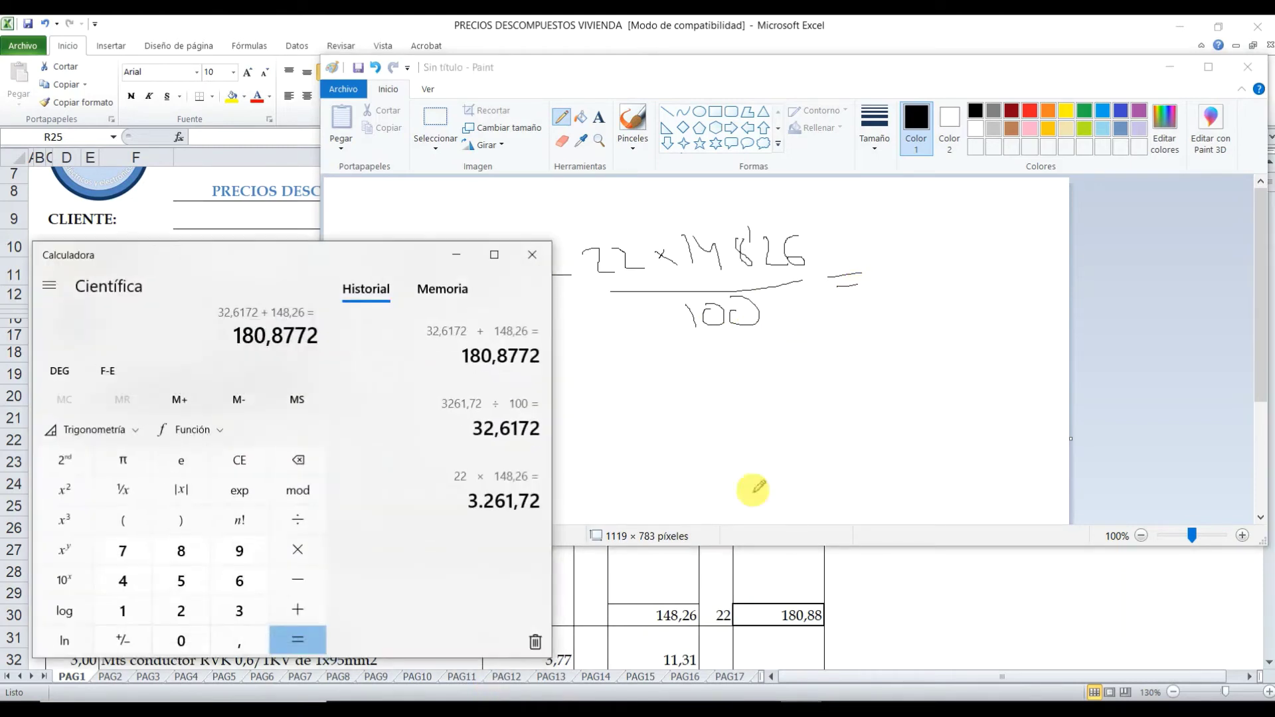
mouse_move(367, 264)
mouse_down()
mouse_move(1002, 340)
mouse_move(972, 362)
mouse_up()
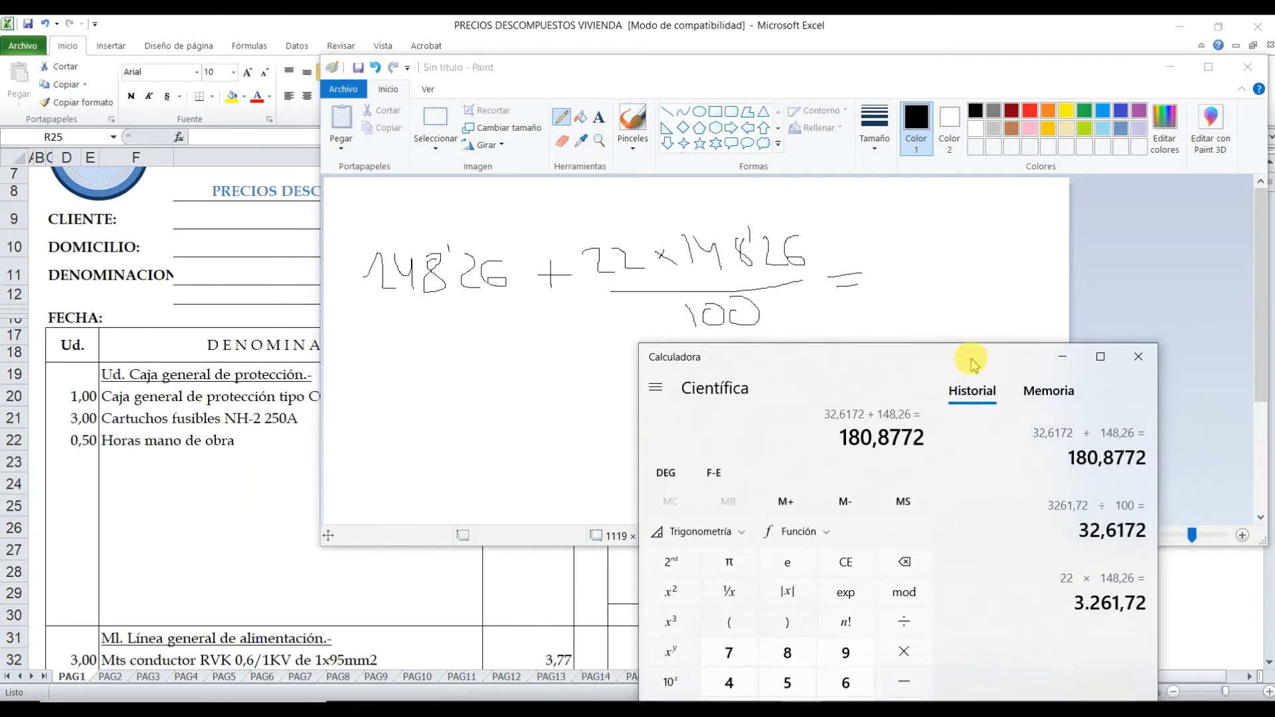
text(22 ×)
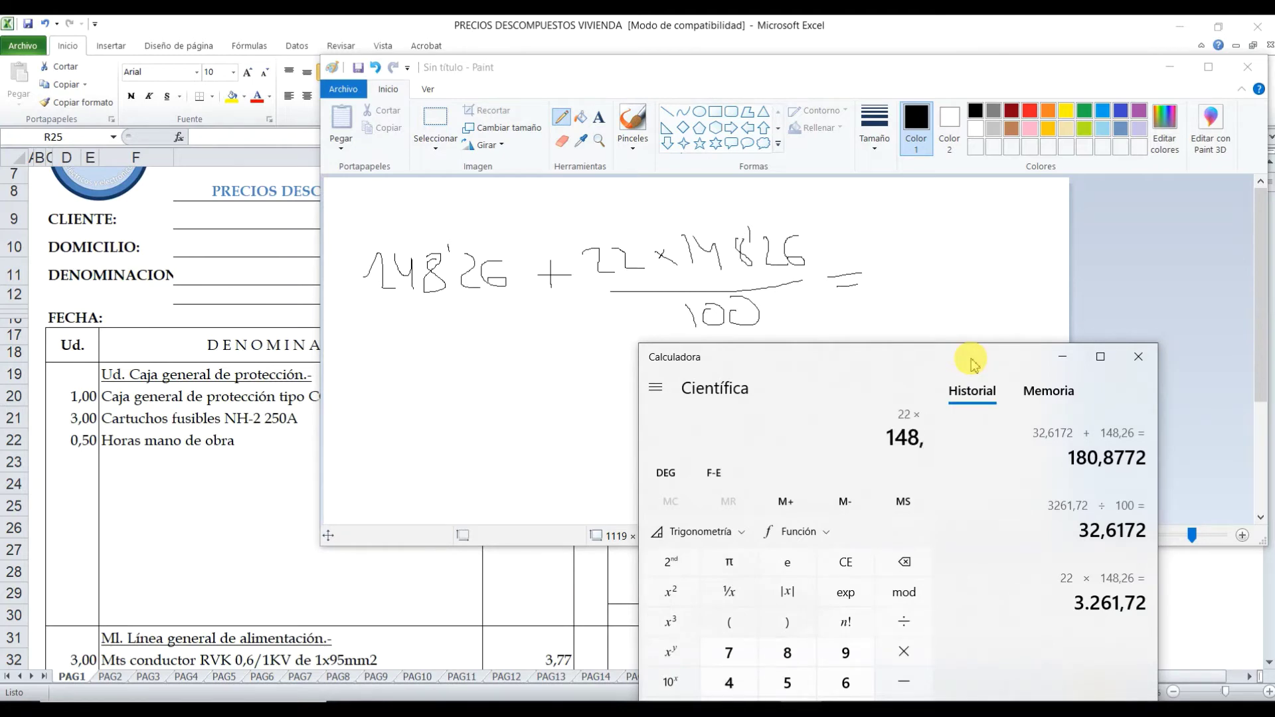
text(26)
key(Return)
text(/10)
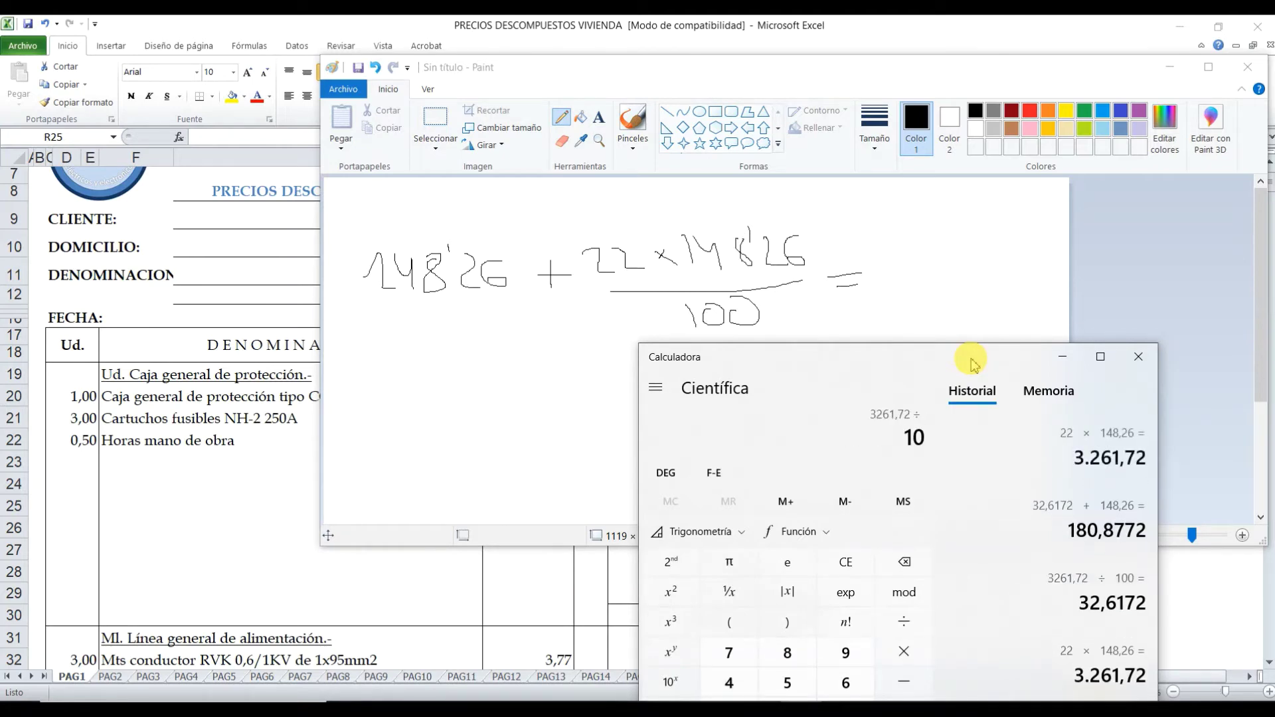
text(0)
key(Return)
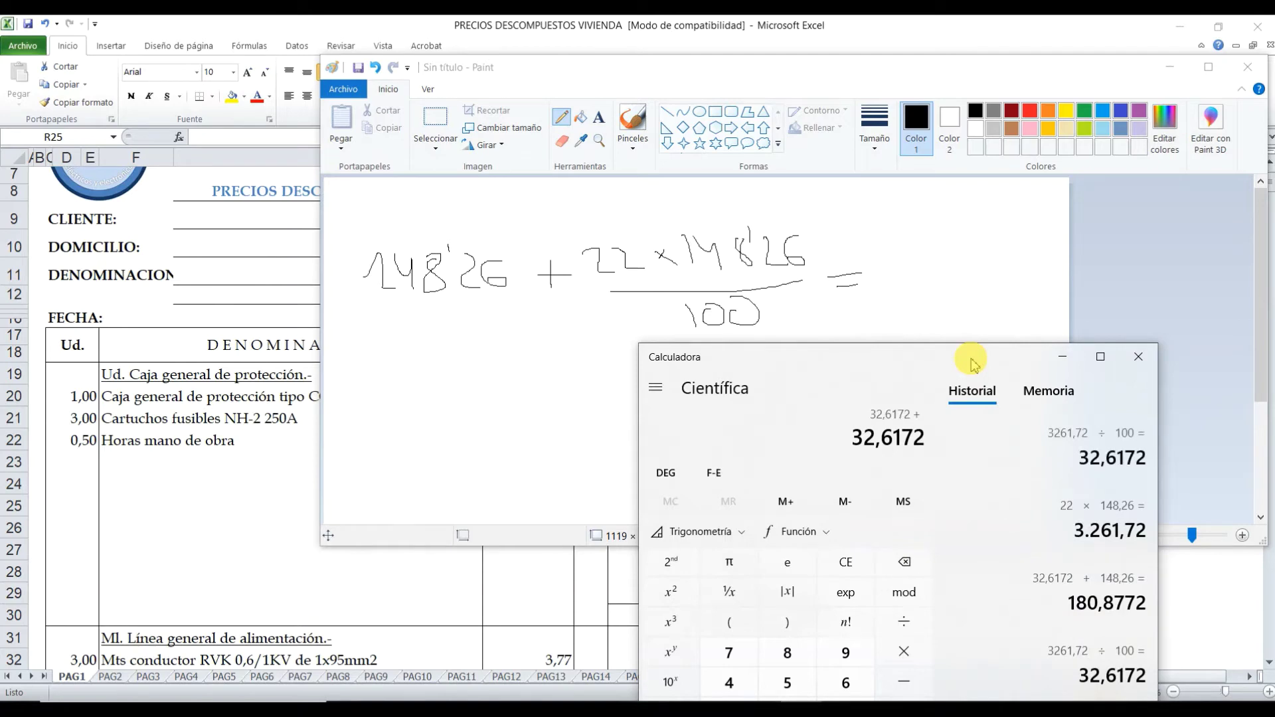
text(148,26)
key(Return)
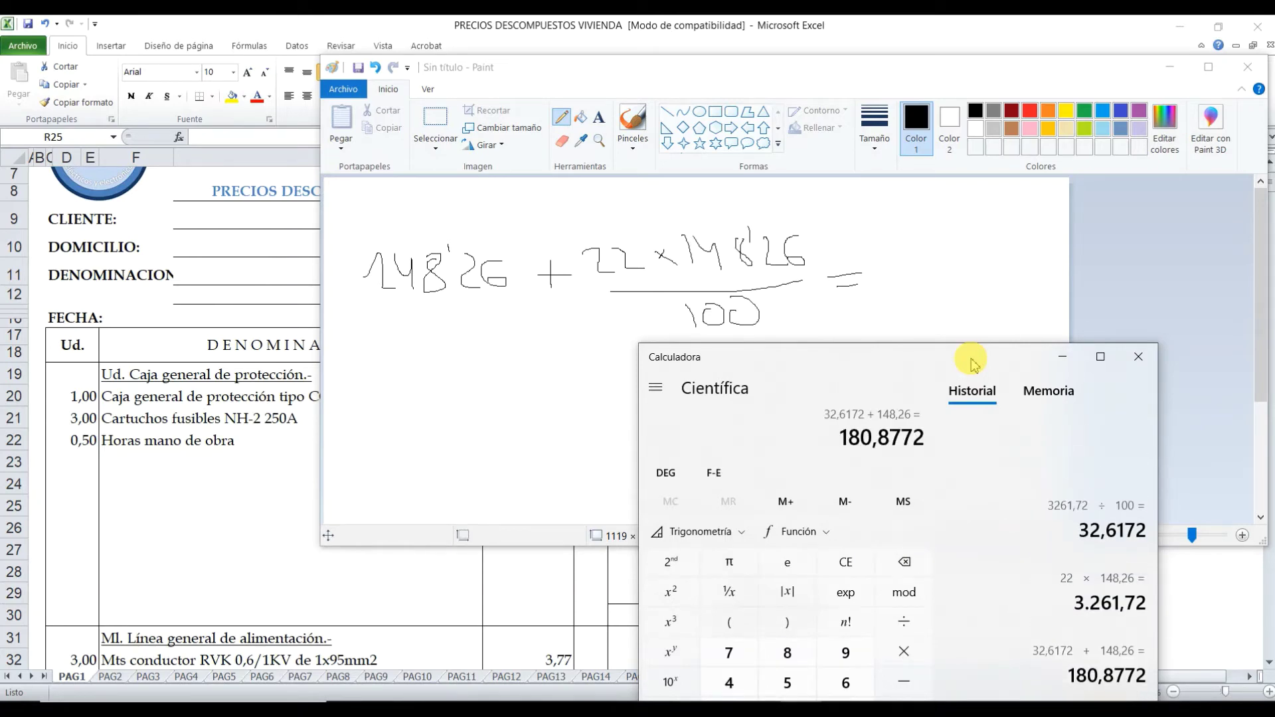
- Close Paint without saving the drawing, then close Calculator
drag(1034, 77, 872, 133)
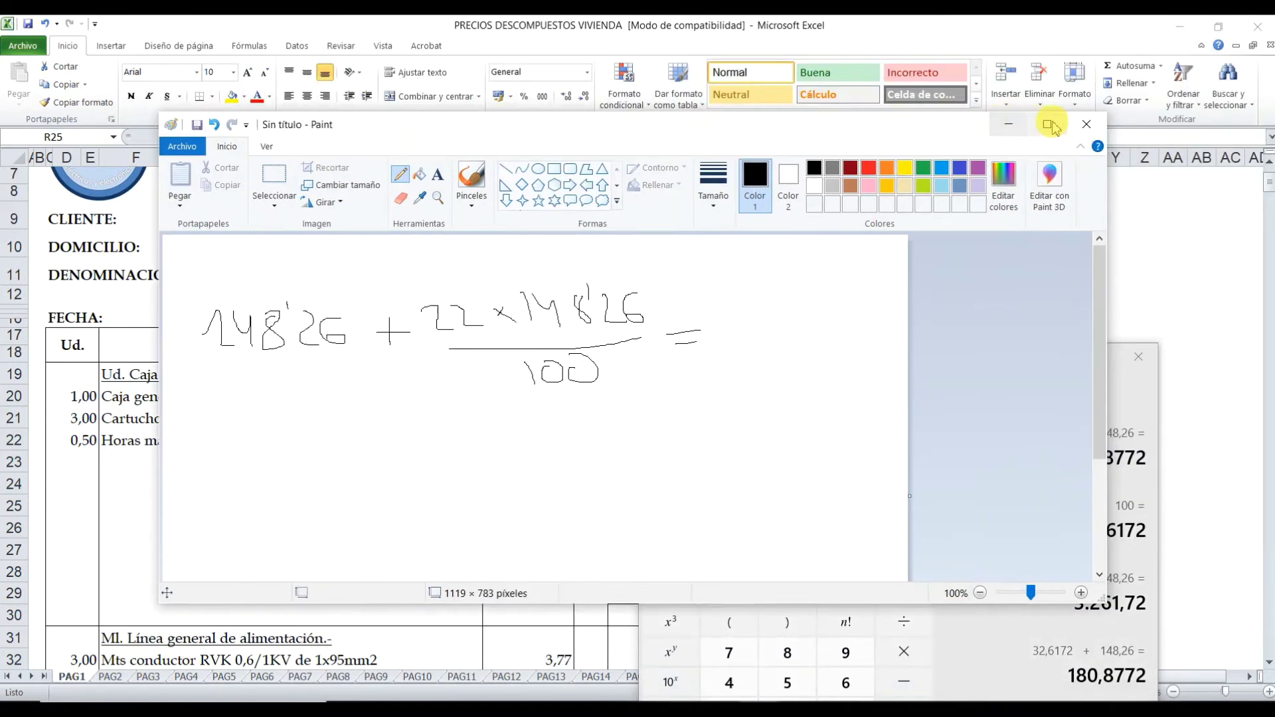
click(1086, 124)
click(655, 370)
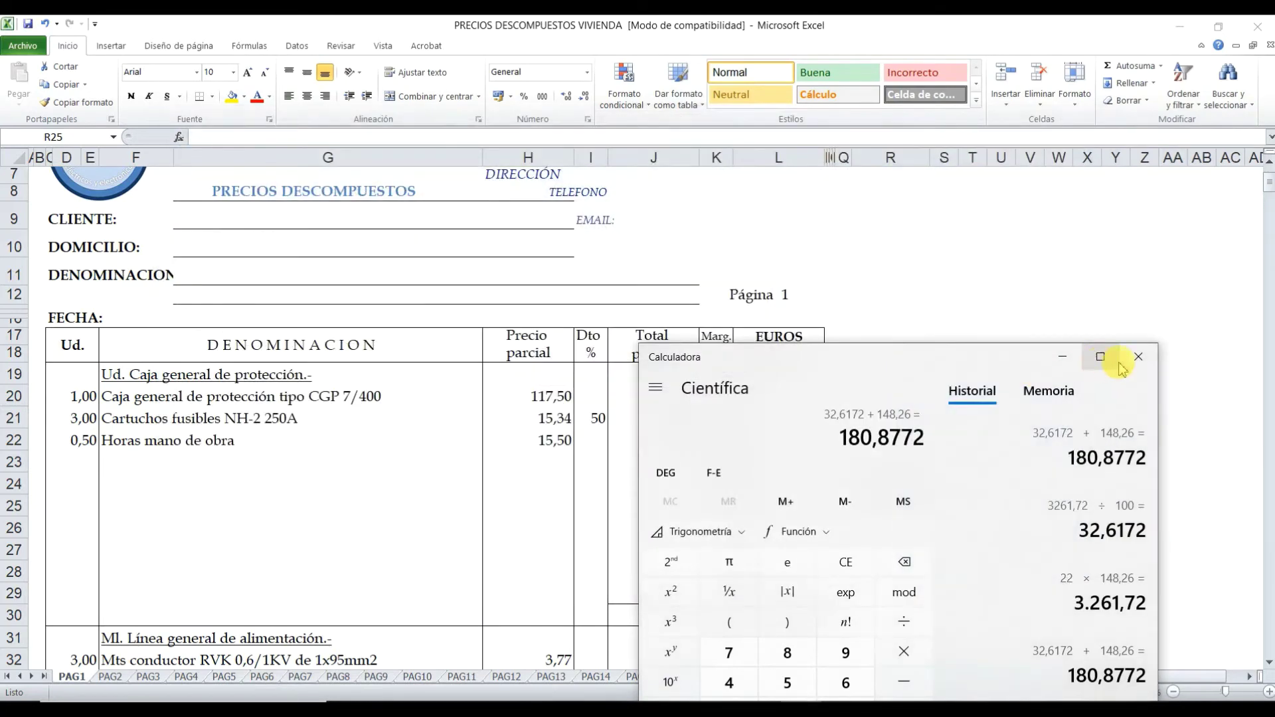
click(1139, 356)
- Clear the check value from R24 and narrow column R back down
click(787, 615)
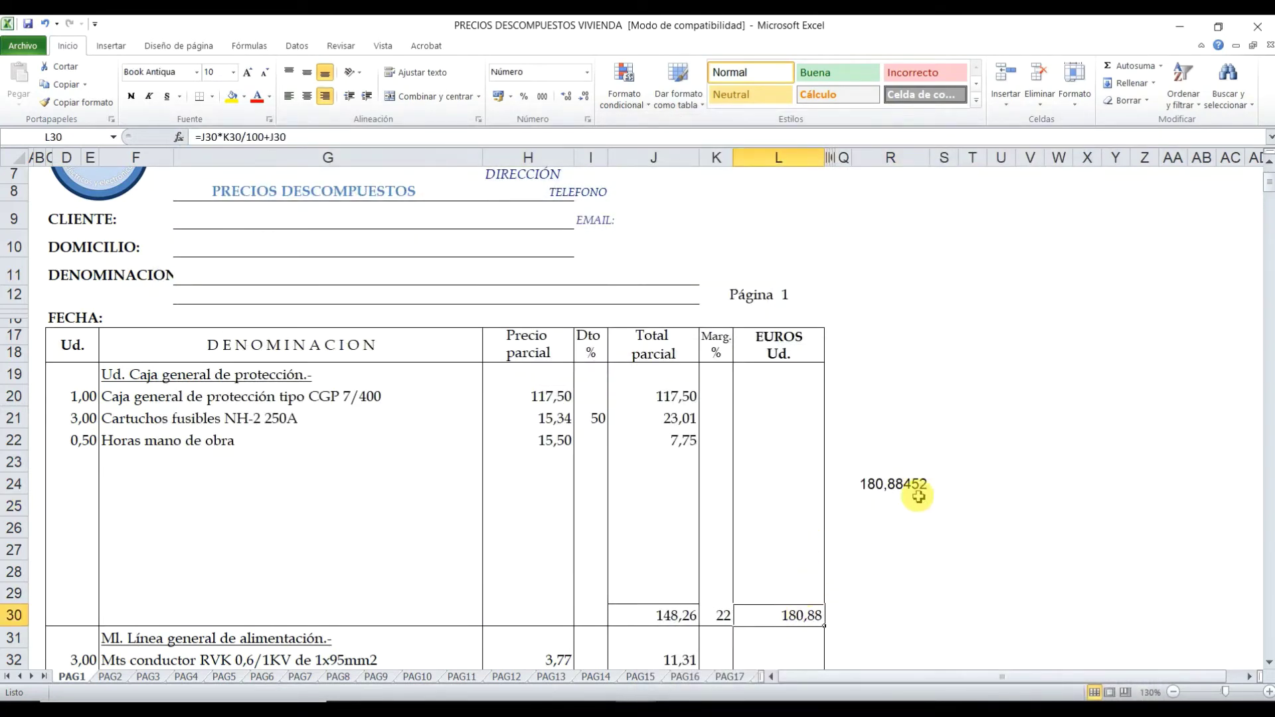
click(916, 490)
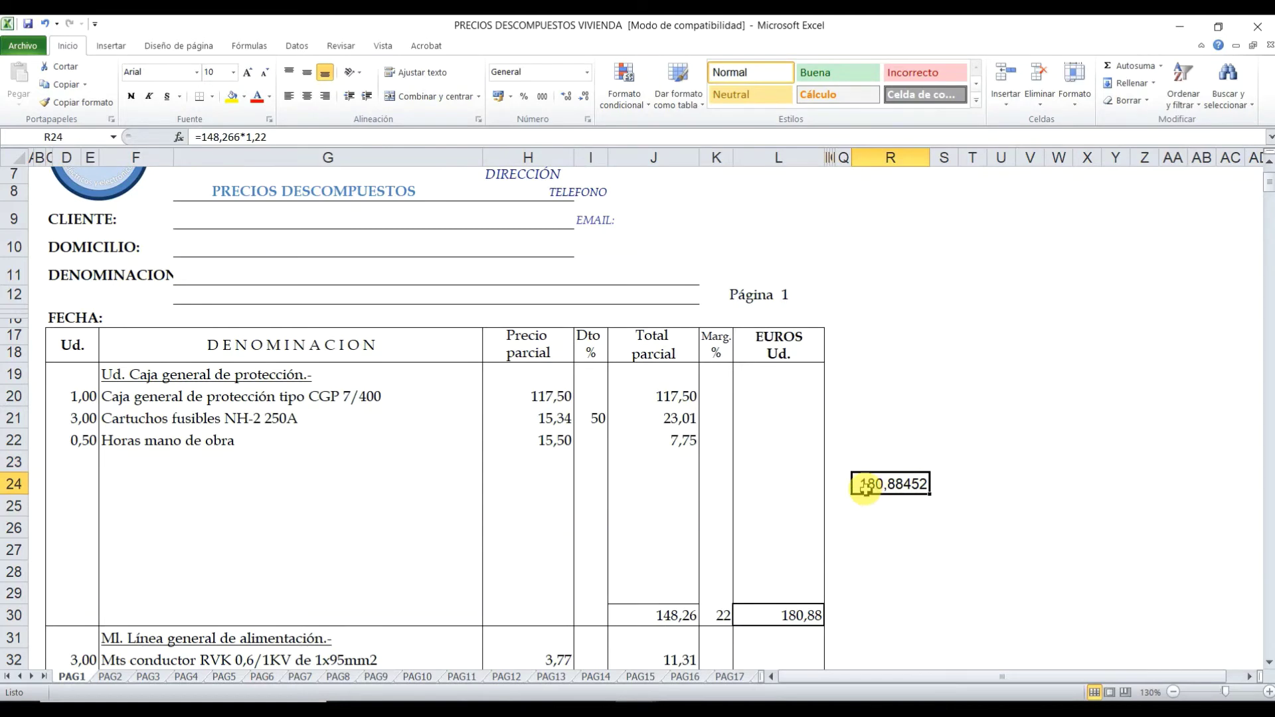
key(Delete)
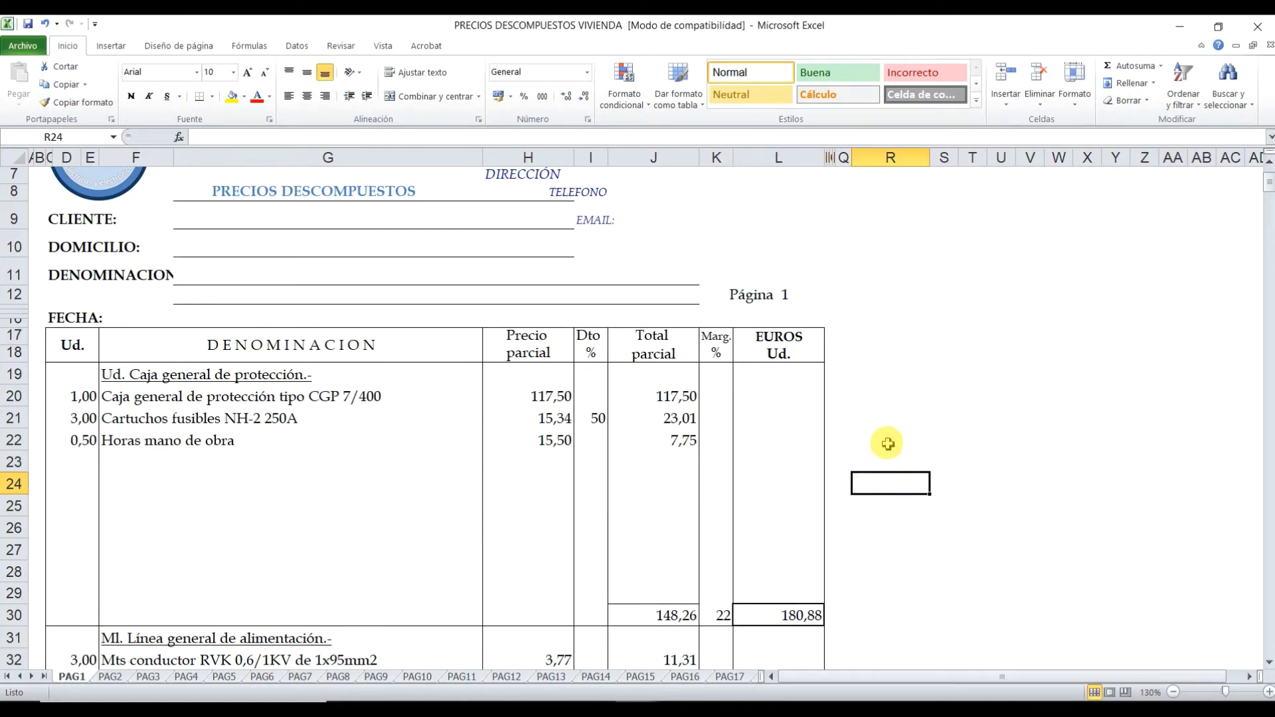
click(888, 442)
drag(930, 157, 891, 158)
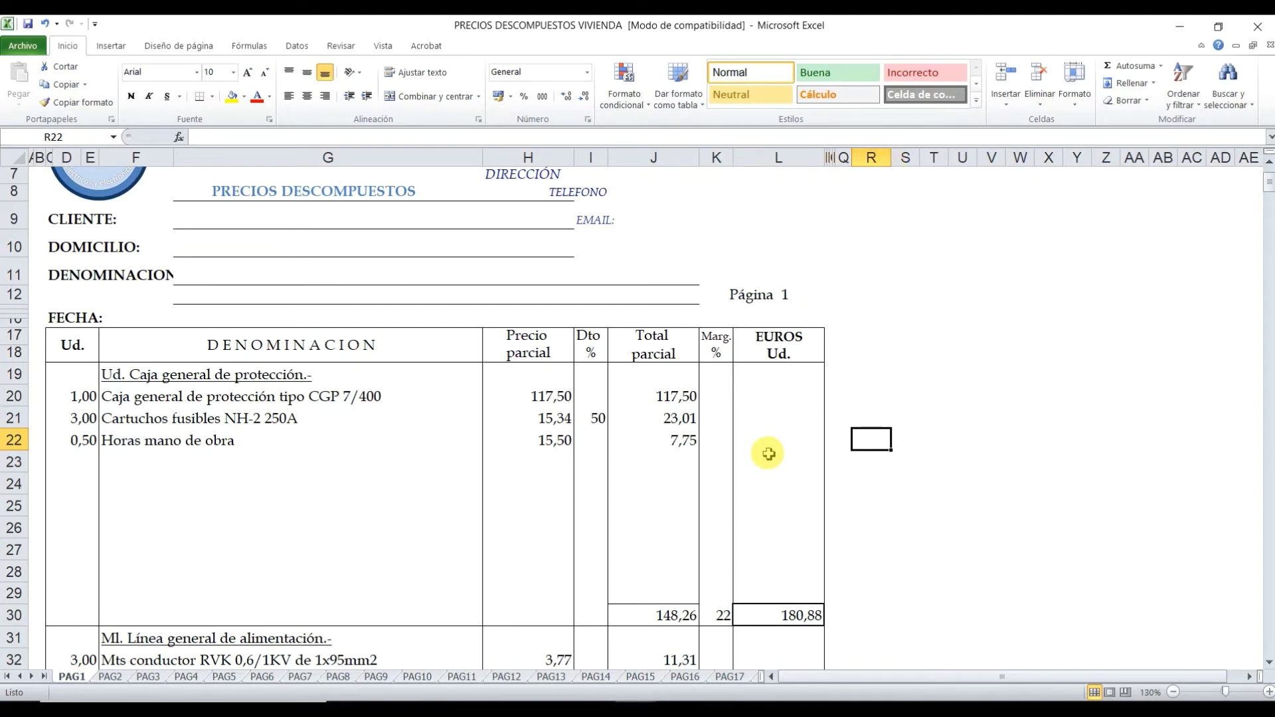
- Go to the Línea general de alimentación breakdown and check the 1x95mm2 and 1x50mm2 conductor lines
scroll(658, 465, down, 3)
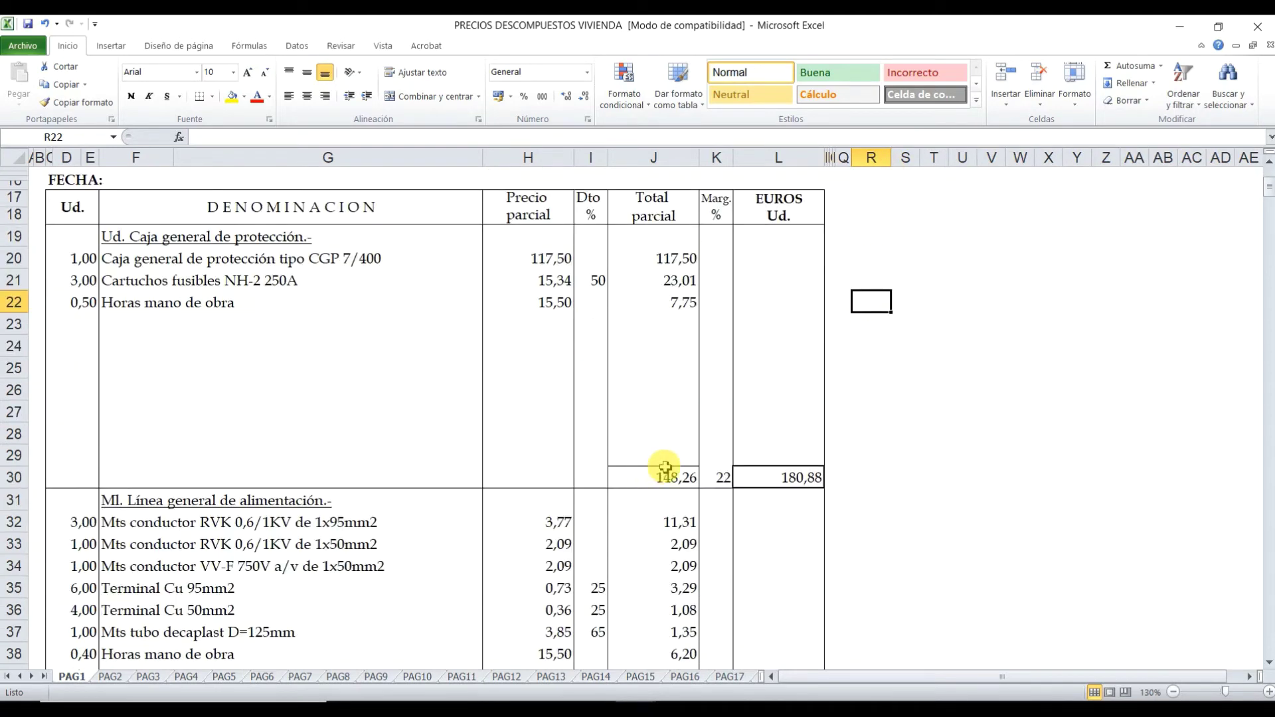
scroll(359, 272, up, 4)
scroll(332, 232, down, 2)
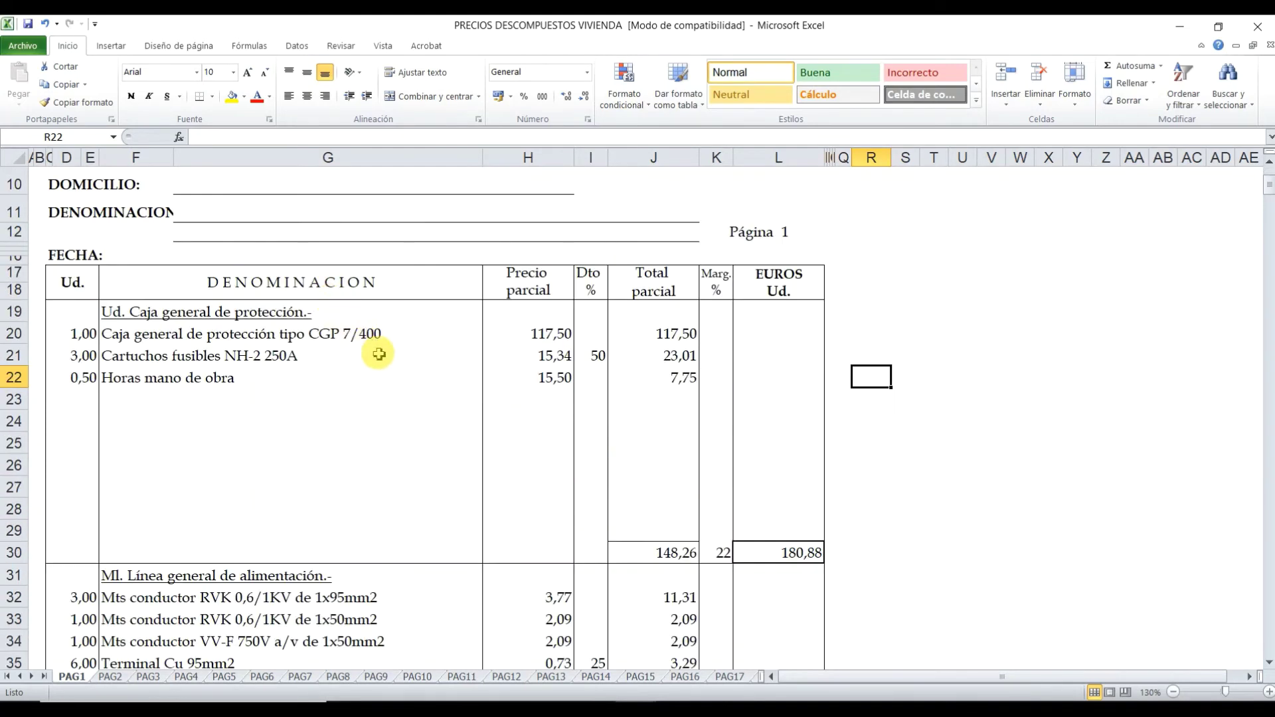
scroll(379, 354, down, 3)
click(198, 444)
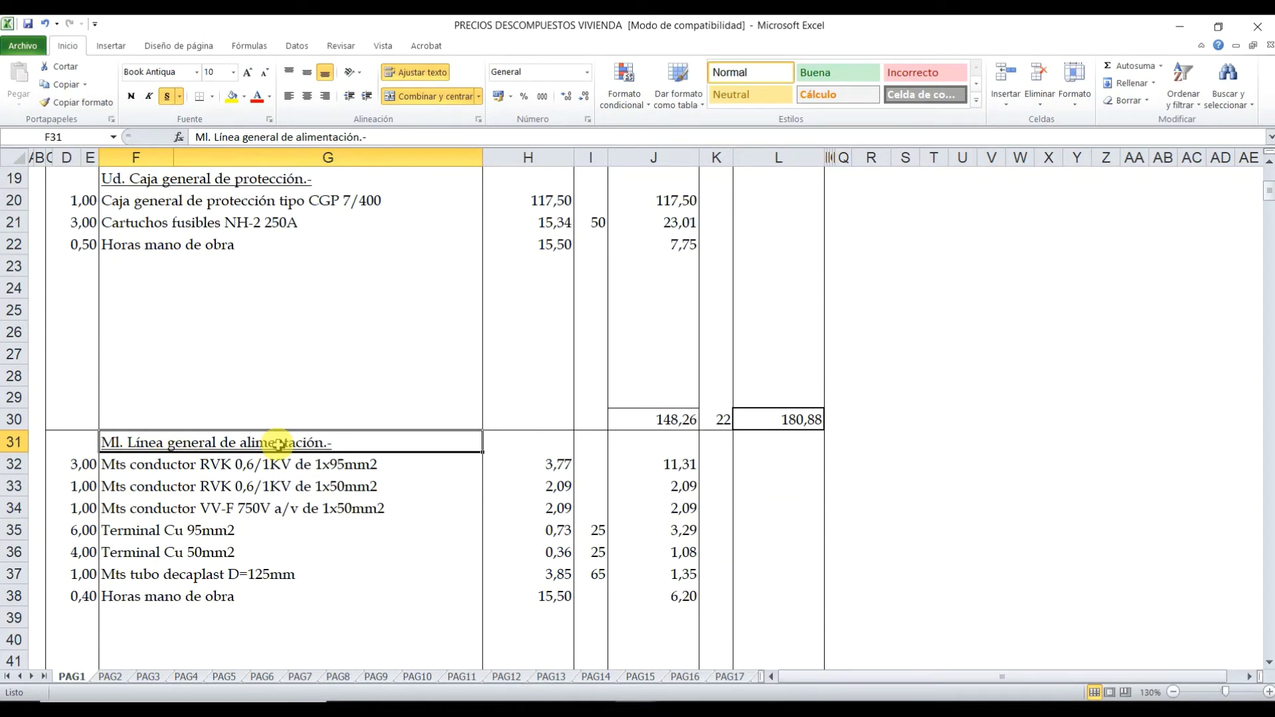
scroll(278, 444, down, 1)
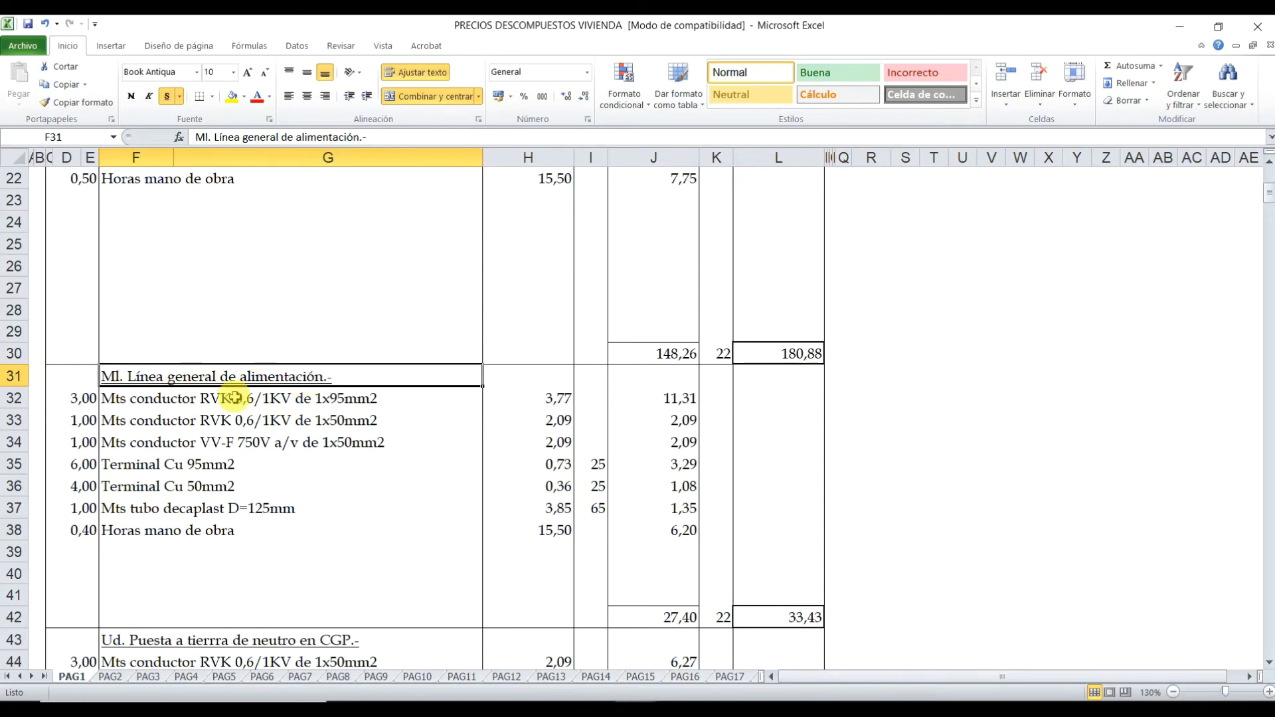
click(81, 399)
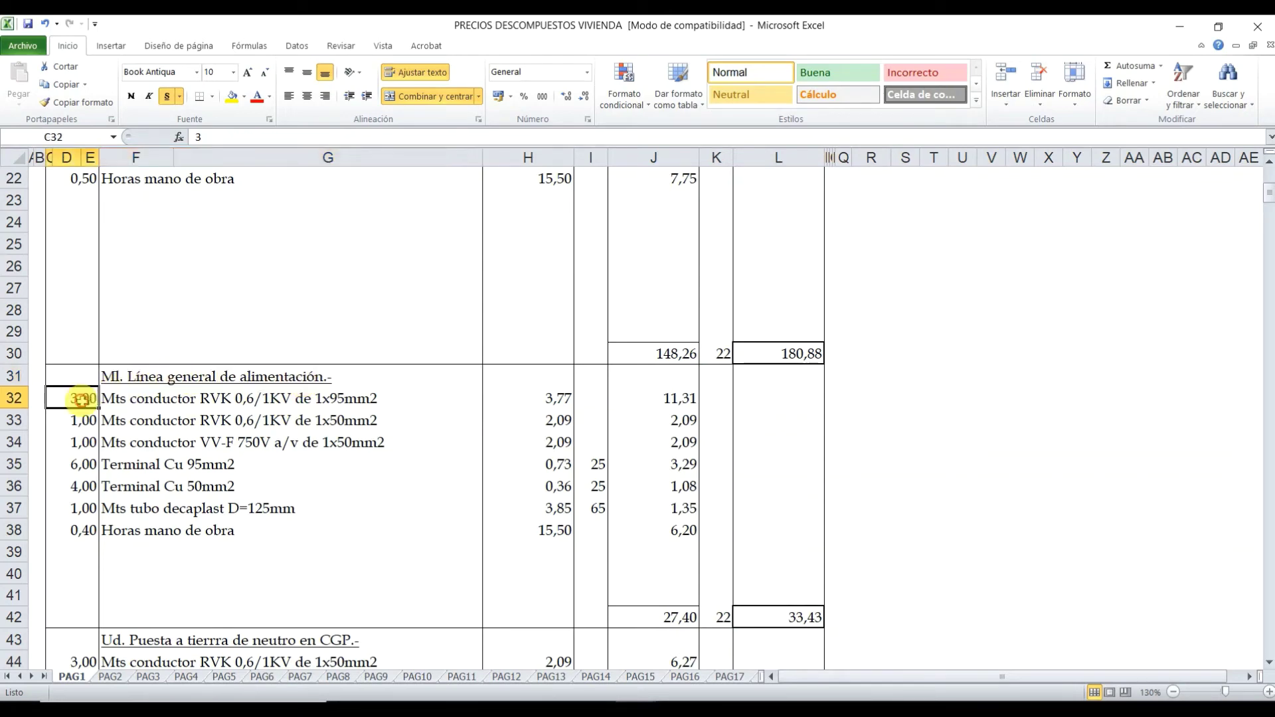
click(160, 399)
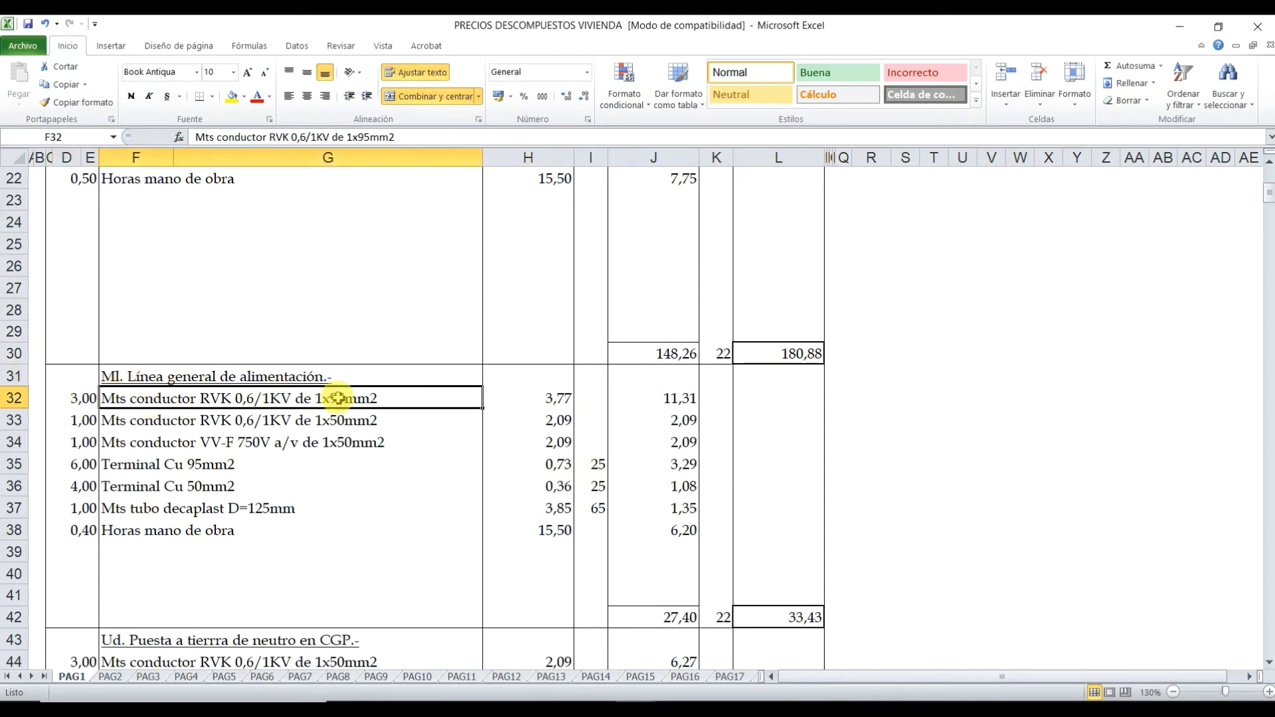
click(552, 399)
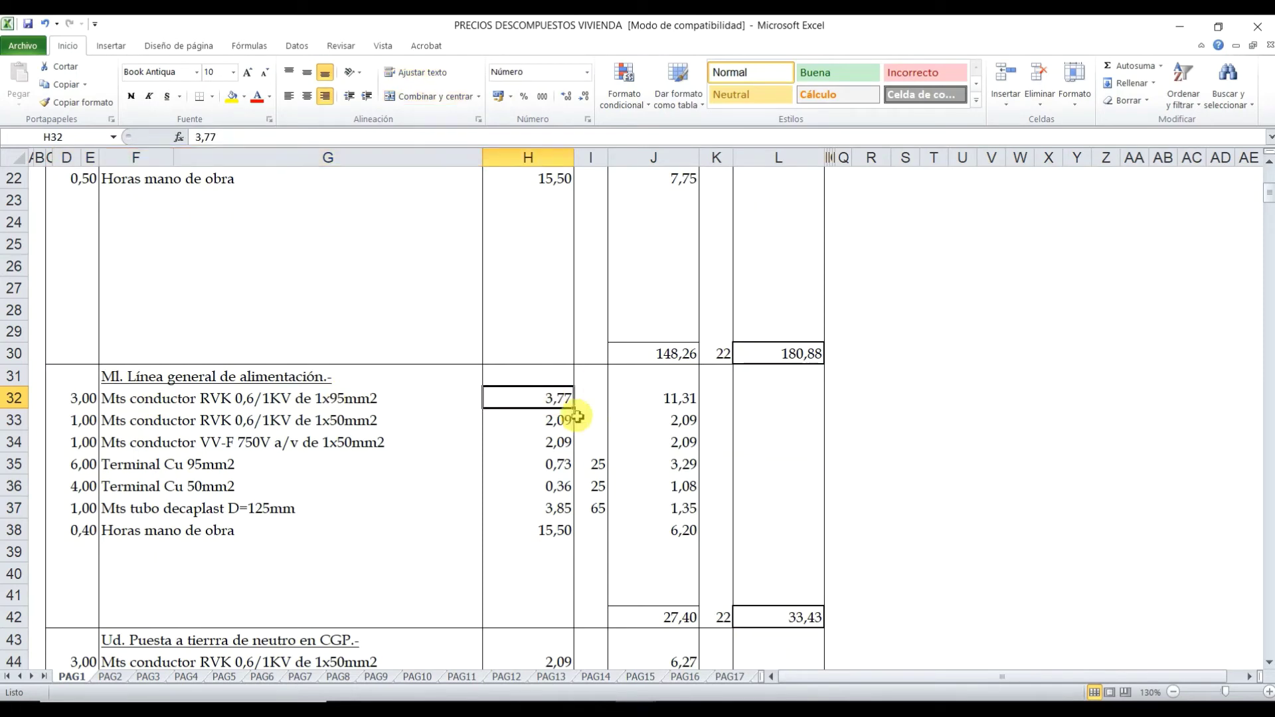
click(80, 421)
click(185, 421)
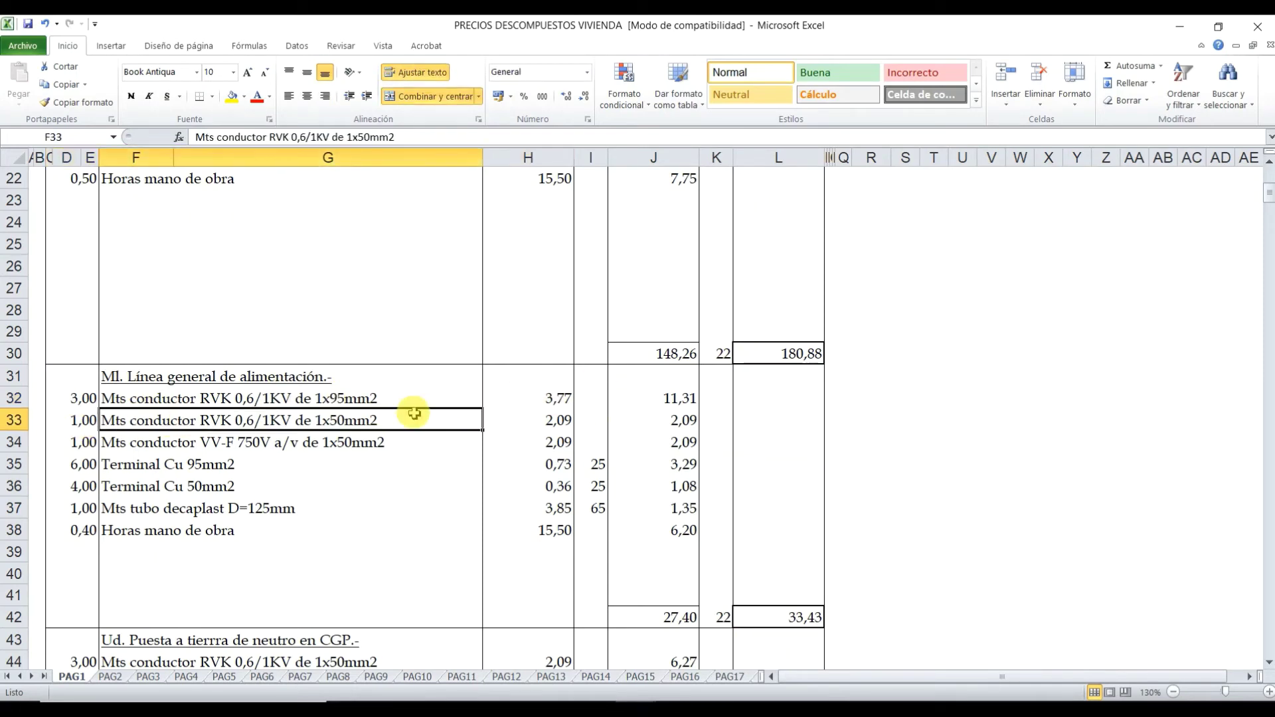
click(527, 421)
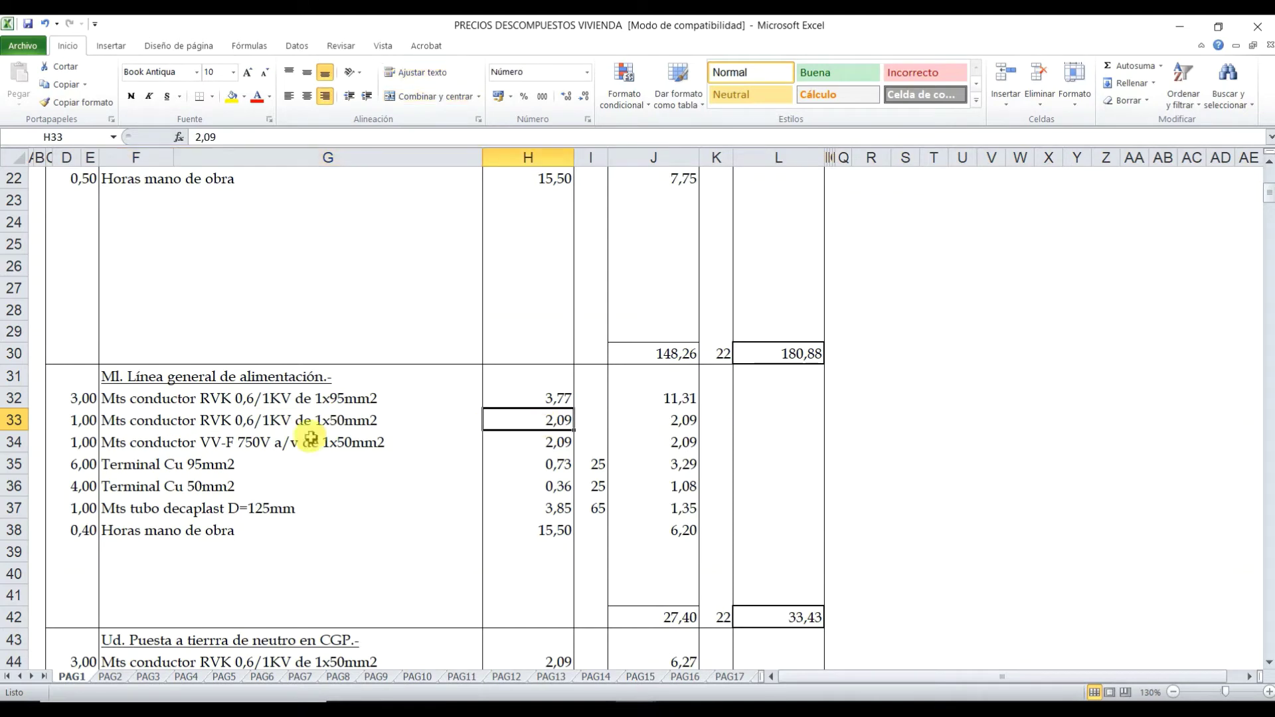
click(212, 444)
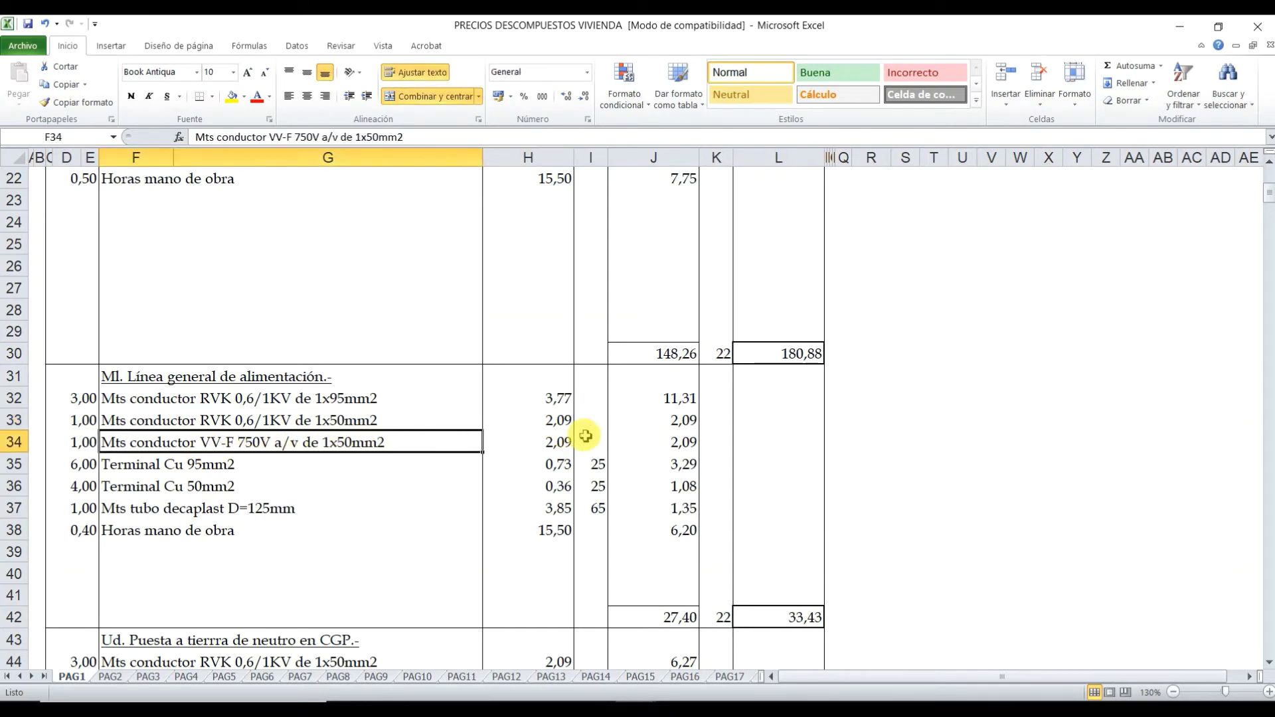
- Check the VV-F, terminal, tube and labour lines, then the 27,40 sum and 33,43 margin formulas
click(562, 442)
click(154, 471)
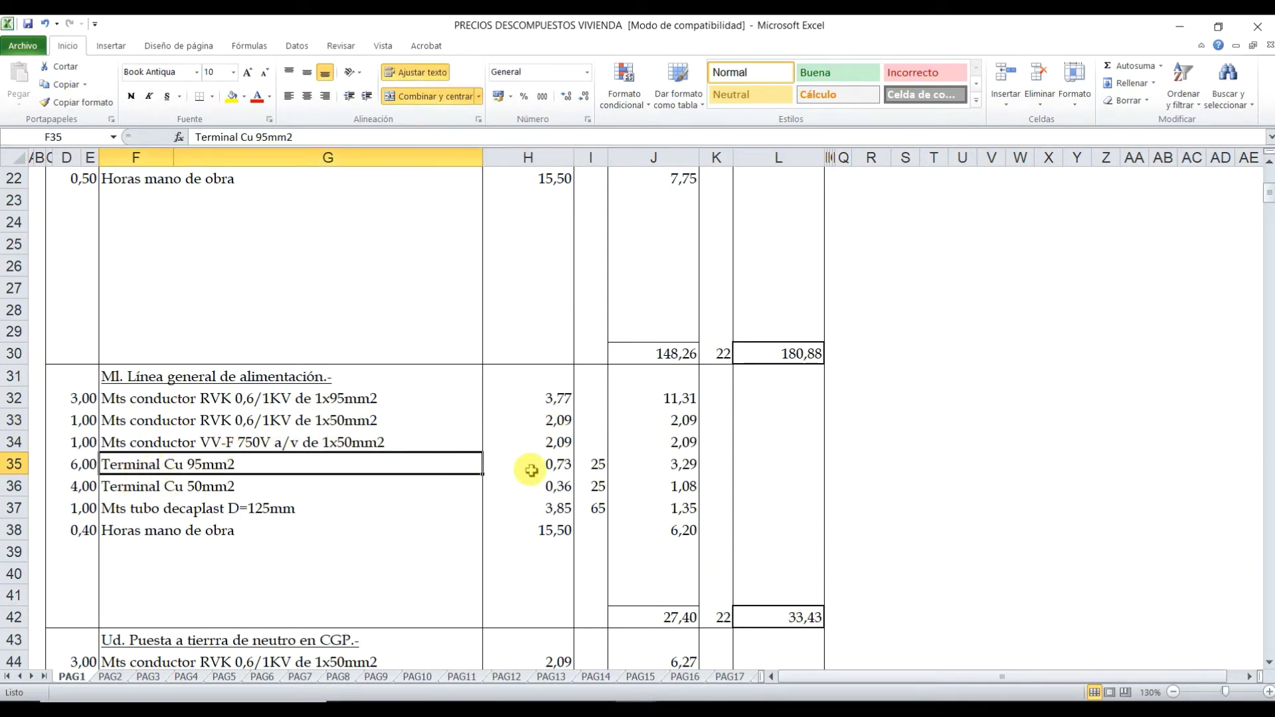
click(230, 485)
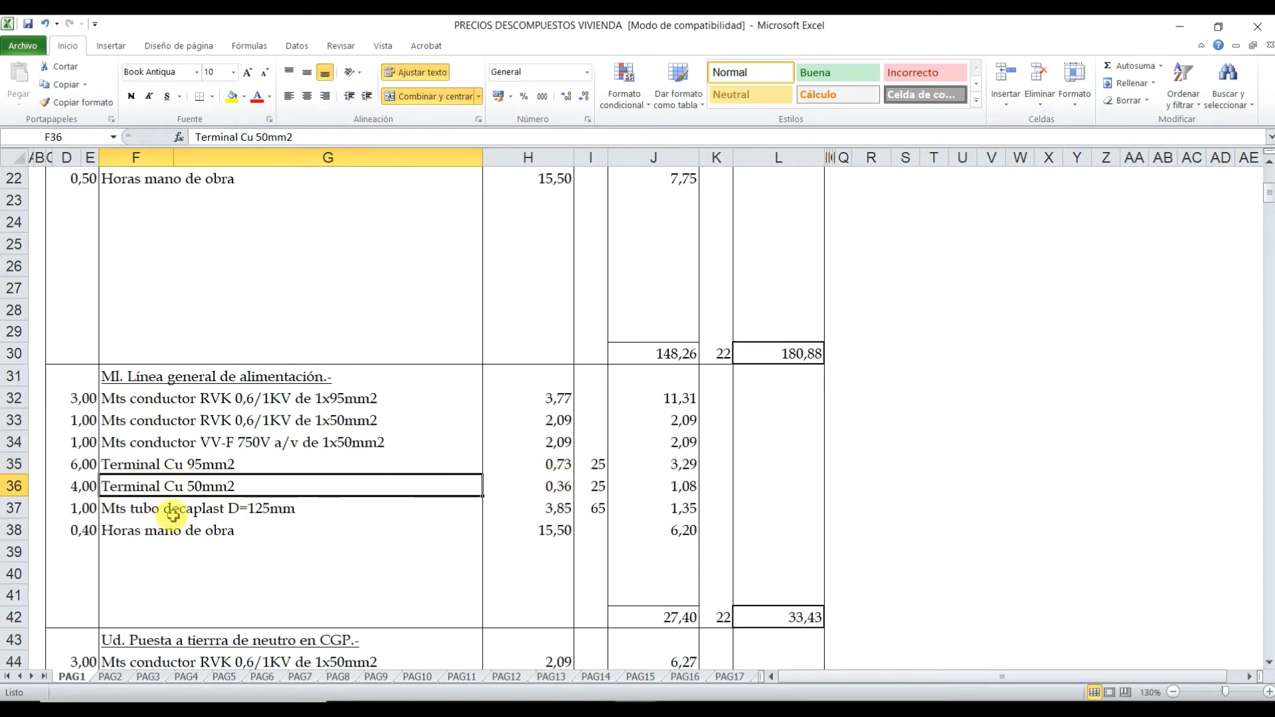
click(199, 511)
click(199, 531)
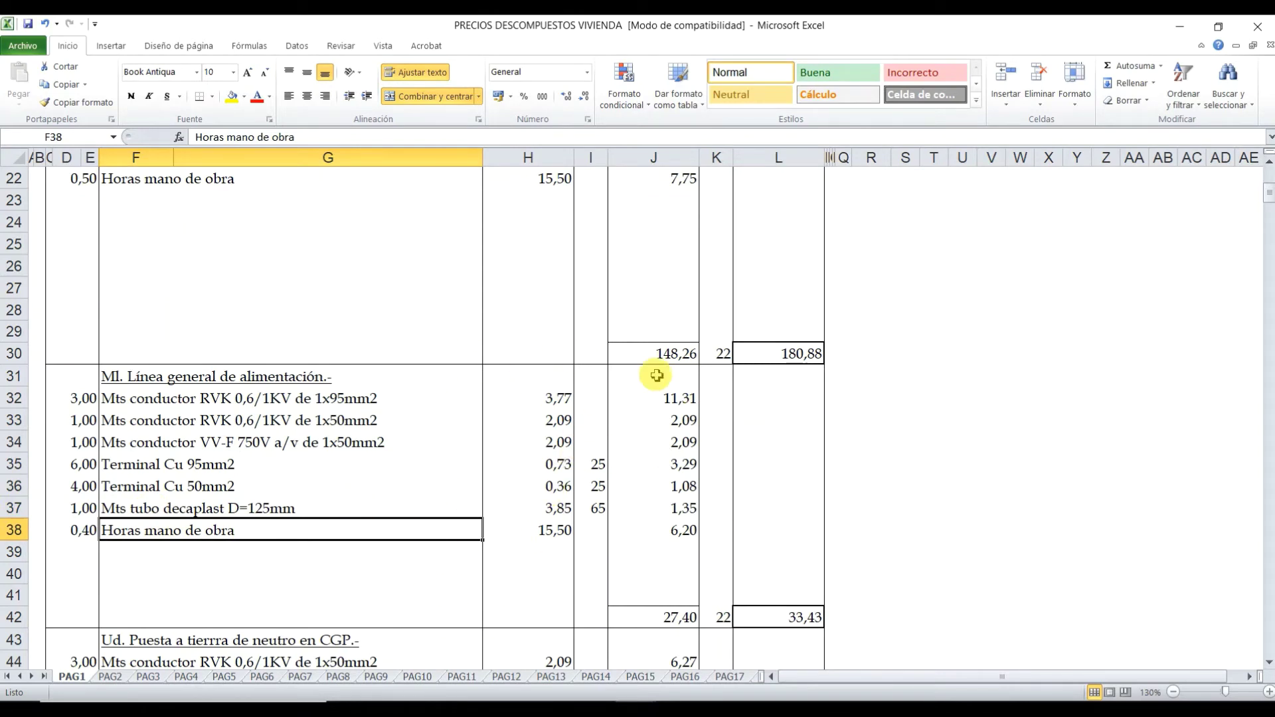
click(673, 611)
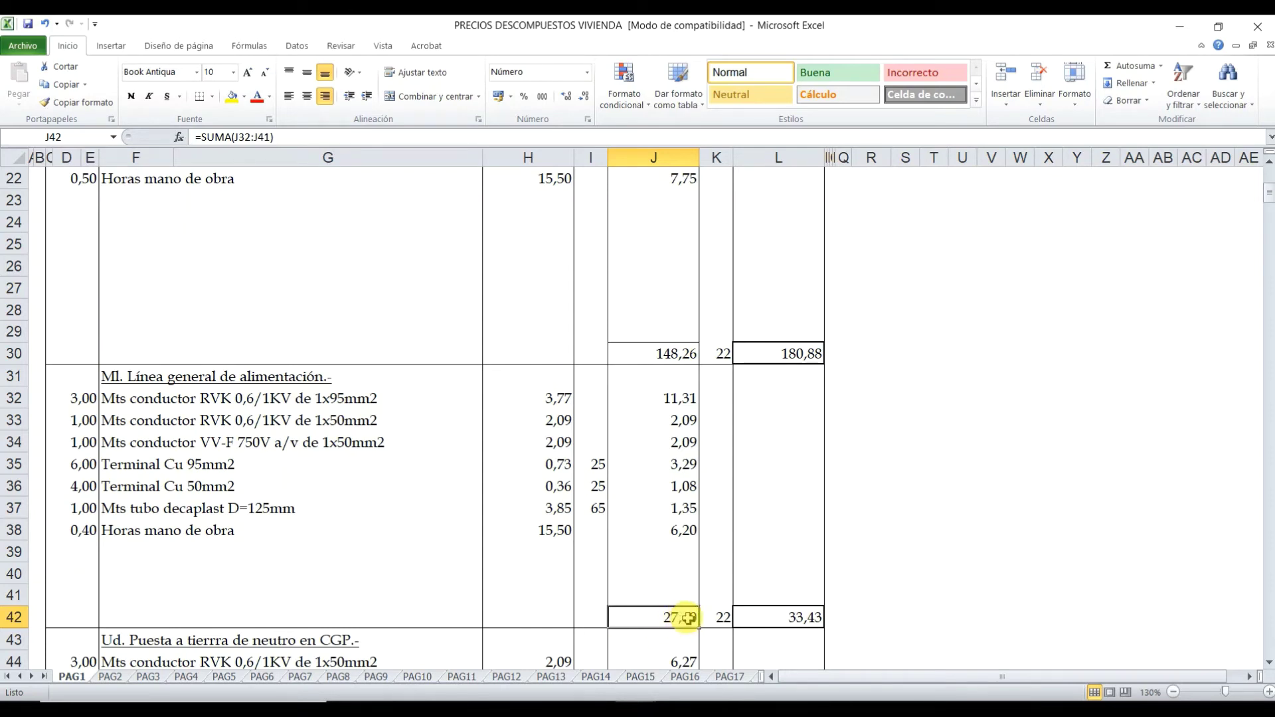
click(721, 618)
click(810, 615)
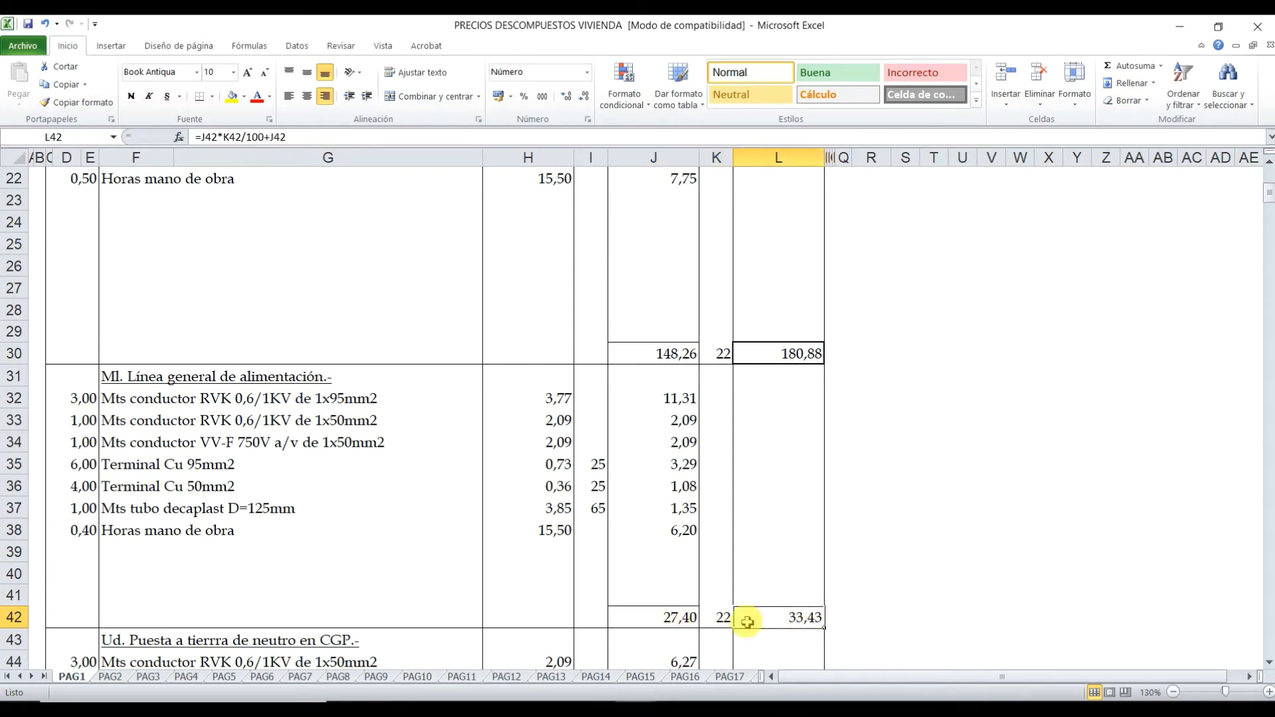
mouse_move(639, 703)
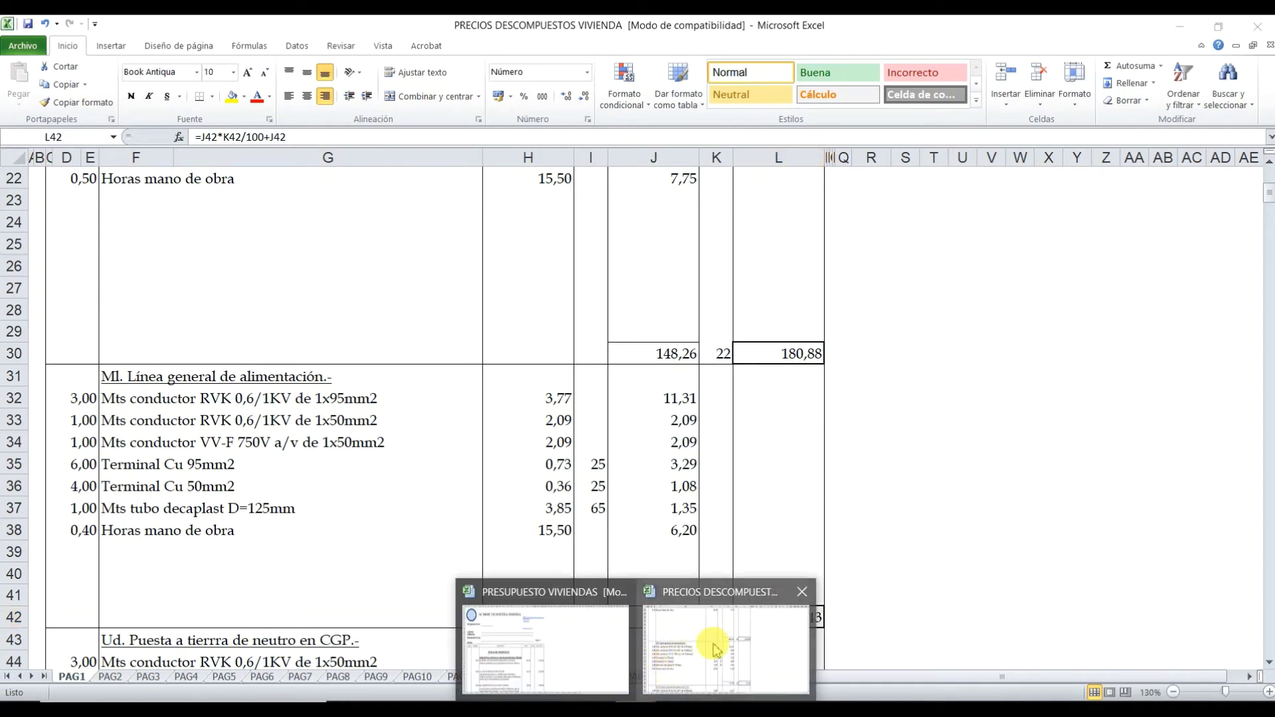
- Show page 2 (PAG2) of the PRESUPUESTO VIVIENDAS budget workbook
click(575, 638)
scroll(359, 476, down, 6)
scroll(239, 492, down, 5)
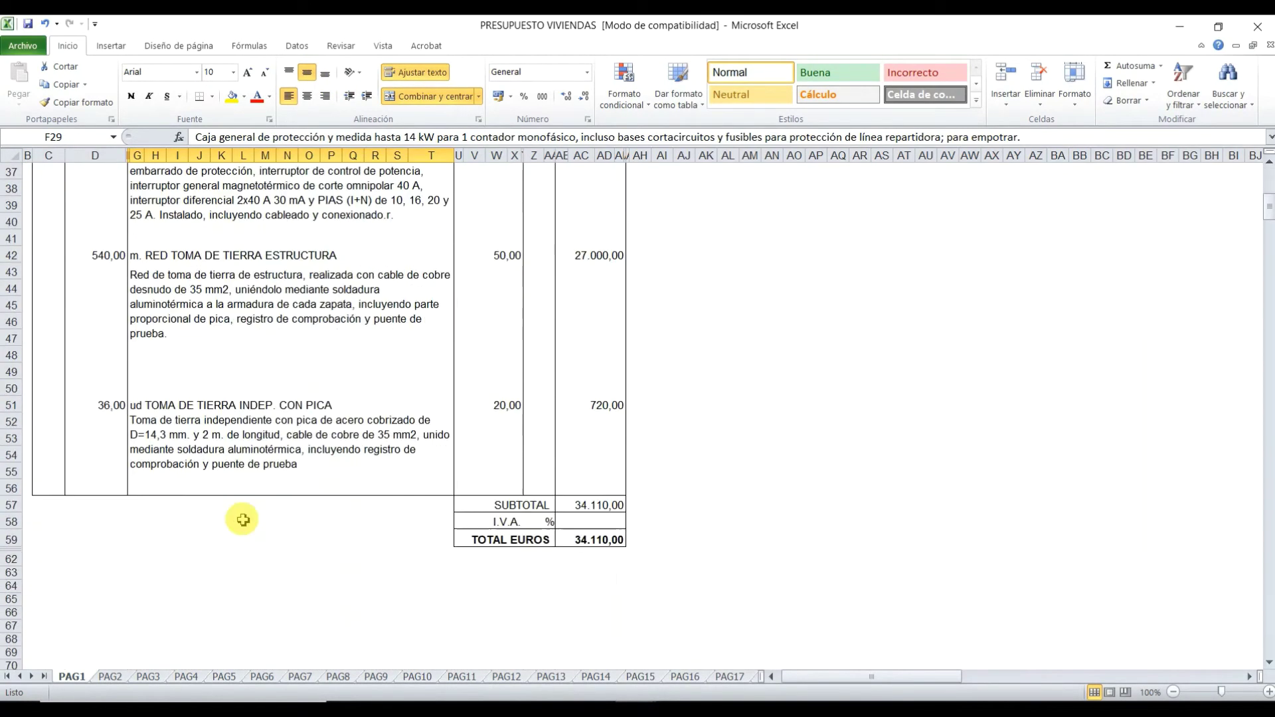
scroll(243, 520, up, 2)
click(118, 679)
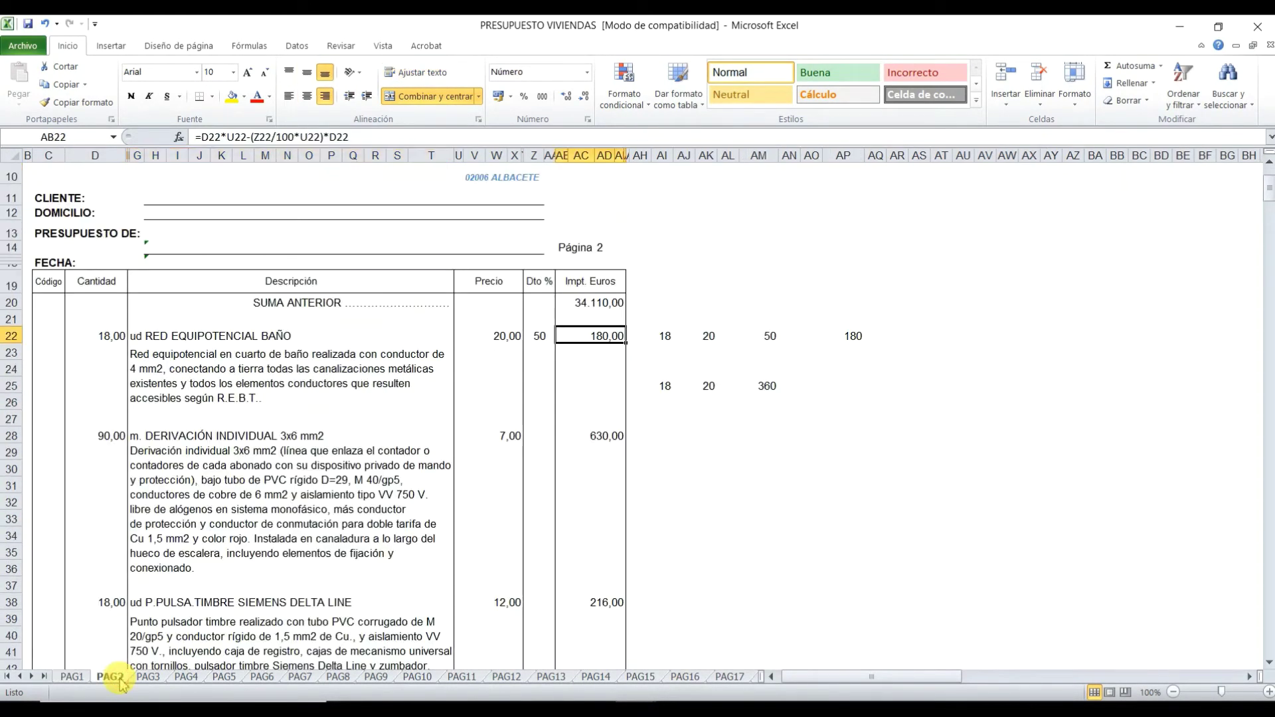
scroll(228, 535, down, 3)
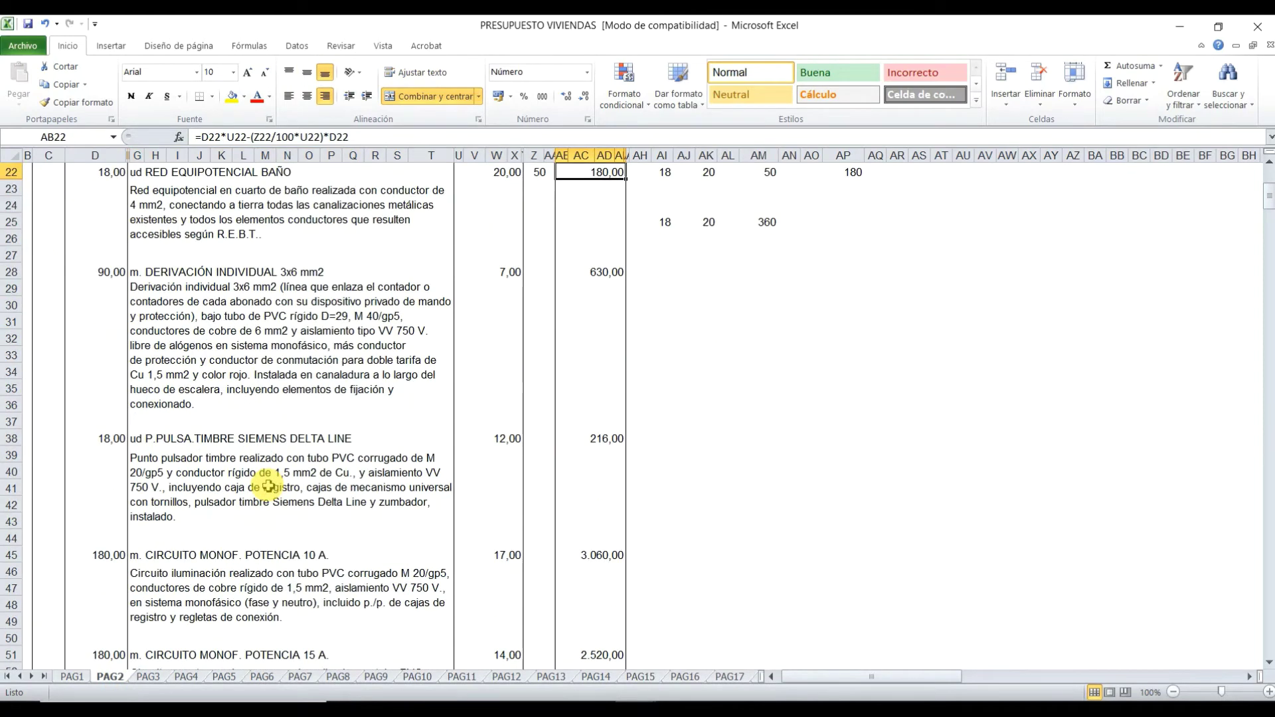
scroll(268, 487, down, 1)
scroll(286, 394, up, 2)
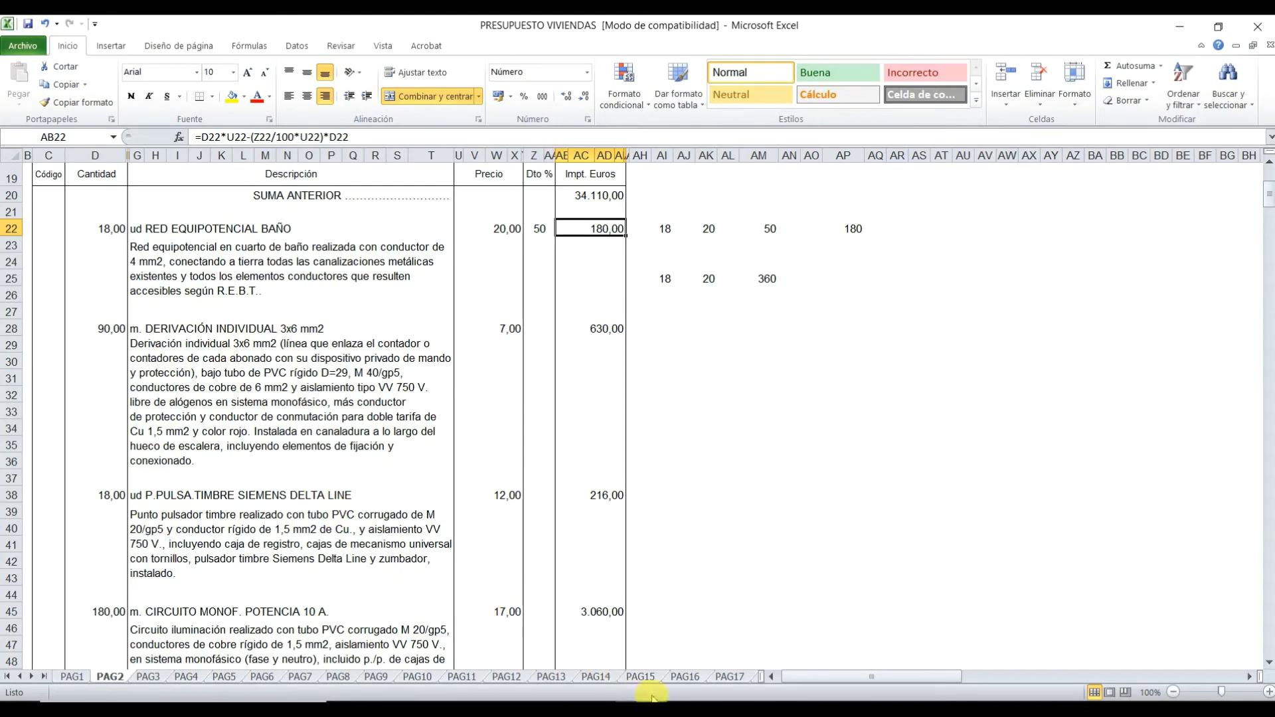
- On the price-breakdown workbook's PAG2, review the 1x10mm2 conductor, PVC tube and labour hours lines
click(667, 635)
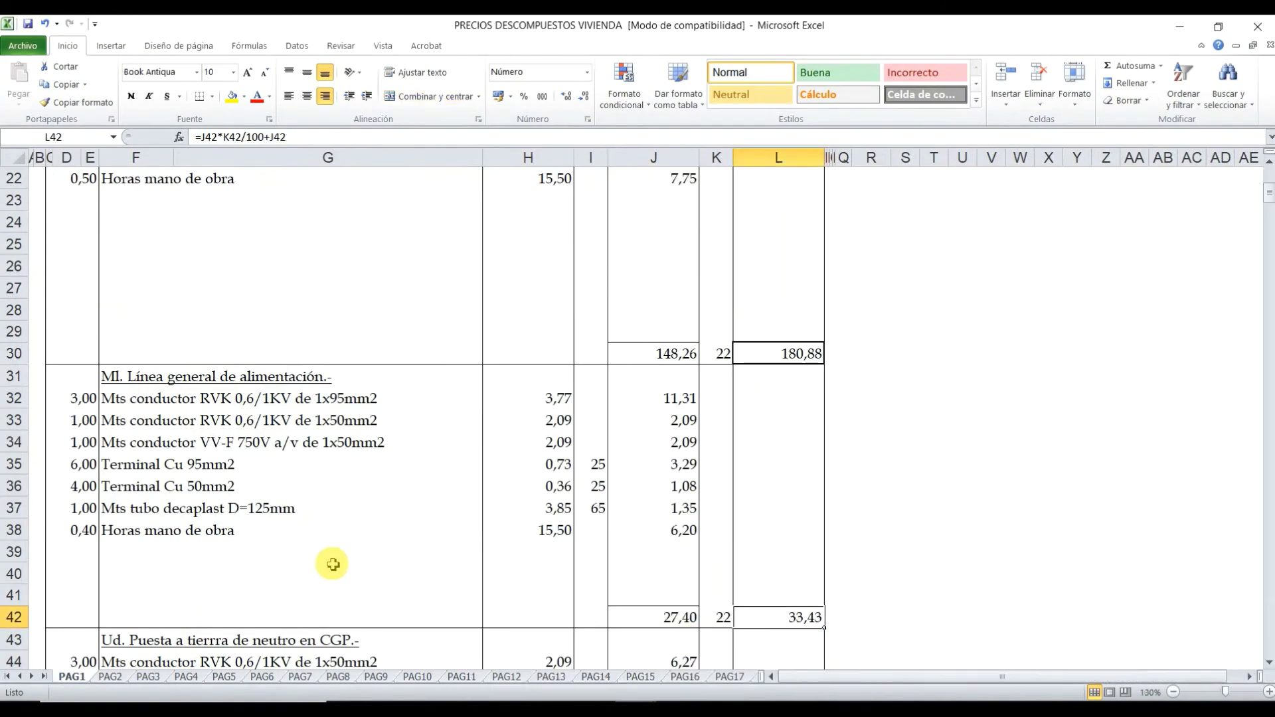
click(135, 676)
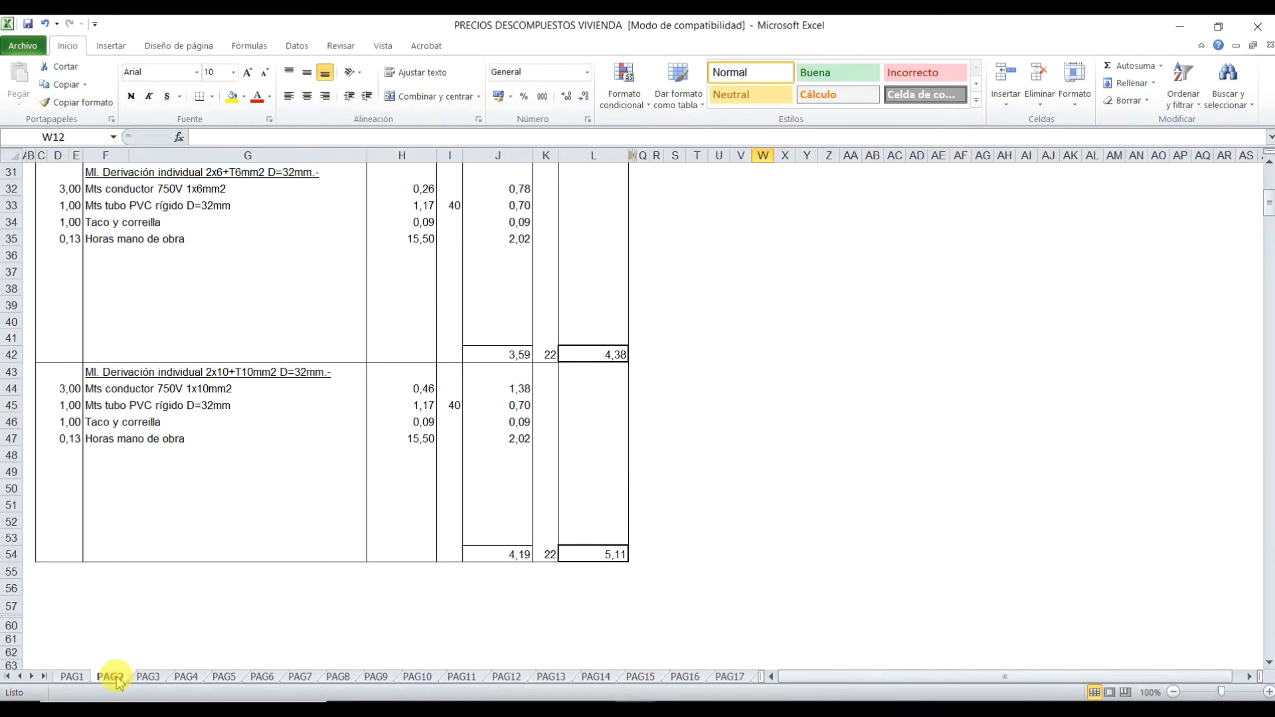
scroll(128, 641, up, 3)
scroll(170, 578, up, 2)
scroll(175, 585, up, 2)
scroll(180, 572, down, 2)
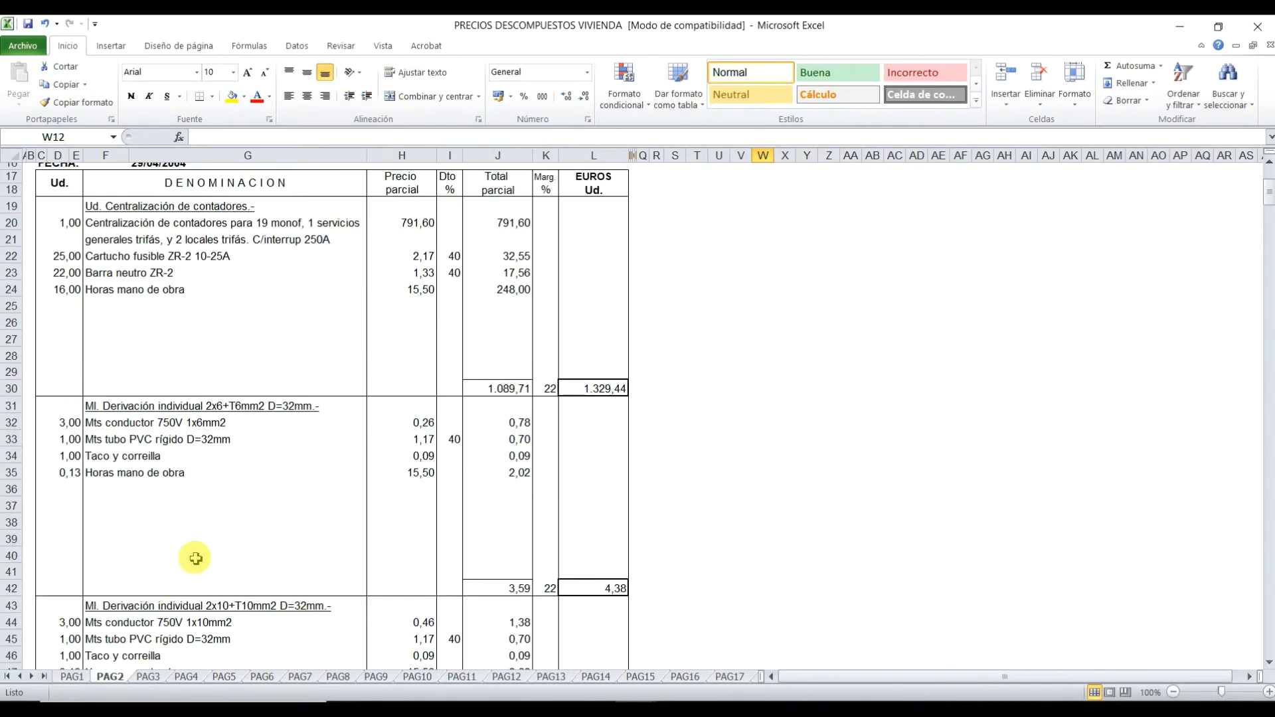
scroll(173, 518, down, 2)
scroll(189, 508, down, 2)
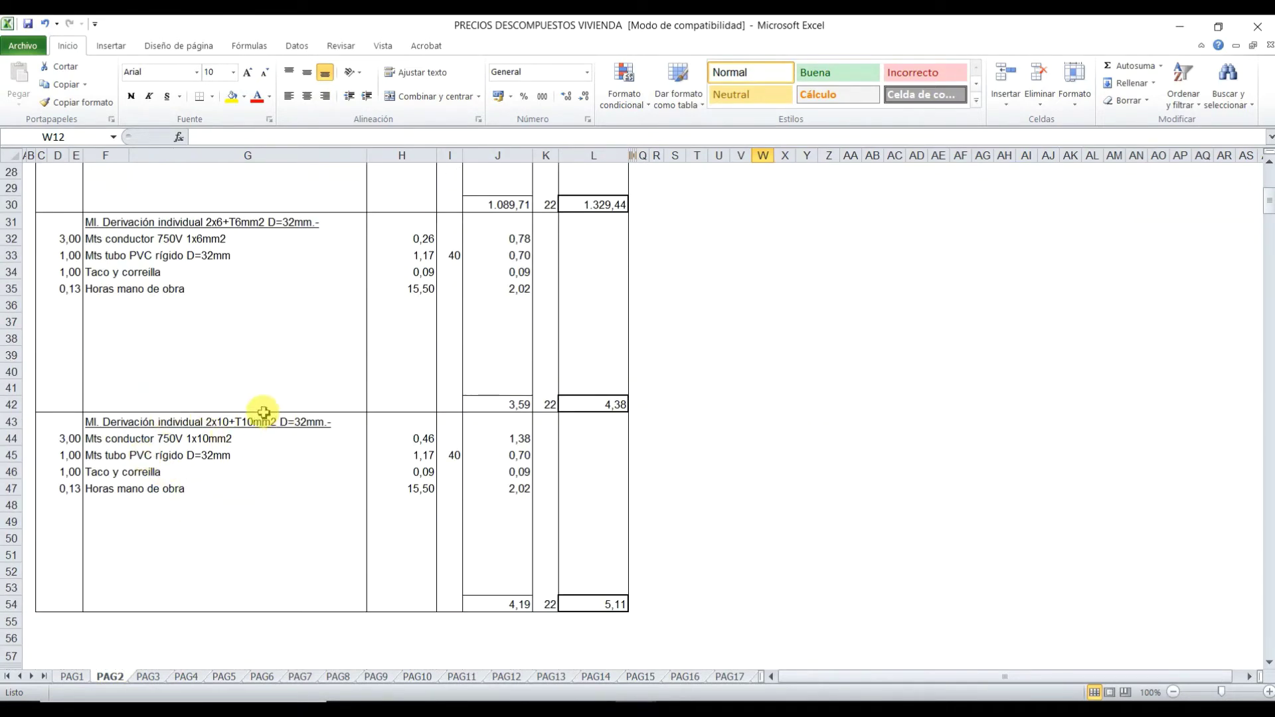
click(103, 438)
click(66, 458)
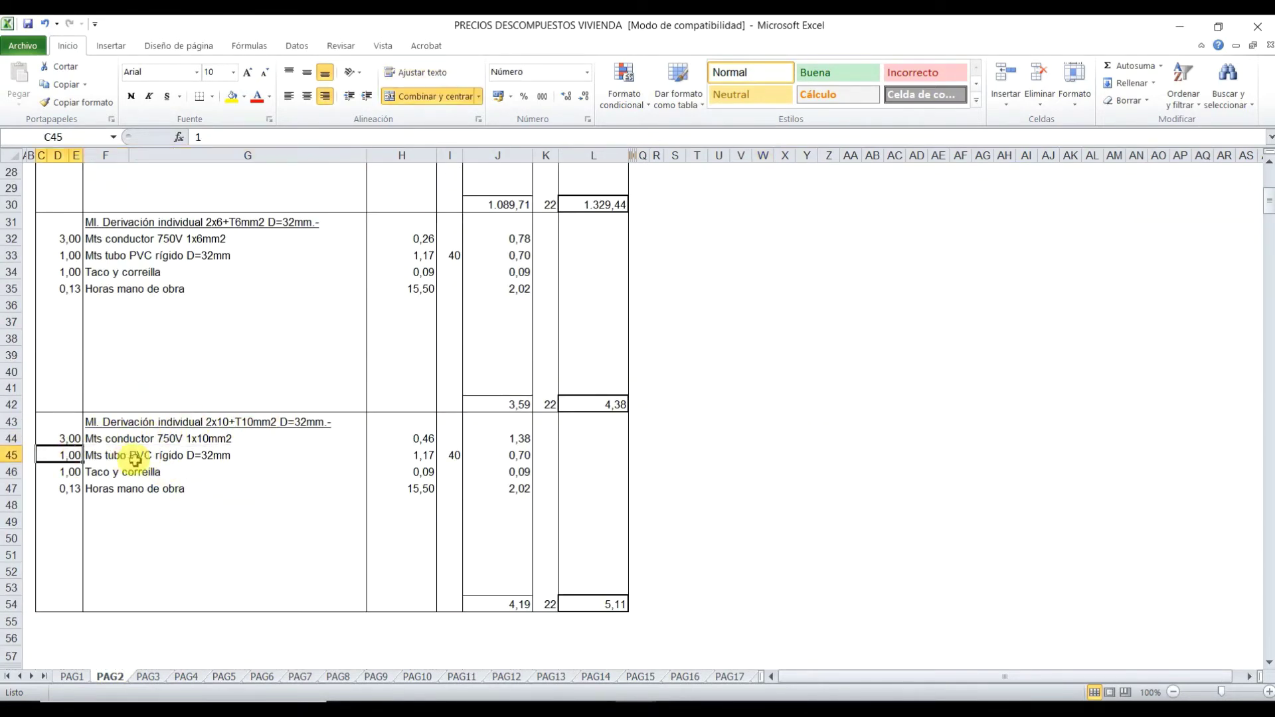
click(128, 456)
click(122, 471)
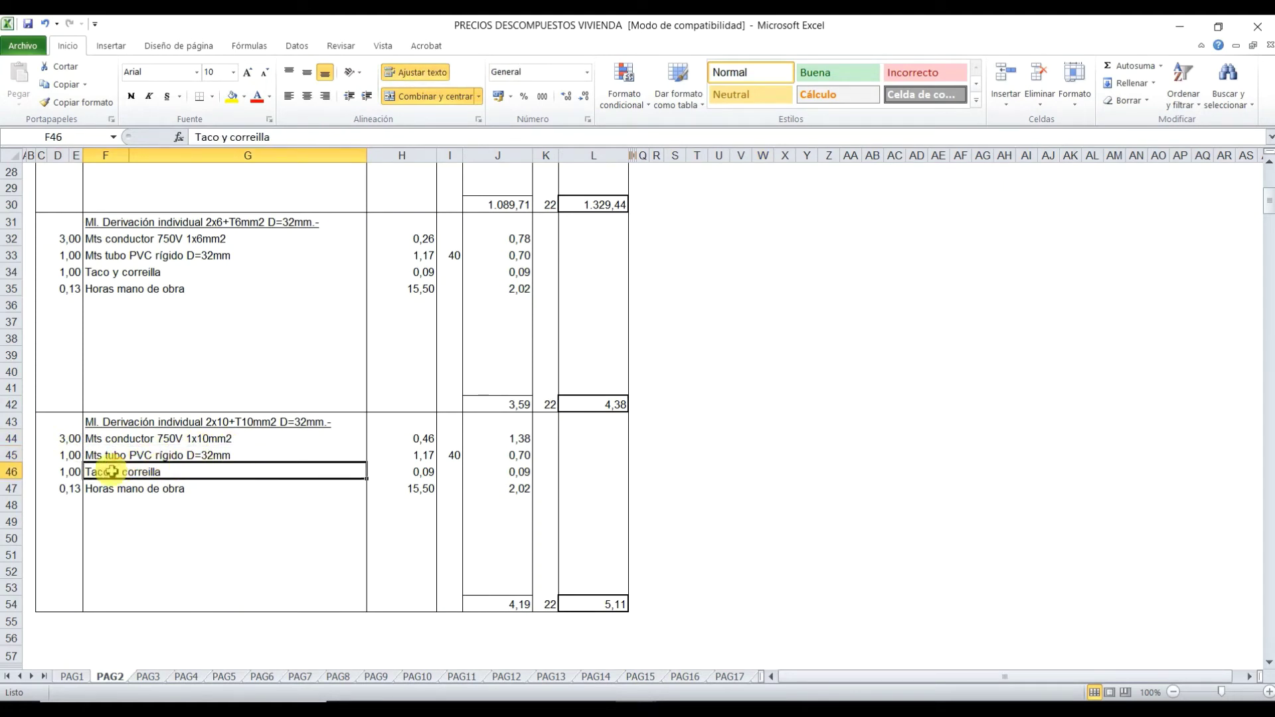
click(143, 490)
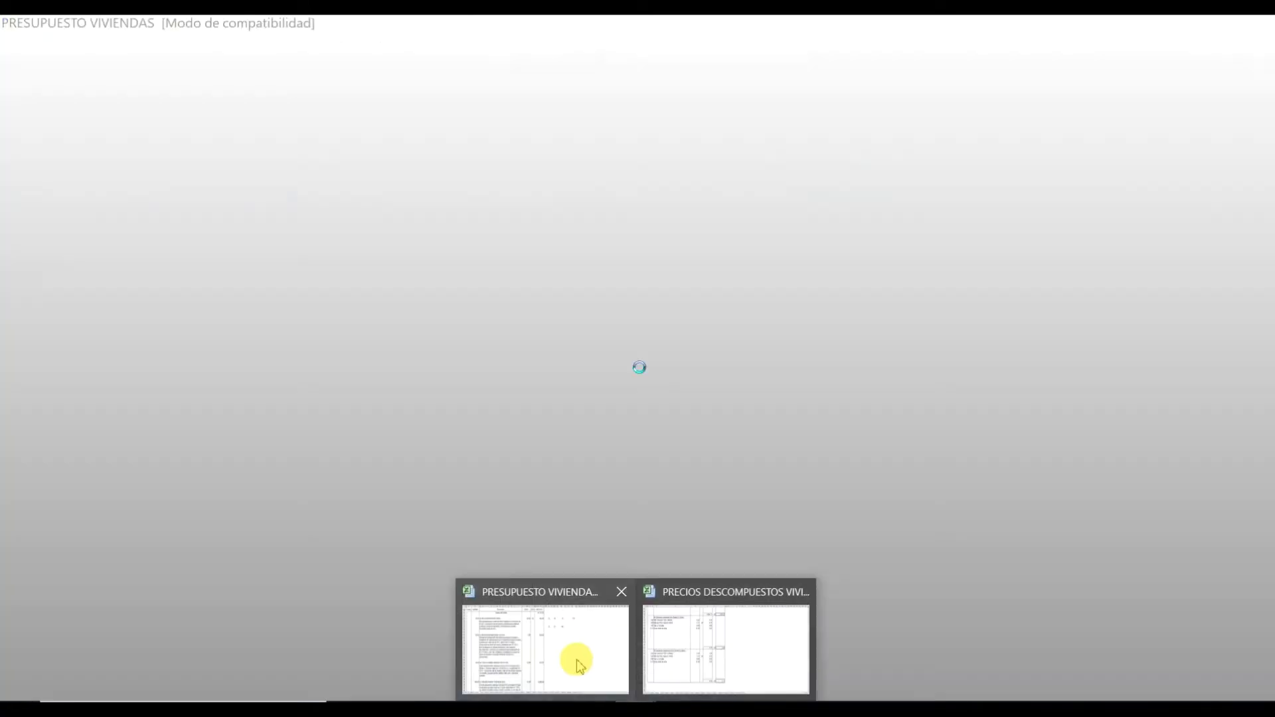
- Return to the budget's PAG2 showing the DERIVACIÓN INDIVIDUAL 3x6 mm2 item at 7,00
click(575, 660)
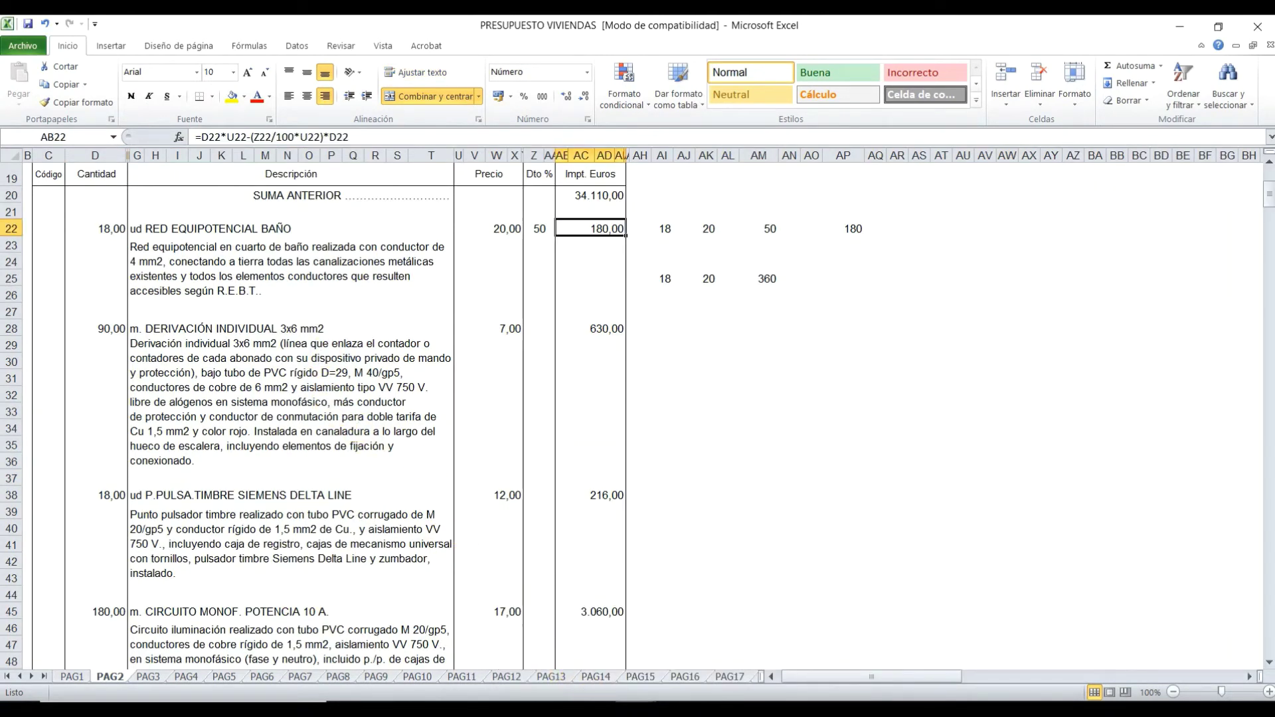
click(684, 658)
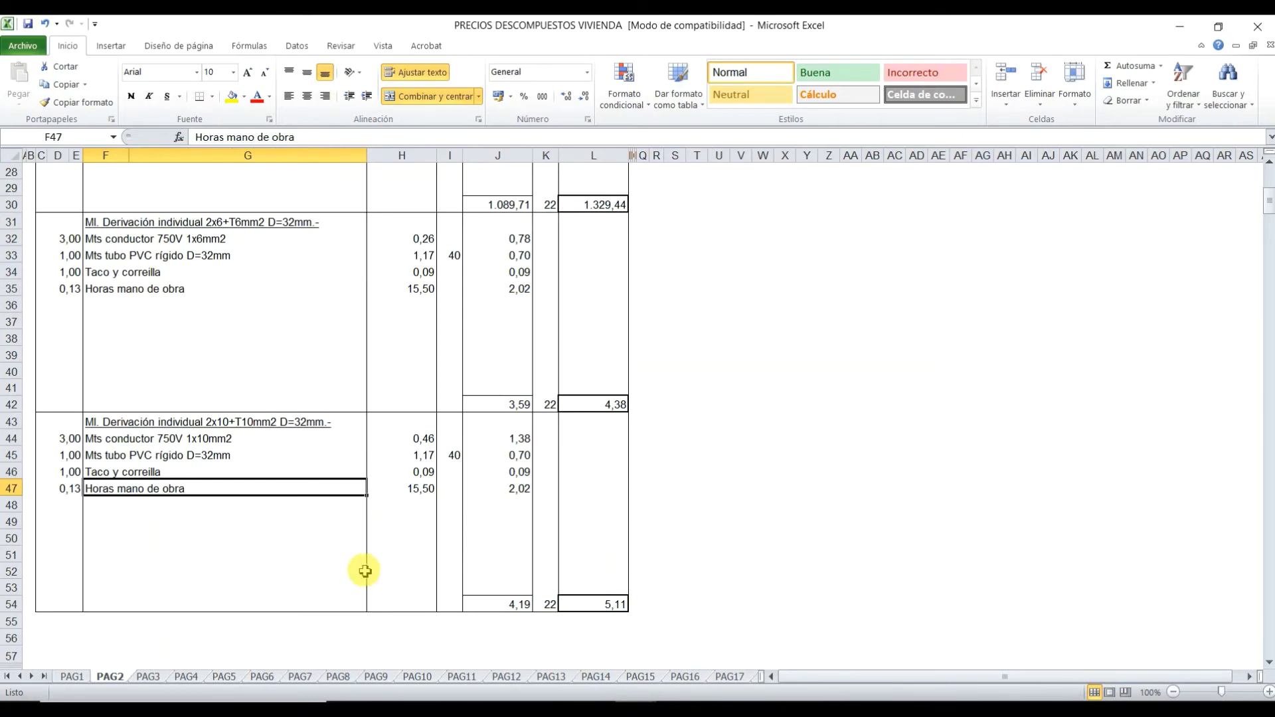
click(578, 661)
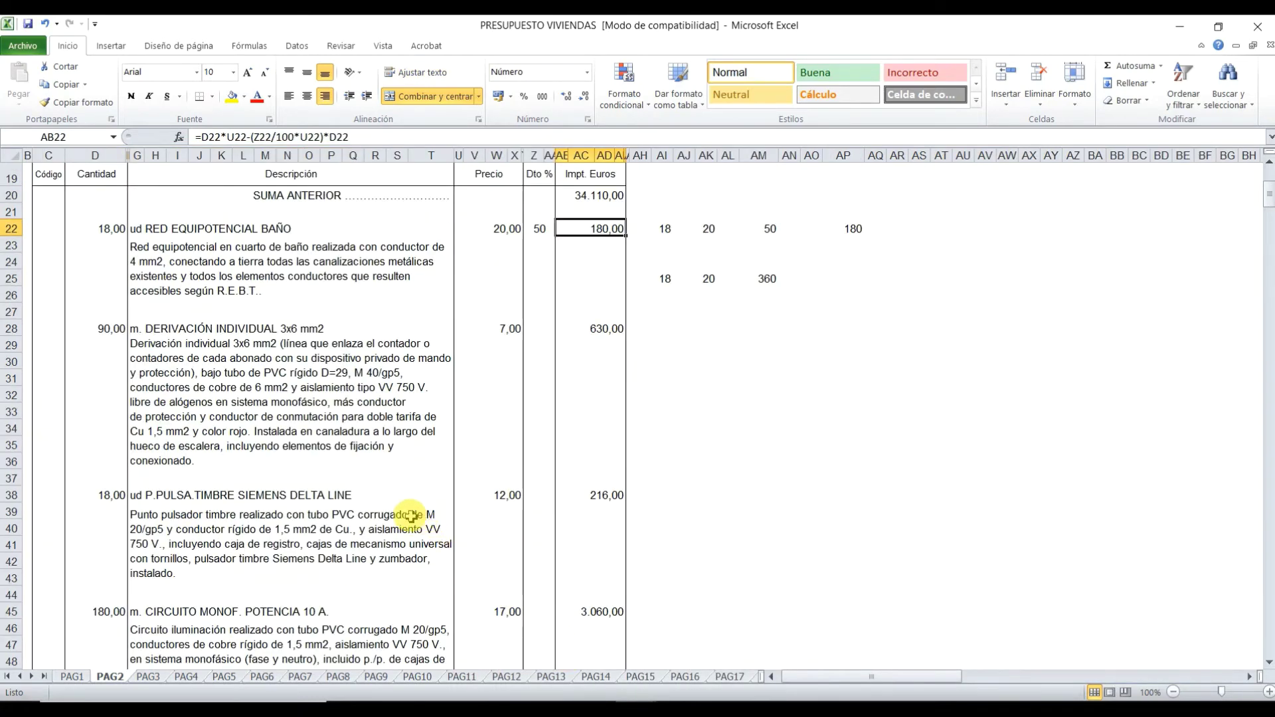
scroll(403, 512, down, 2)
scroll(408, 505, up, 2)
- Retitle F28 to DERIVACIÓN INDIVIDUAL 3x10 mm2 and set its unit price to 5,11
double_click(294, 330)
text(10)
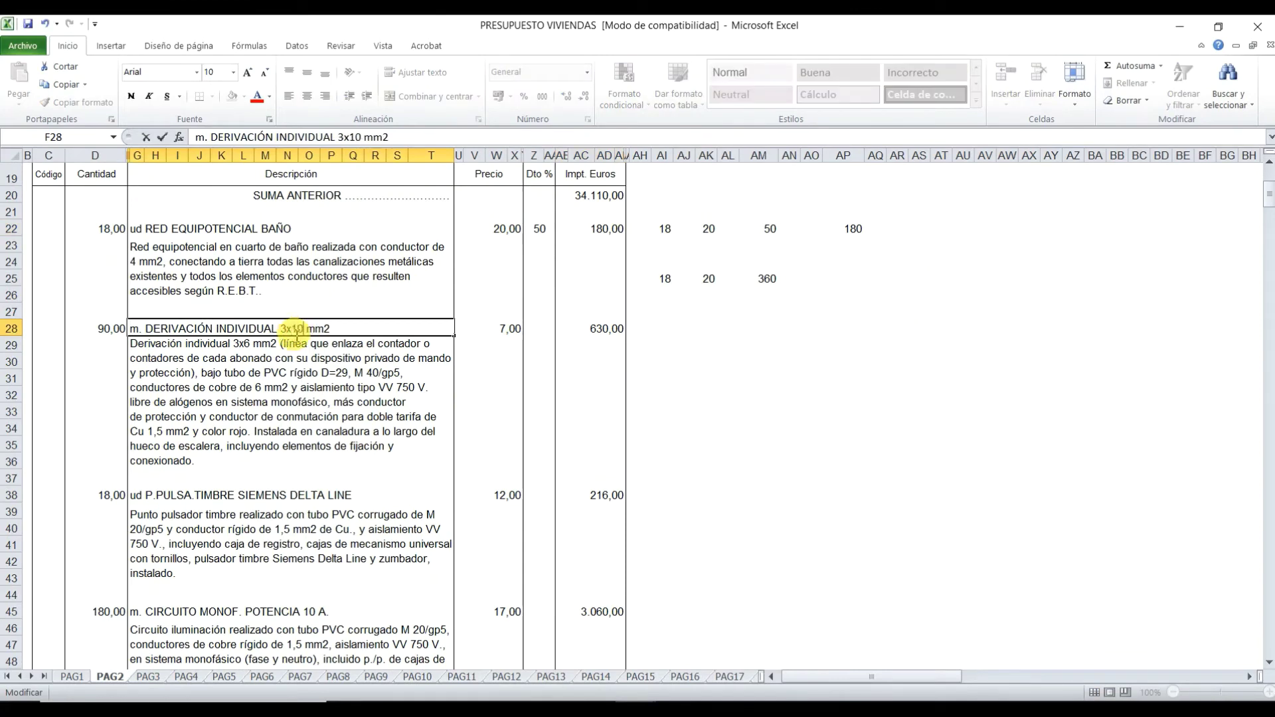
click(492, 327)
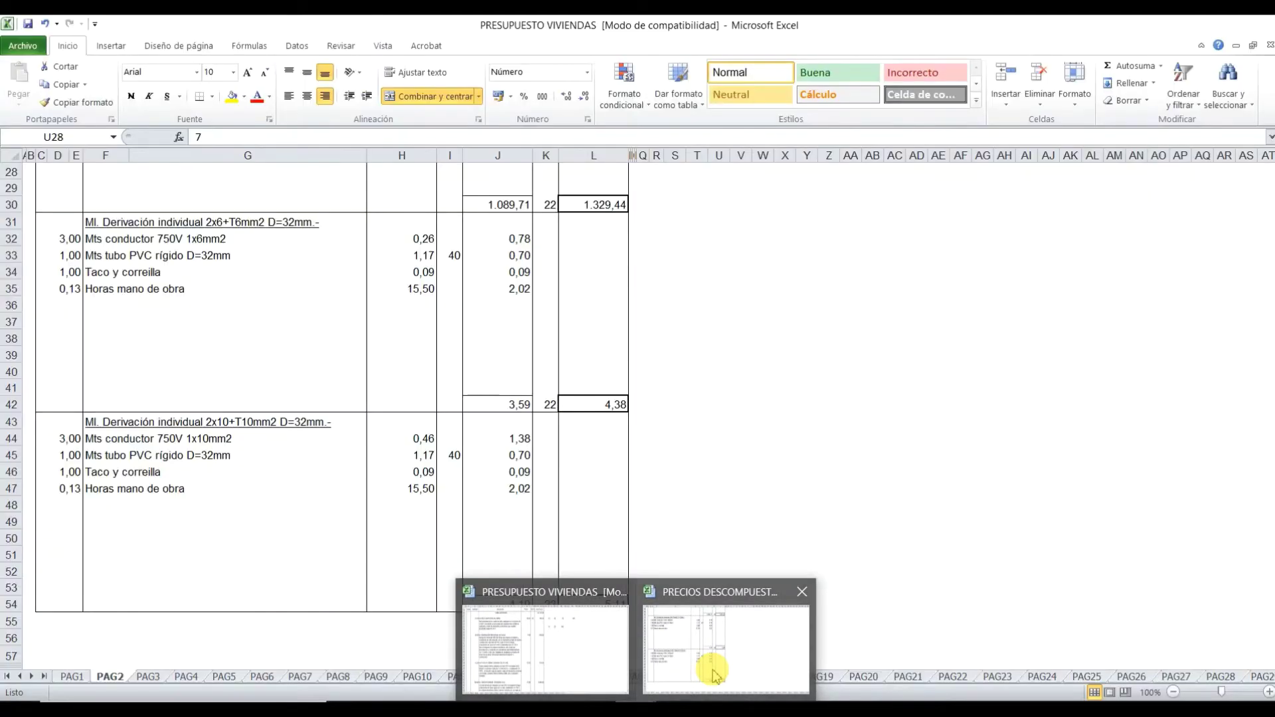
click(715, 675)
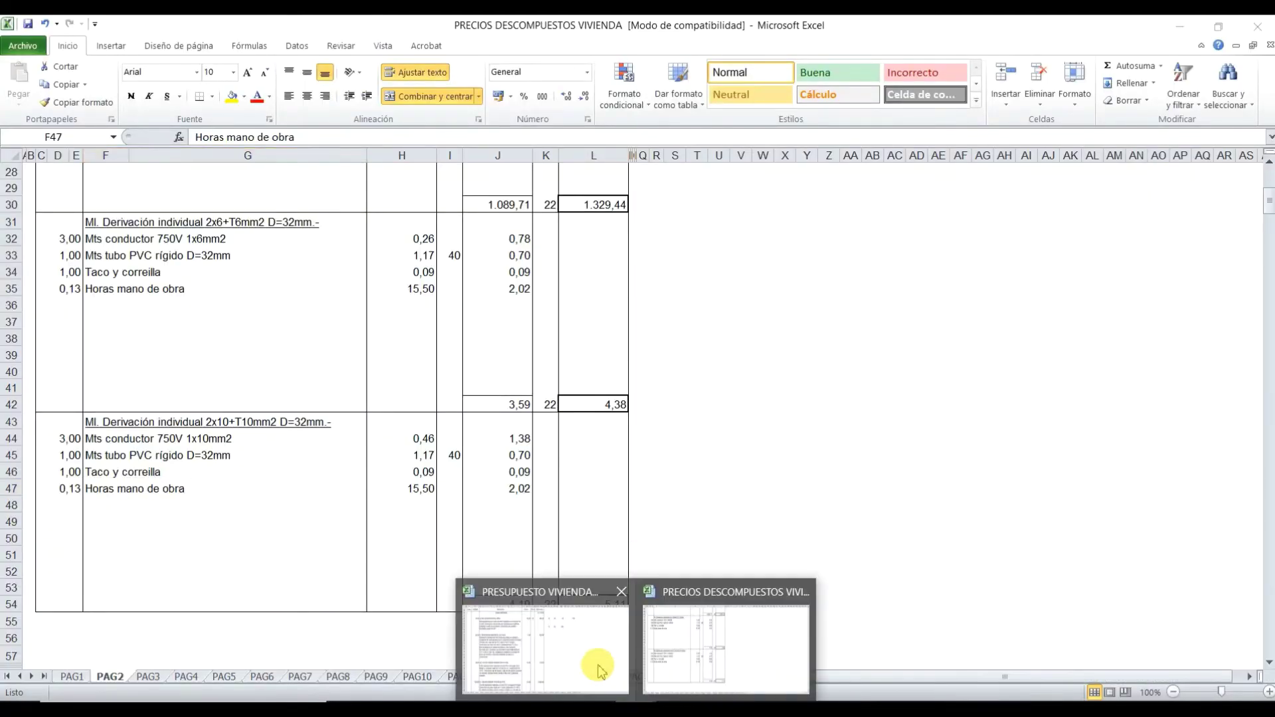
click(531, 644)
text(5,11)
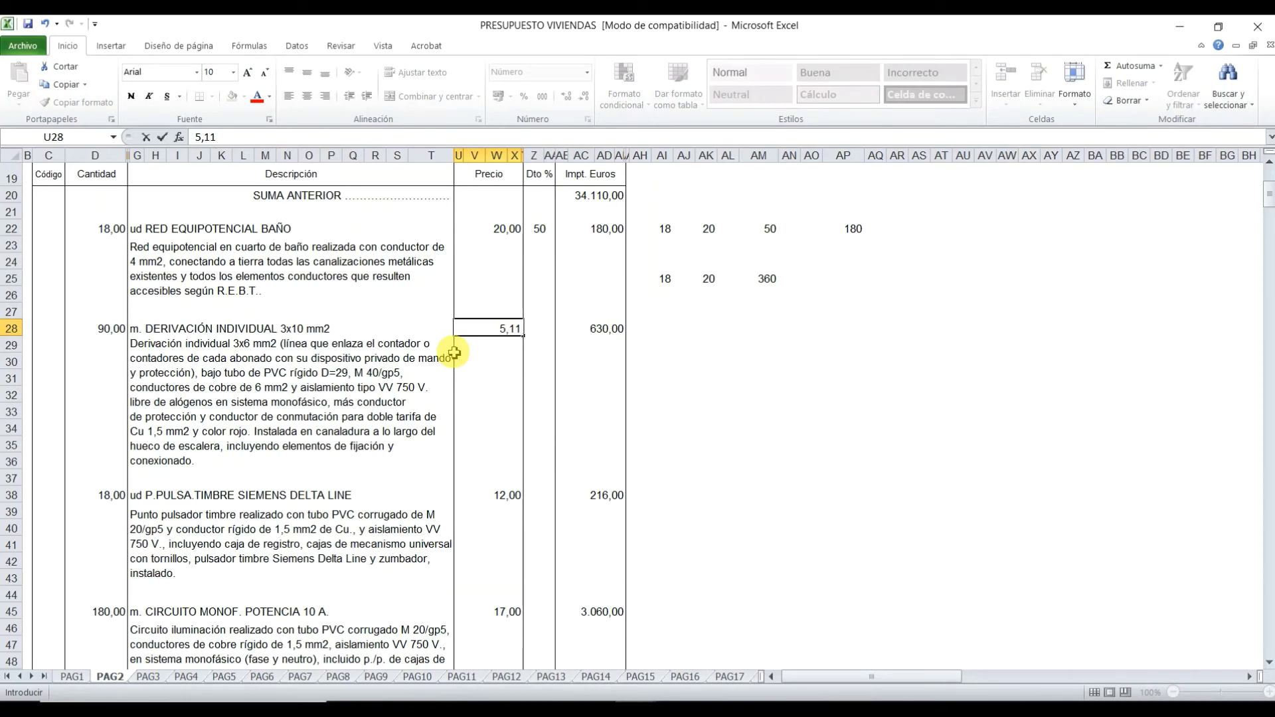
key(Return)
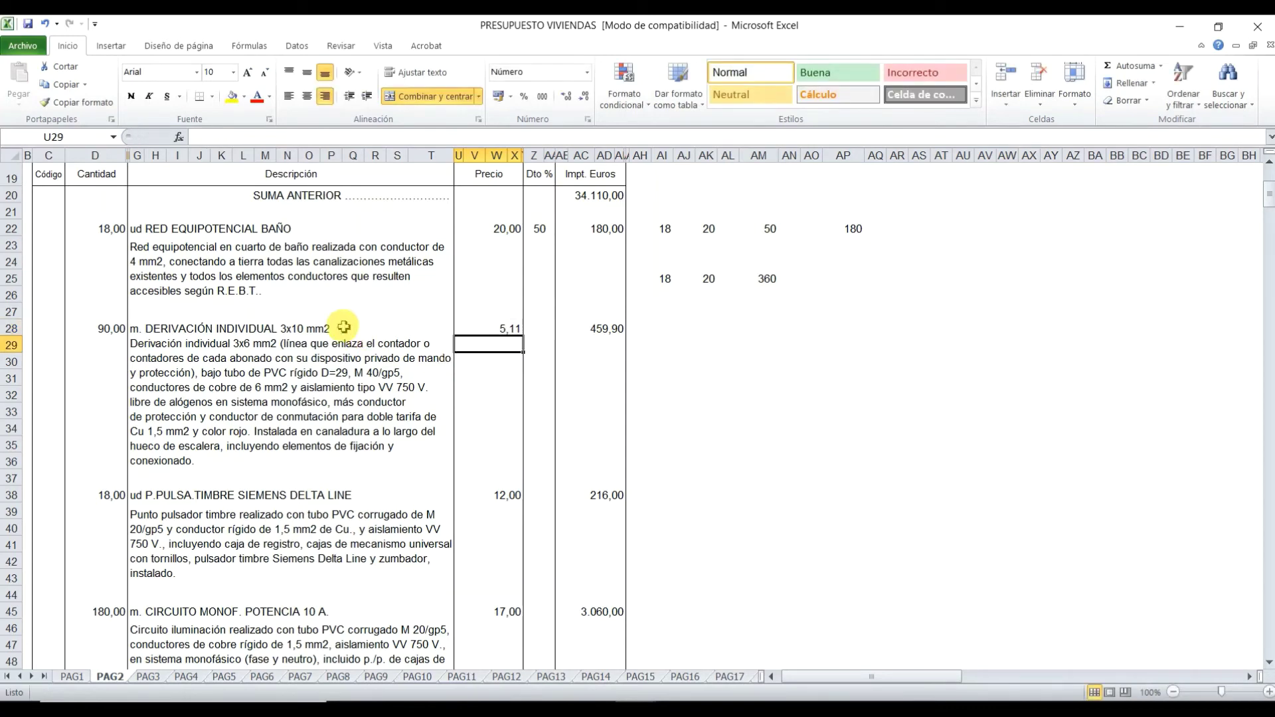
- Update the item's description, replacing both 6 mm2 conductor sizes with 10 mm2
click(241, 342)
double_click(242, 344)
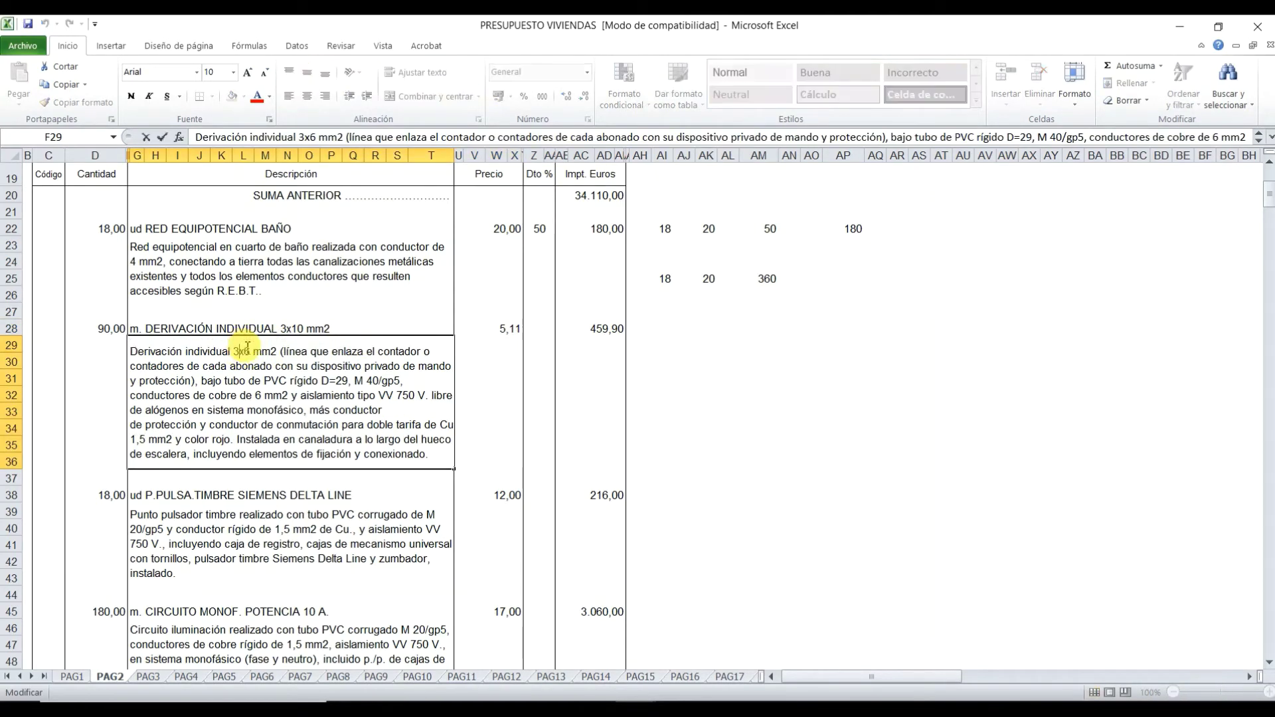
text(10)
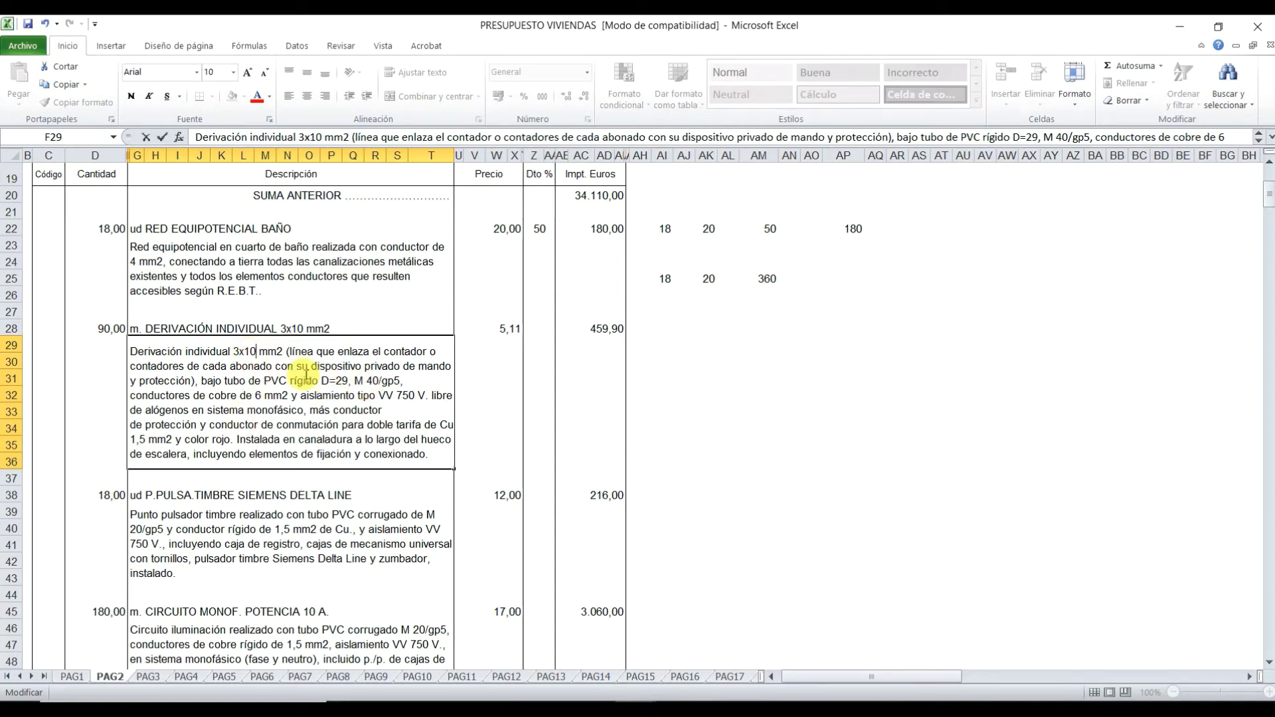
click(263, 396)
key(BackSpace)
text(1)
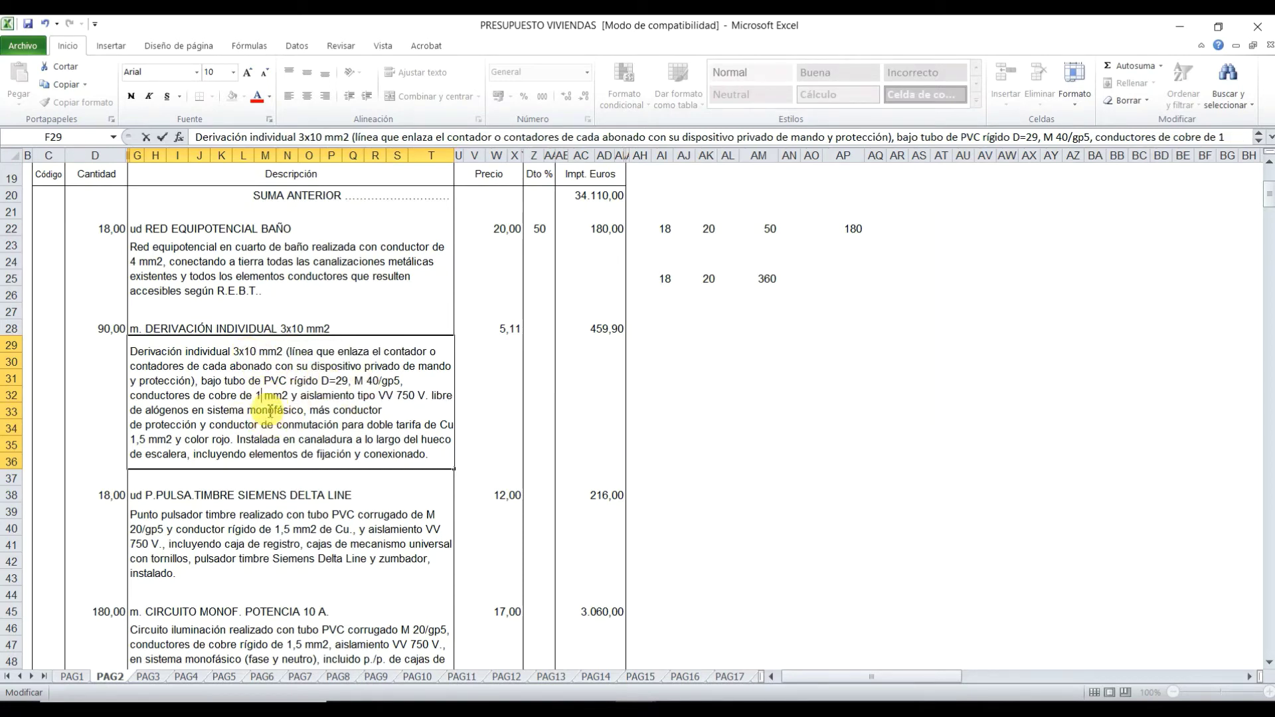
text(0)
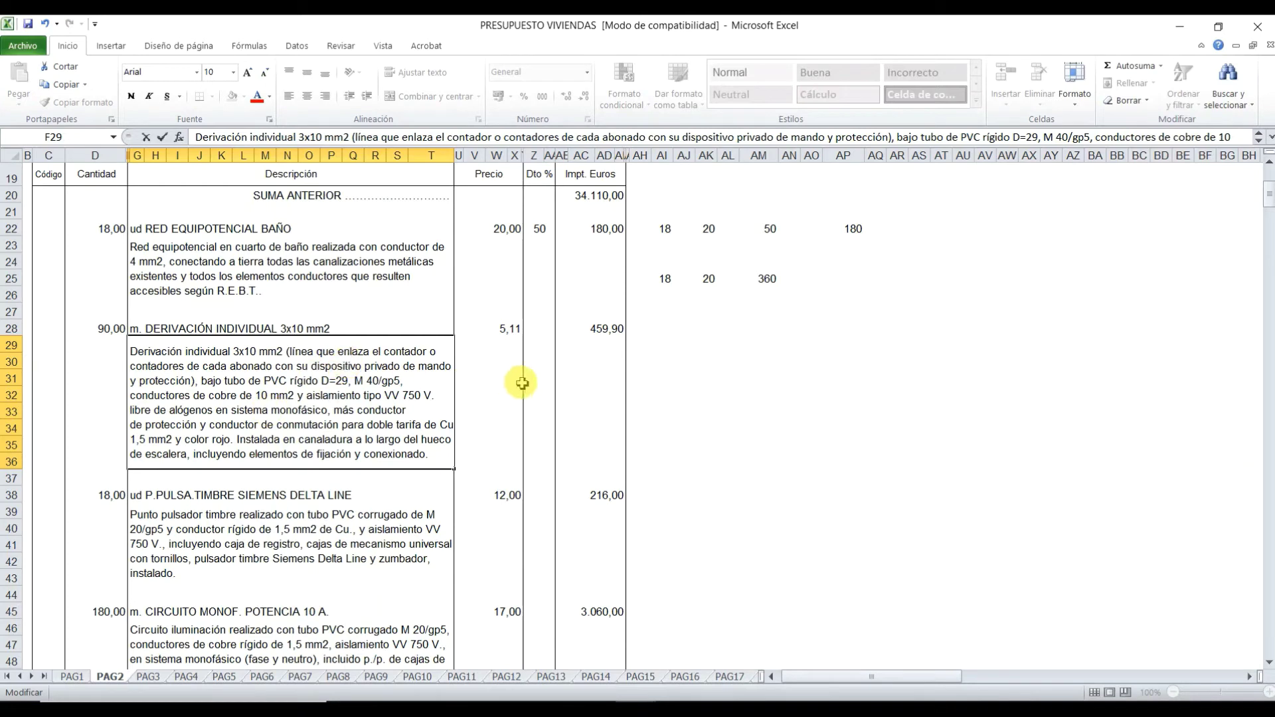
click(505, 378)
- On sheet PAG1, inspect the first items, including CAJA GENERAL DE PROTECCIÓN and the control panel
scroll(537, 278, up, 3)
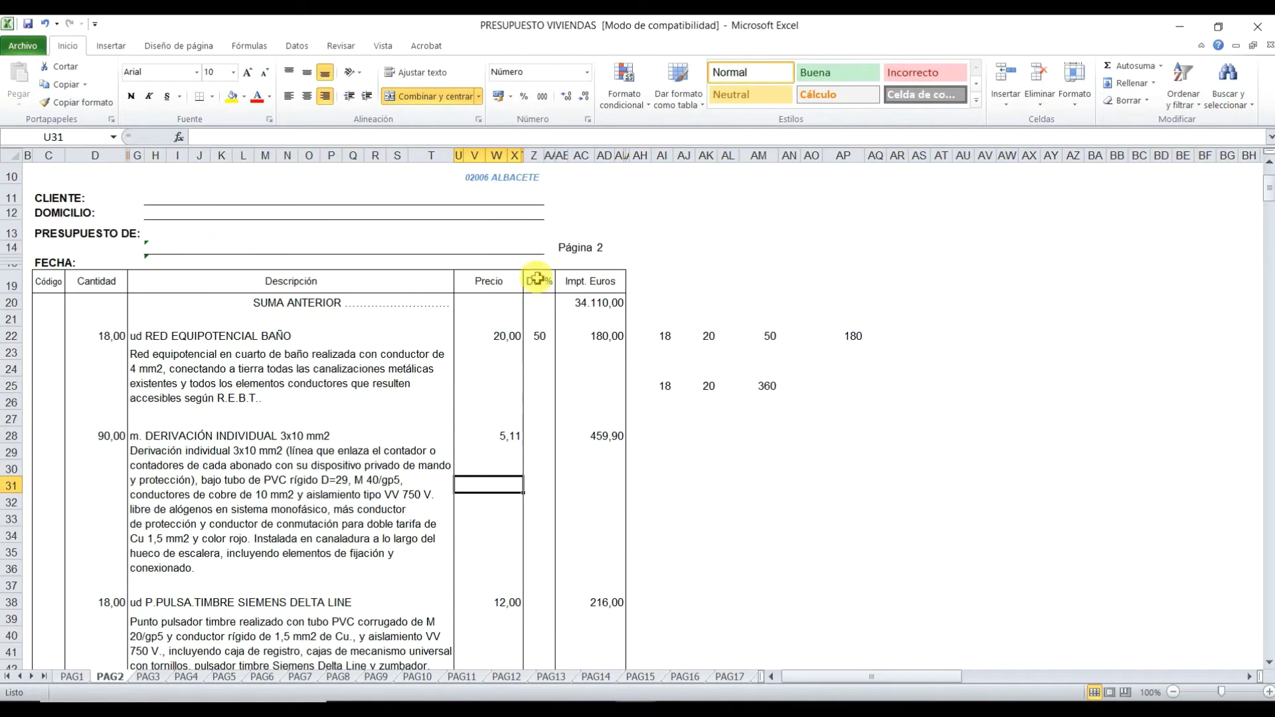
scroll(562, 352, up, 2)
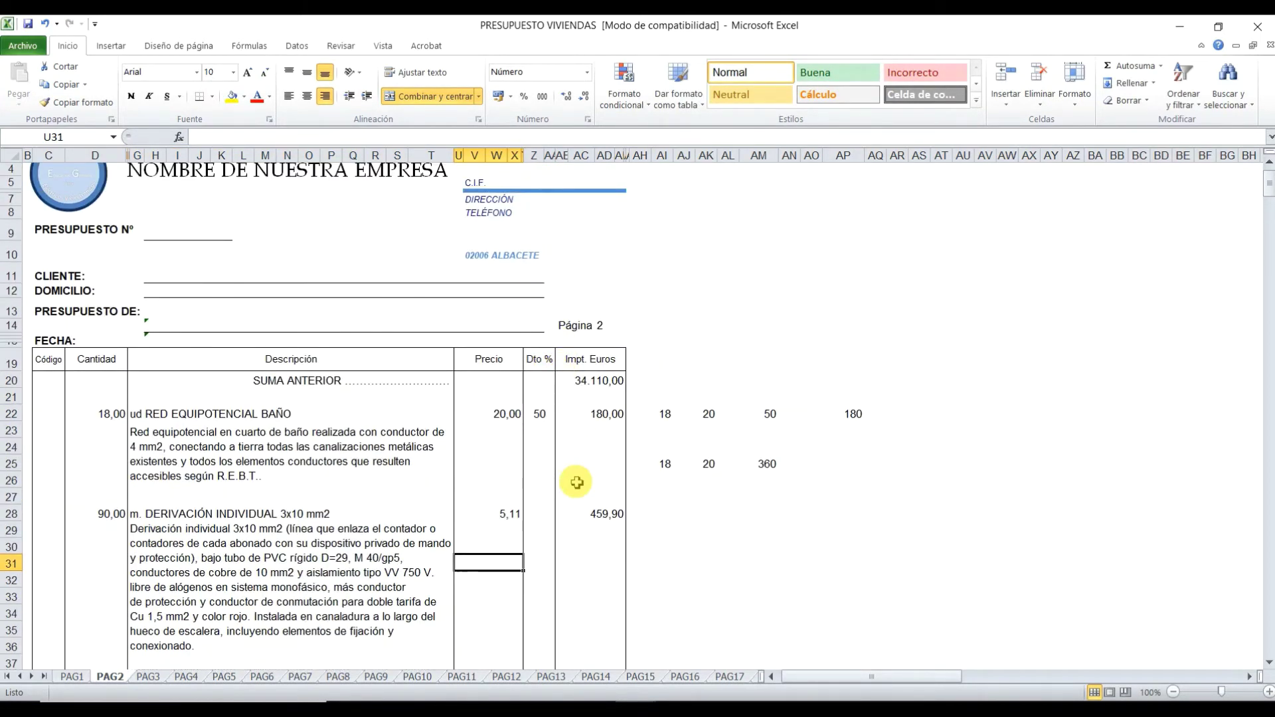
scroll(577, 483, up, 1)
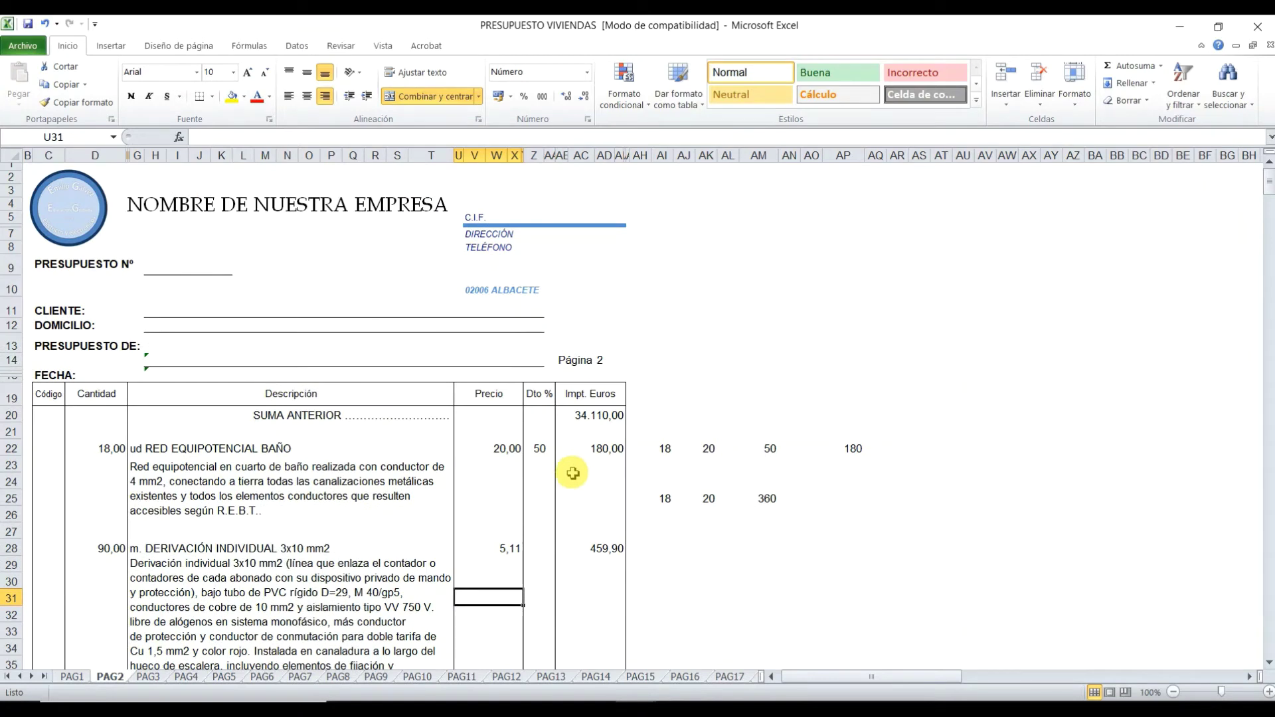
click(79, 677)
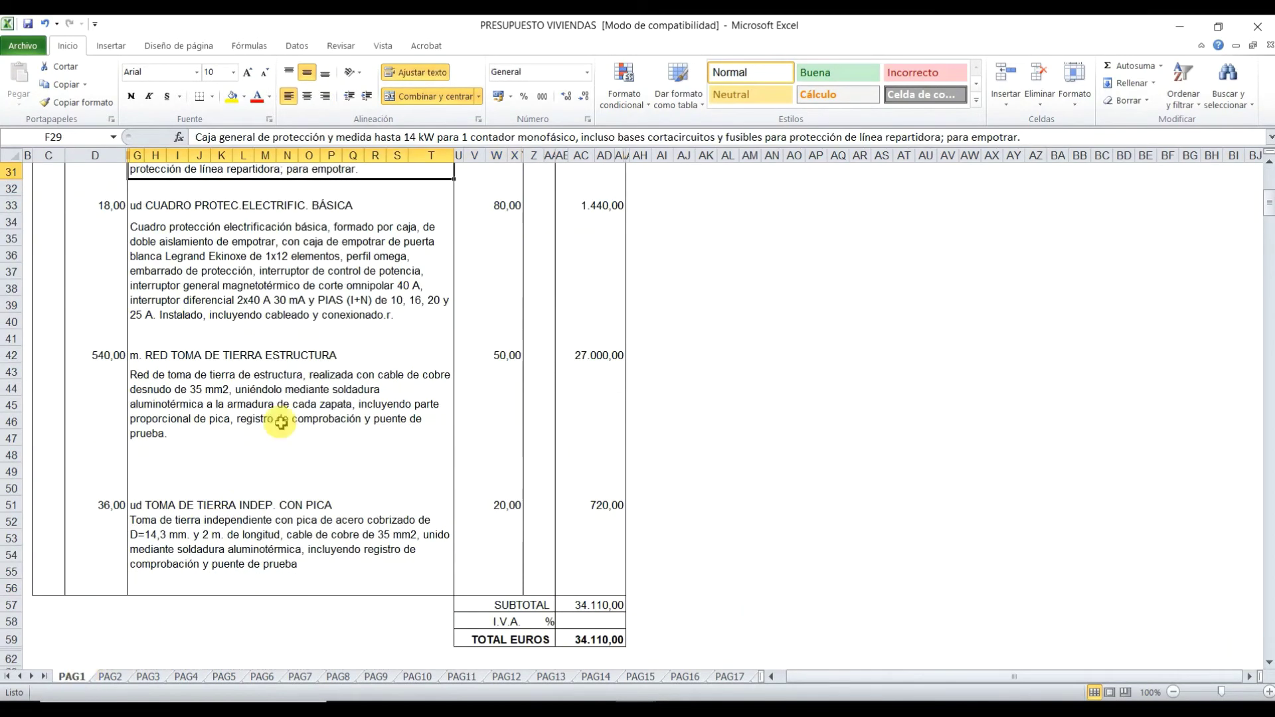
scroll(309, 397, up, 6)
scroll(308, 397, up, 3)
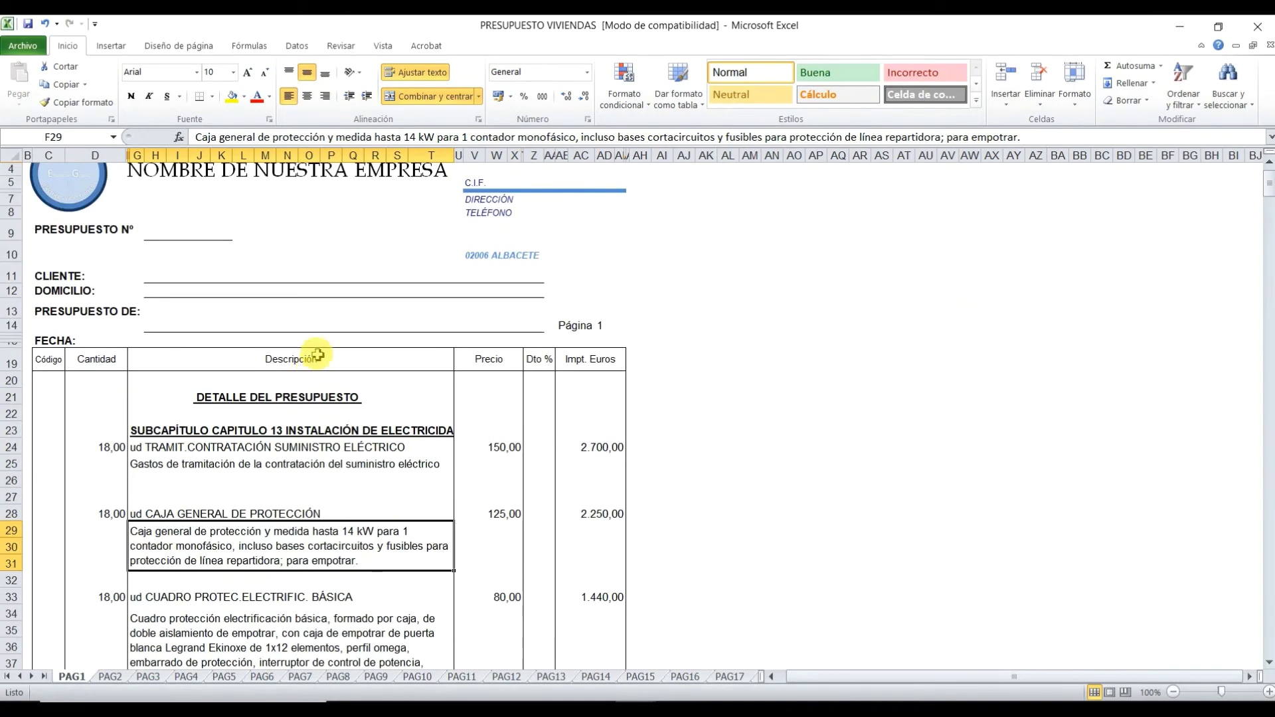
scroll(362, 213, up, 1)
scroll(356, 235, down, 1)
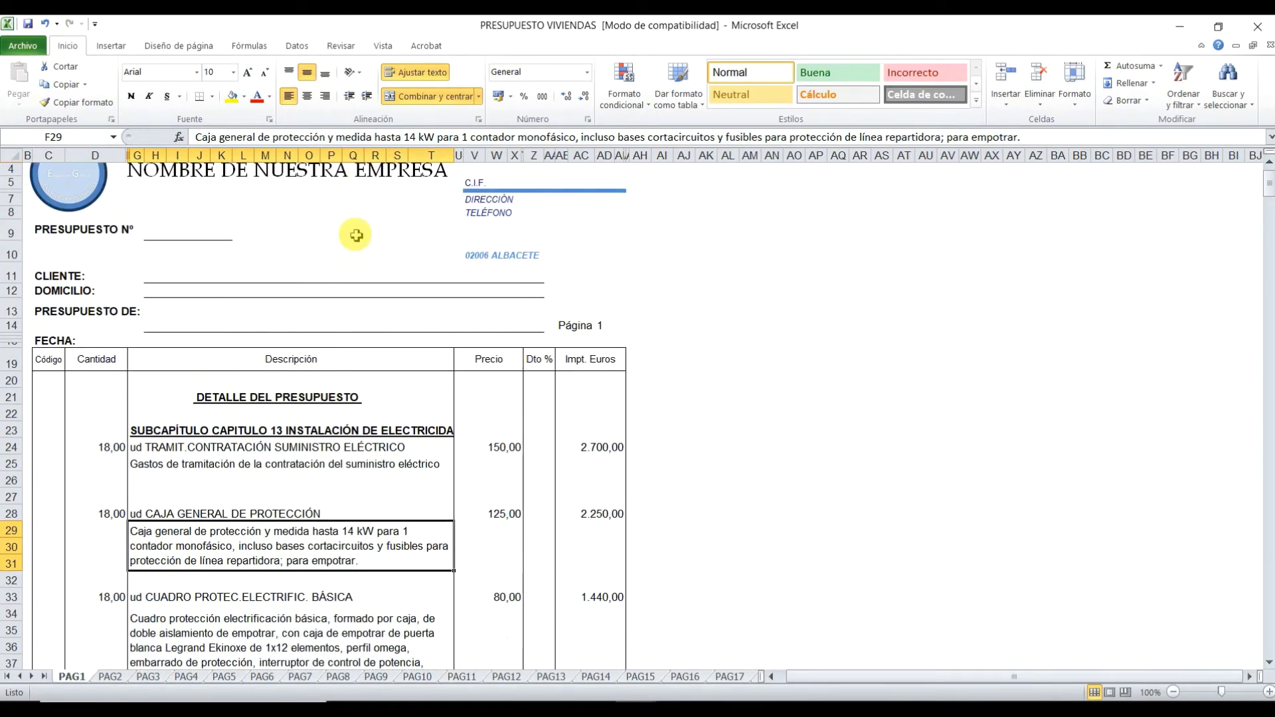
scroll(356, 235, down, 2)
scroll(372, 245, down, 5)
scroll(399, 279, down, 2)
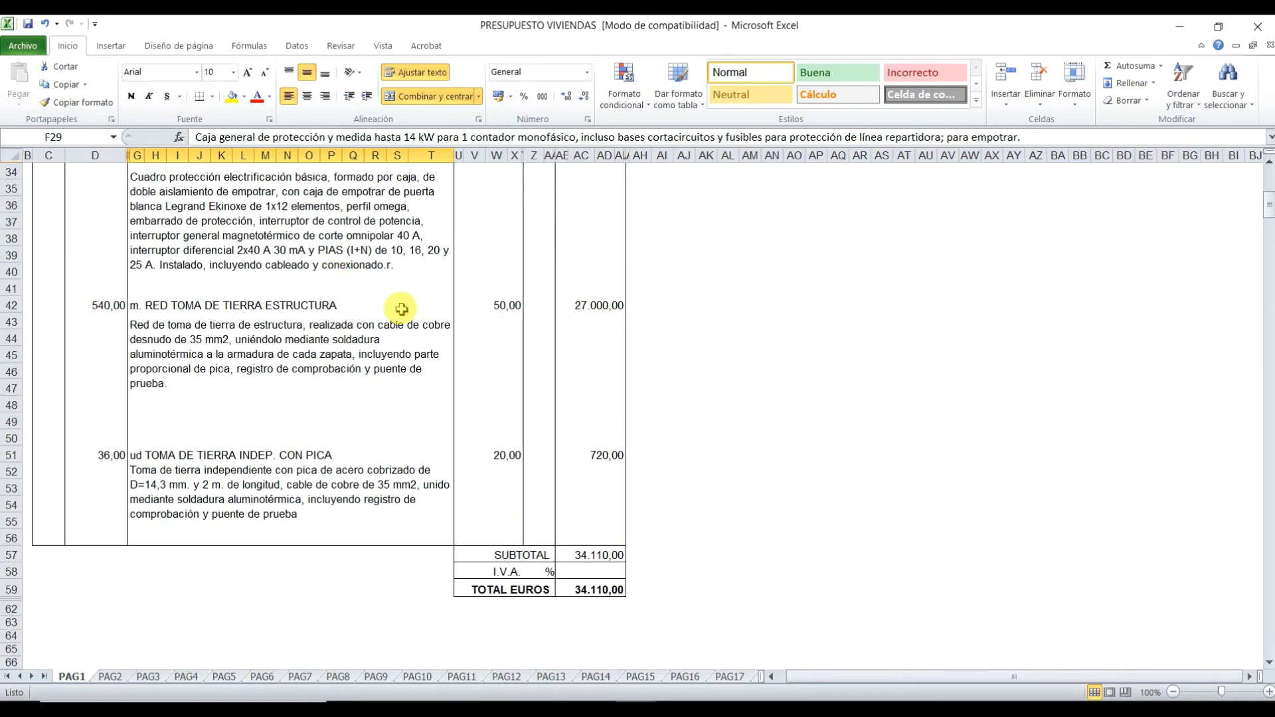
scroll(383, 306, up, 5)
scroll(383, 306, up, 1)
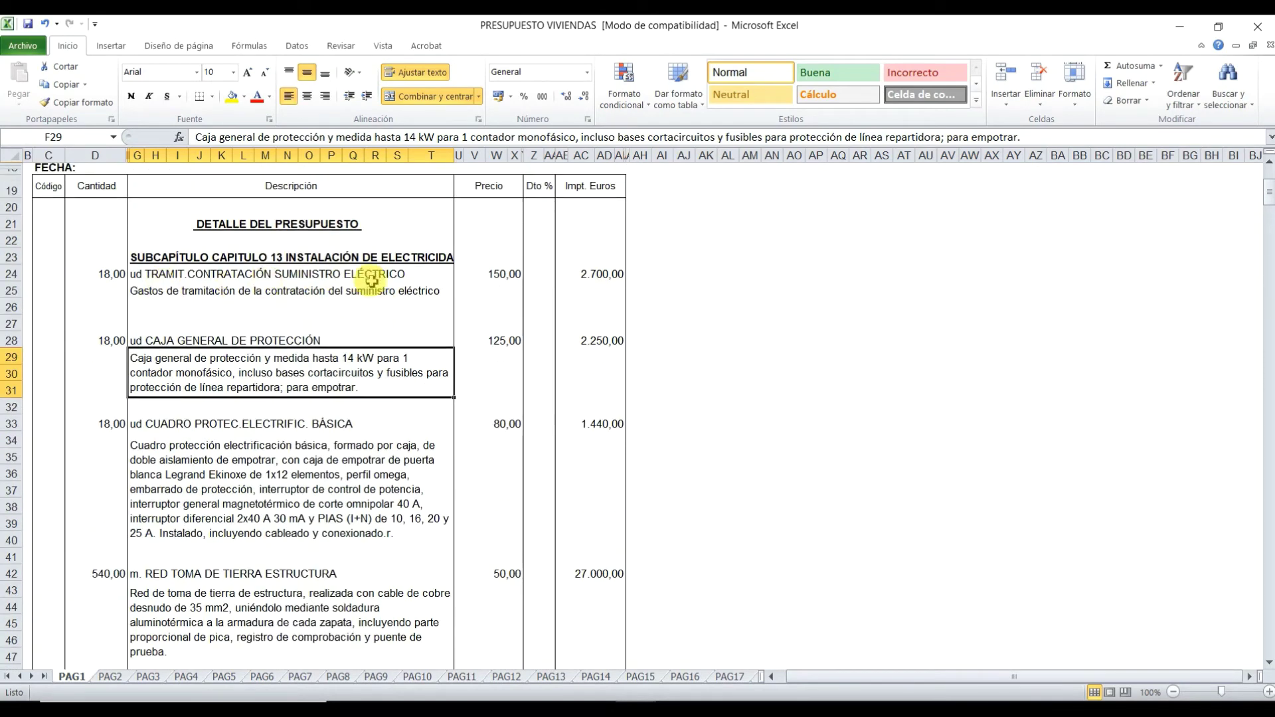
click(302, 276)
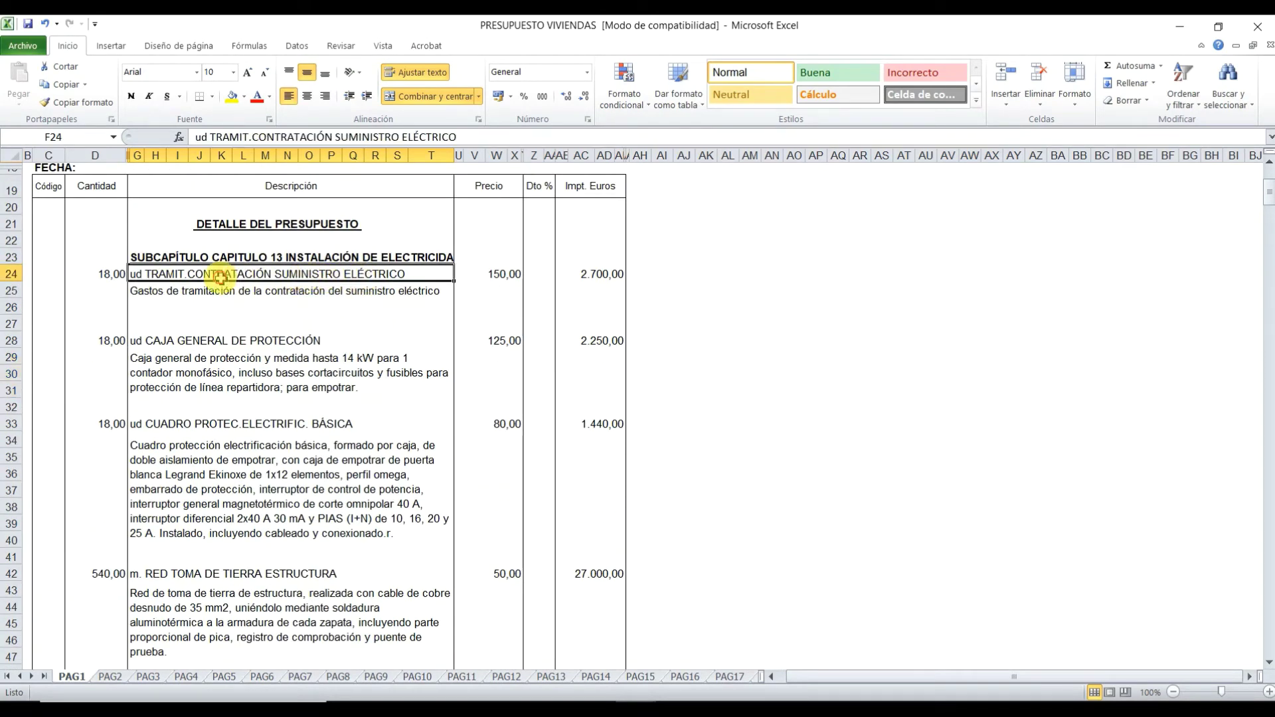
click(217, 342)
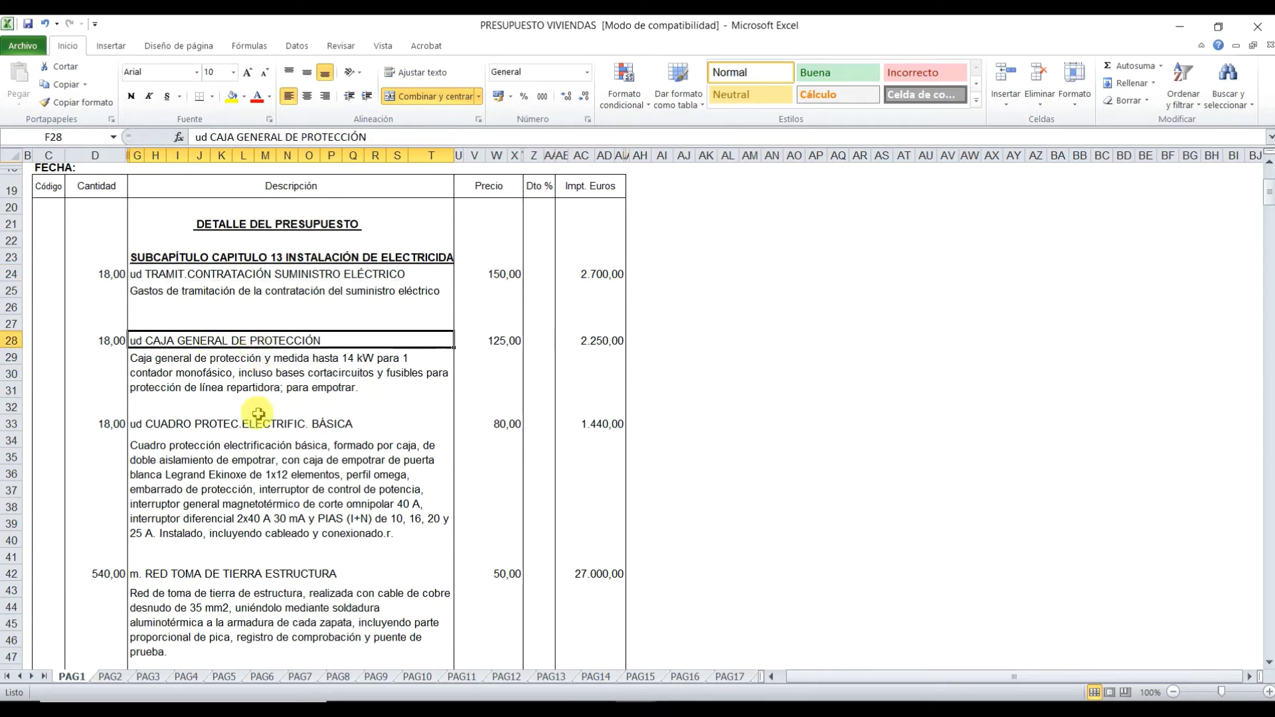
click(263, 435)
- Scroll through the page and check the subtotal =SUMA(AB21:AE56), giving 34.110,00
scroll(276, 453, down, 2)
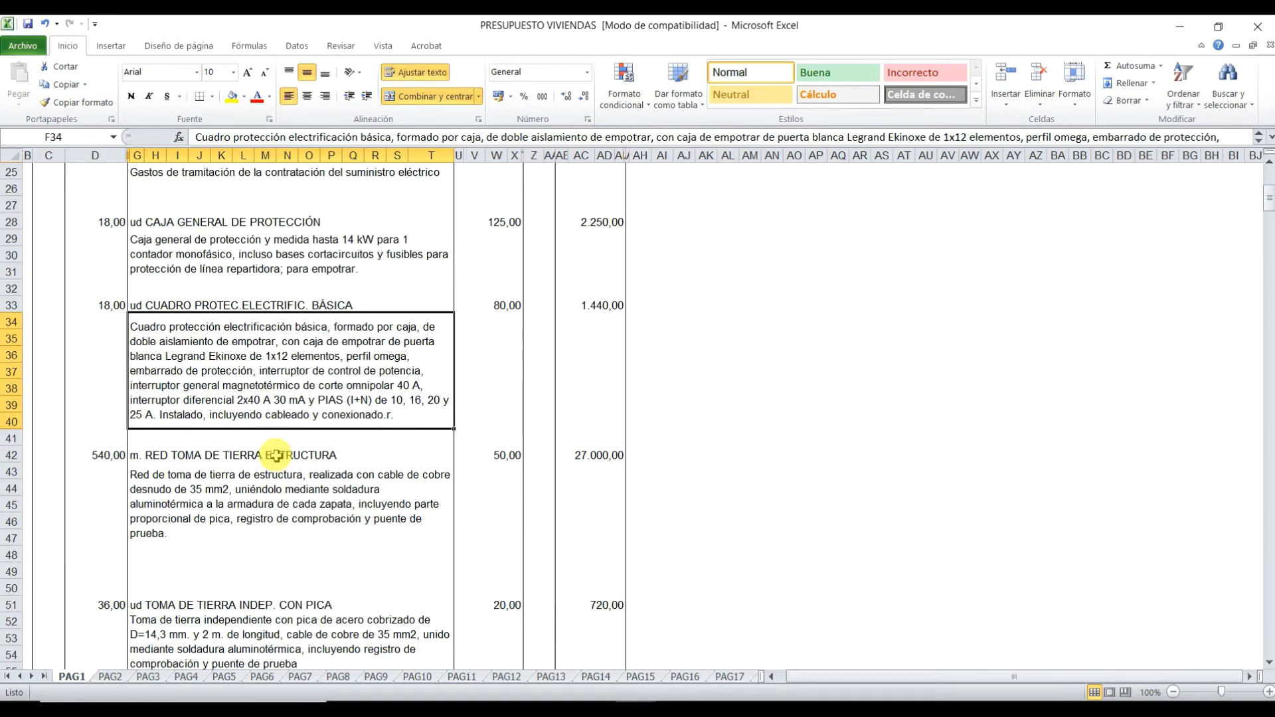
scroll(366, 366, up, 4)
scroll(399, 329, up, 3)
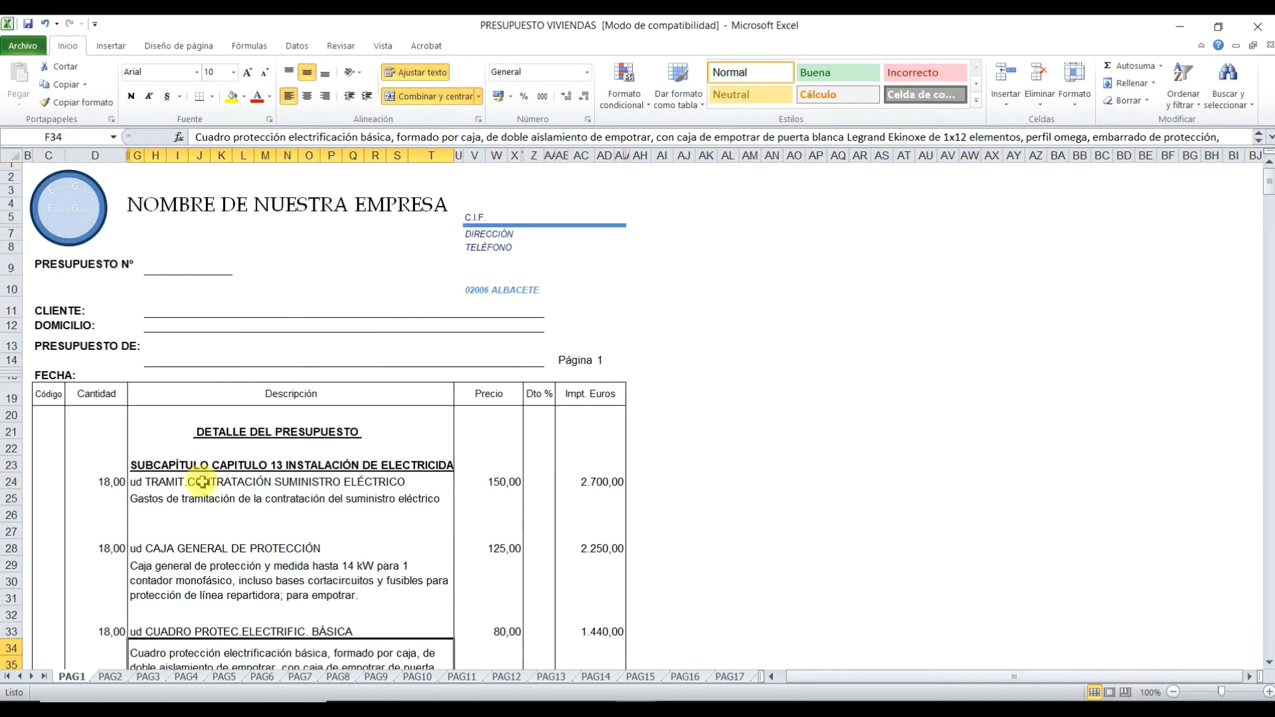
scroll(352, 491, down, 2)
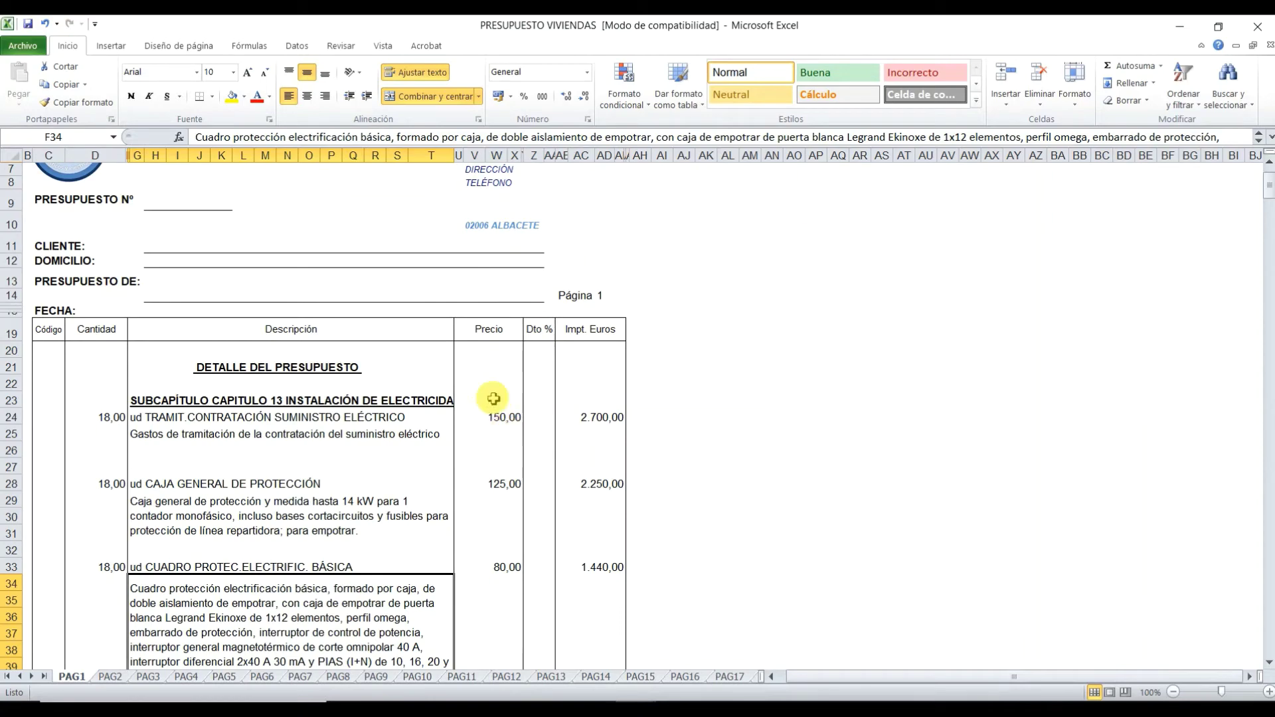
scroll(141, 232, up, 2)
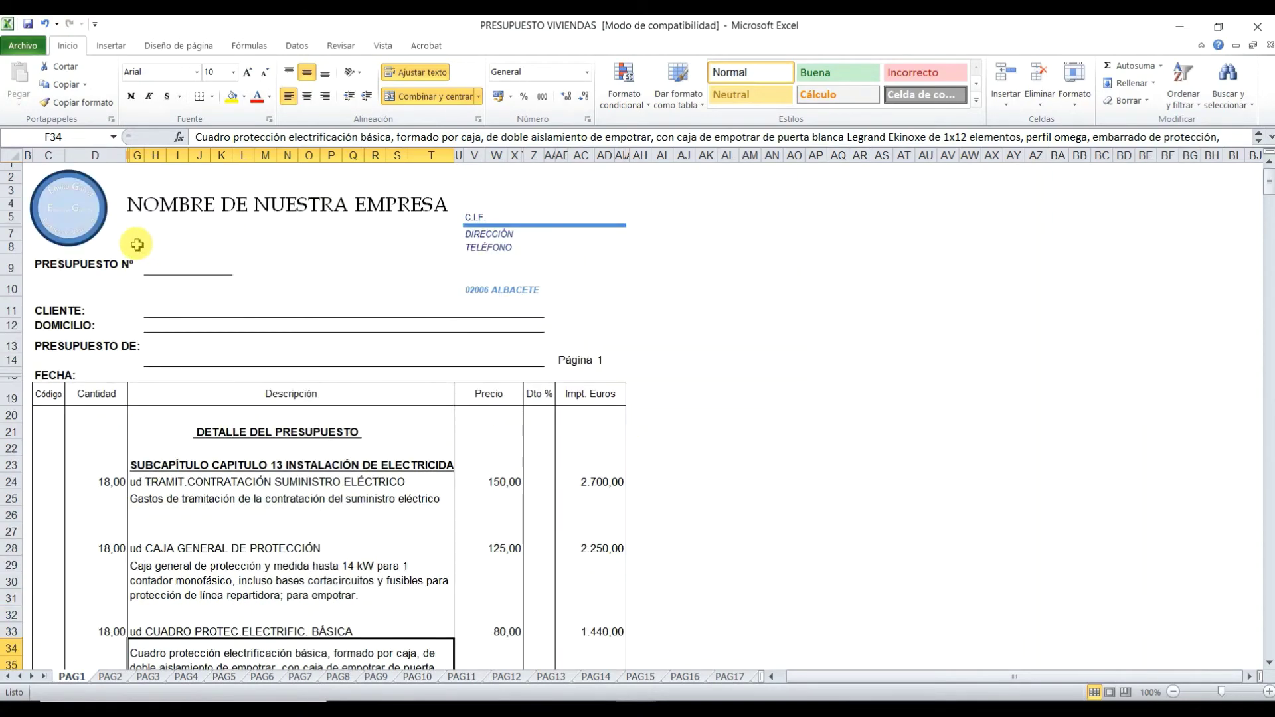
scroll(277, 513, down, 6)
scroll(262, 412, down, 5)
scroll(125, 582, down, 4)
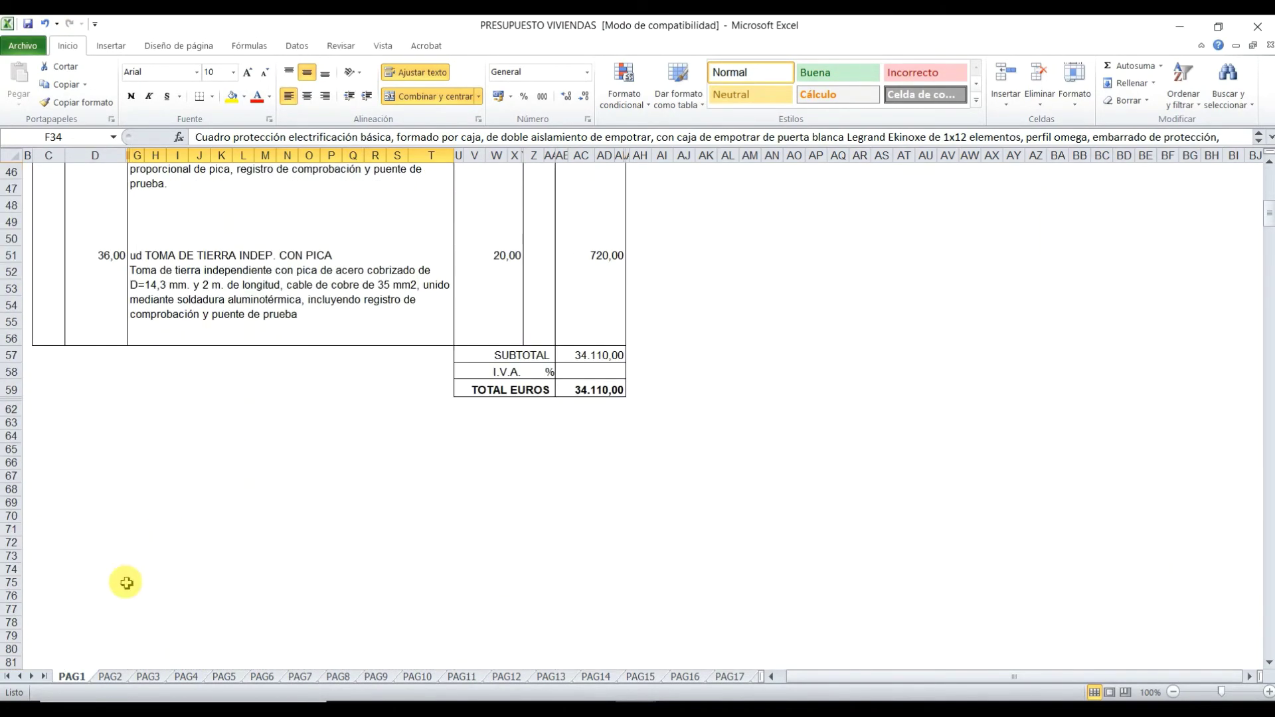
scroll(385, 464, up, 2)
scroll(490, 436, up, 3)
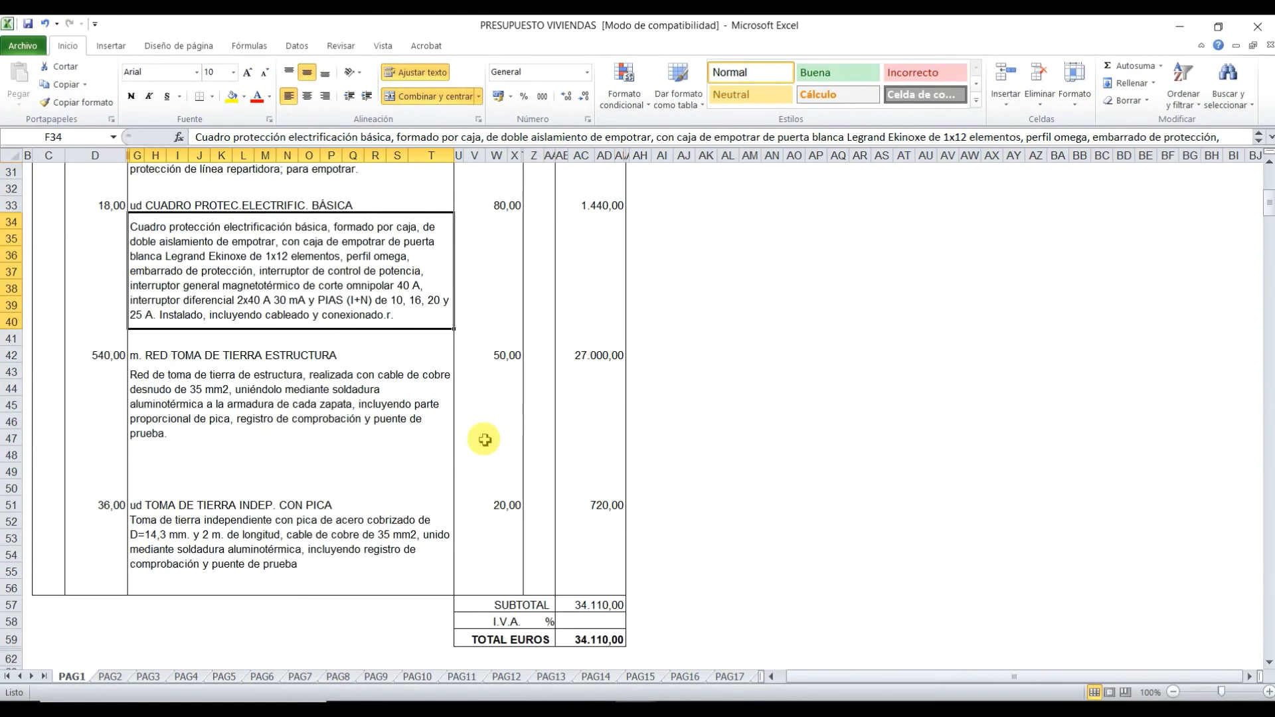
scroll(485, 440, up, 4)
scroll(431, 342, up, 5)
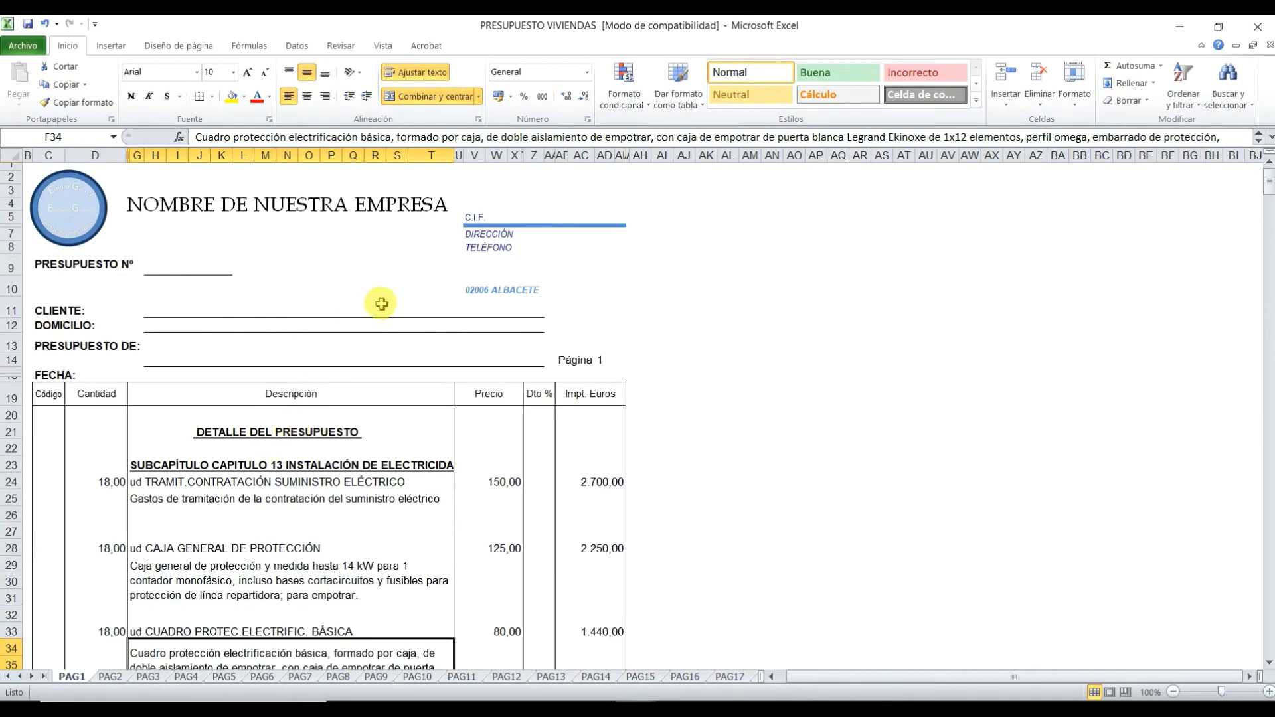
scroll(381, 302, down, 5)
scroll(384, 305, down, 5)
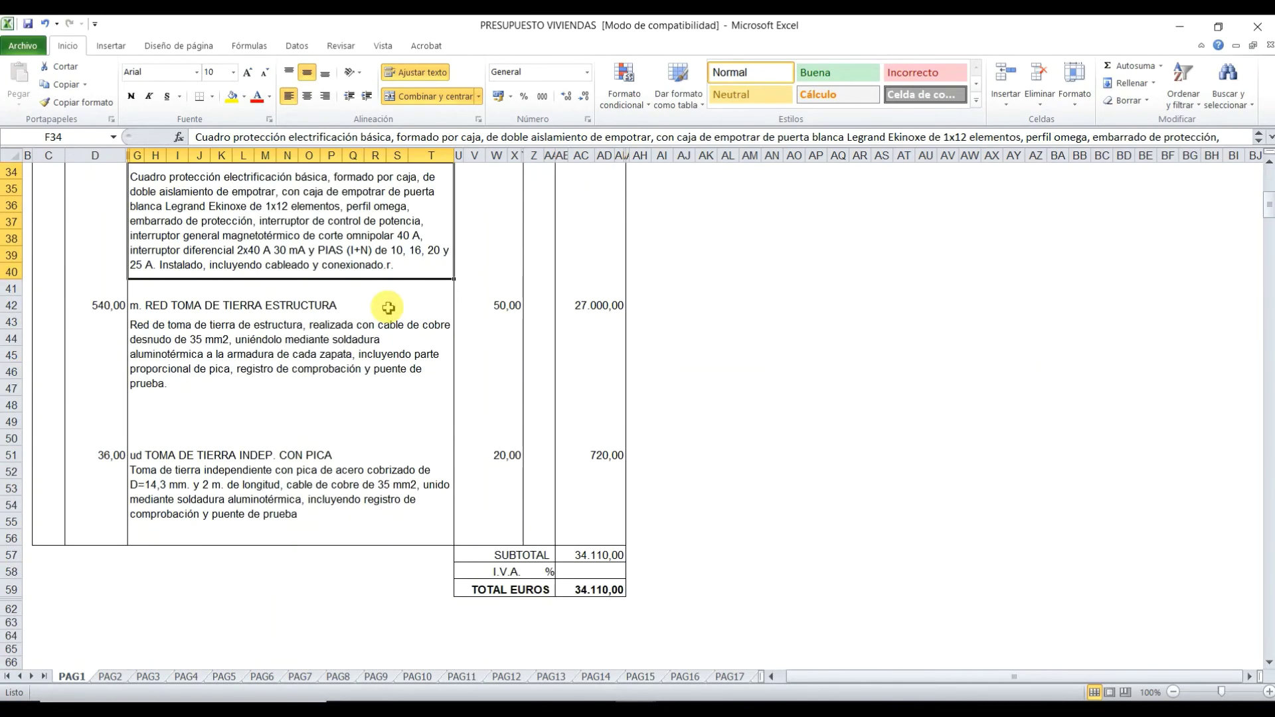
scroll(399, 345, down, 2)
scroll(491, 412, up, 6)
scroll(495, 405, up, 4)
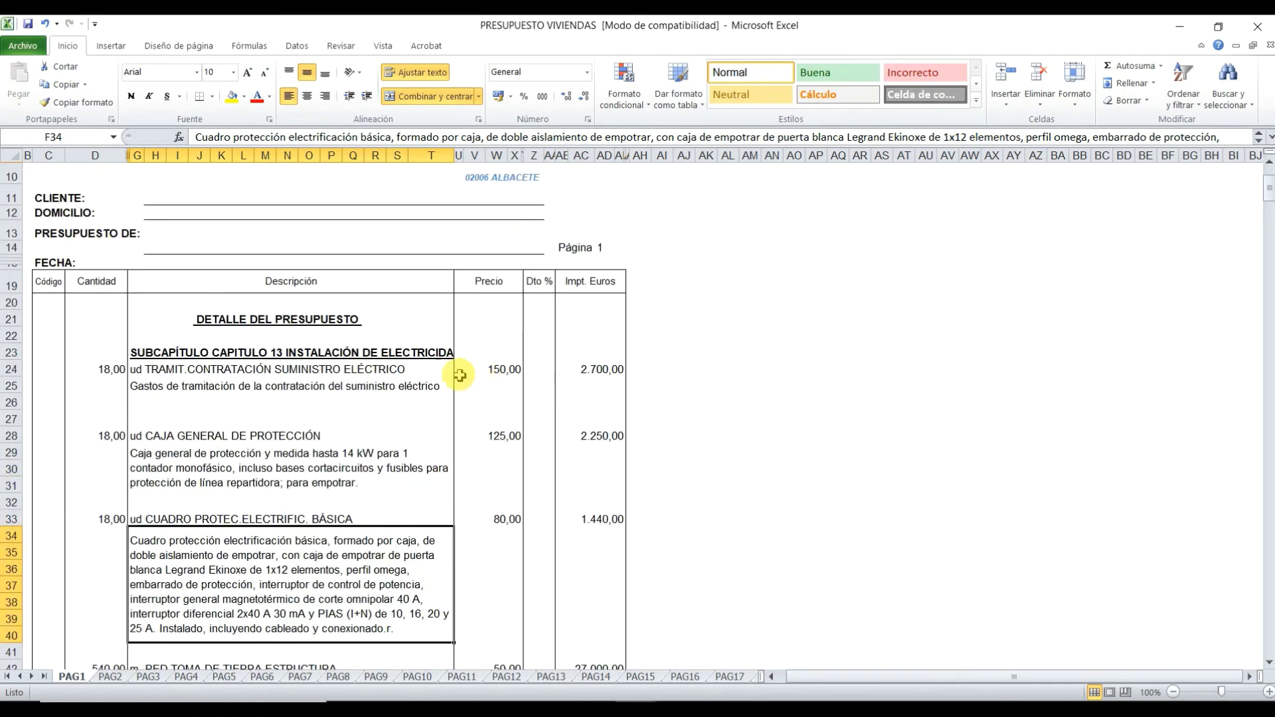
scroll(583, 372, down, 4)
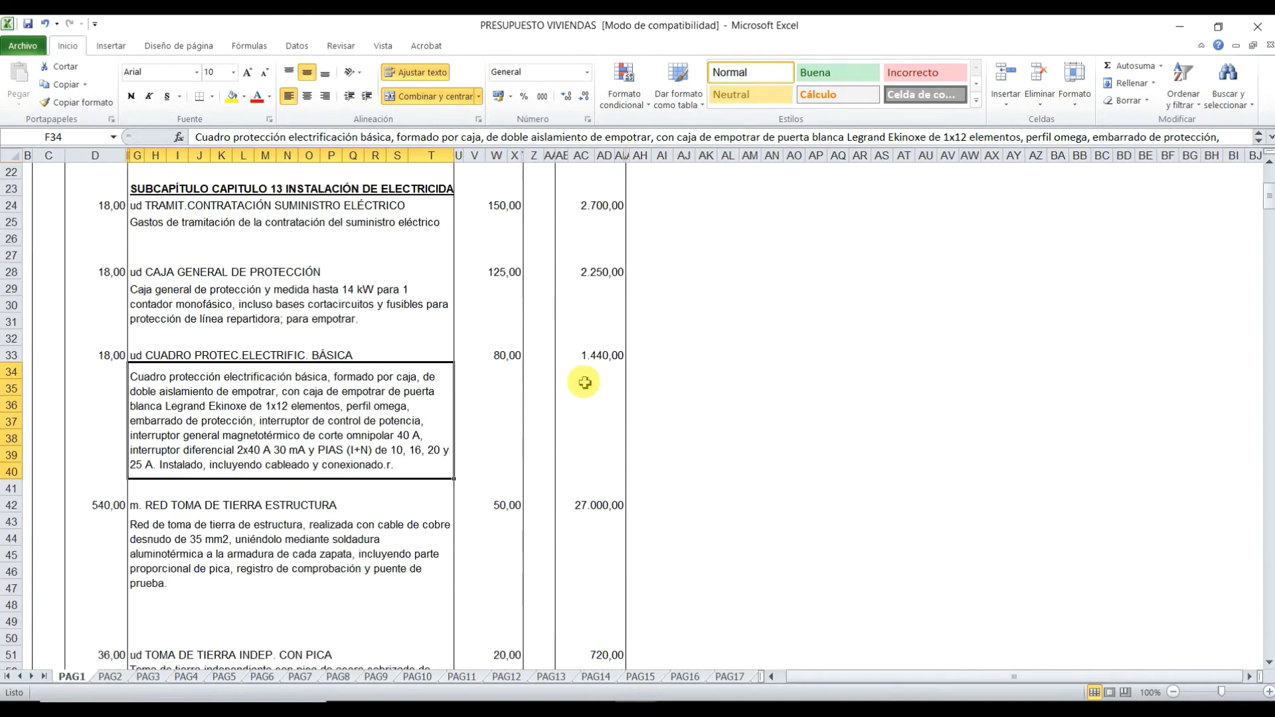
scroll(582, 376, down, 6)
click(591, 456)
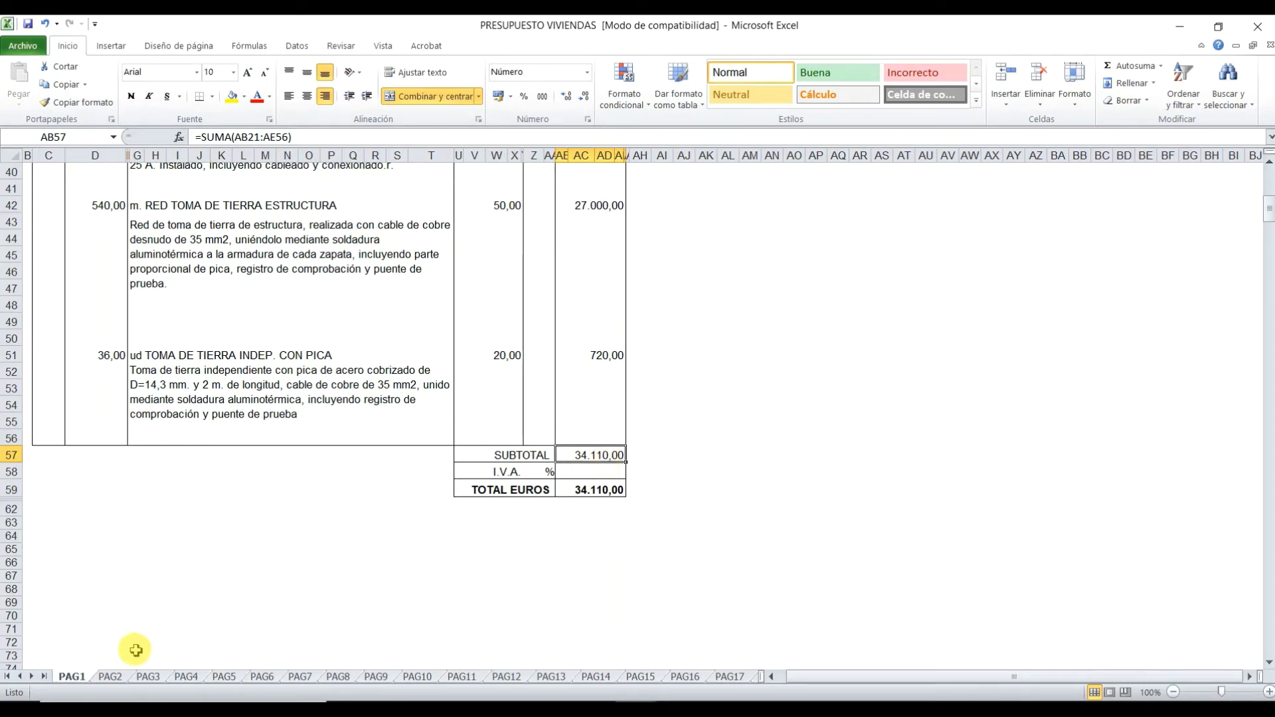
- Clear the stray numbers in AI22:AP26 on PAG2, then check the =PAG1!AB57 carry-over of 34.110,00
click(111, 677)
scroll(380, 458, down, 1)
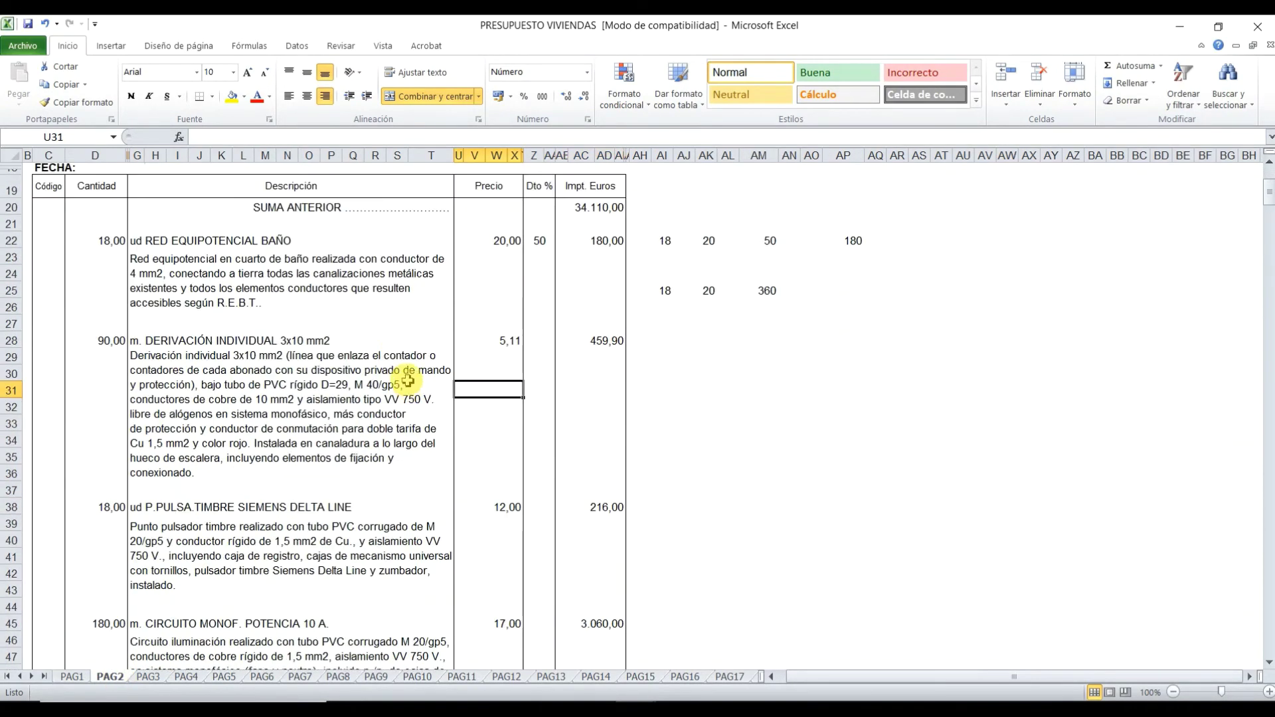
scroll(412, 370, down, 6)
scroll(401, 347, down, 4)
scroll(423, 350, up, 10)
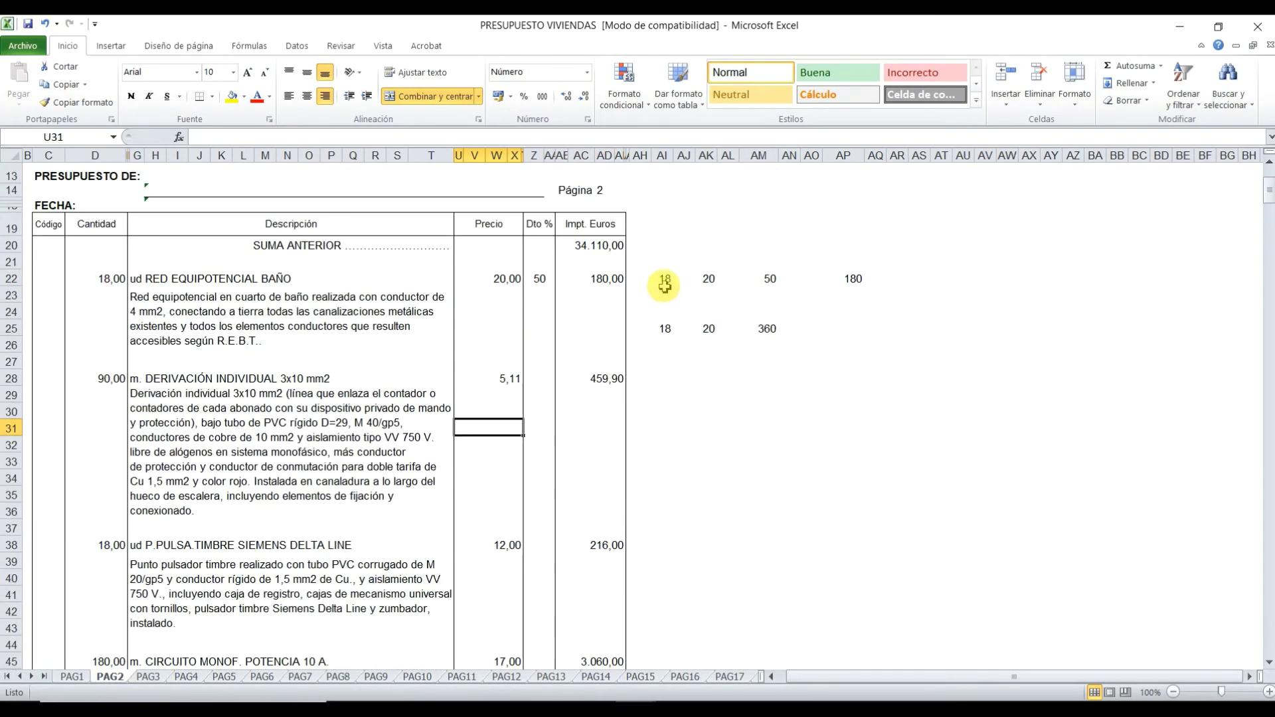
drag(663, 282, 840, 339)
key(Delete)
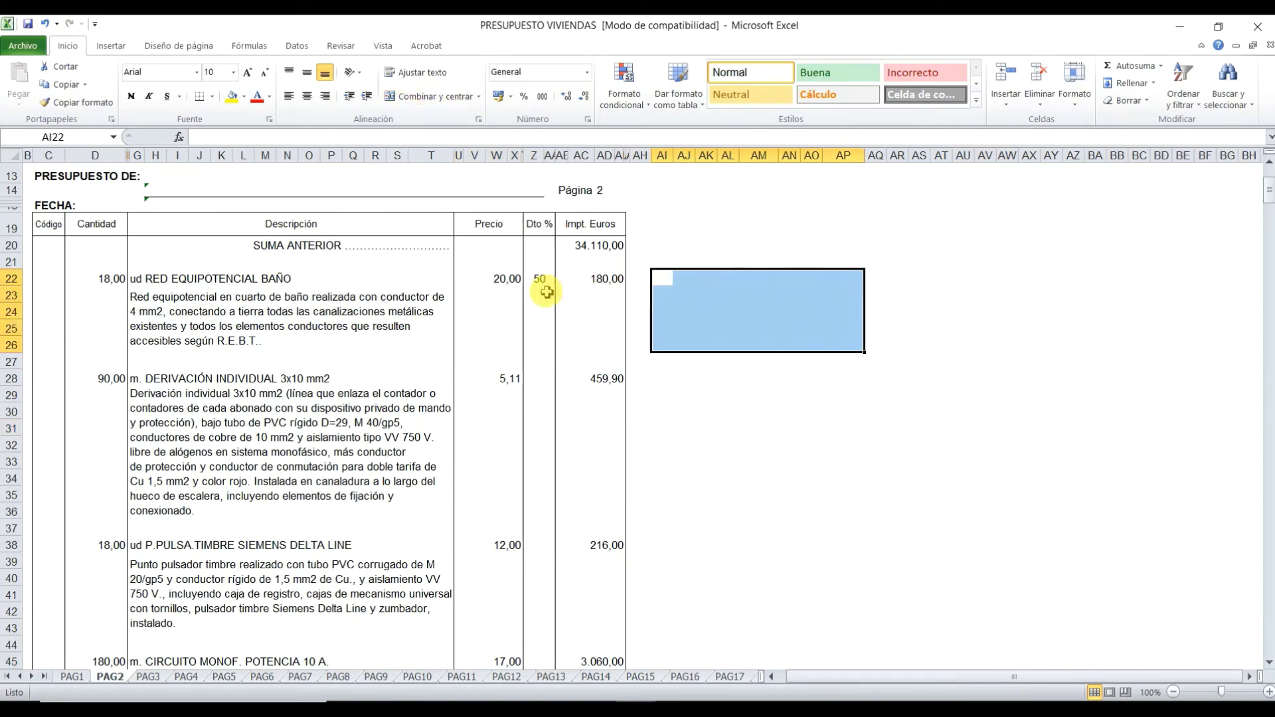
click(570, 279)
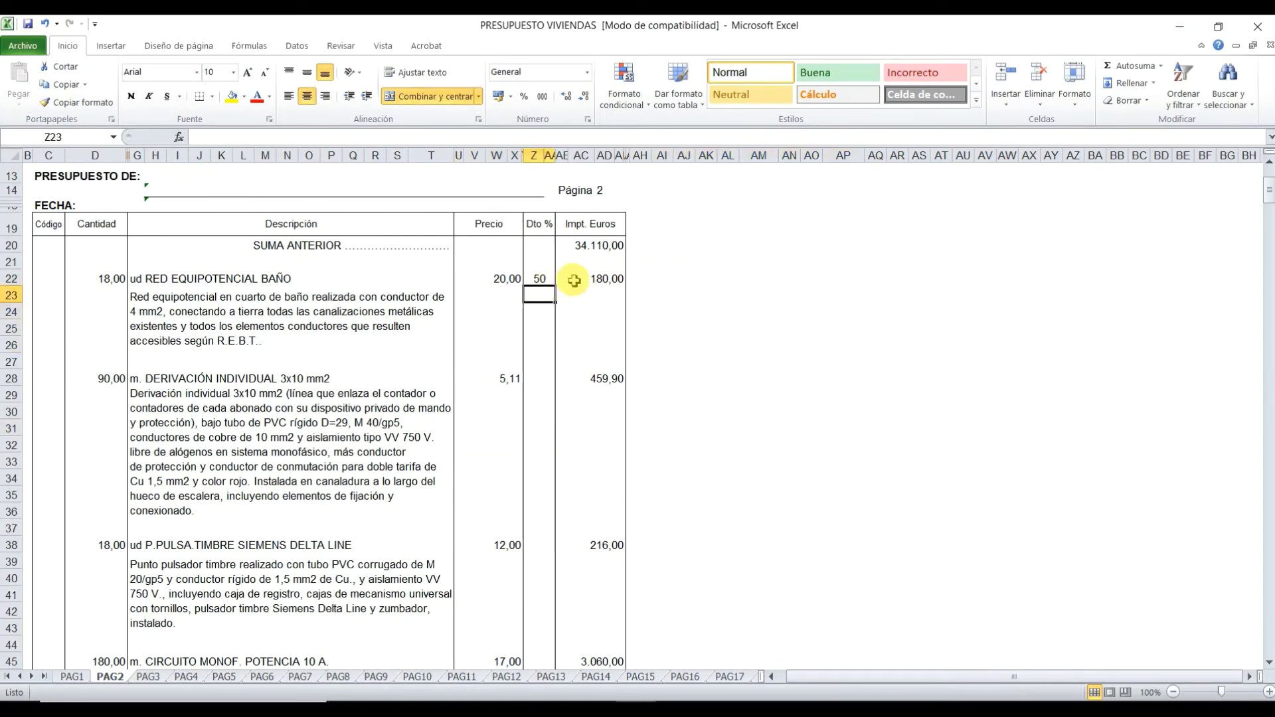
click(591, 246)
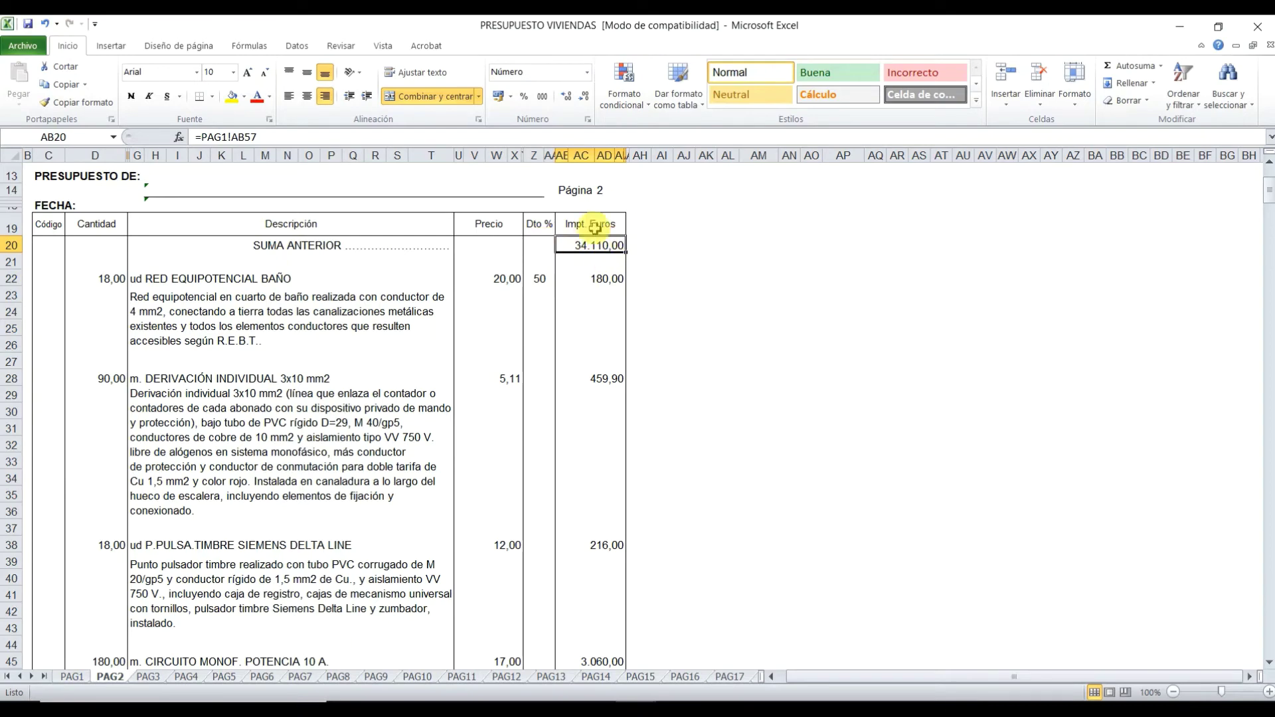
scroll(587, 247, down, 4)
scroll(584, 270, down, 5)
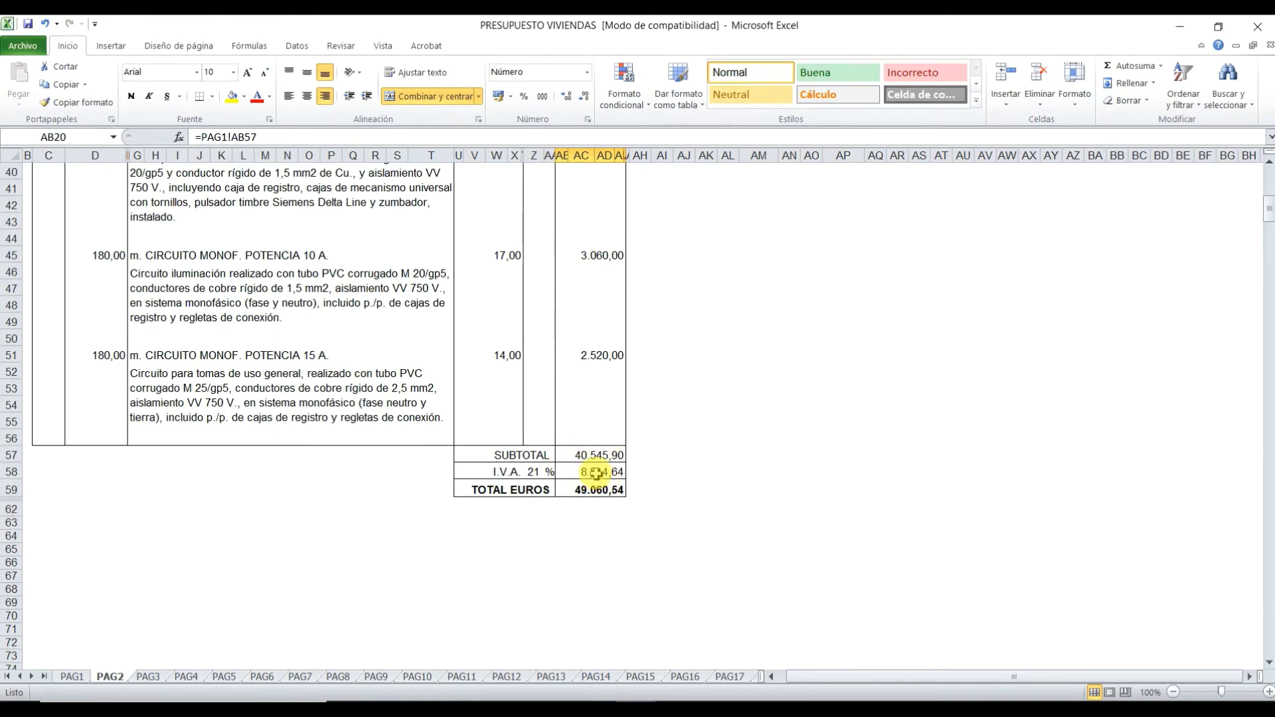
scroll(596, 473, up, 8)
scroll(601, 359, up, 1)
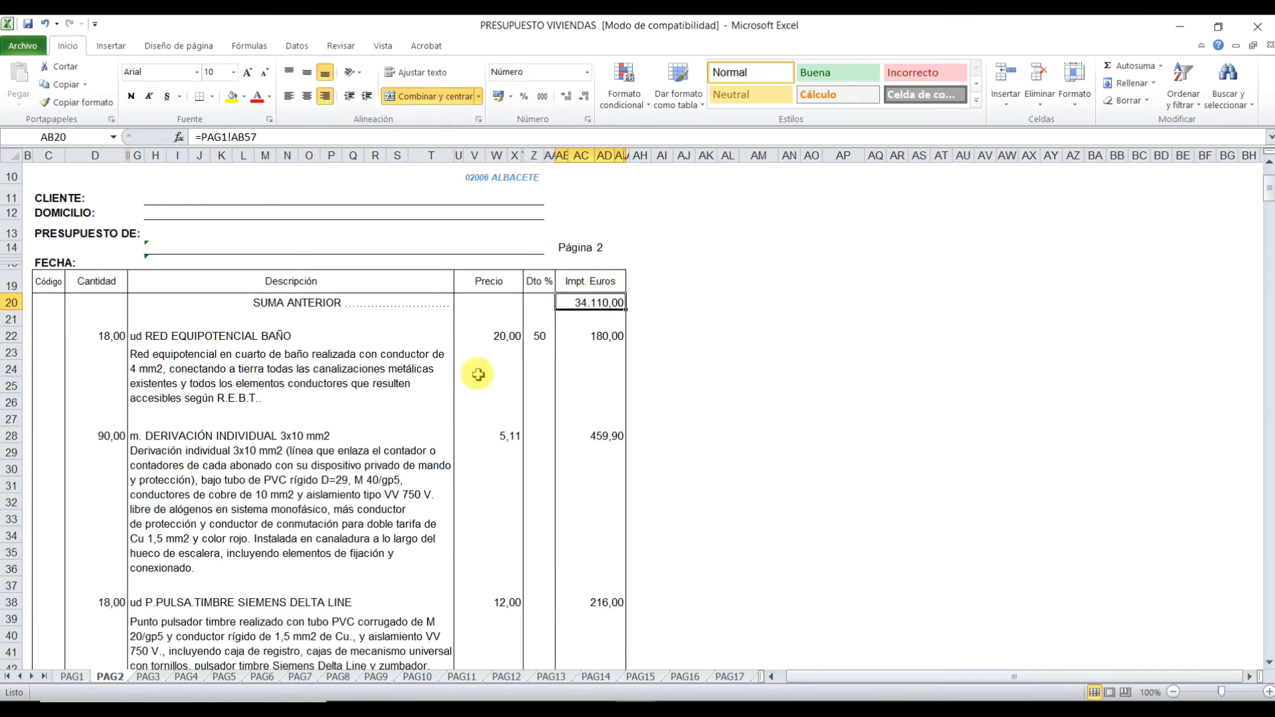
click(73, 677)
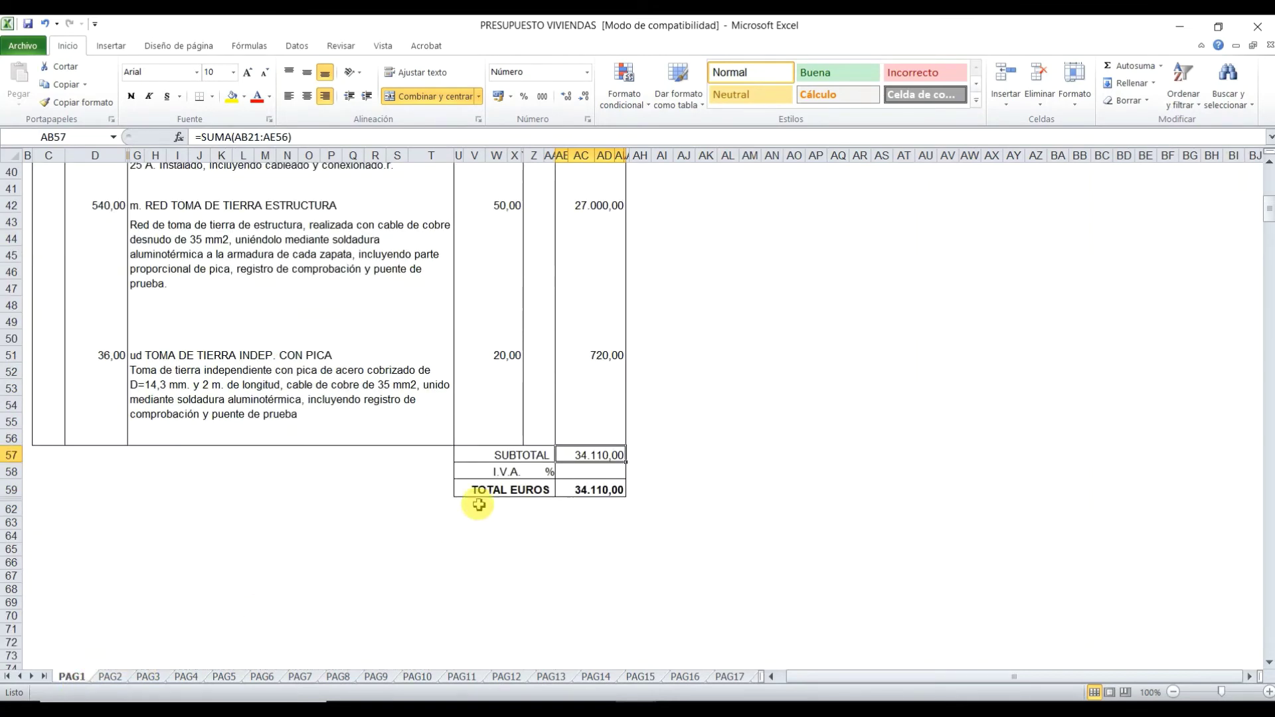
click(109, 677)
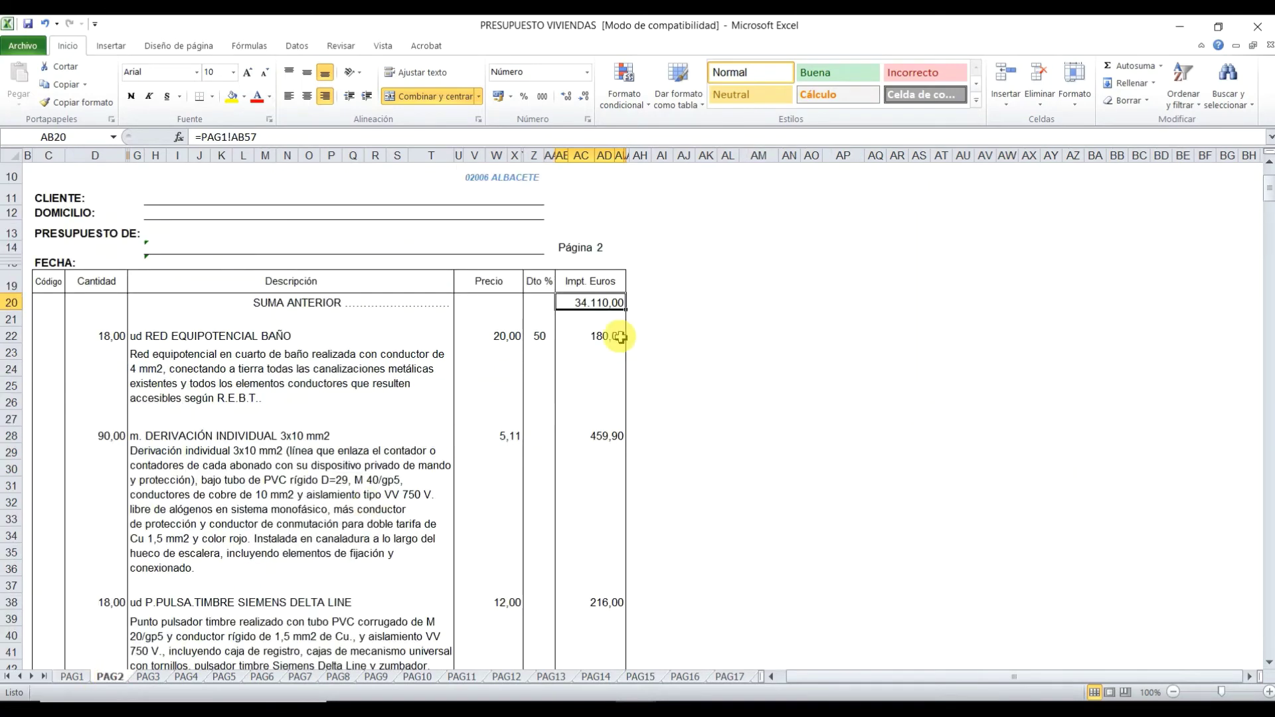
click(684, 282)
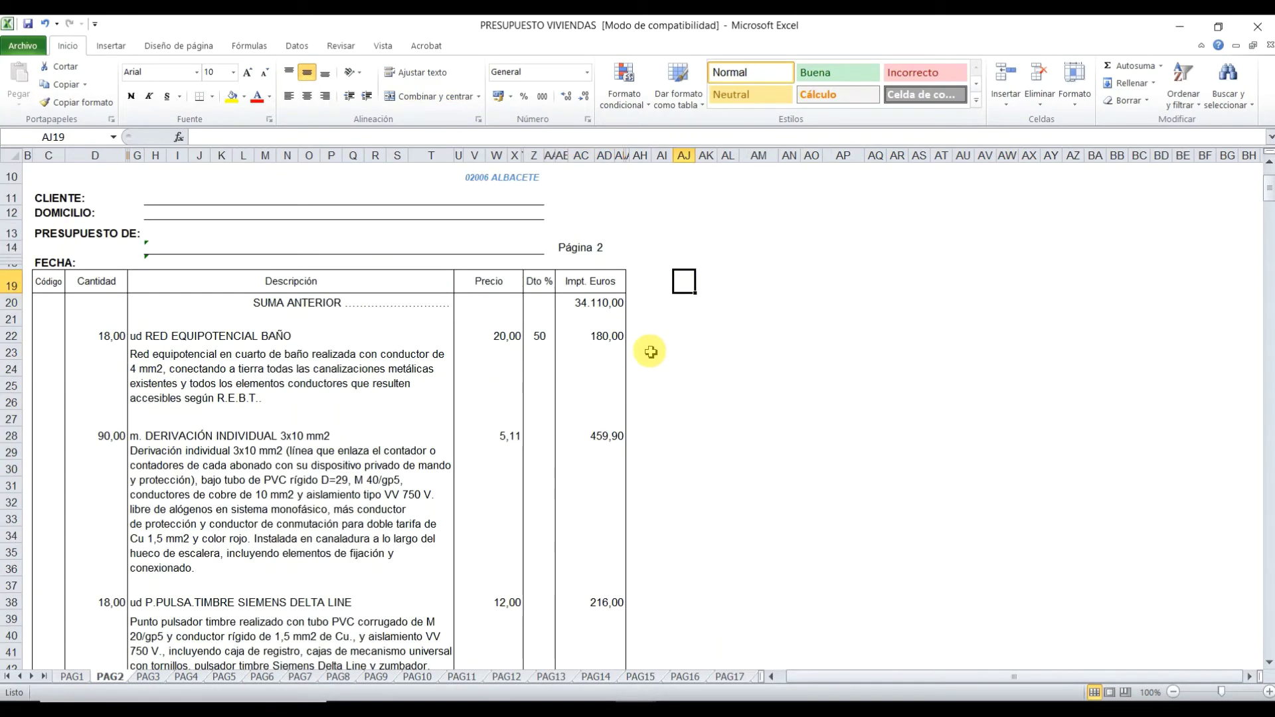
- Put =PAG1!AB57 in AJ19 to show 34.110,00, and widen column AJ to fit it
text(=)
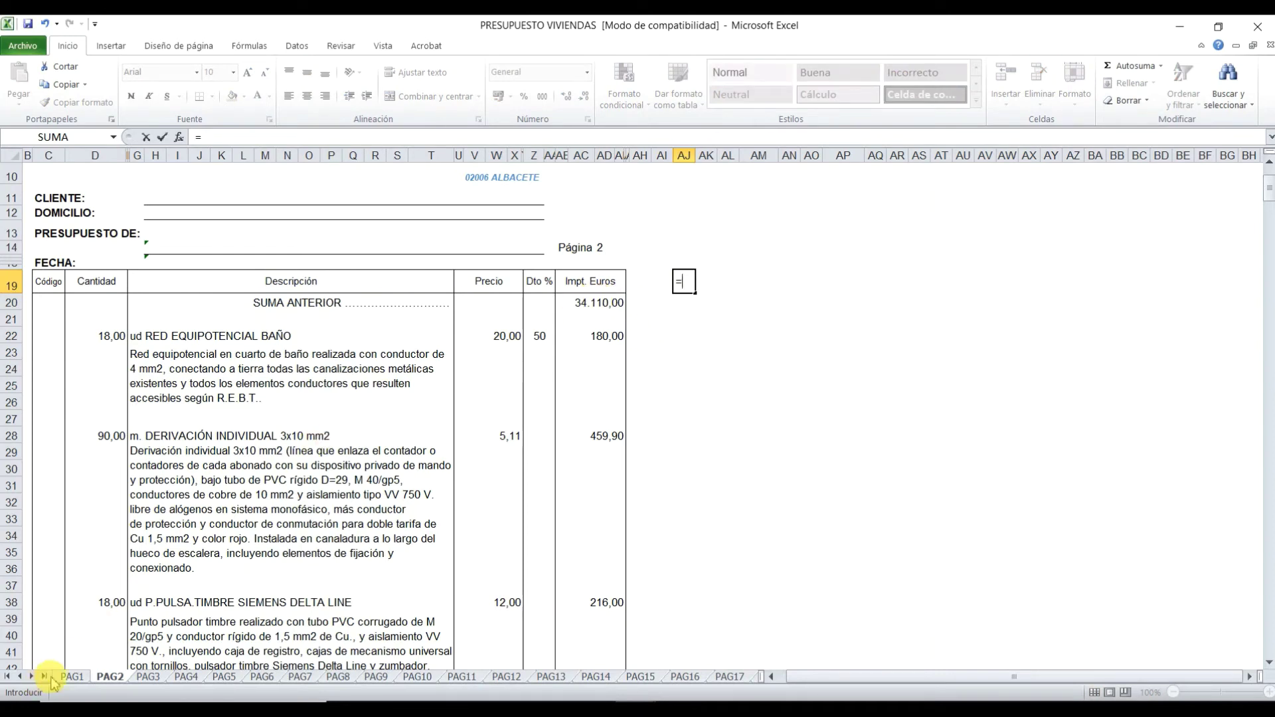
click(71, 677)
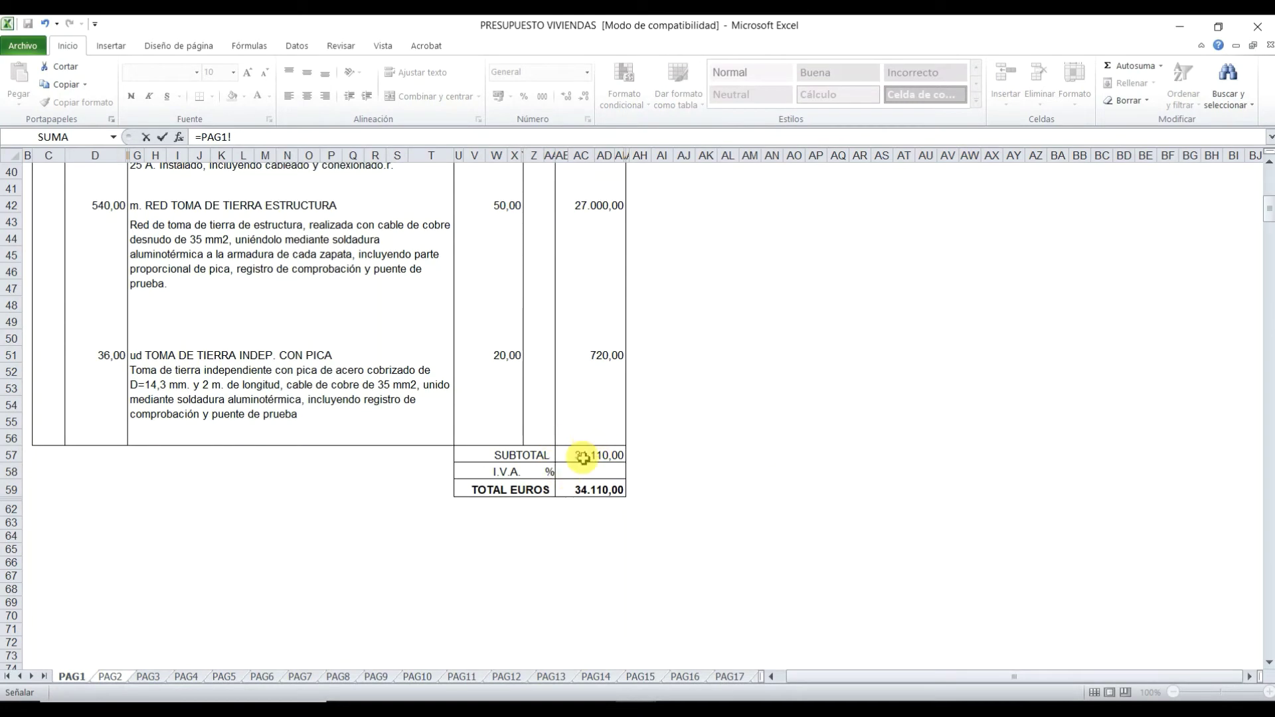
key(Return)
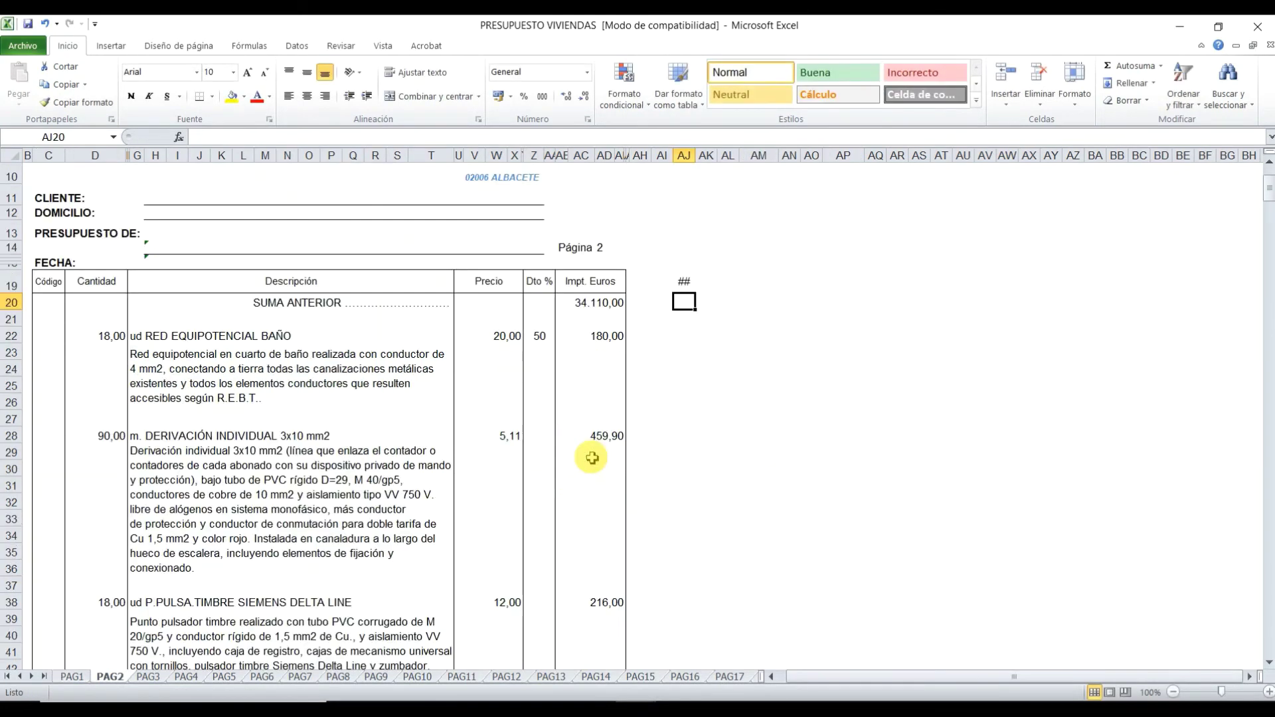
drag(691, 158, 746, 158)
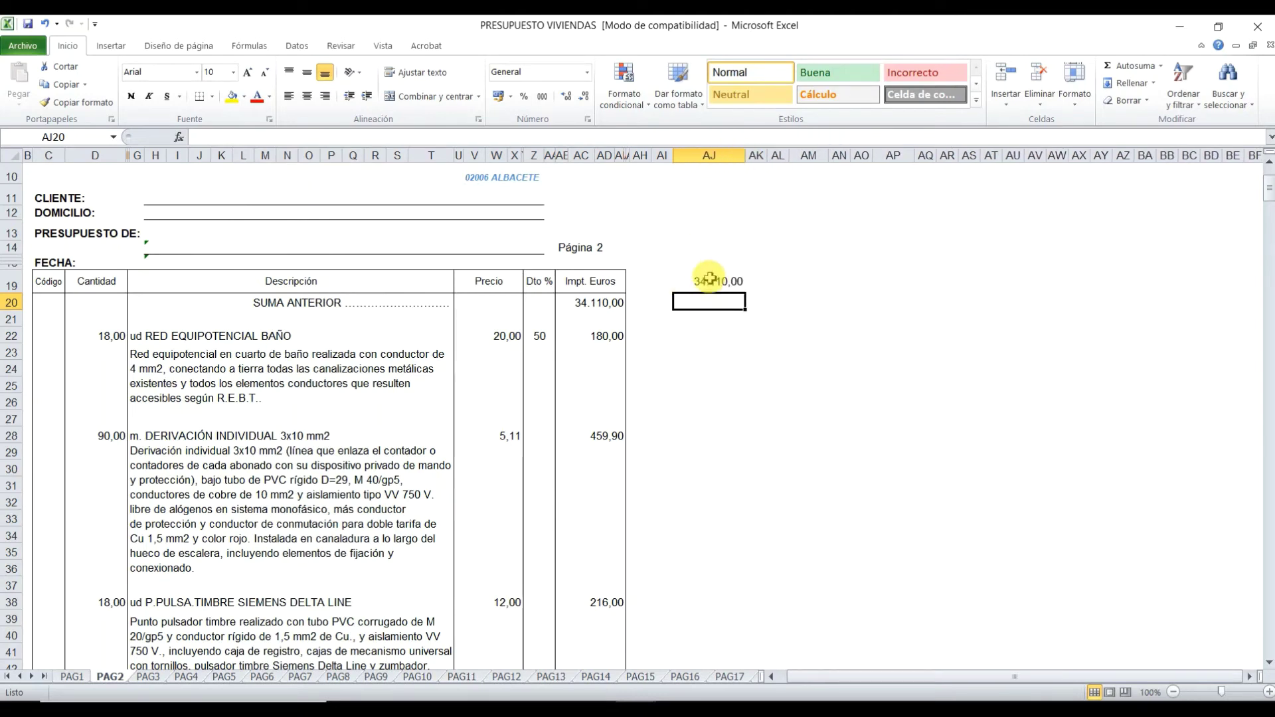
click(715, 285)
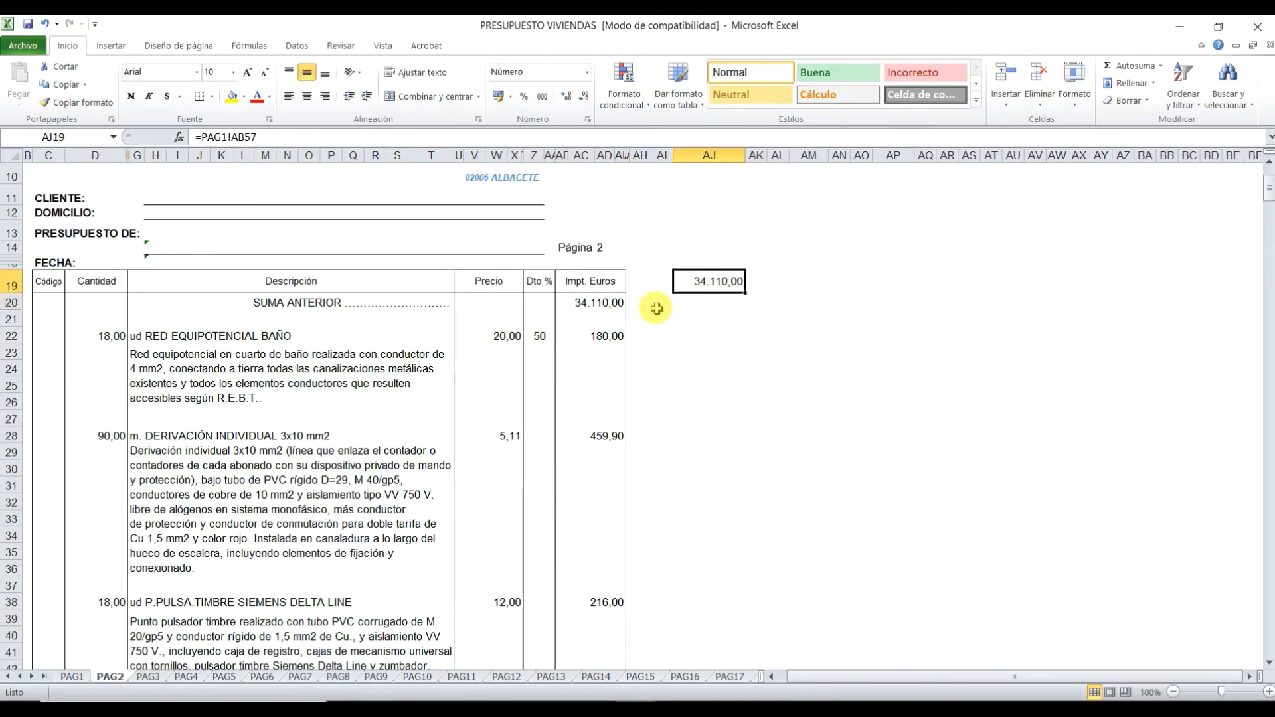
- Extend PAG2's subtotal SUMA in AB57 to start from the carried-over SUMA ANTERIOR row
click(598, 304)
scroll(592, 319, down, 3)
scroll(585, 333, down, 3)
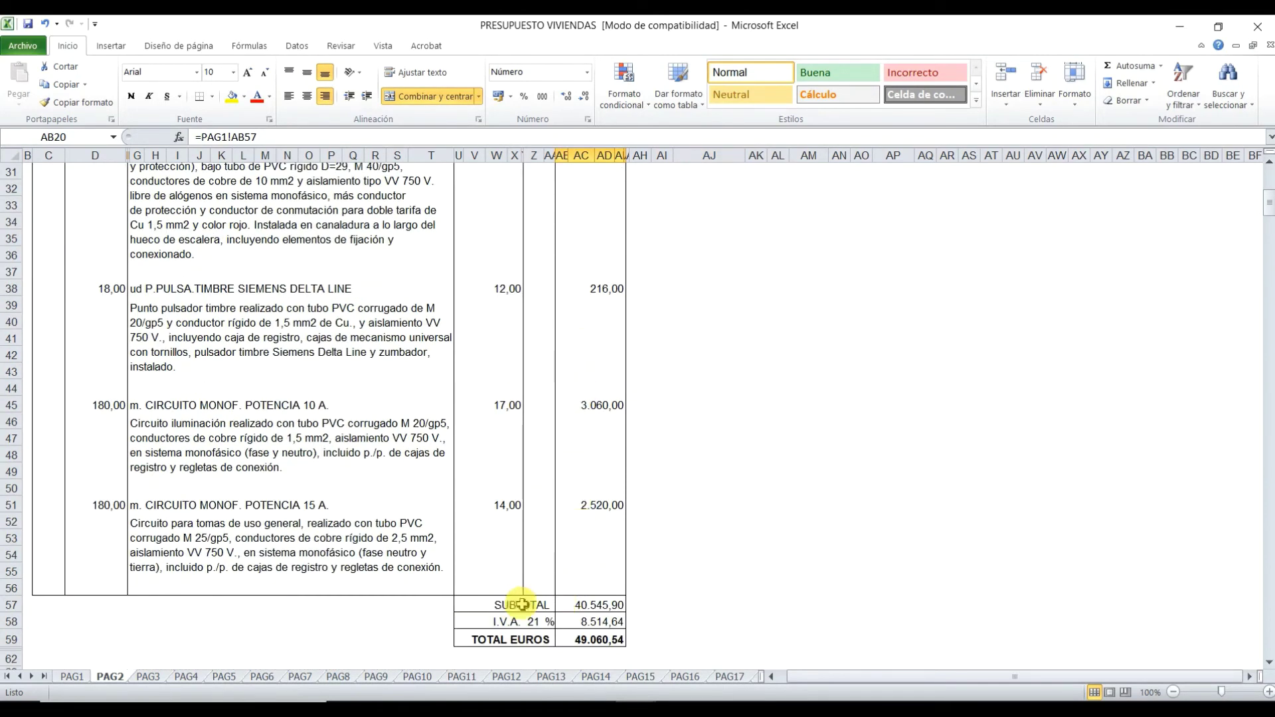
click(593, 604)
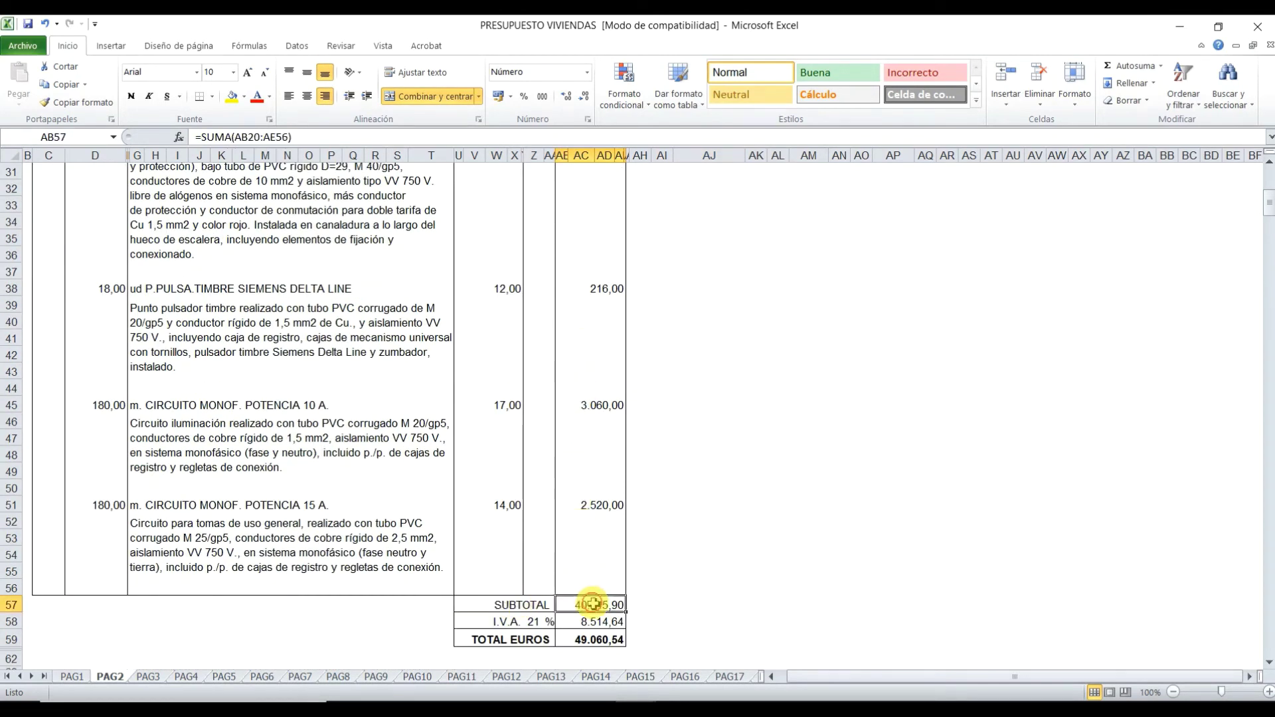
click(238, 137)
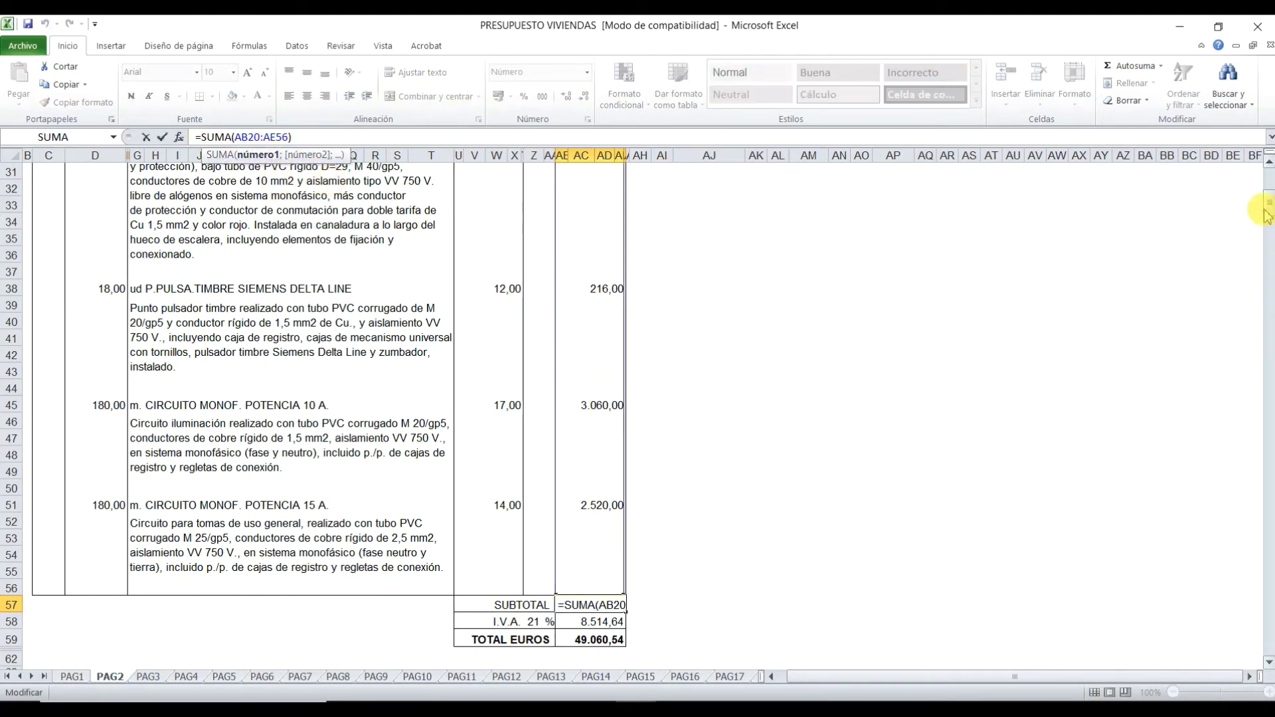
drag(1266, 213, 1266, 188)
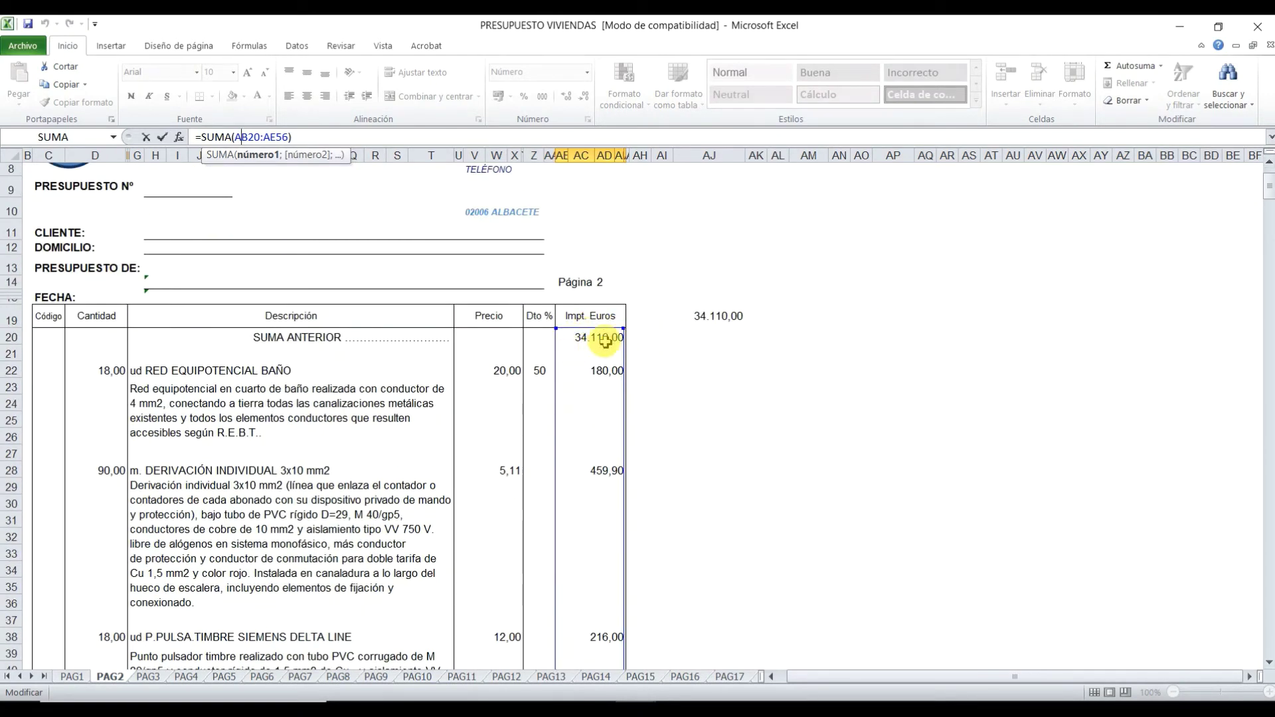
drag(1269, 190, 1269, 200)
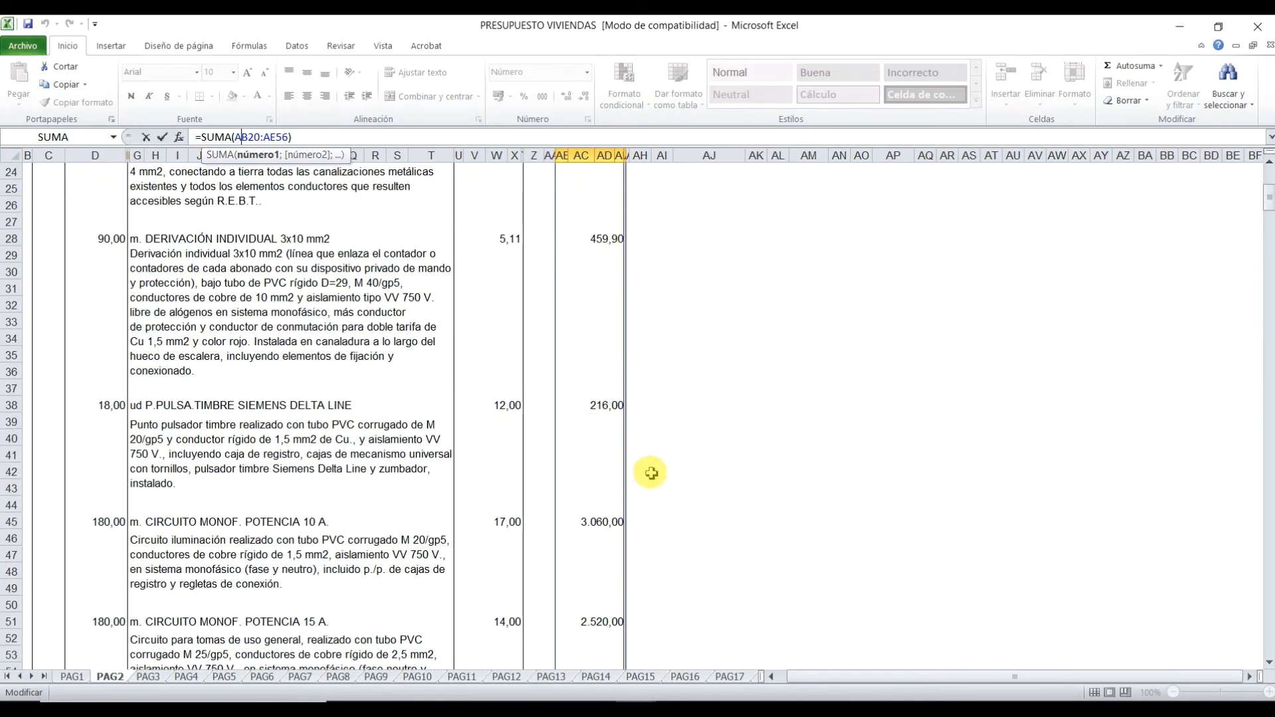
drag(1266, 199, 1267, 211)
key(Return)
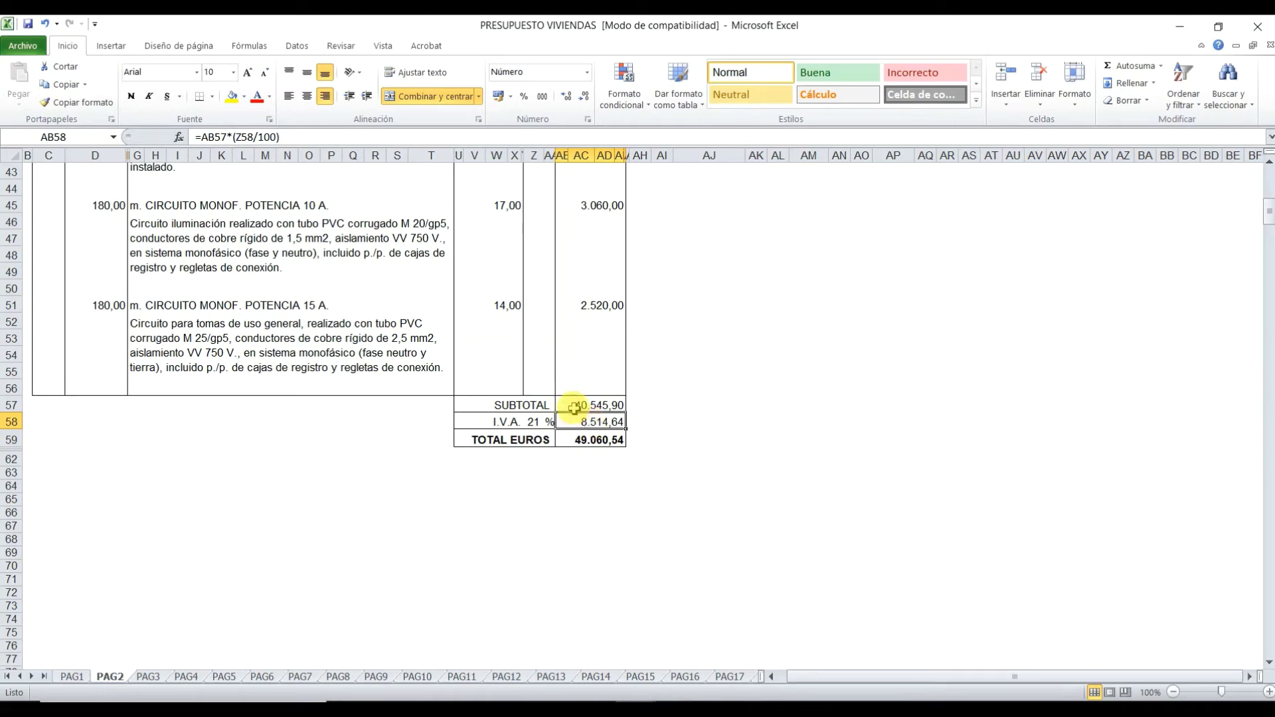
- Check the 40.545,90 subtotal, the 21% VAT of 8.514,64 and the 49.060,54 TOTAL EUROS formulas
click(574, 407)
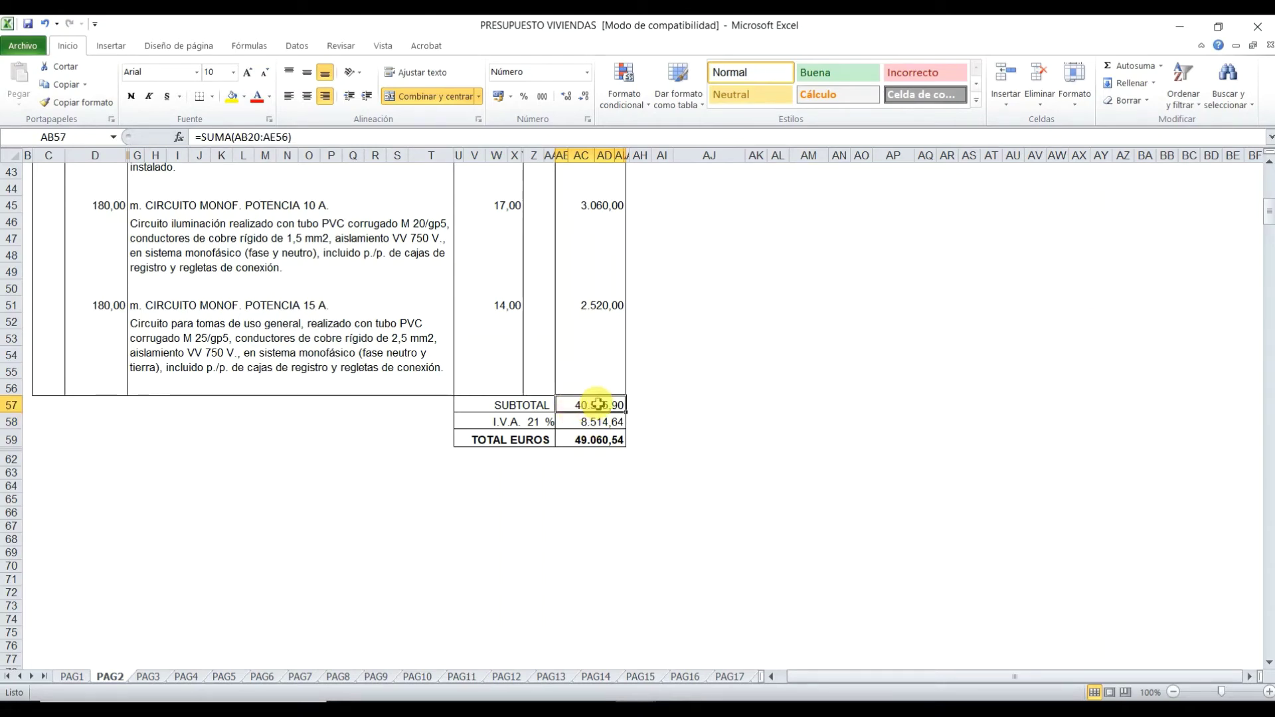
key(Down)
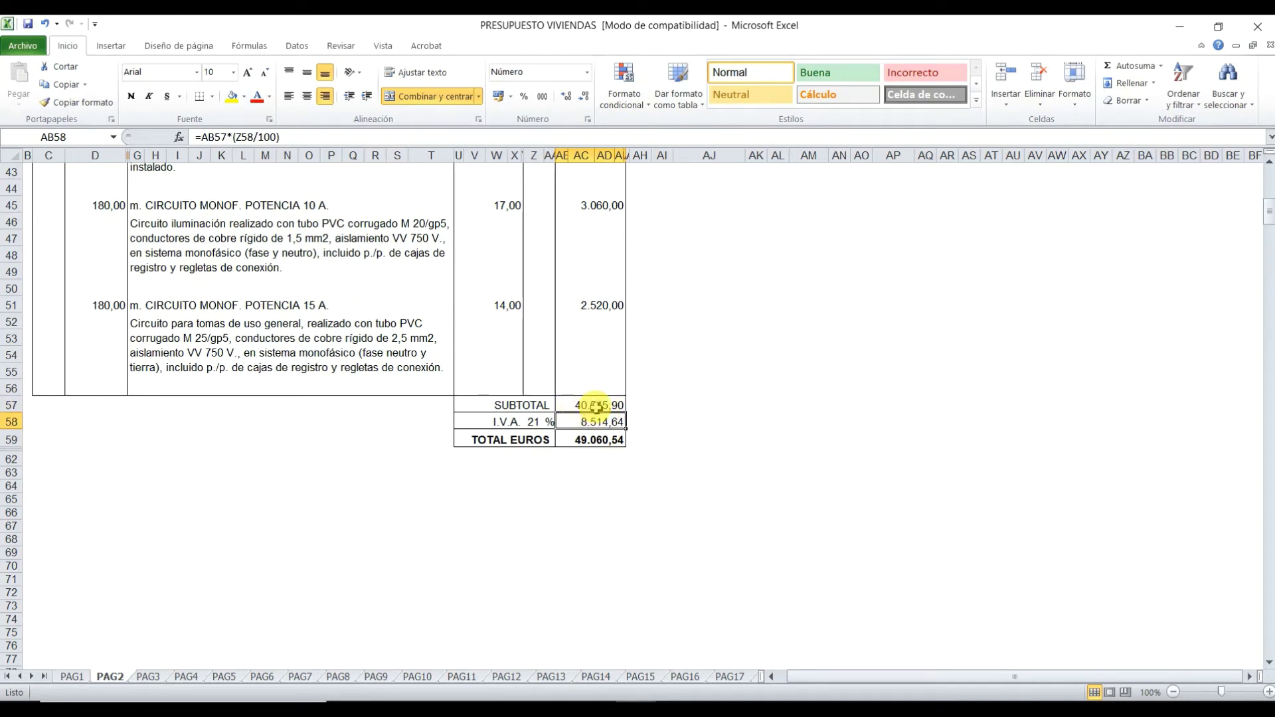
click(529, 425)
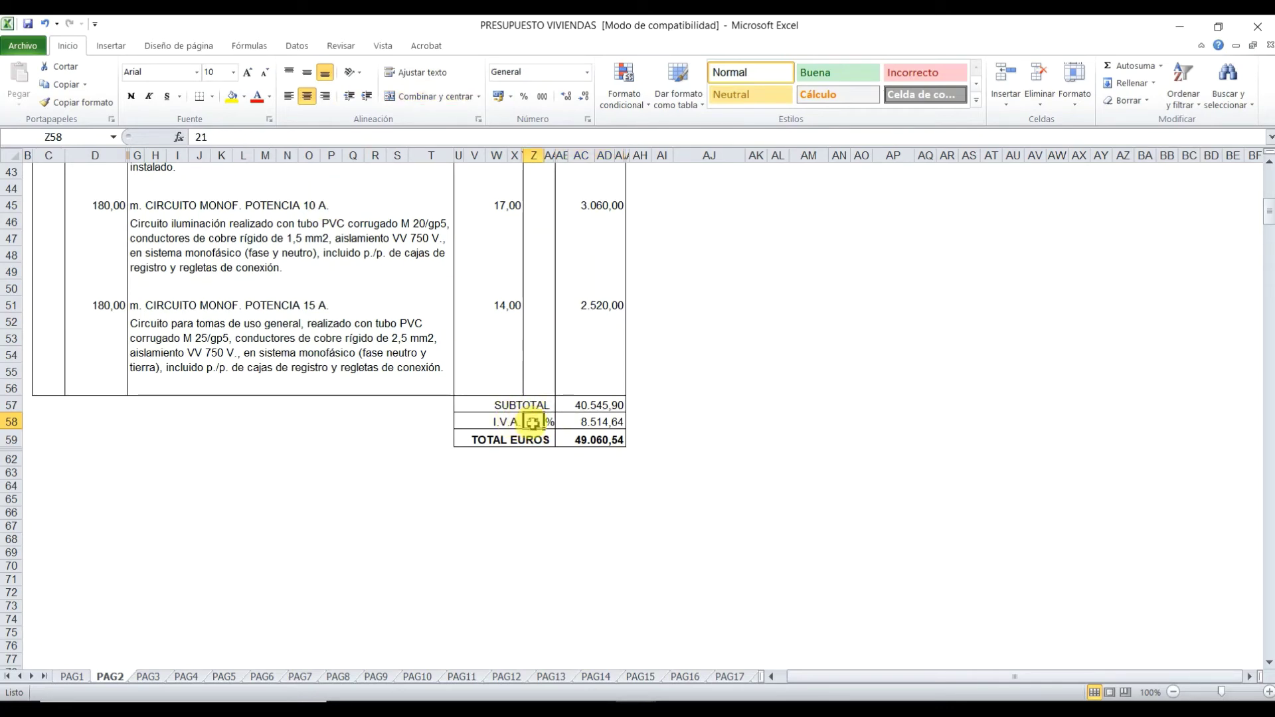
click(591, 405)
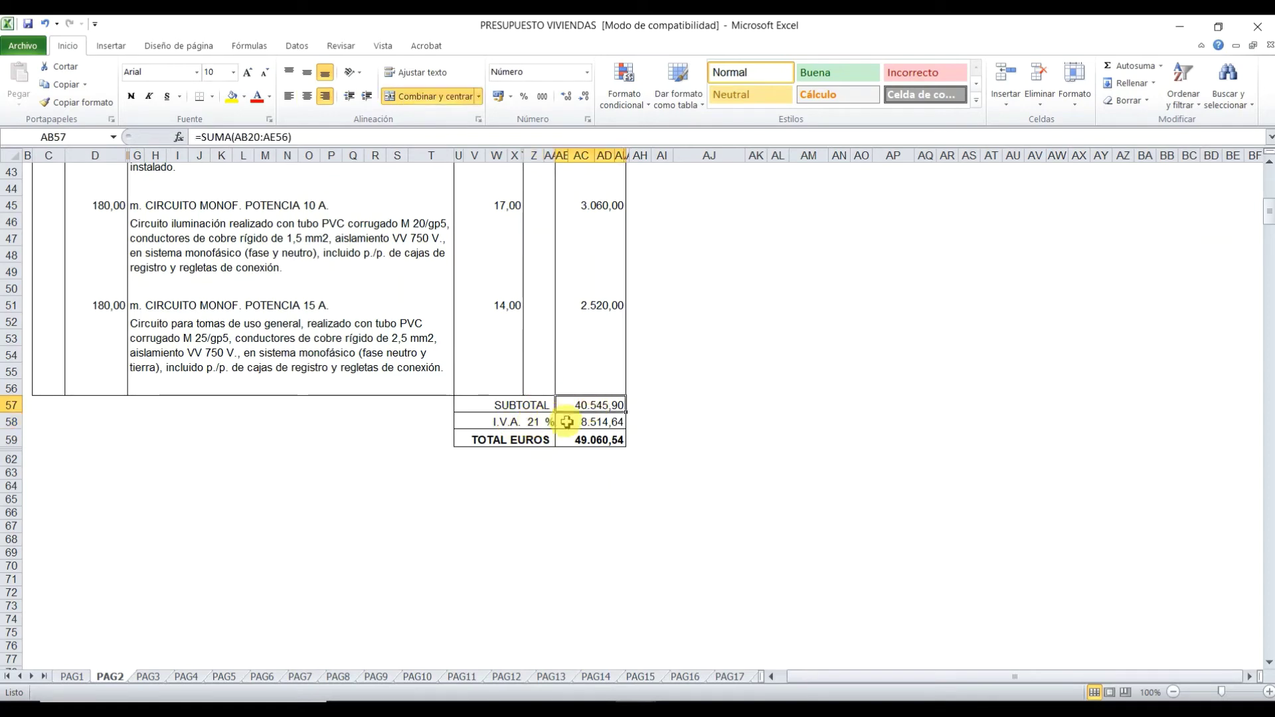
click(567, 422)
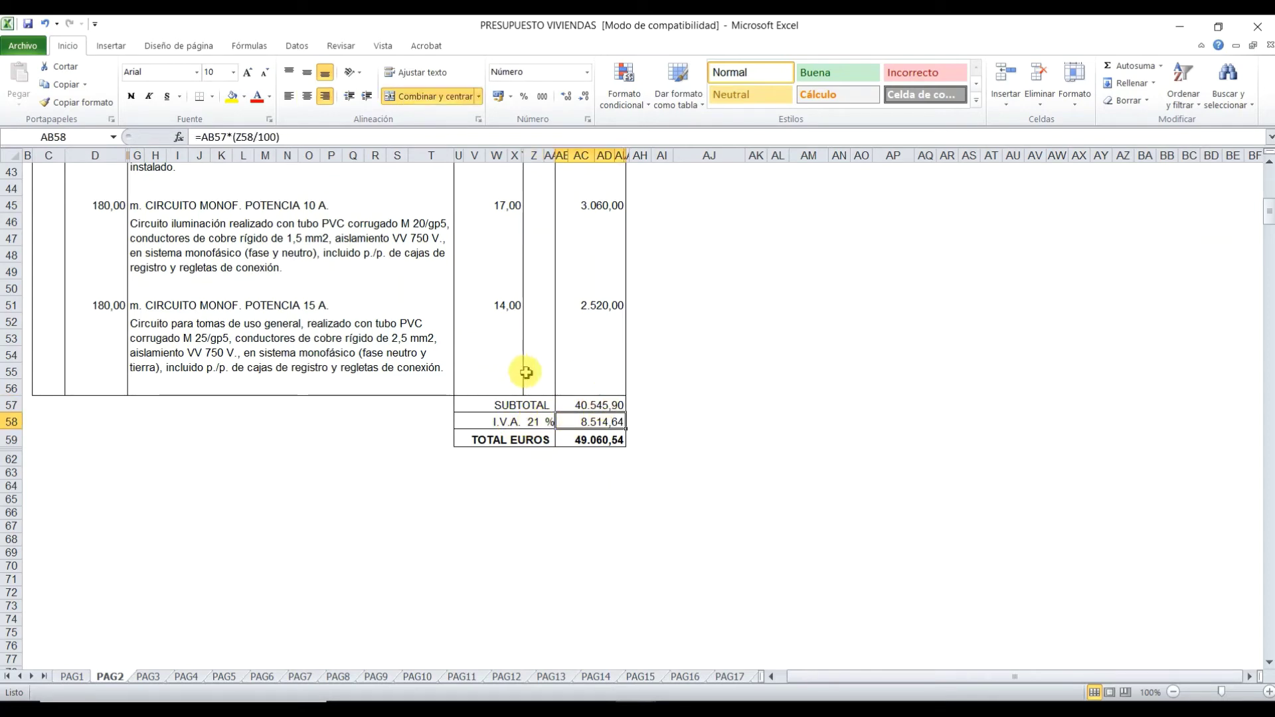
click(586, 444)
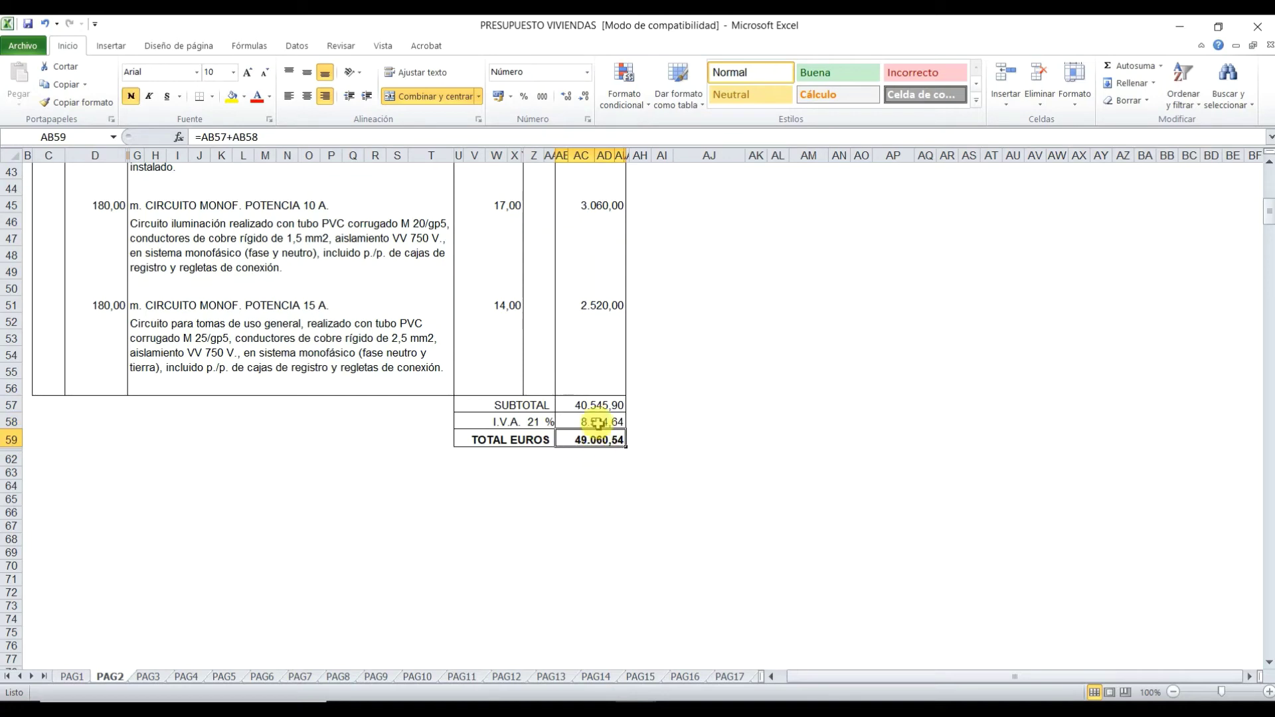
scroll(583, 460, up, 1)
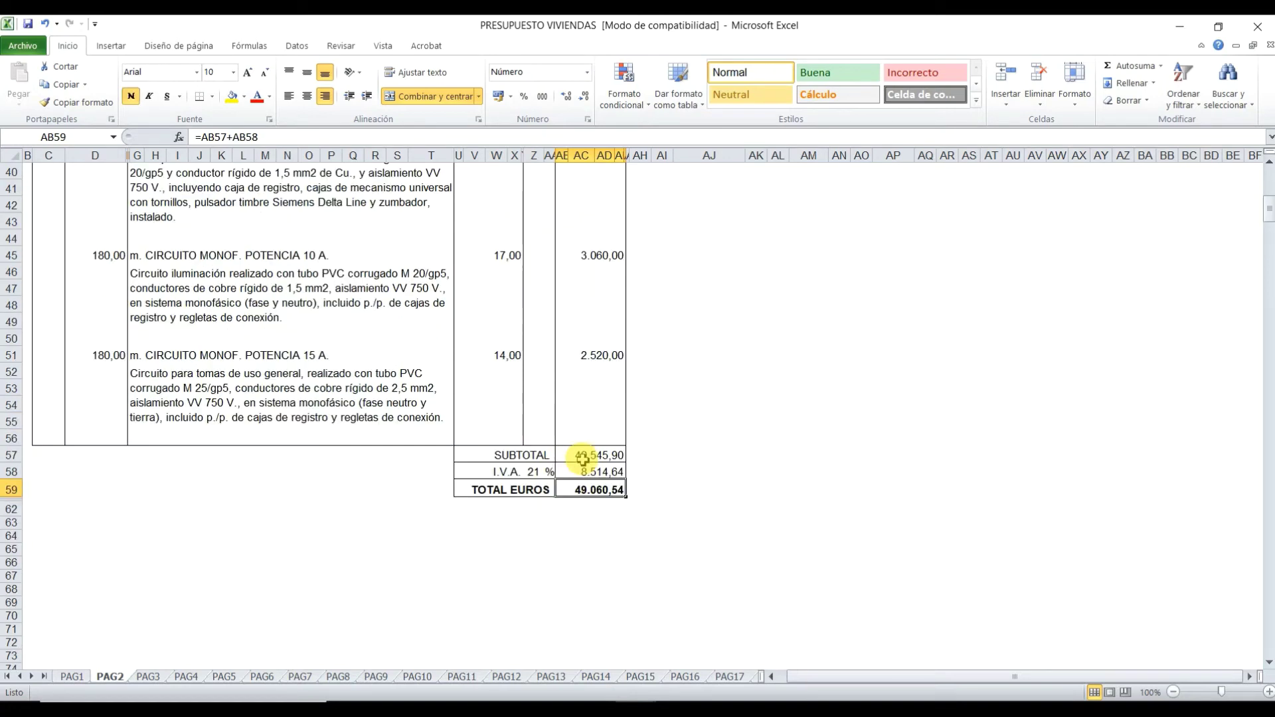
- Return to the top of sheet PAG1 and open the workbook's Archivo information page
key(ctrl+Page_Up)
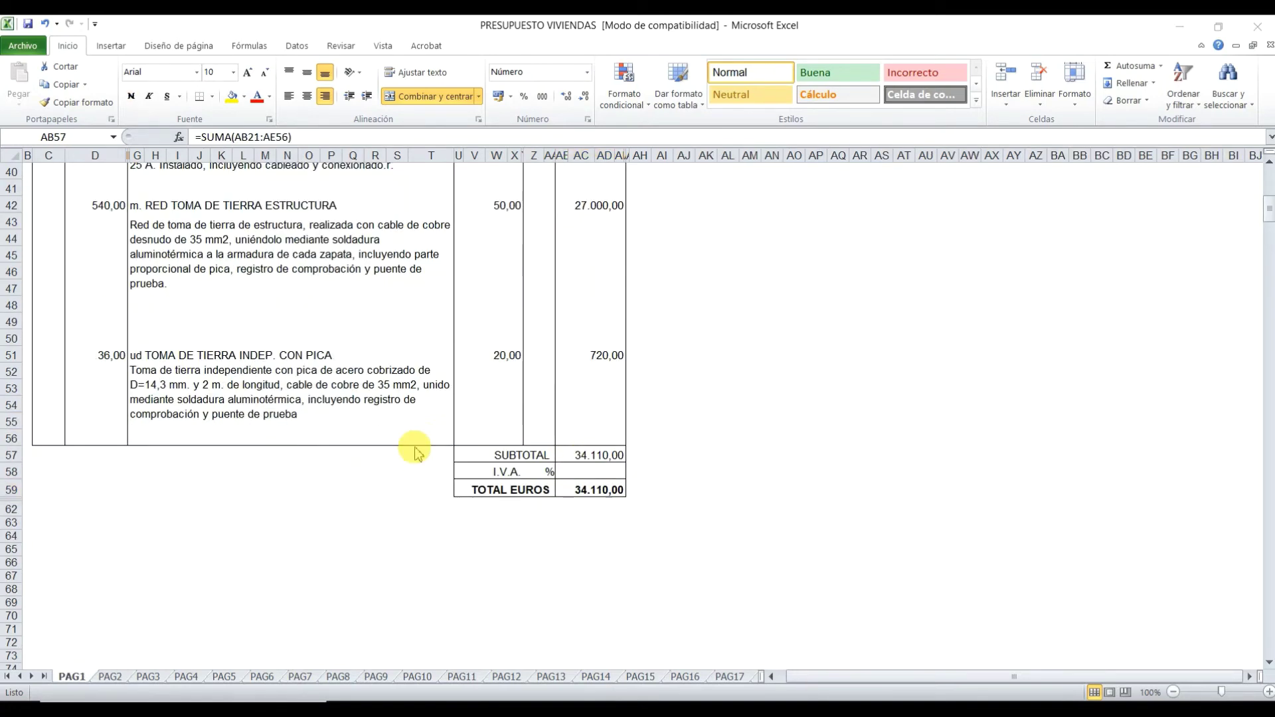
scroll(425, 398, up, 5)
scroll(372, 362, up, 8)
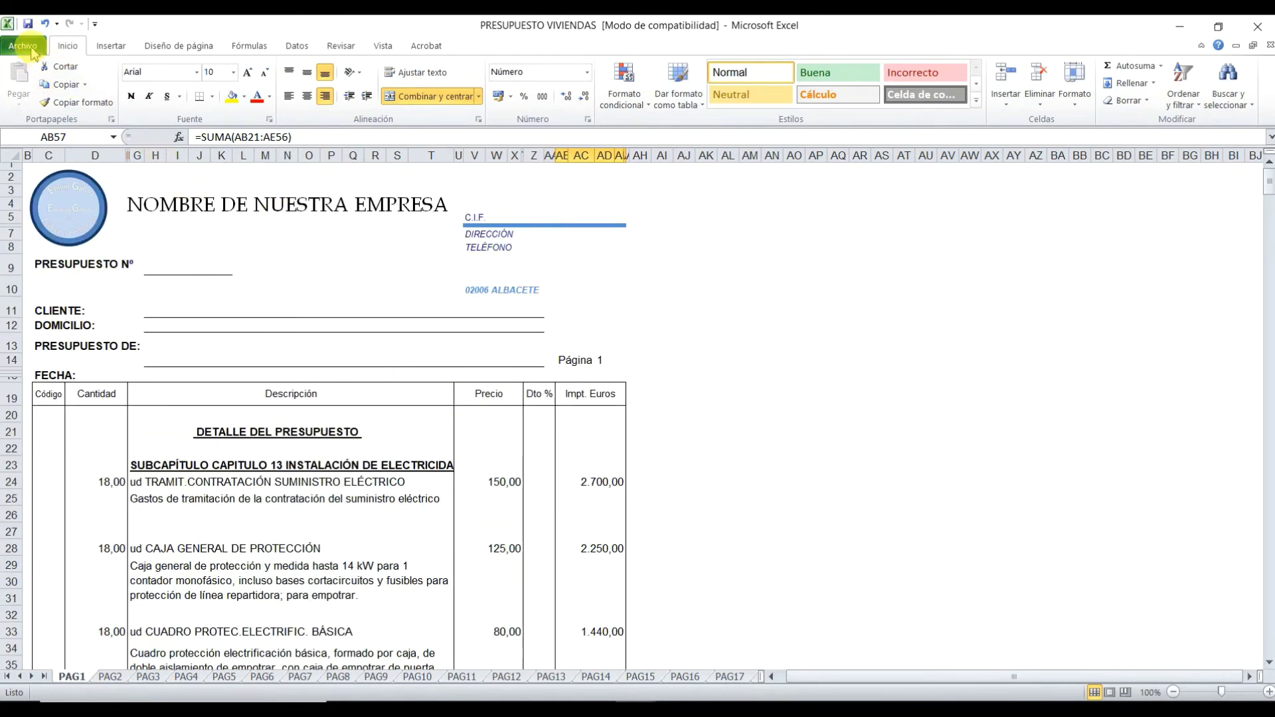
scroll(224, 359, down, 2)
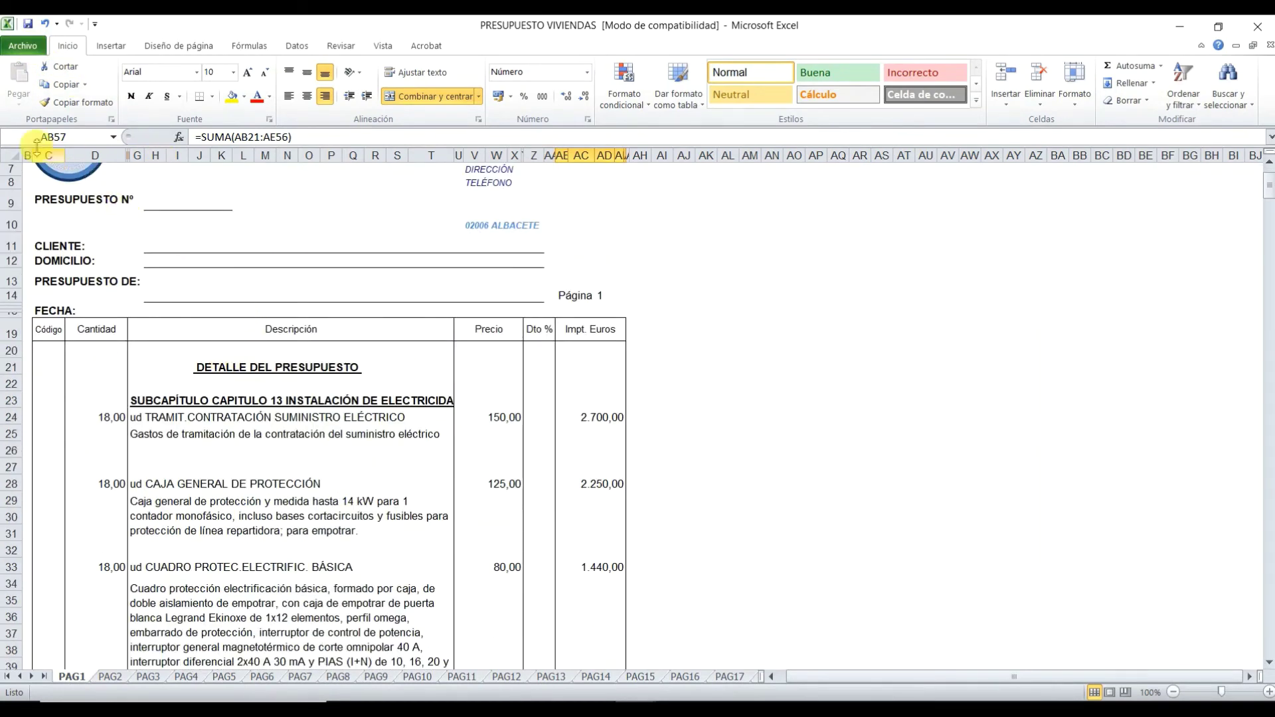
click(23, 45)
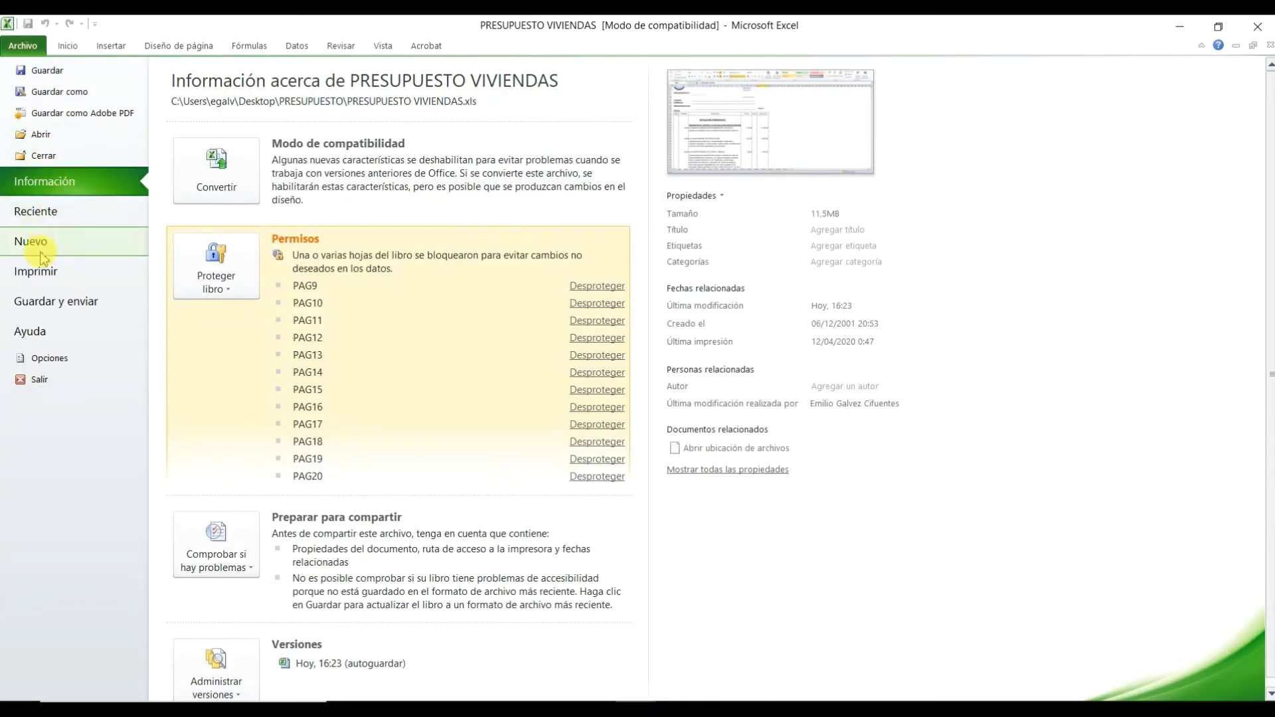
- Preview all 20 pages with Imprimir todo el libro, checking page 2, then return to PAG1
click(37, 271)
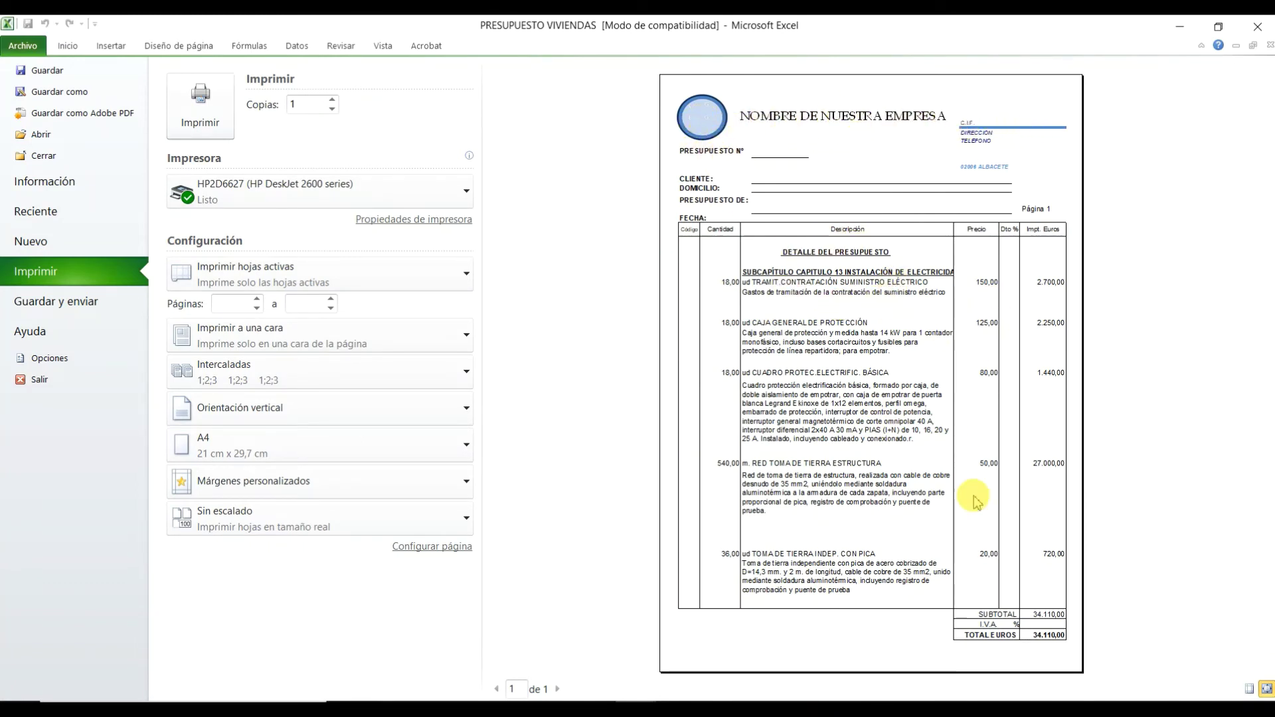
click(266, 277)
click(266, 312)
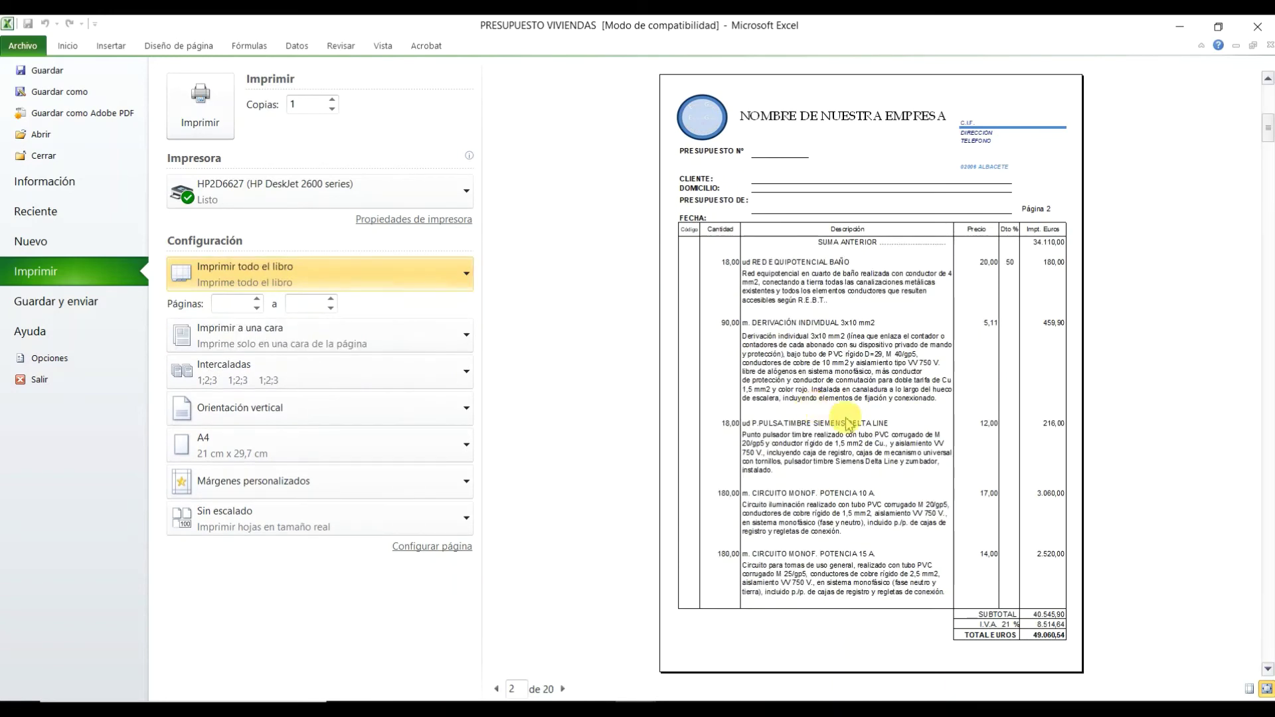
scroll(853, 330, up, 1)
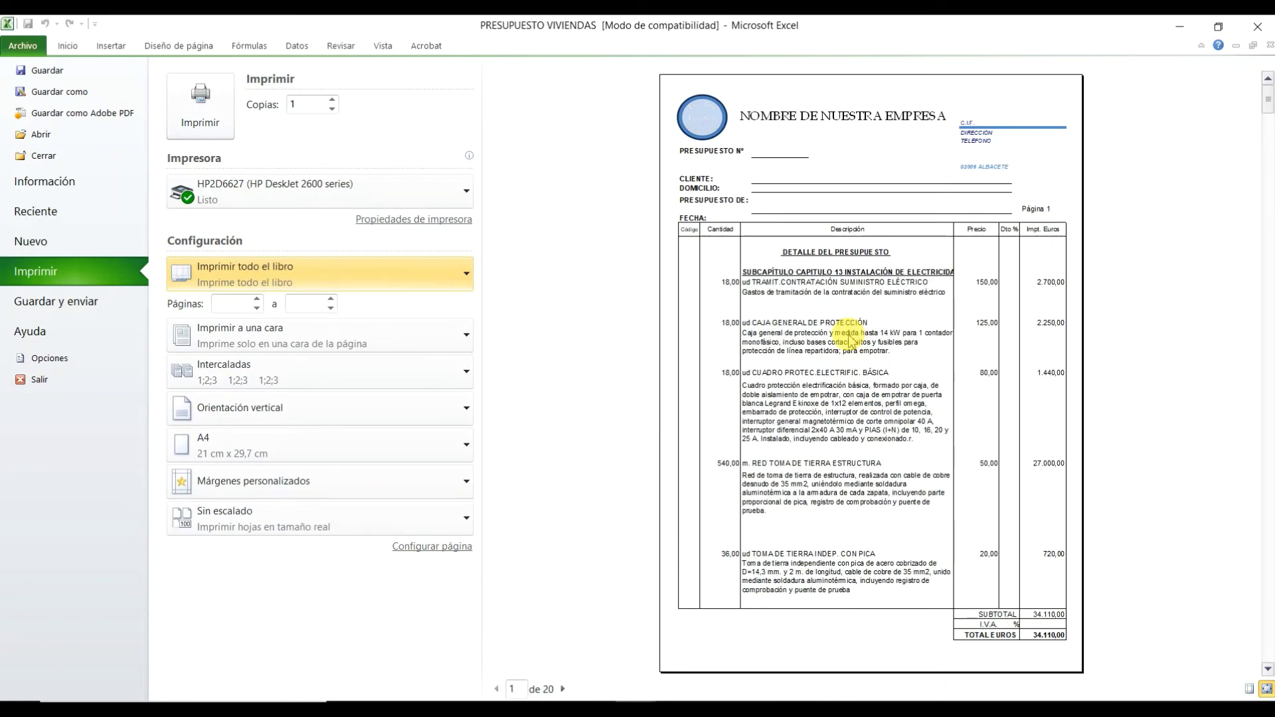
click(861, 355)
scroll(861, 356, down, 1)
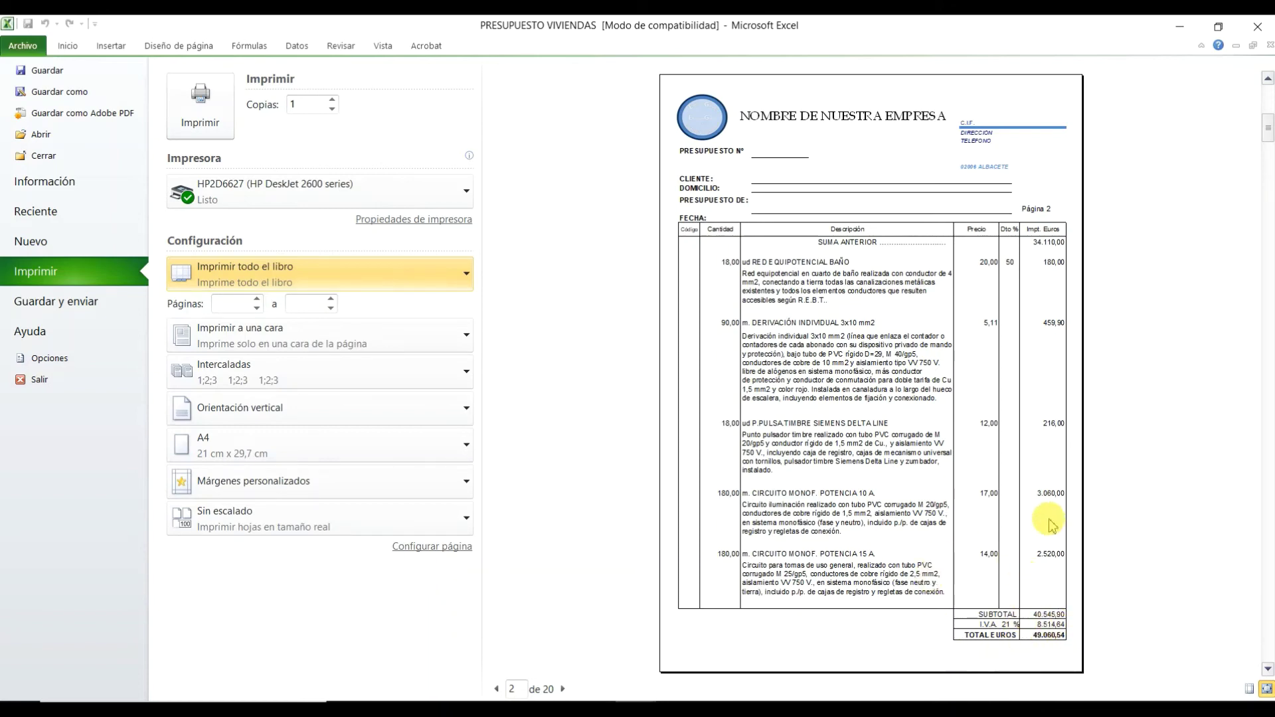
key(Escape)
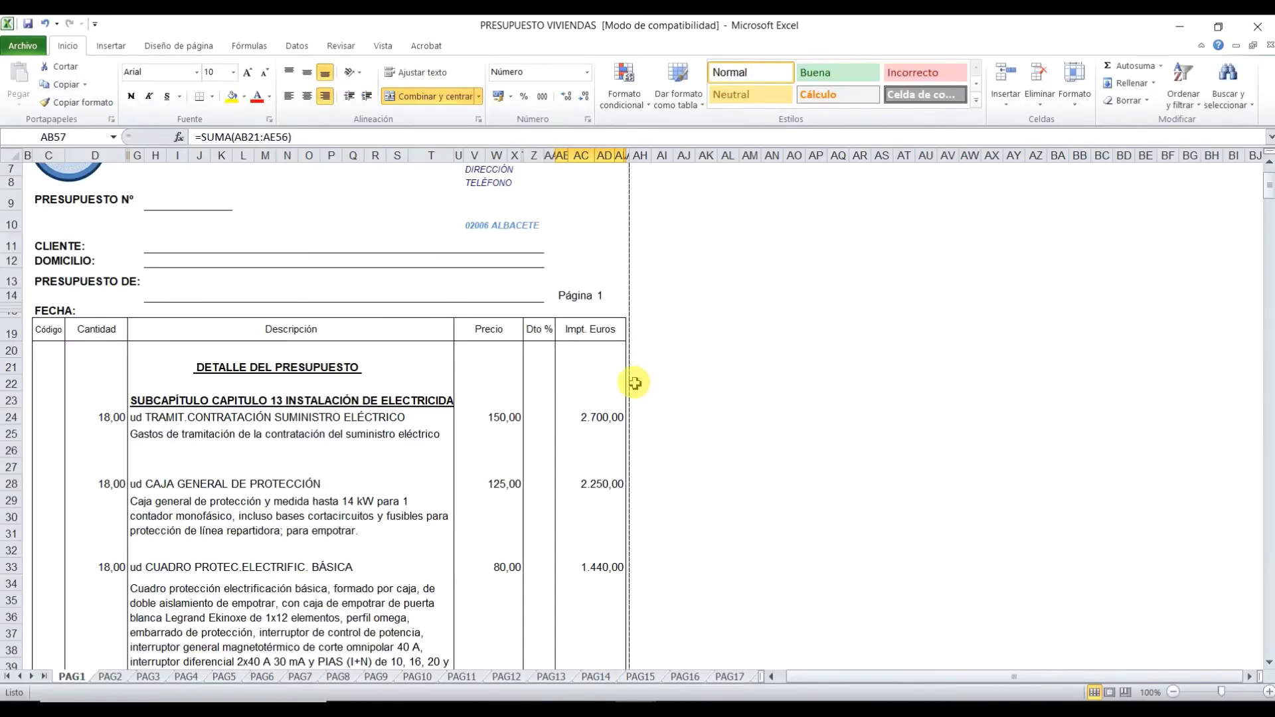
mouse_move(625, 703)
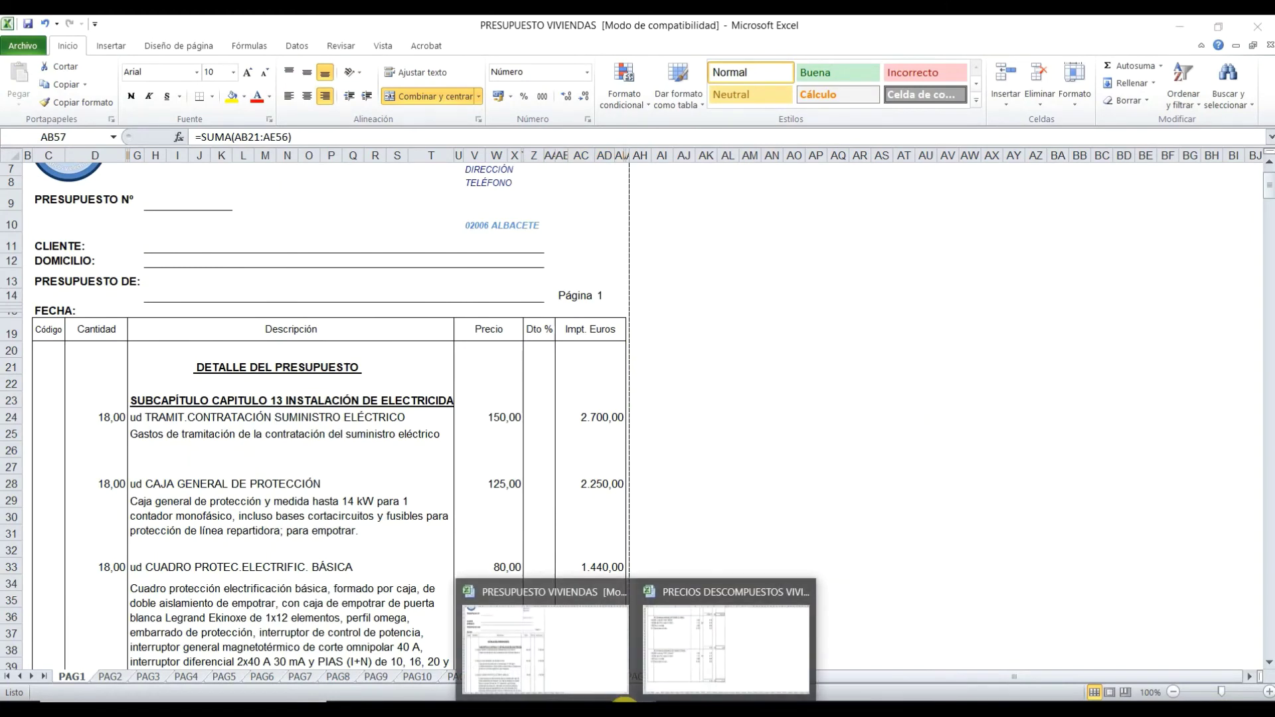
- Switch to the PRECIOS DESCOMPUESTOS VIVIENDA workbook and scroll to its top
click(719, 637)
scroll(447, 379, up, 1)
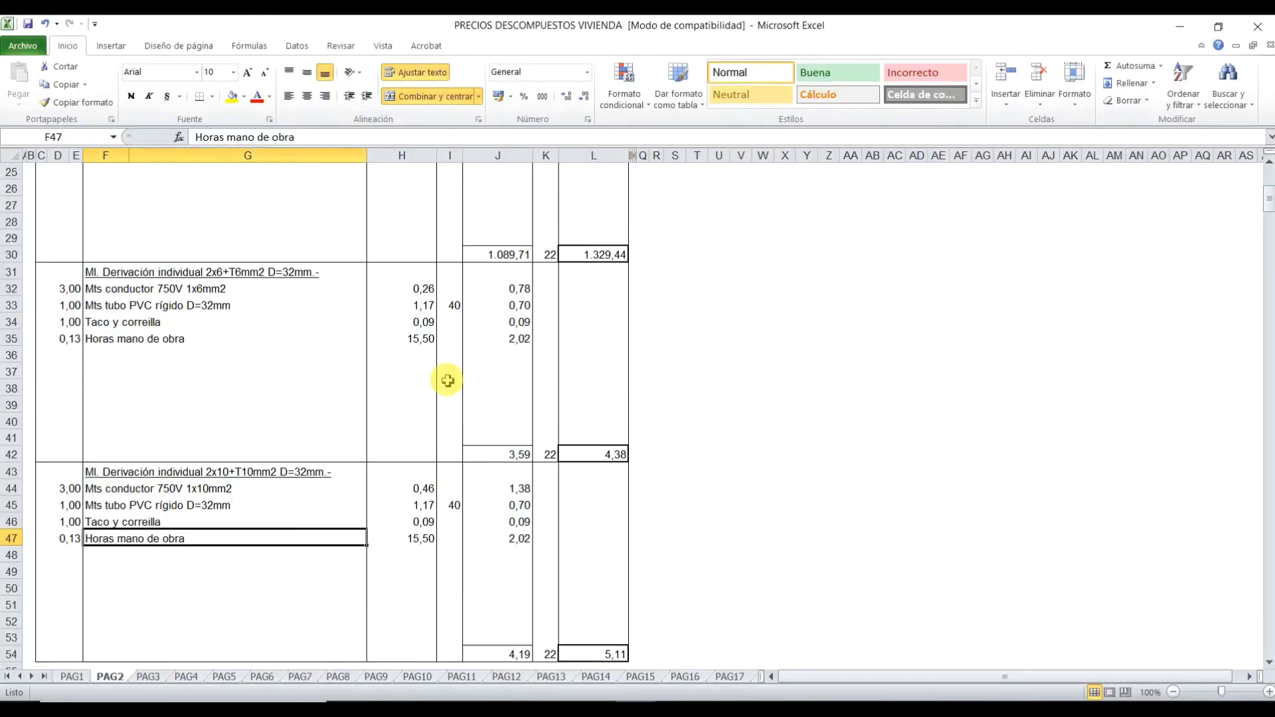
scroll(439, 372, up, 8)
- Open the Imprimir print preview for PRECIOS DESCOMPUESTOS VIVIENDA from the Archivo view
click(27, 47)
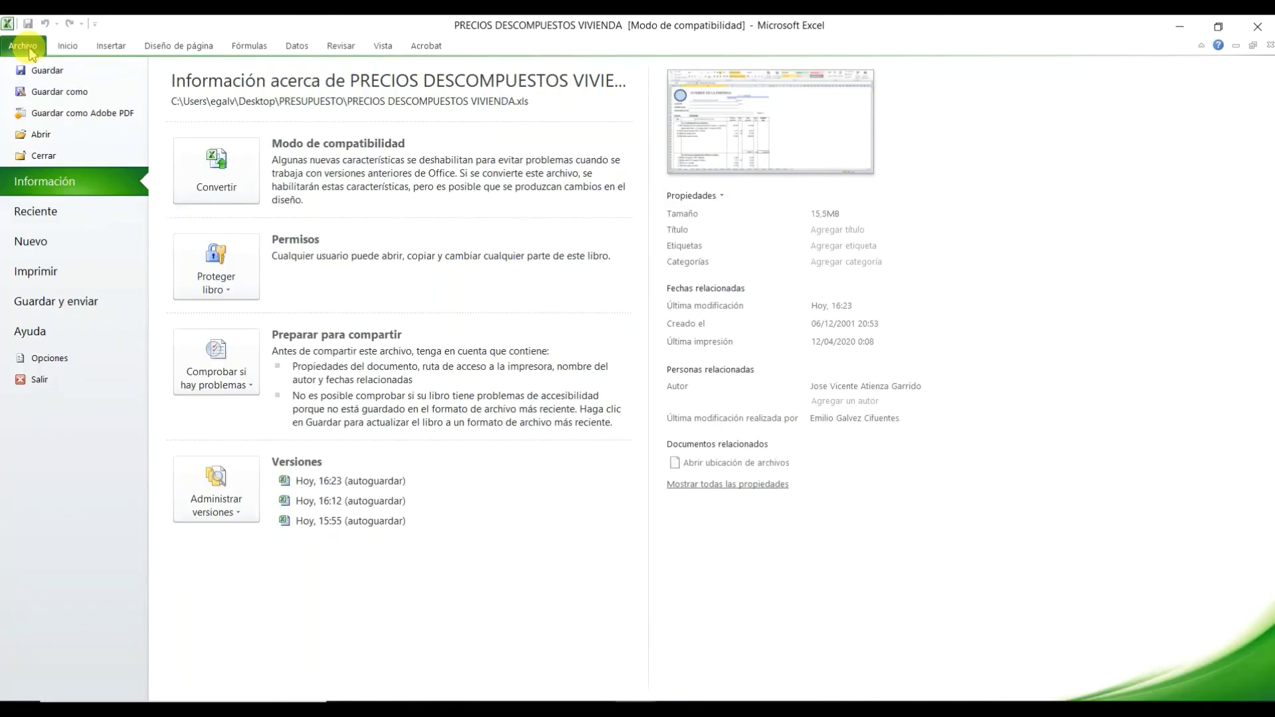
click(26, 46)
click(72, 678)
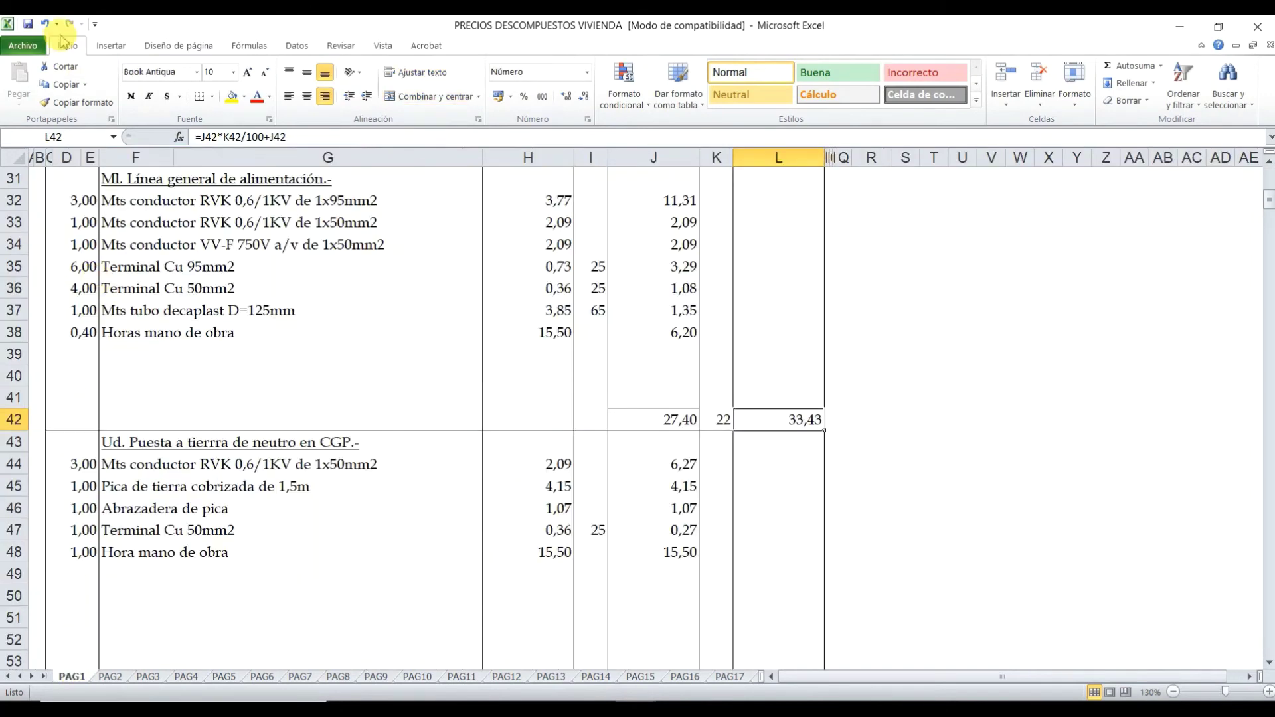
click(23, 45)
click(38, 273)
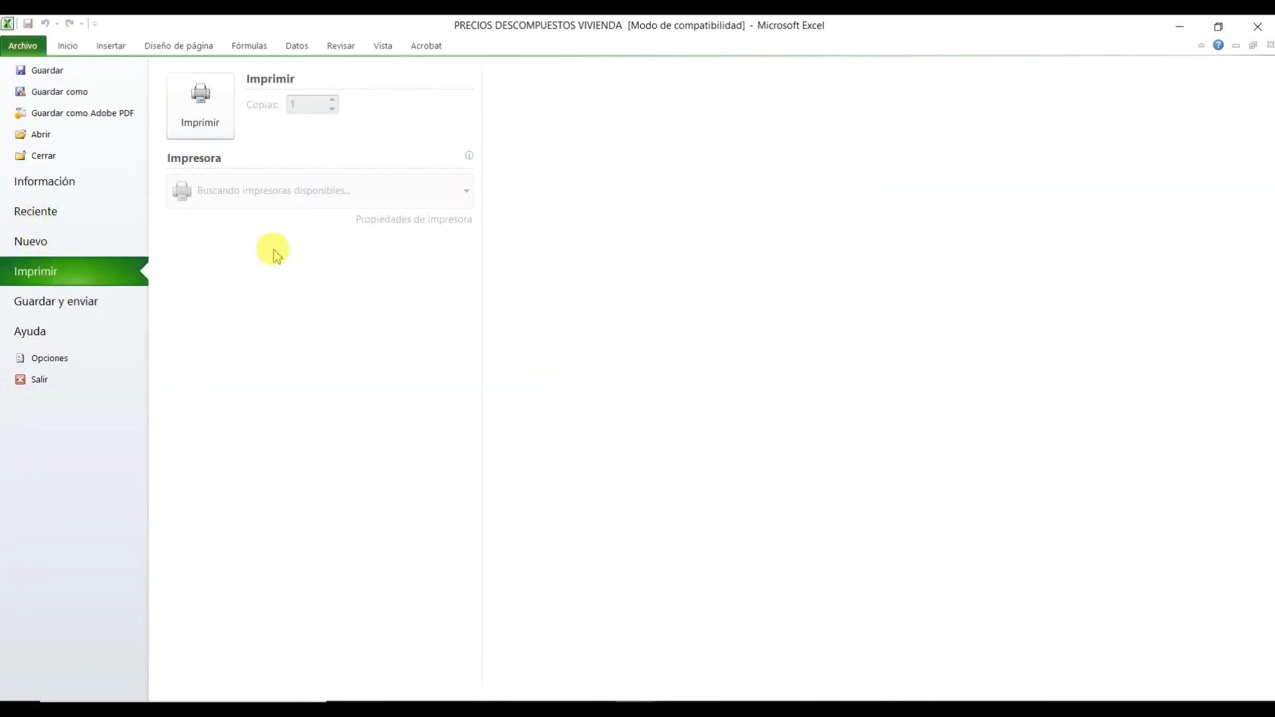
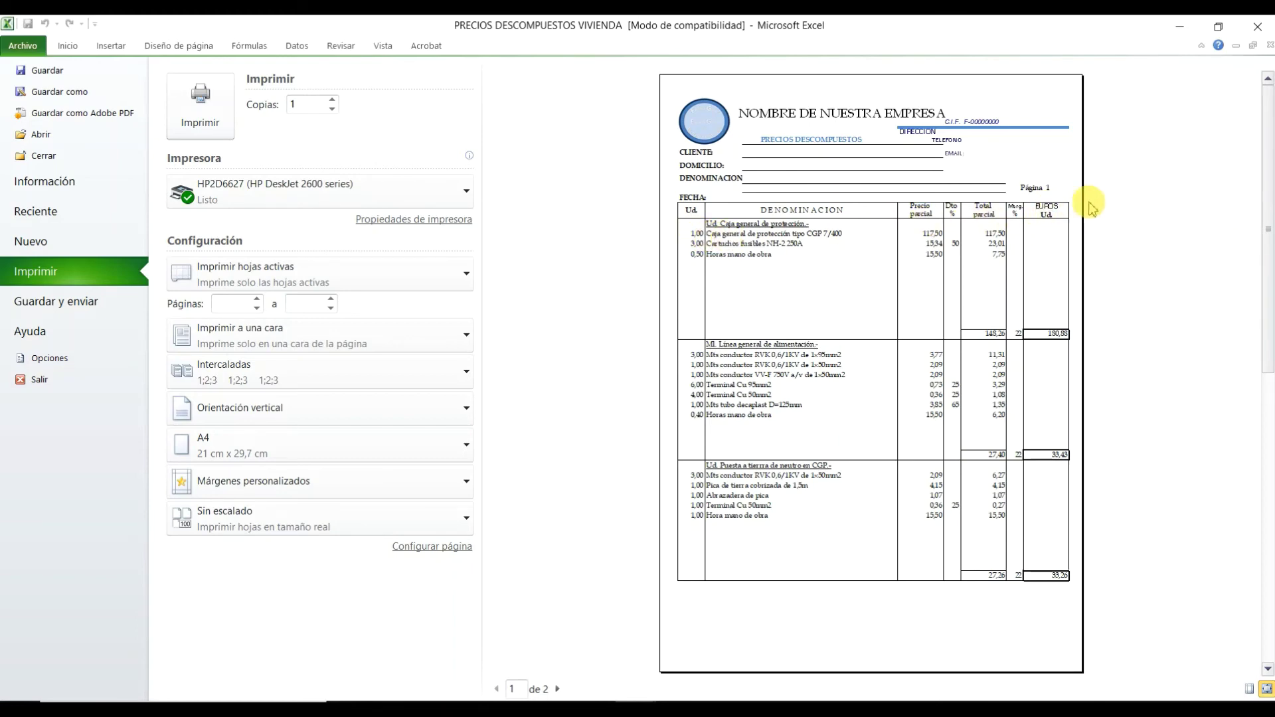
- Close the print preview and widen column G by dragging its border
key(Escape)
scroll(454, 231, up, 5)
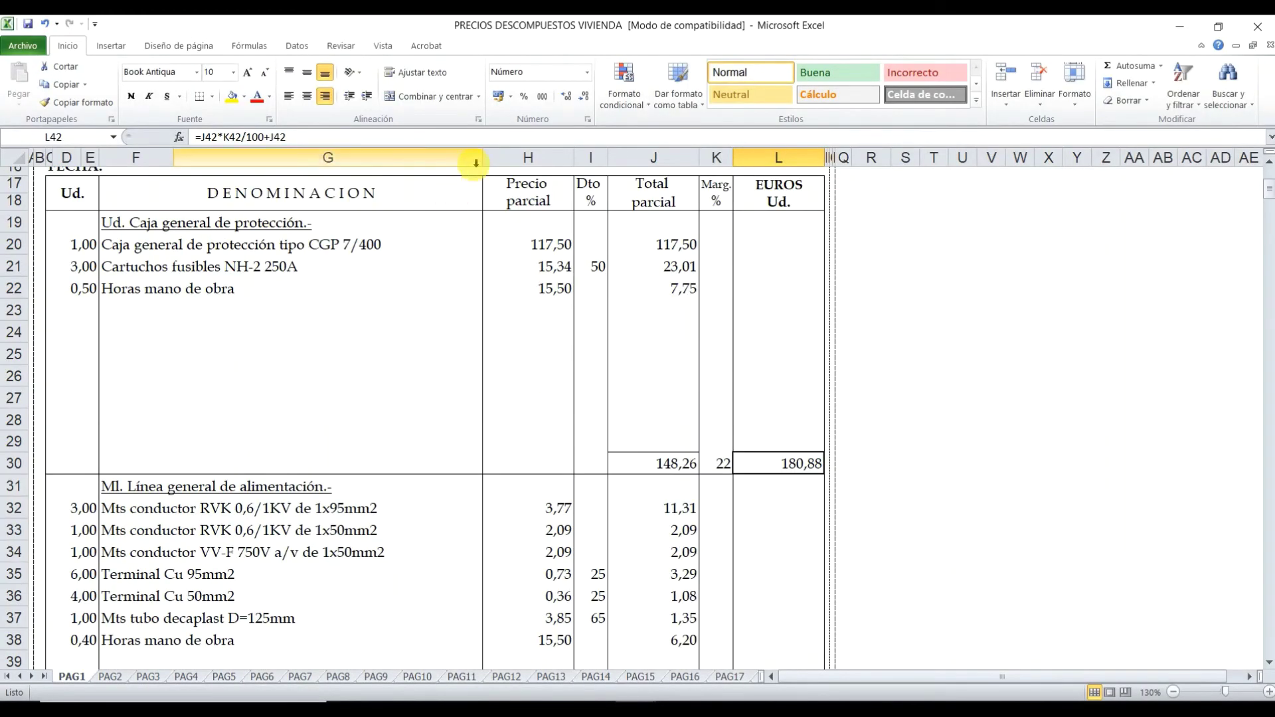
drag(483, 157, 671, 158)
scroll(554, 285, up, 5)
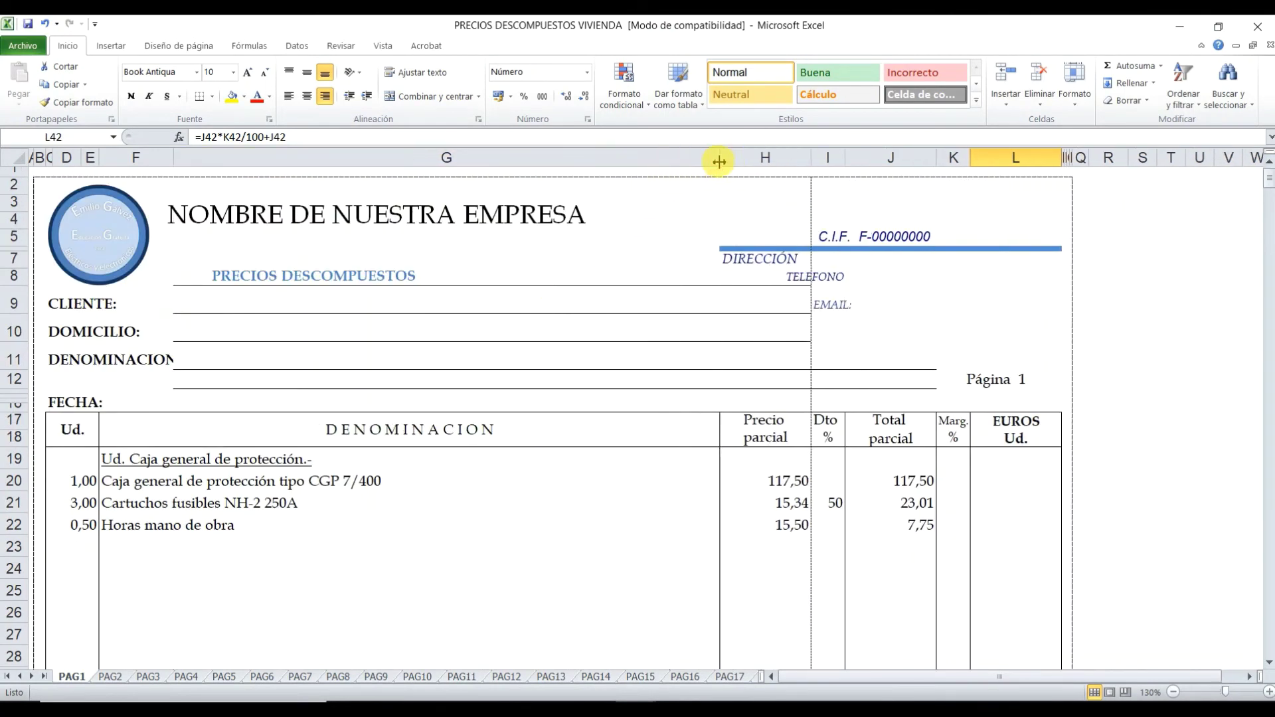
- Check the print preview, then narrow column G so the table fits one page width
click(15, 51)
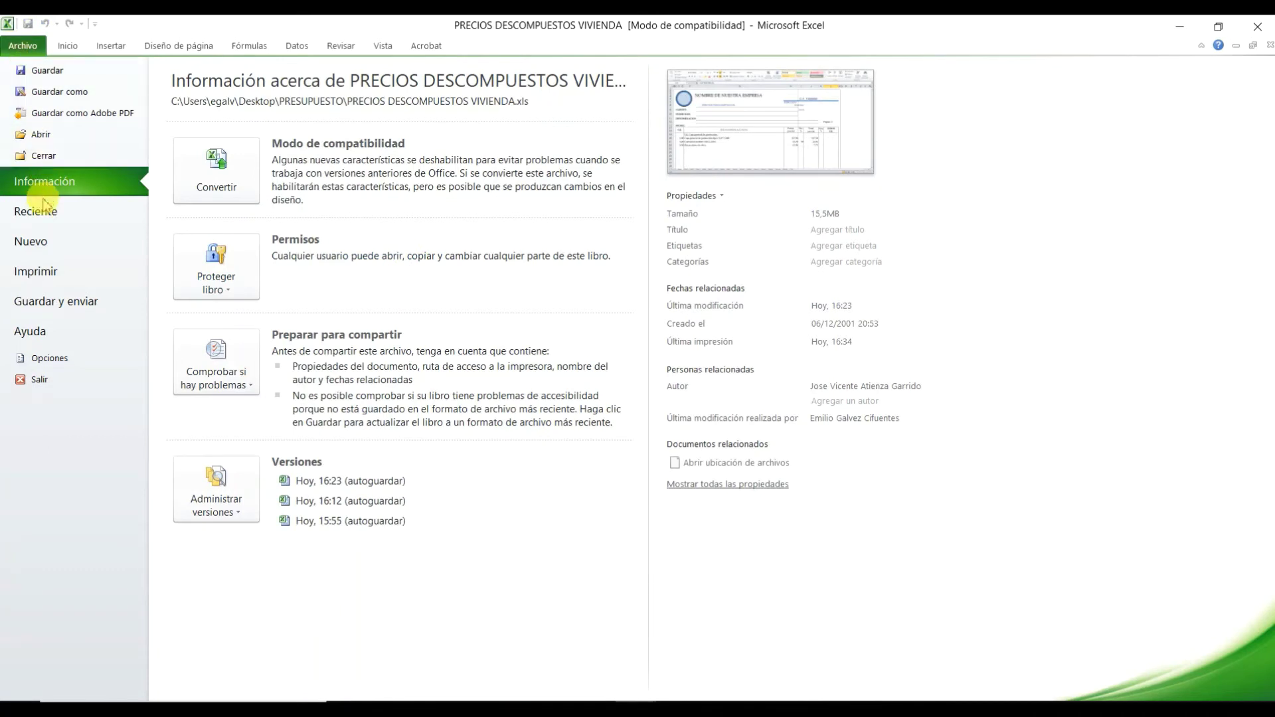
click(37, 271)
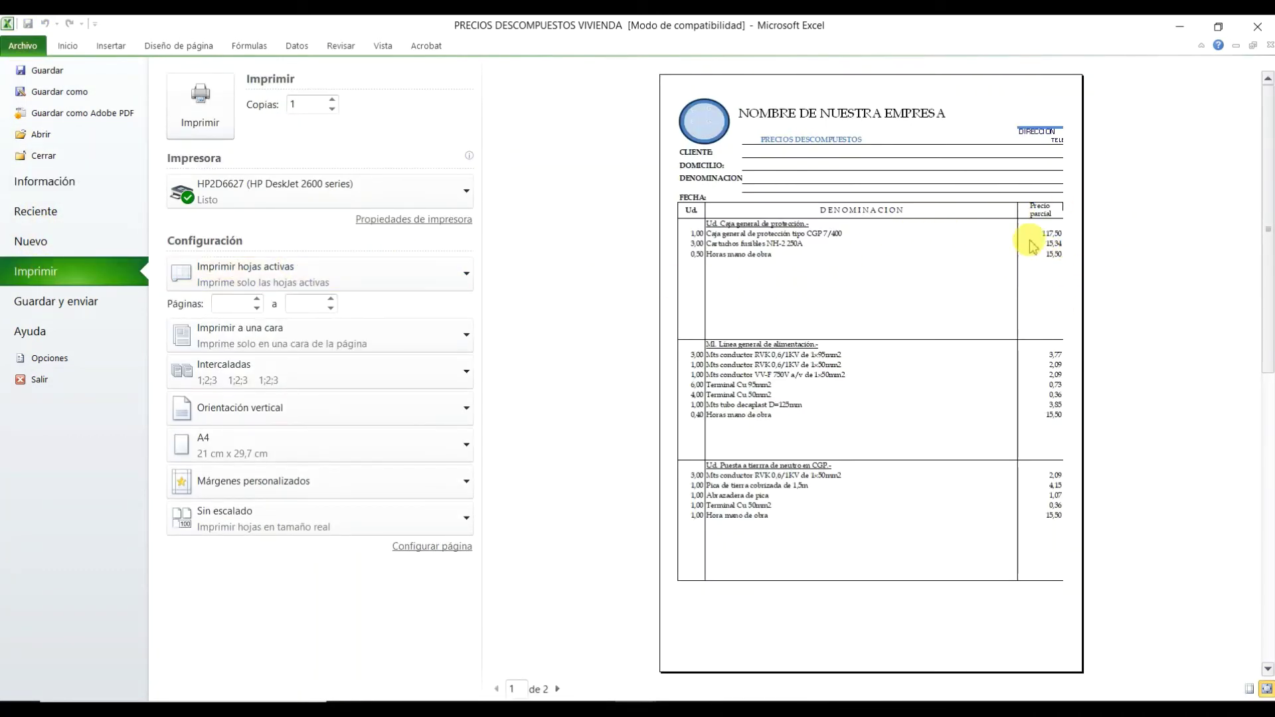
key(Escape)
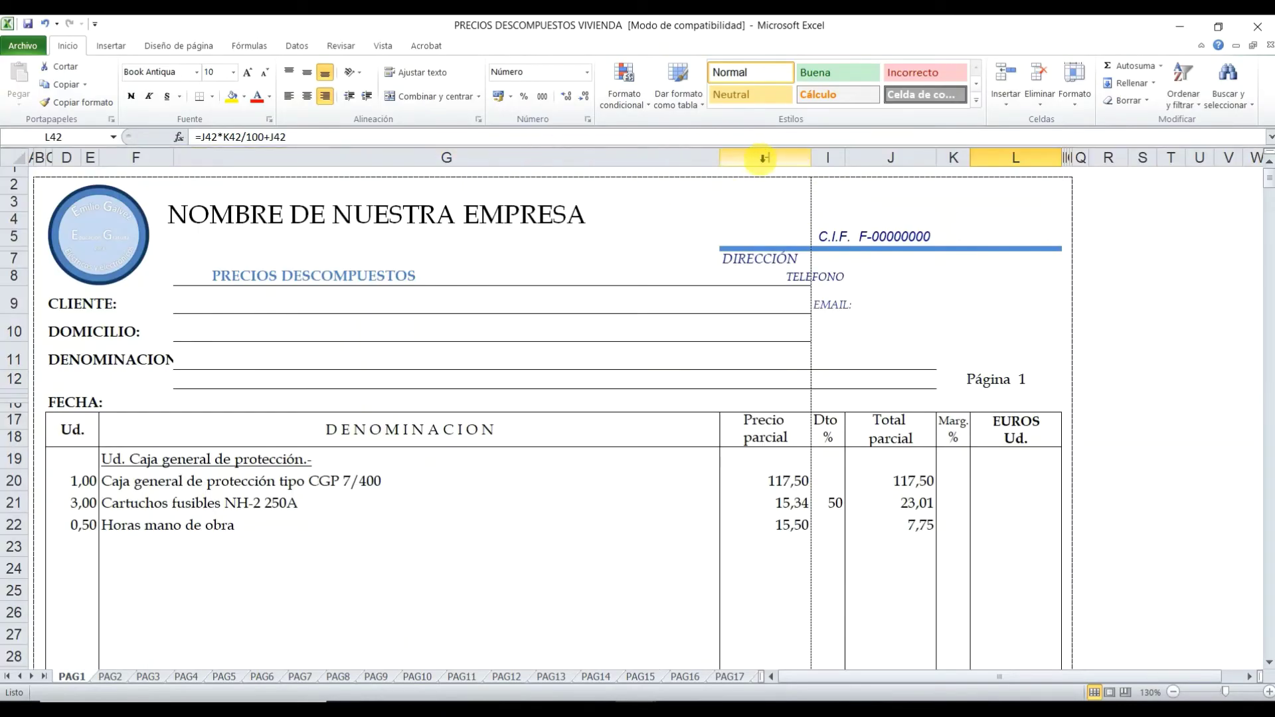
drag(726, 165, 465, 165)
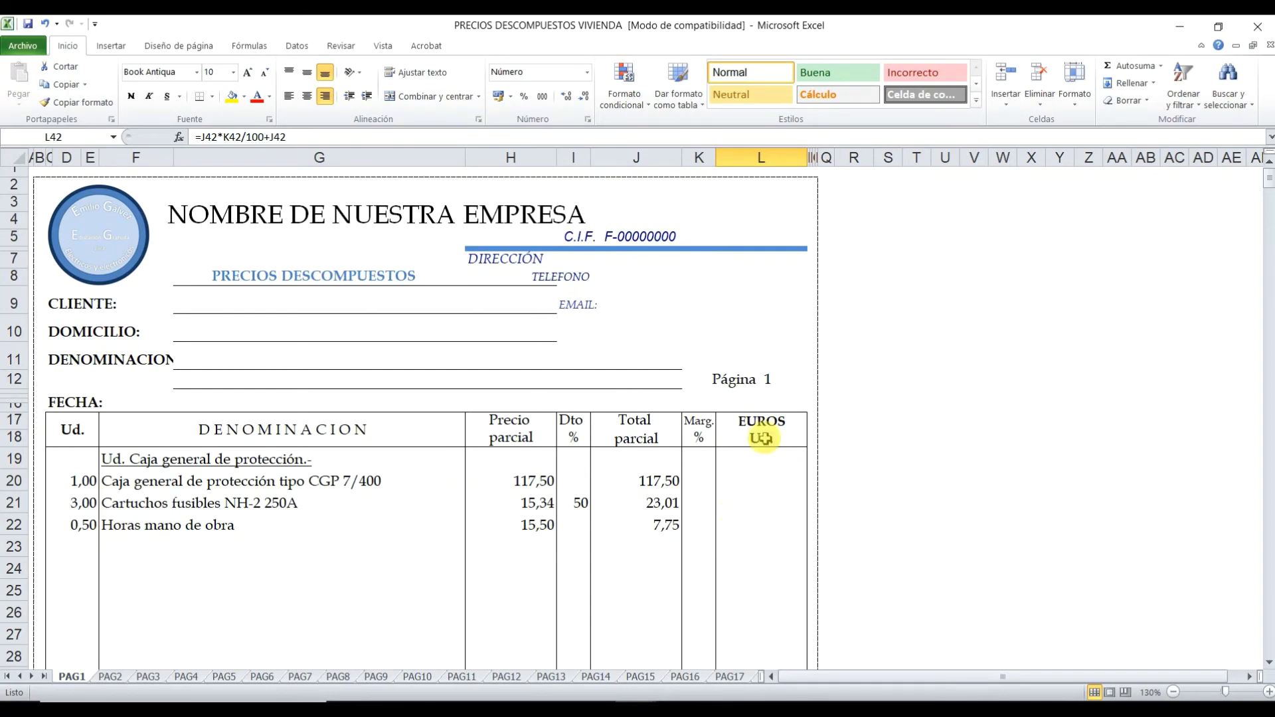
- Insert the Captura picture from Escritorio > titulos para youtube via Insertar > Imagen
click(124, 244)
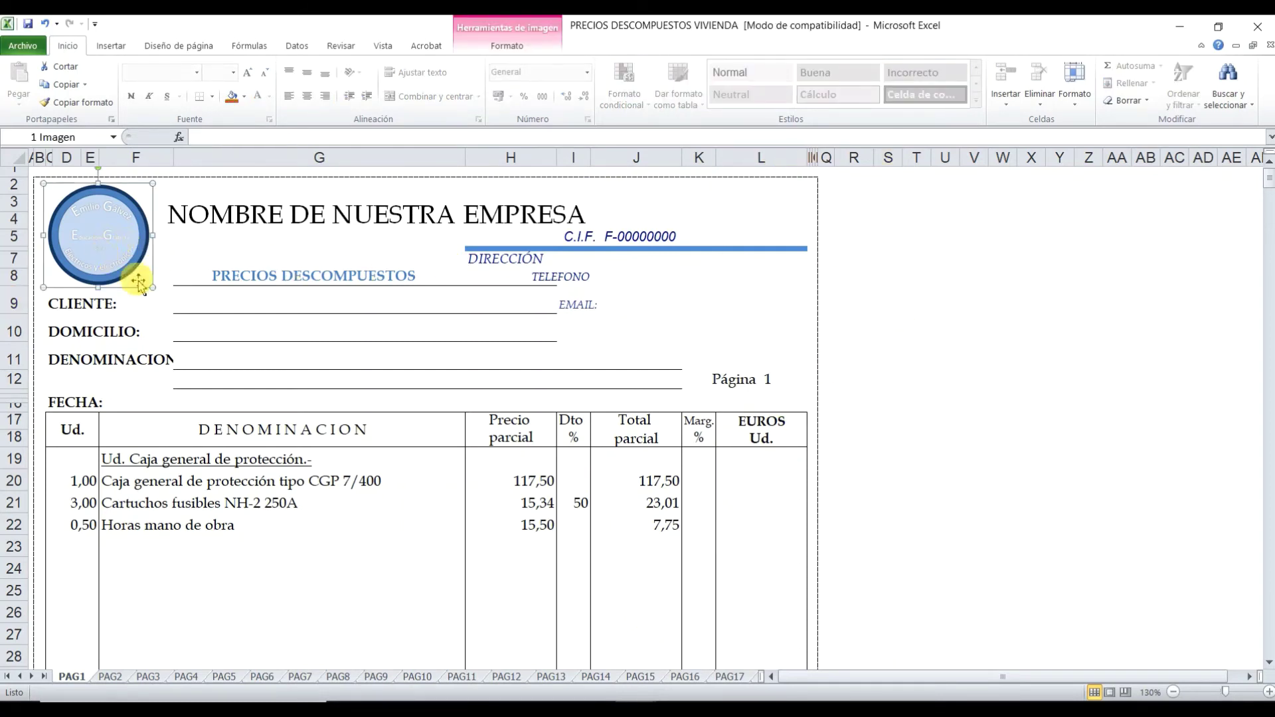
click(106, 46)
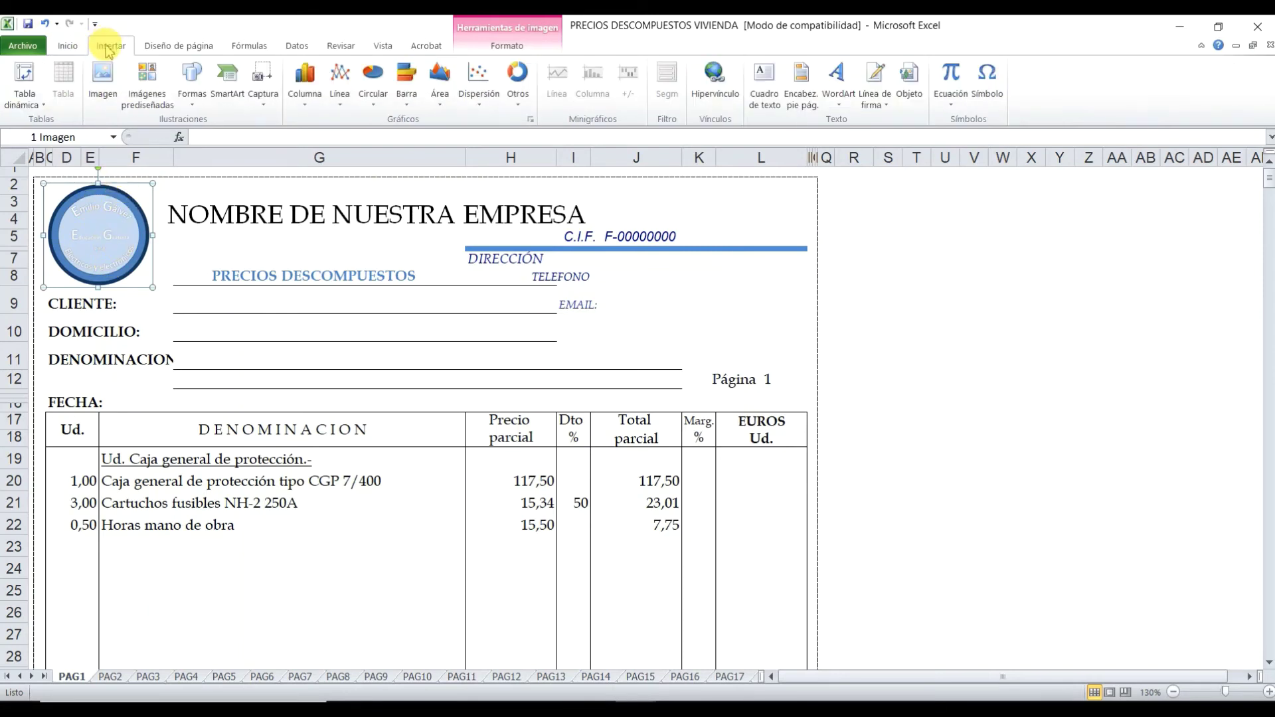
click(104, 87)
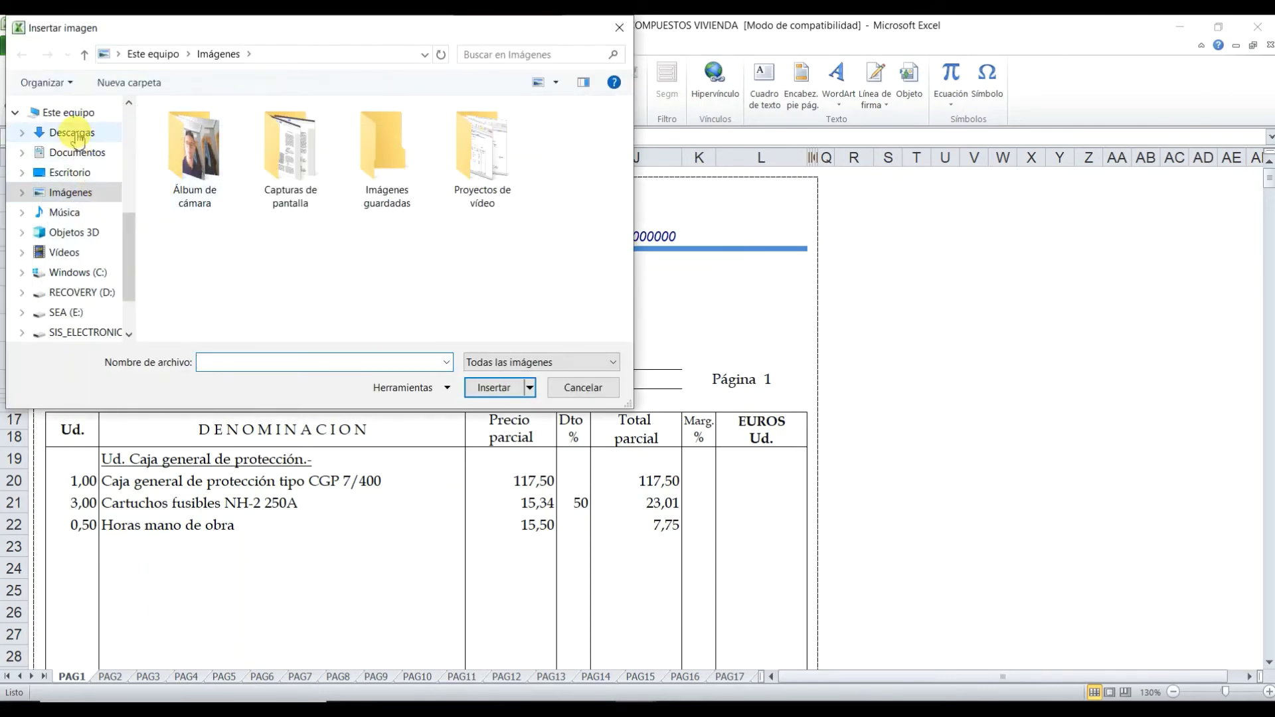
click(72, 173)
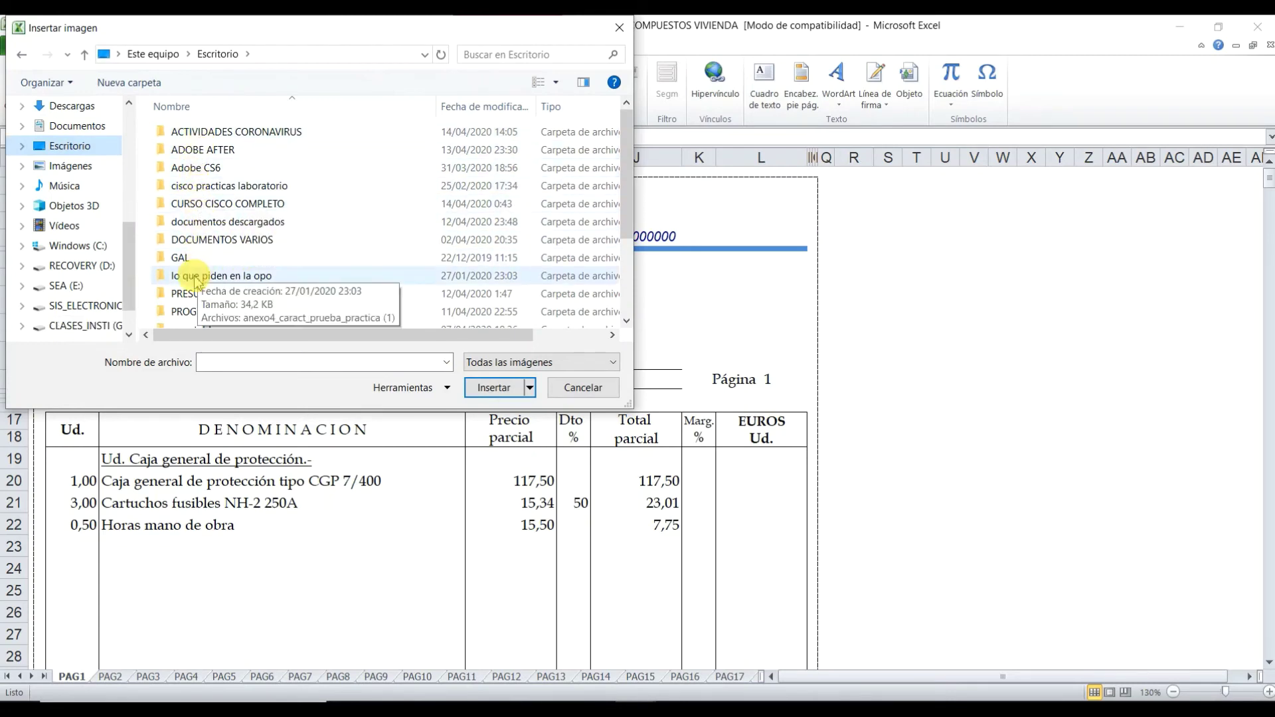
click(199, 310)
scroll(199, 309, down, 1)
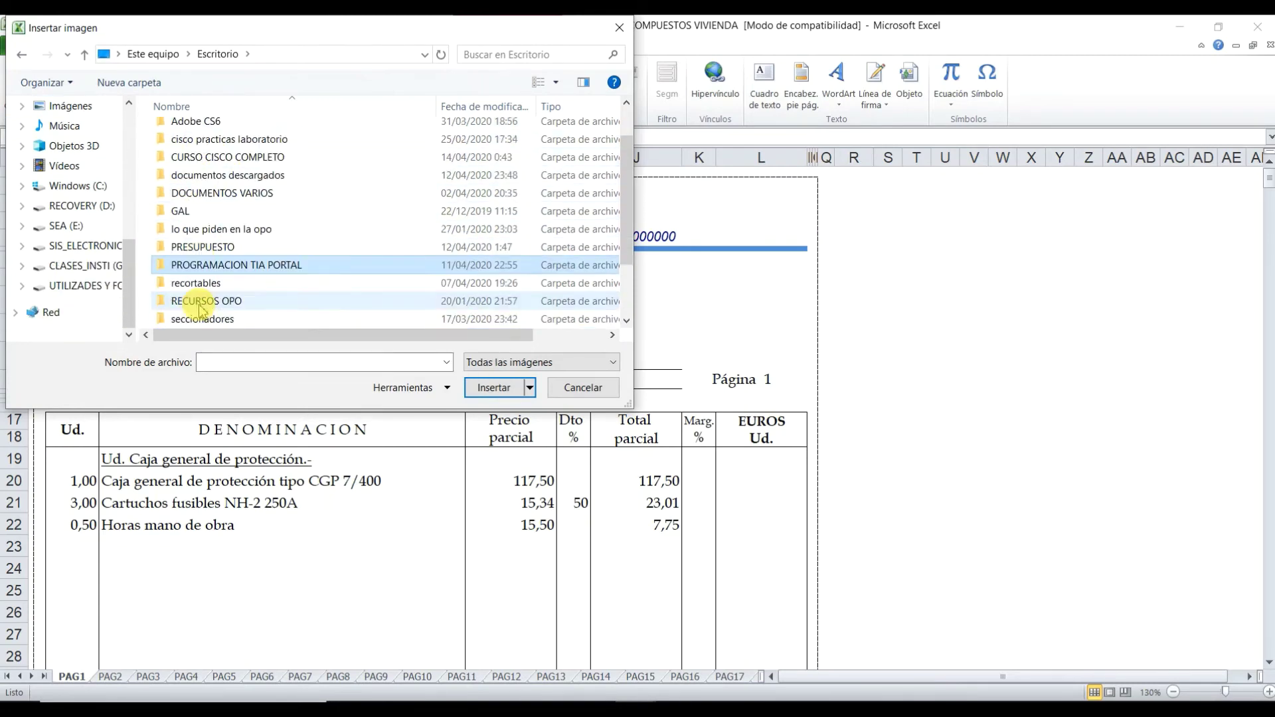
scroll(199, 309, down, 1)
scroll(219, 303, down, 1)
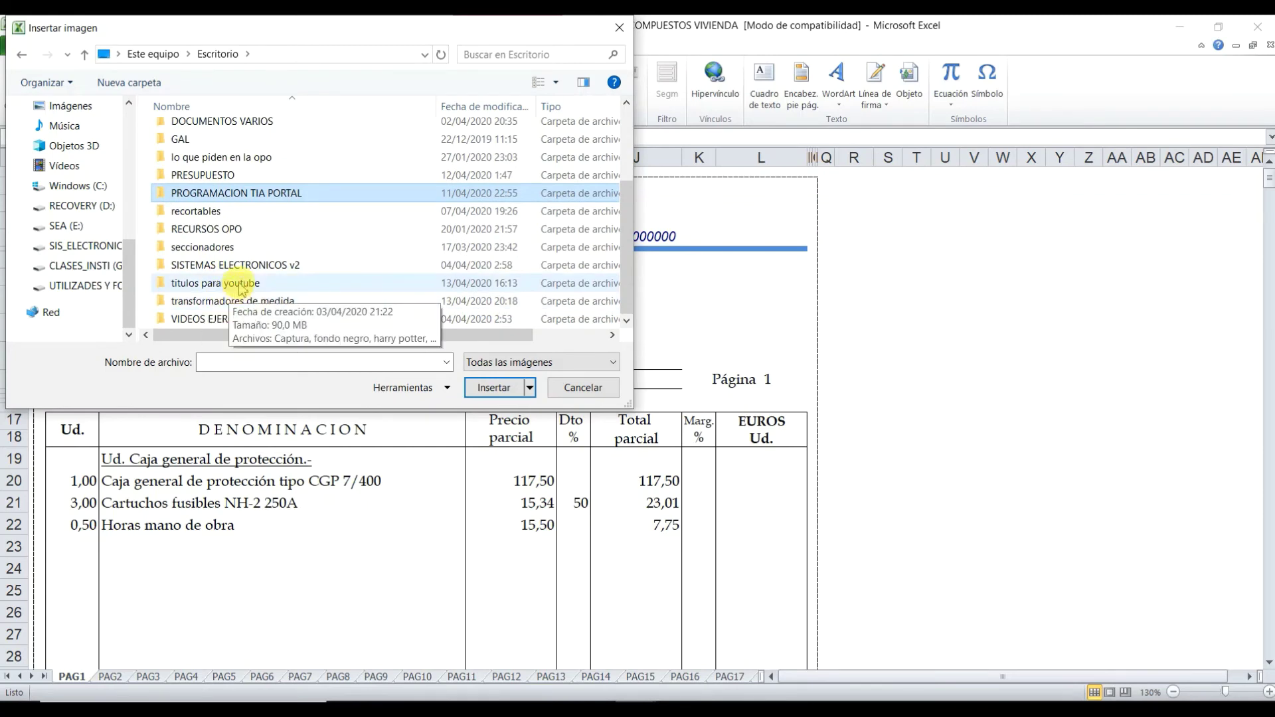
double_click(241, 287)
click(203, 169)
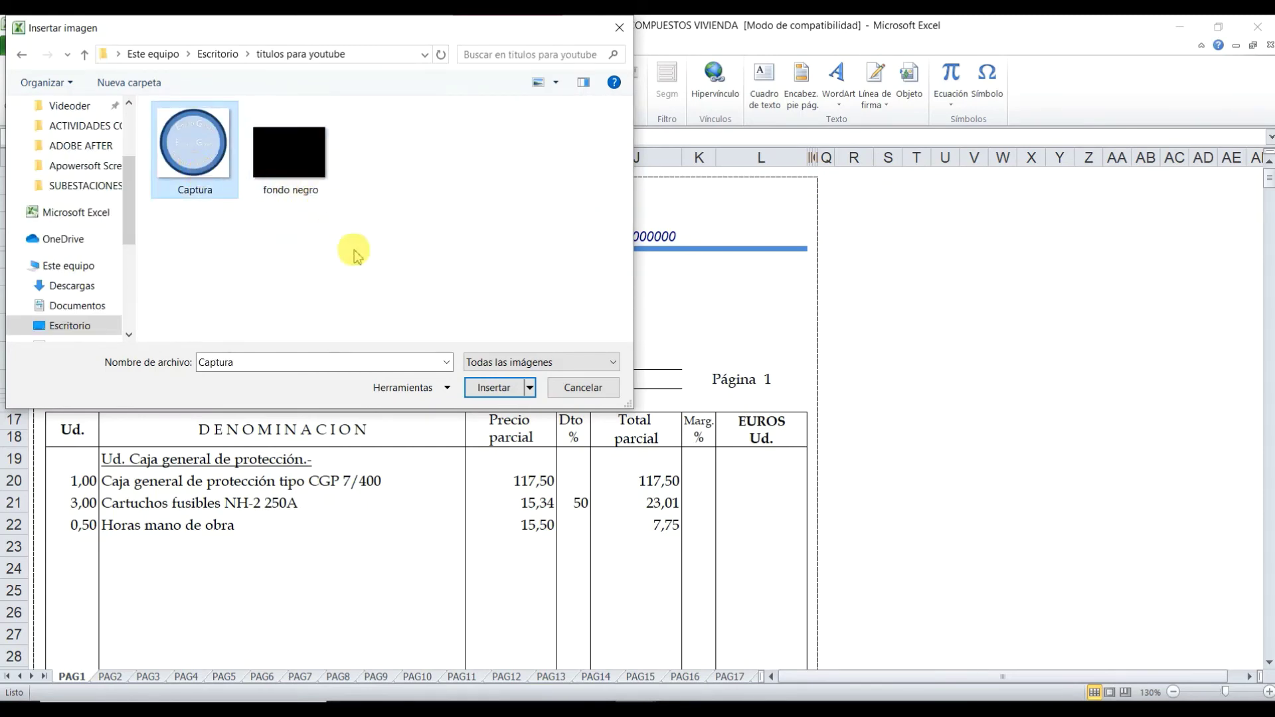
click(492, 388)
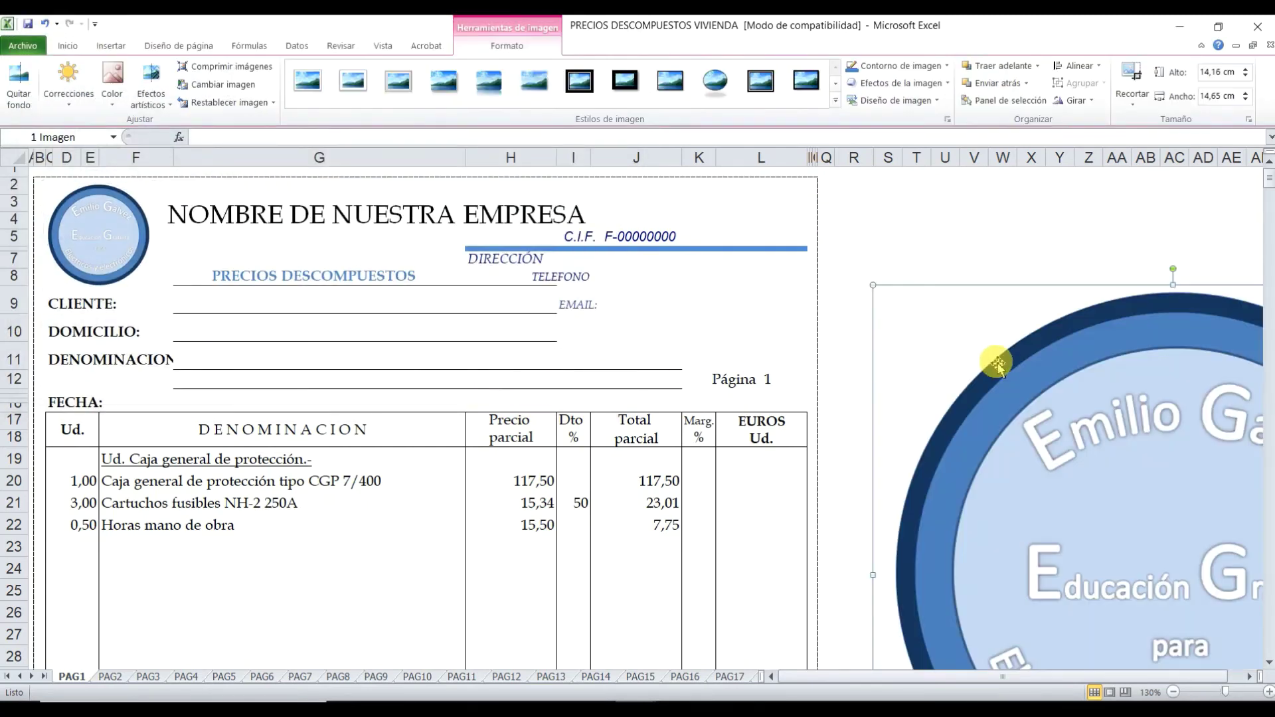
- Shrink the inserted Captura image to about 3.13 × 3.3 cm, move it, then delete it
scroll(998, 364, down, 3)
scroll(968, 362, down, 2)
ctrl+scroll(957, 353, down, 2)
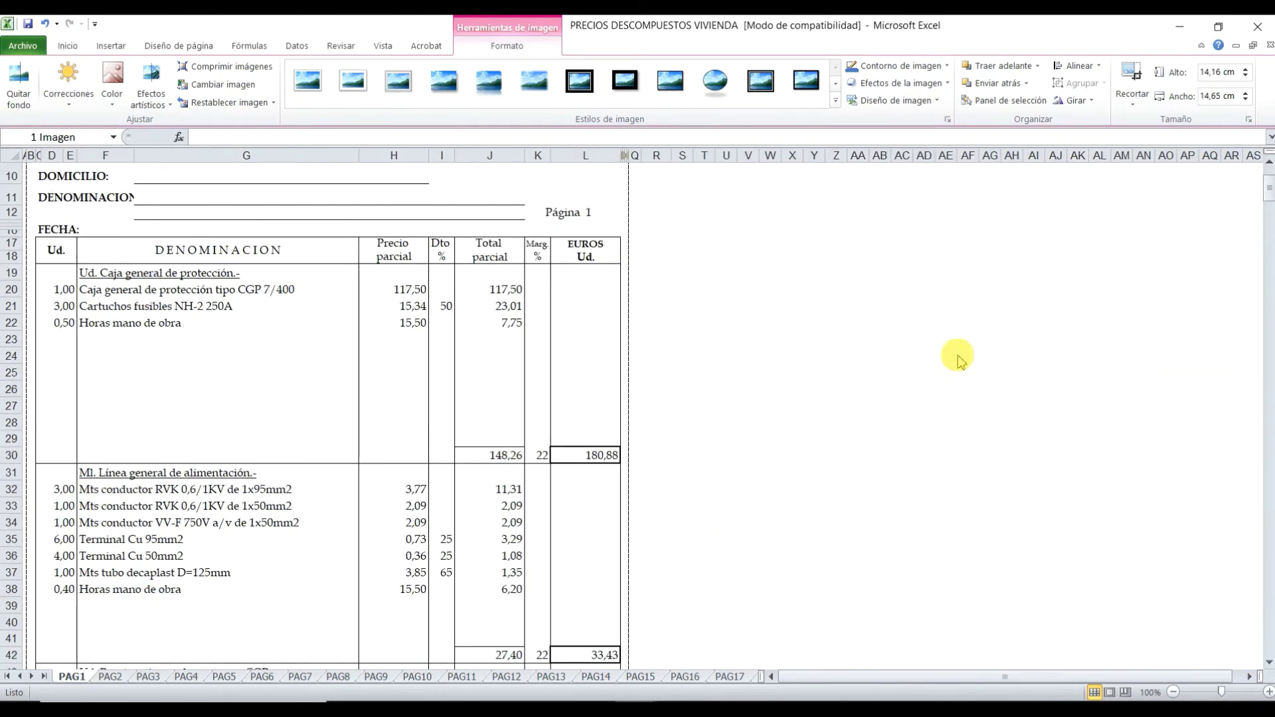
ctrl+scroll(965, 370, down, 1)
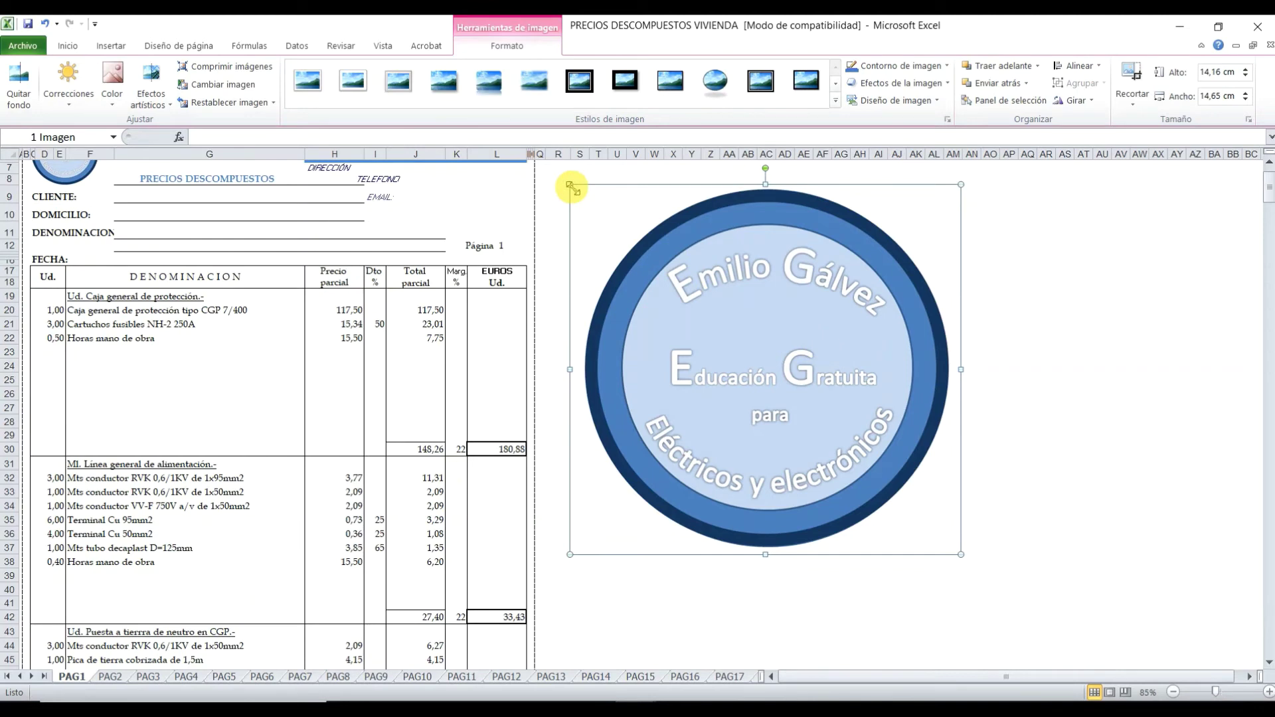
mouse_move(573, 188)
mouse_down()
mouse_move(885, 474)
mouse_move(621, 199)
mouse_up()
scroll(635, 279, up, 2)
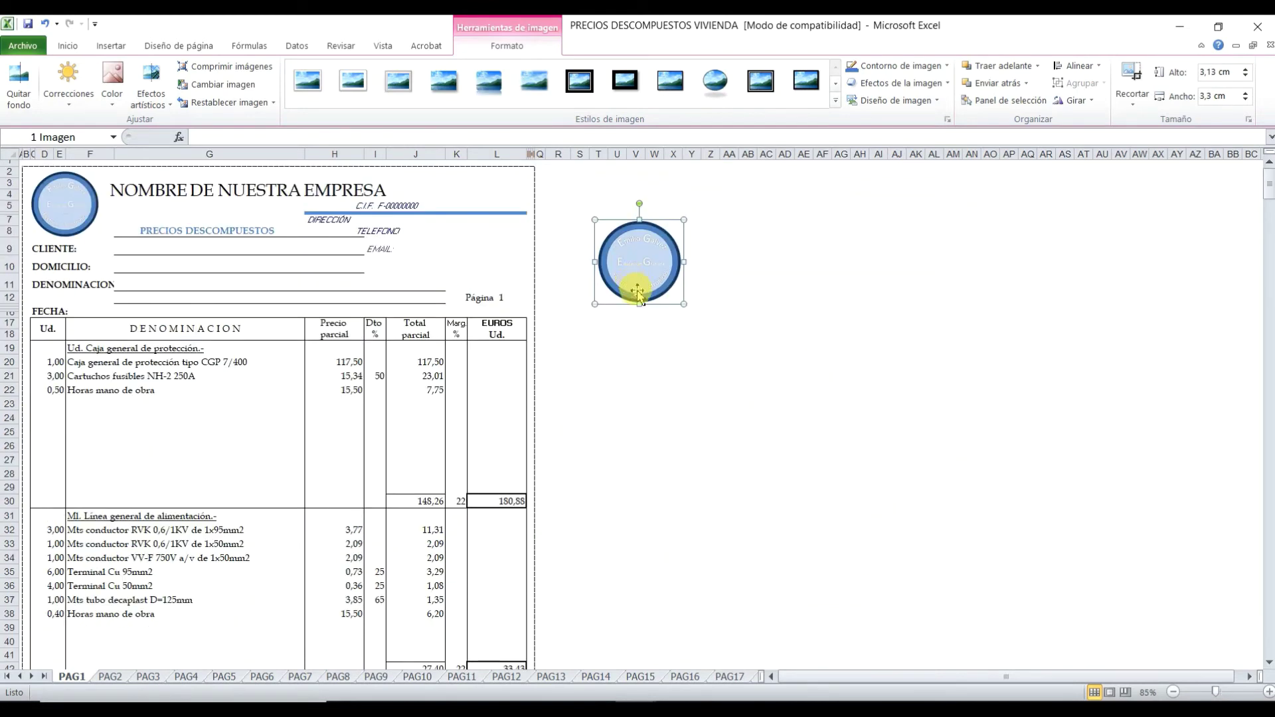
mouse_move(638, 293)
mouse_down()
mouse_move(422, 244)
mouse_move(693, 306)
mouse_up()
key(Delete)
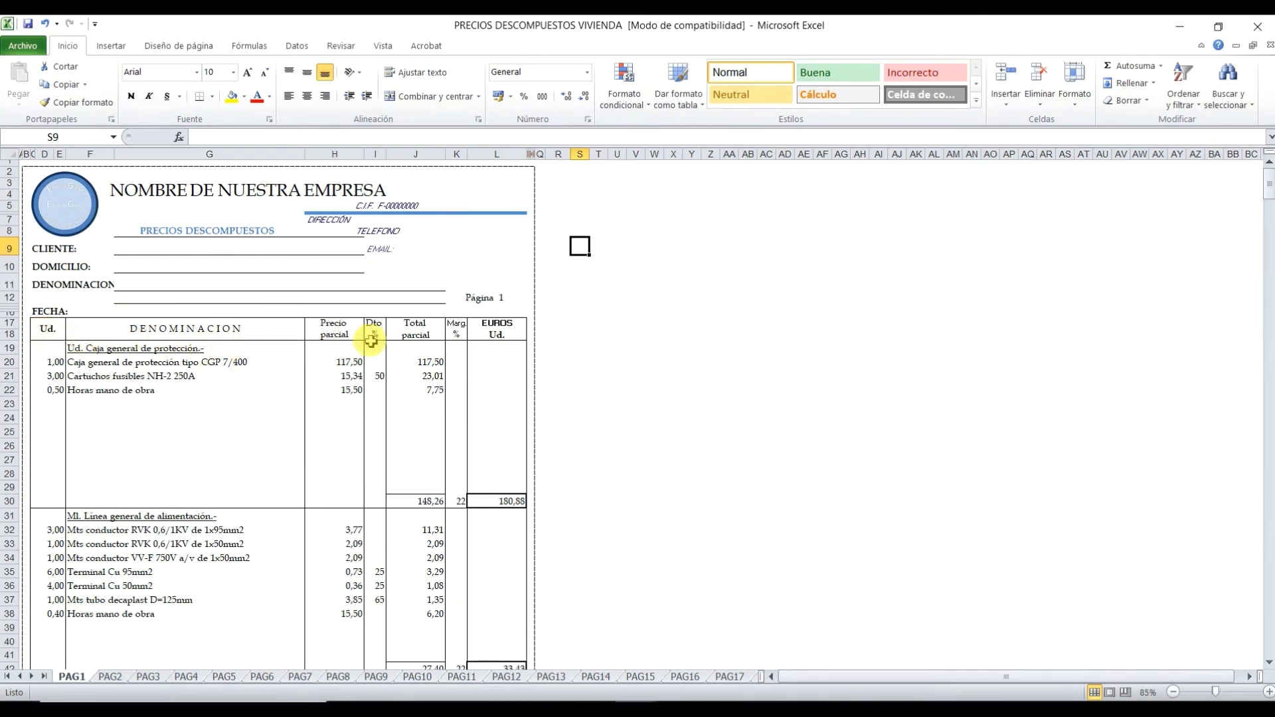
- Type the headings Ud in Z17 and Denominación in AB17
click(672, 325)
click(695, 325)
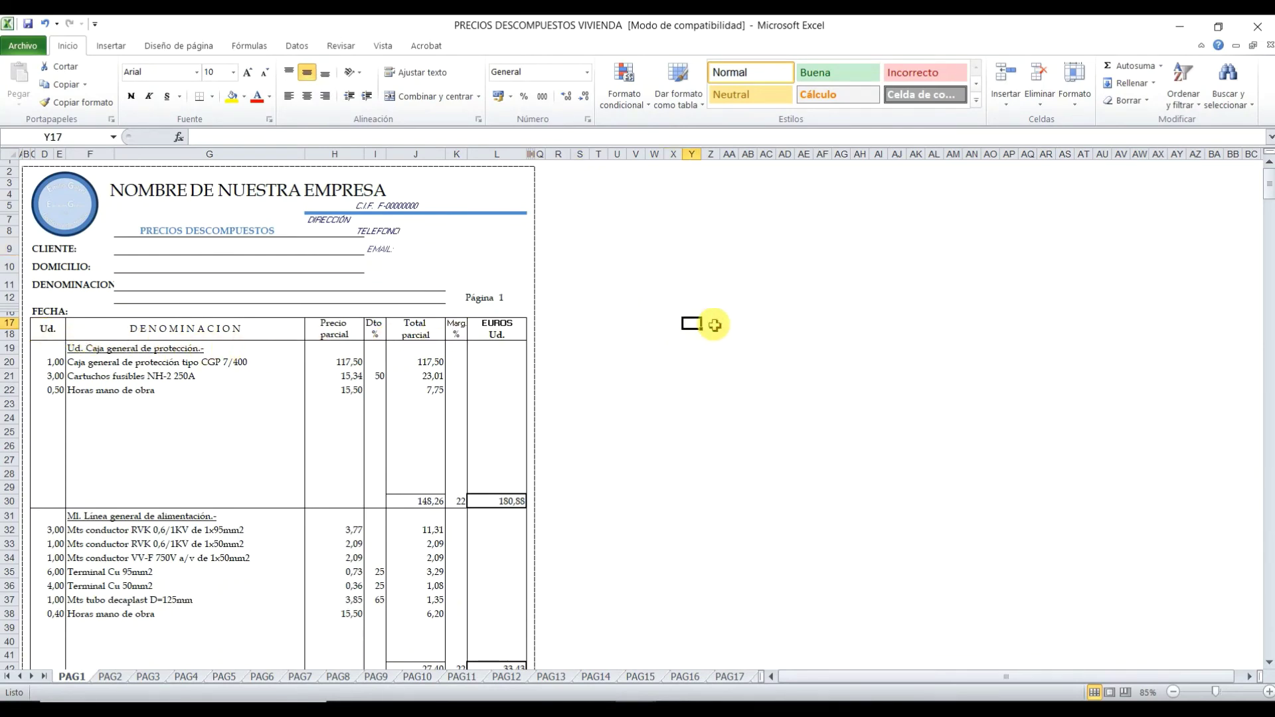
text(Ud)
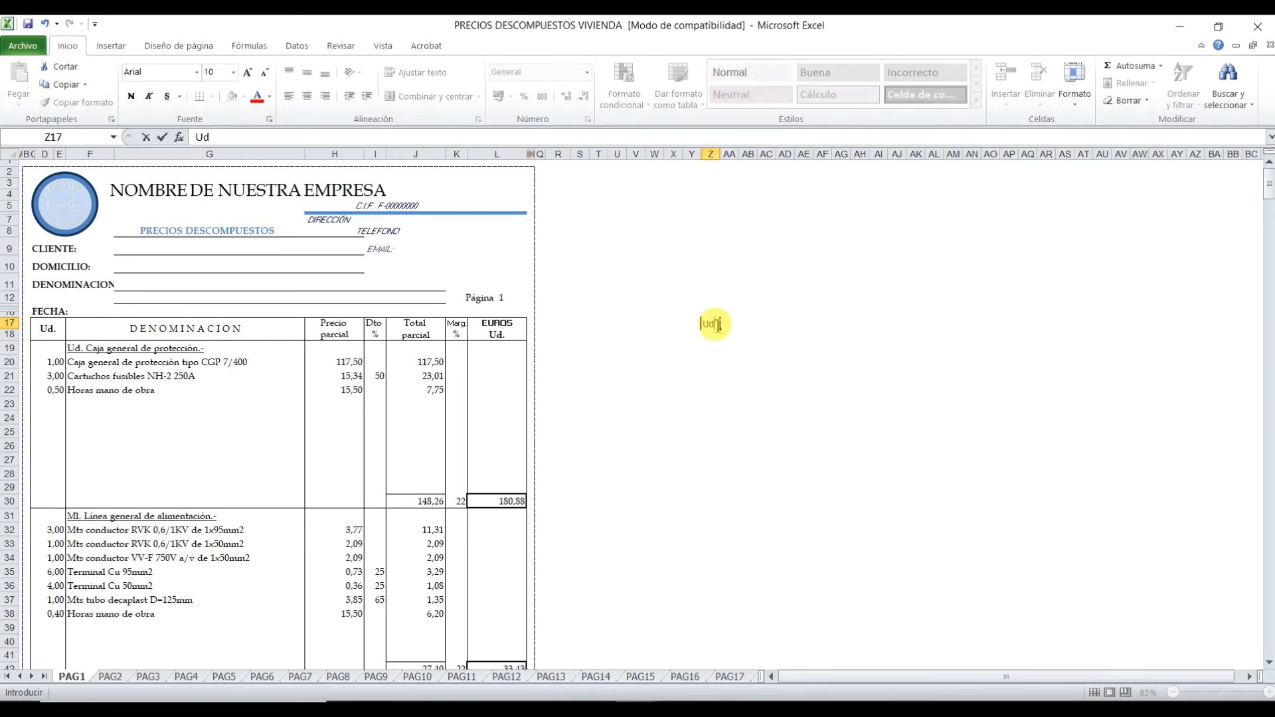
key(Tab)
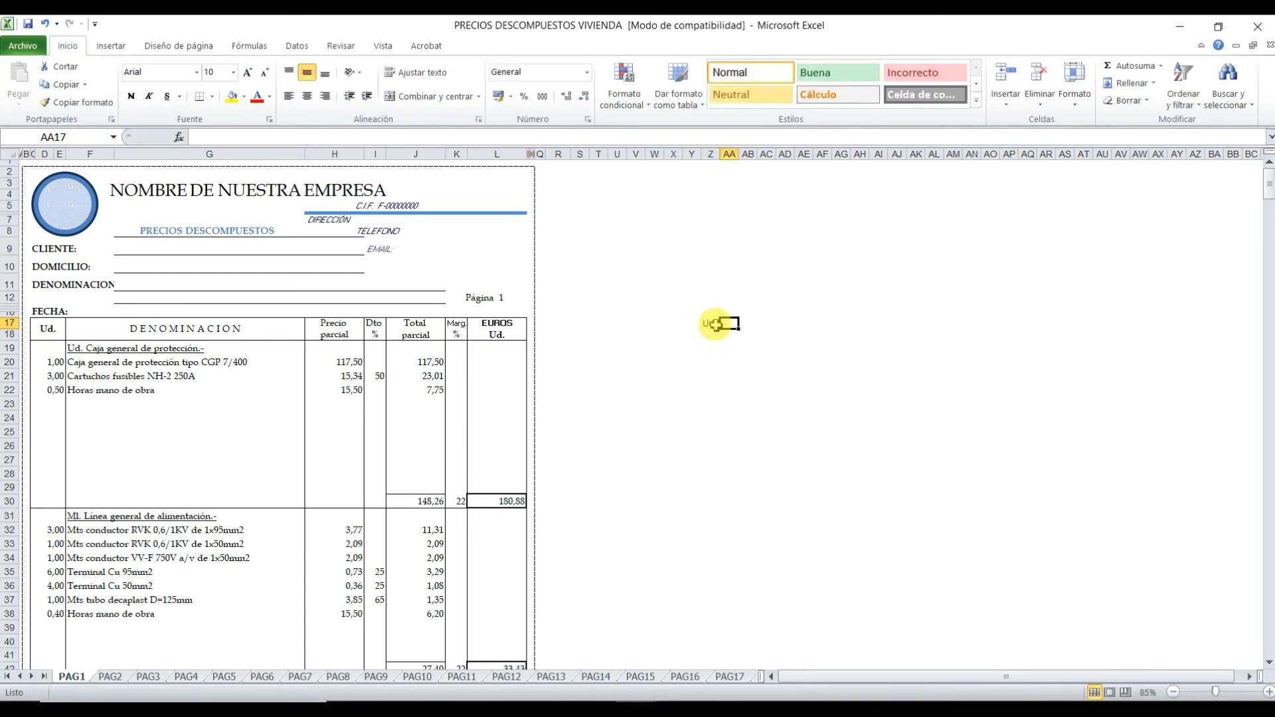
text(DEn)
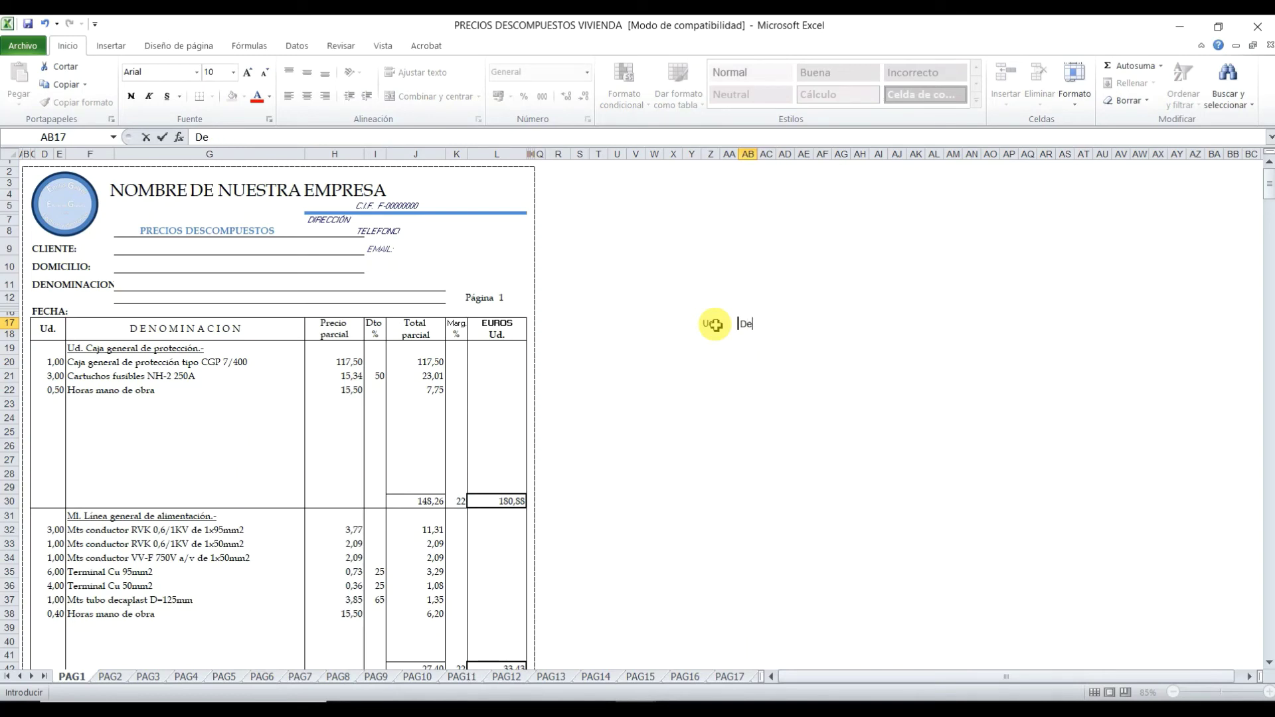
text(nominació)
key(Tab)
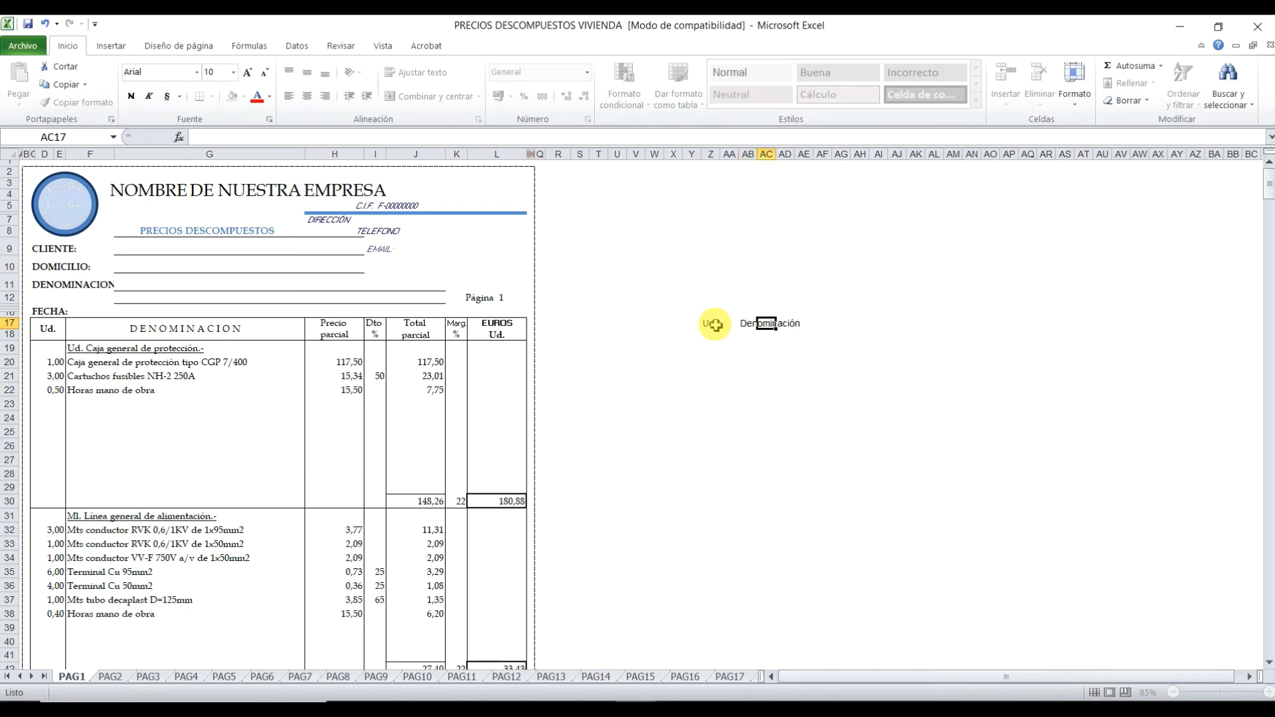
key(Tab)
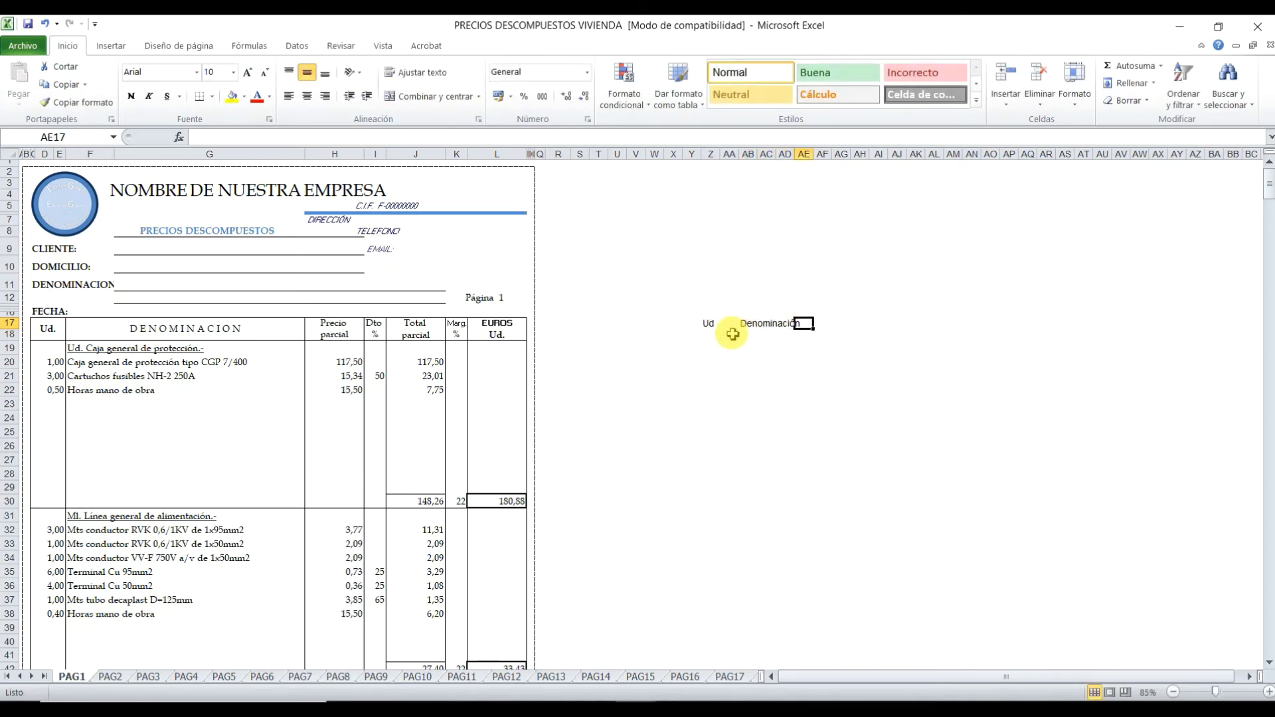
- Compare against the main table's DENOMINACION and item cells, then enter a value in AB19
click(746, 327)
click(192, 330)
click(179, 349)
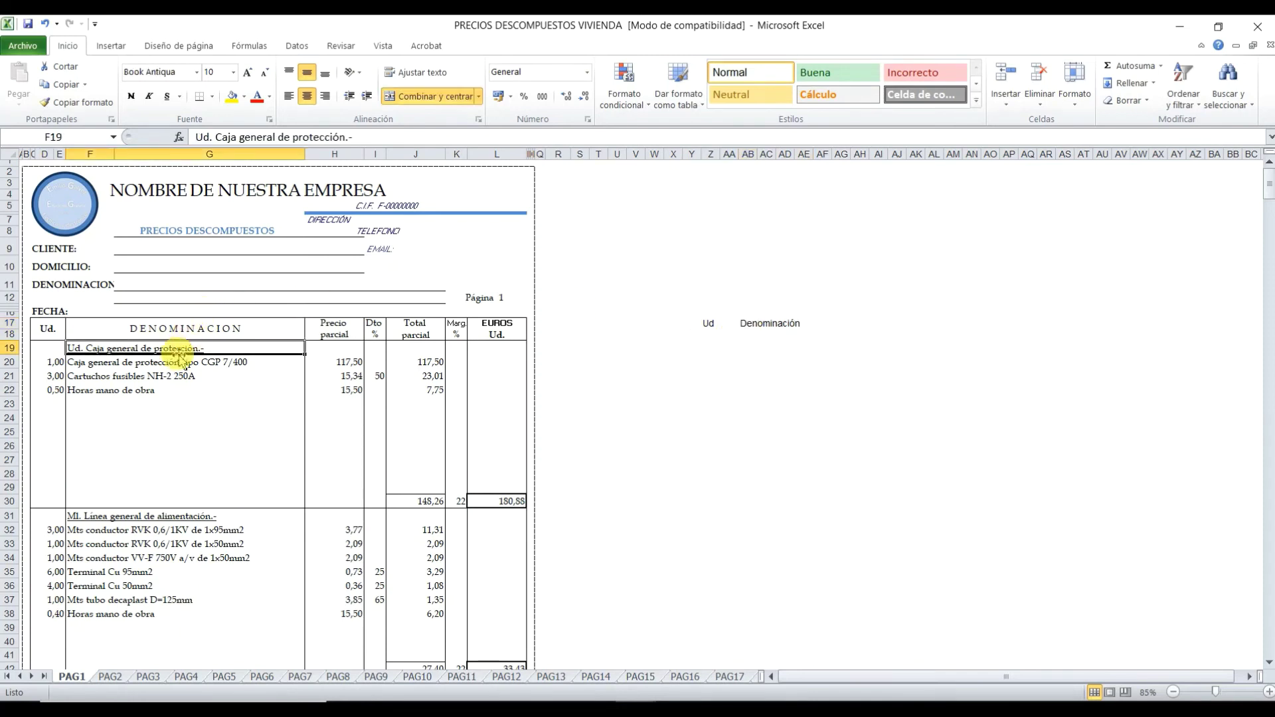
click(165, 376)
click(163, 350)
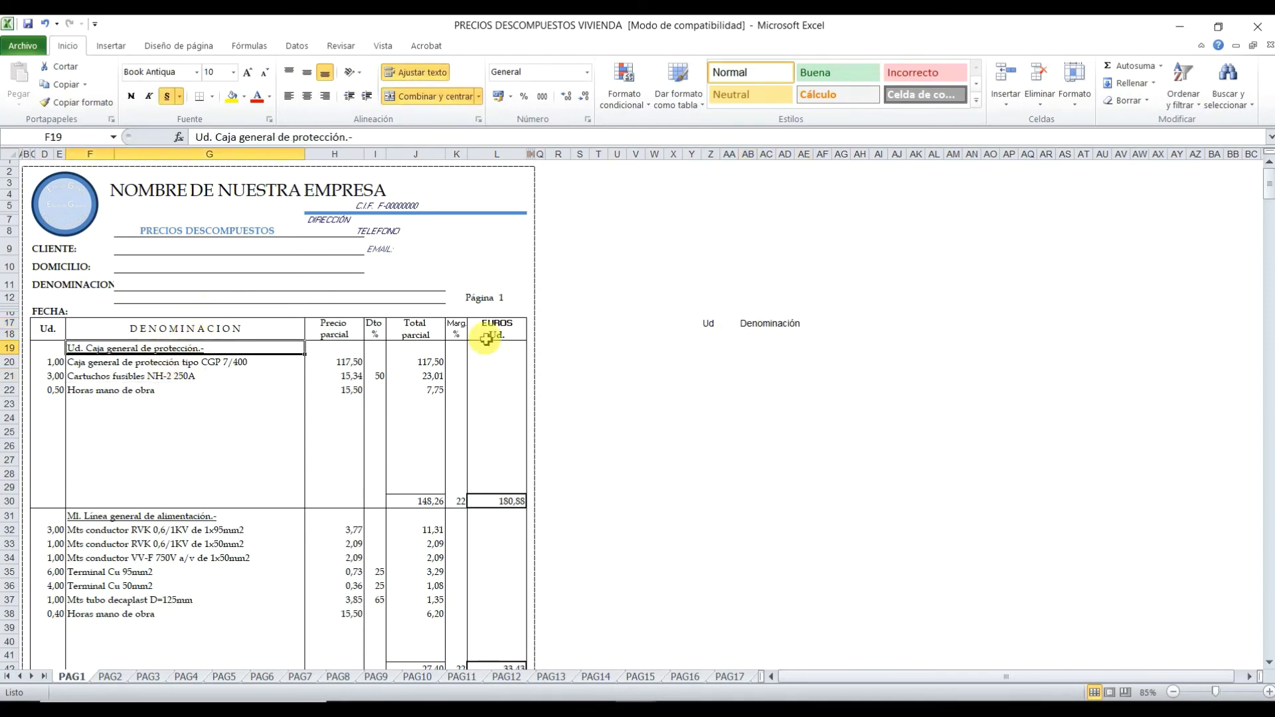
click(761, 326)
click(748, 347)
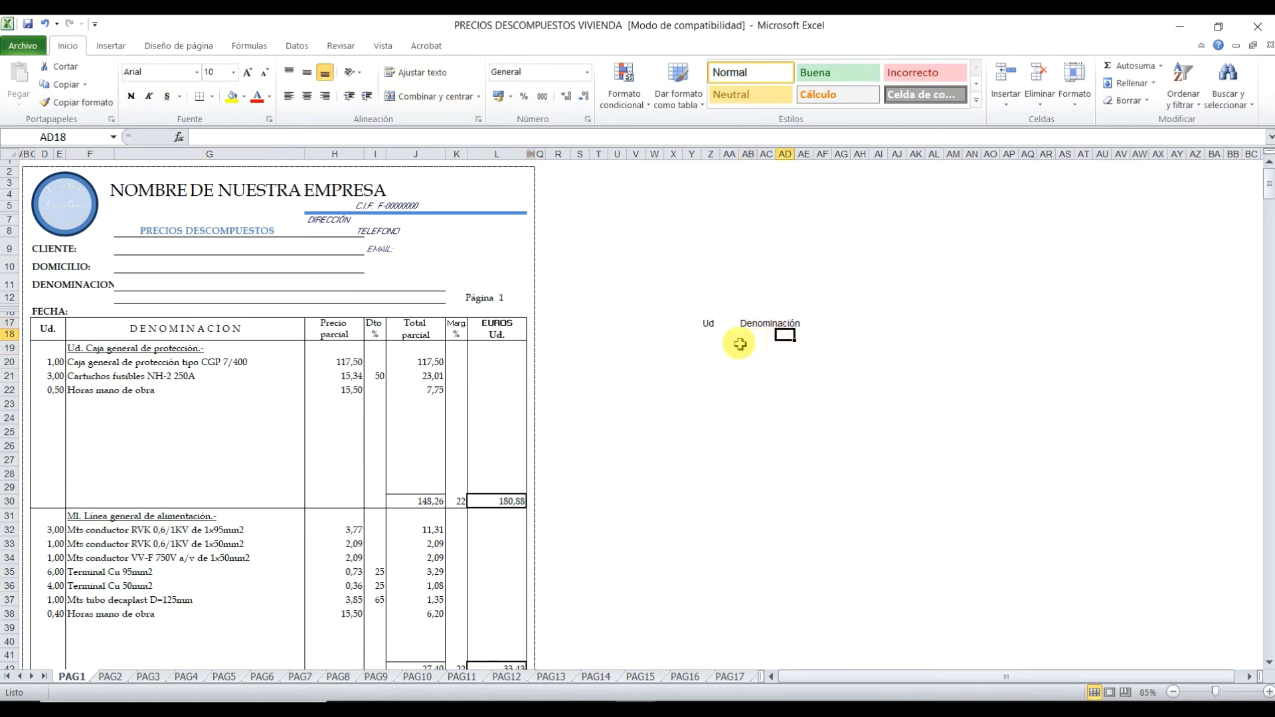
text(dfdd)
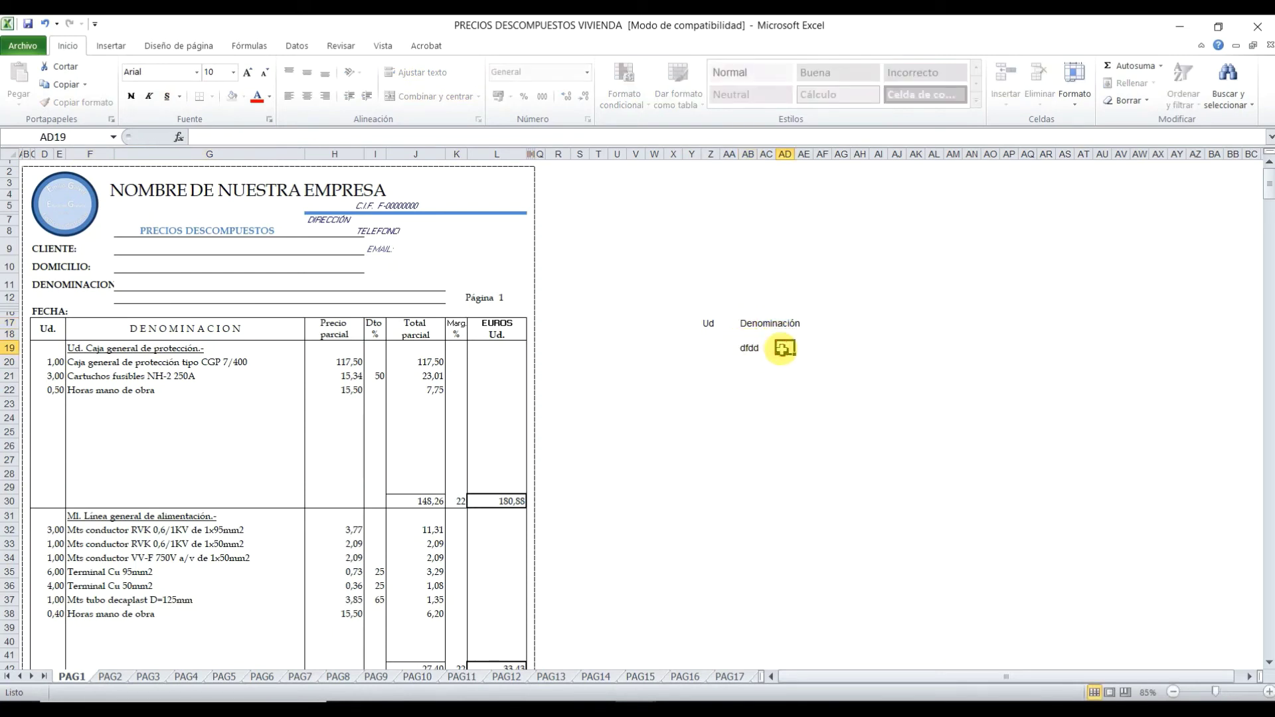
key(ctrl+Return)
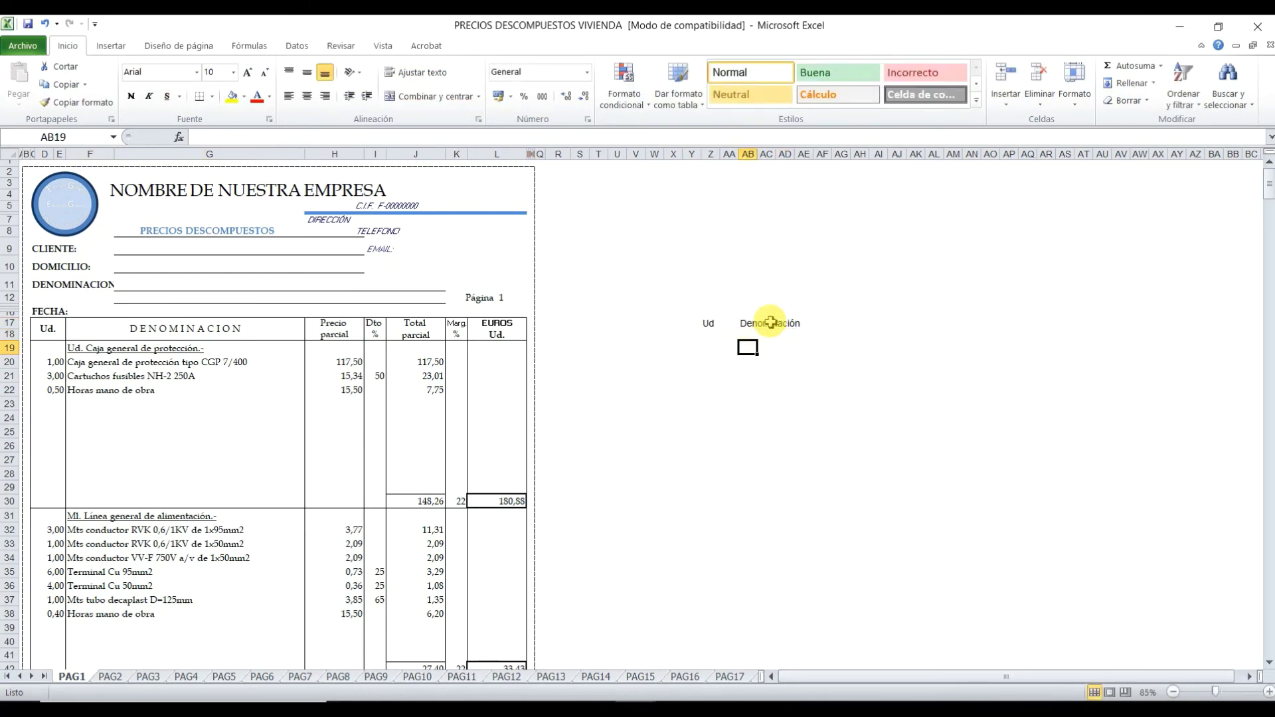
- Select the Denominación heading range AB17:AK17
click(747, 323)
drag(747, 323, 885, 324)
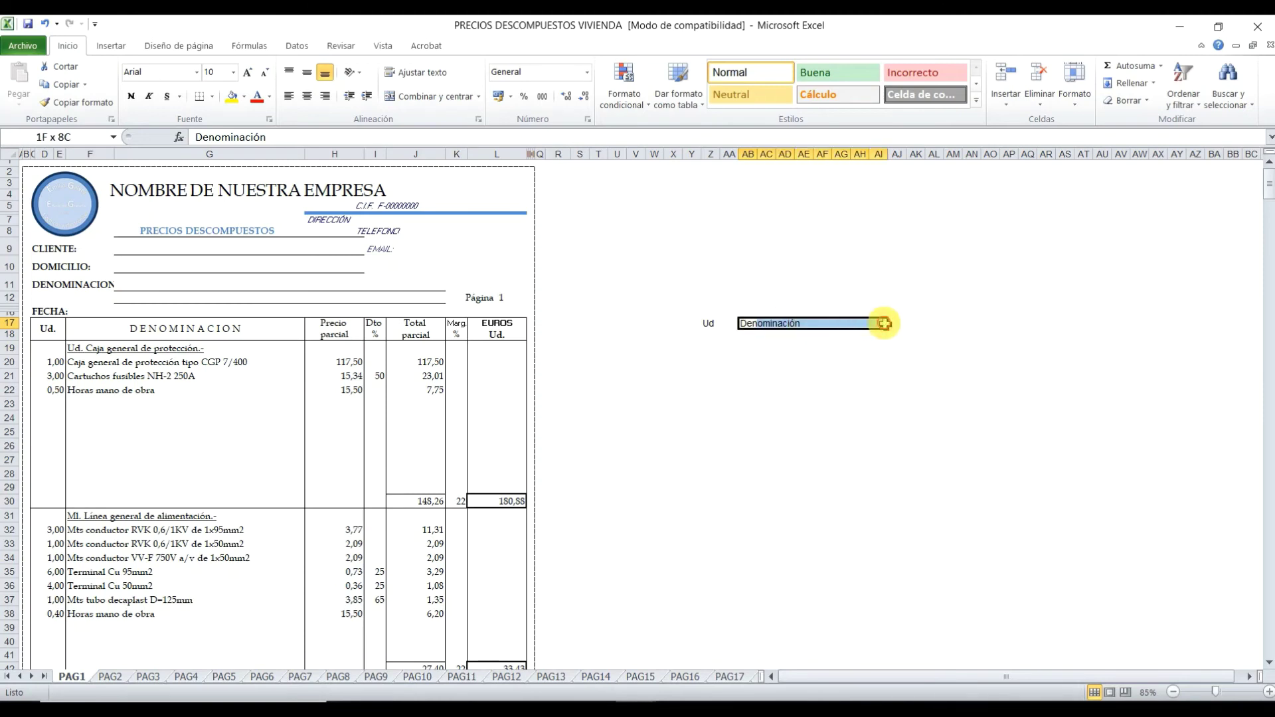
drag(885, 324, 913, 323)
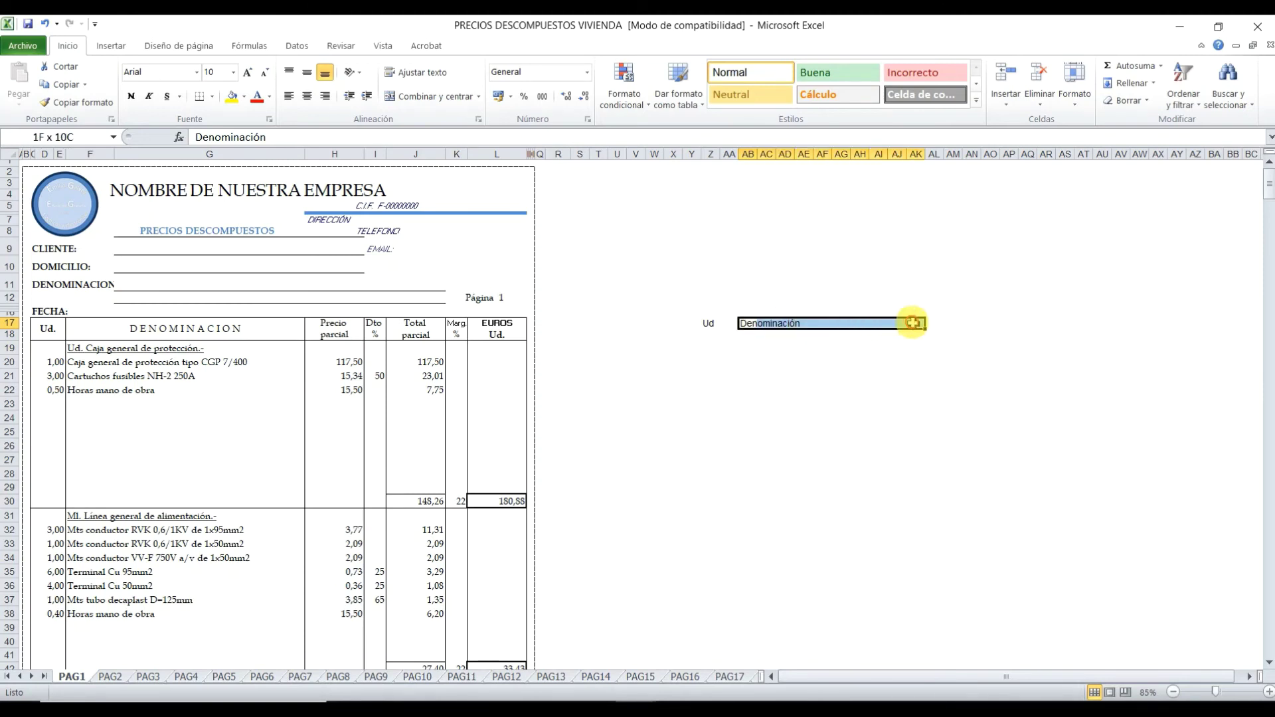
- Merge AB17:AK17 into one Denominación heading cell via Formato de celdas > Alineación
right_click(872, 324)
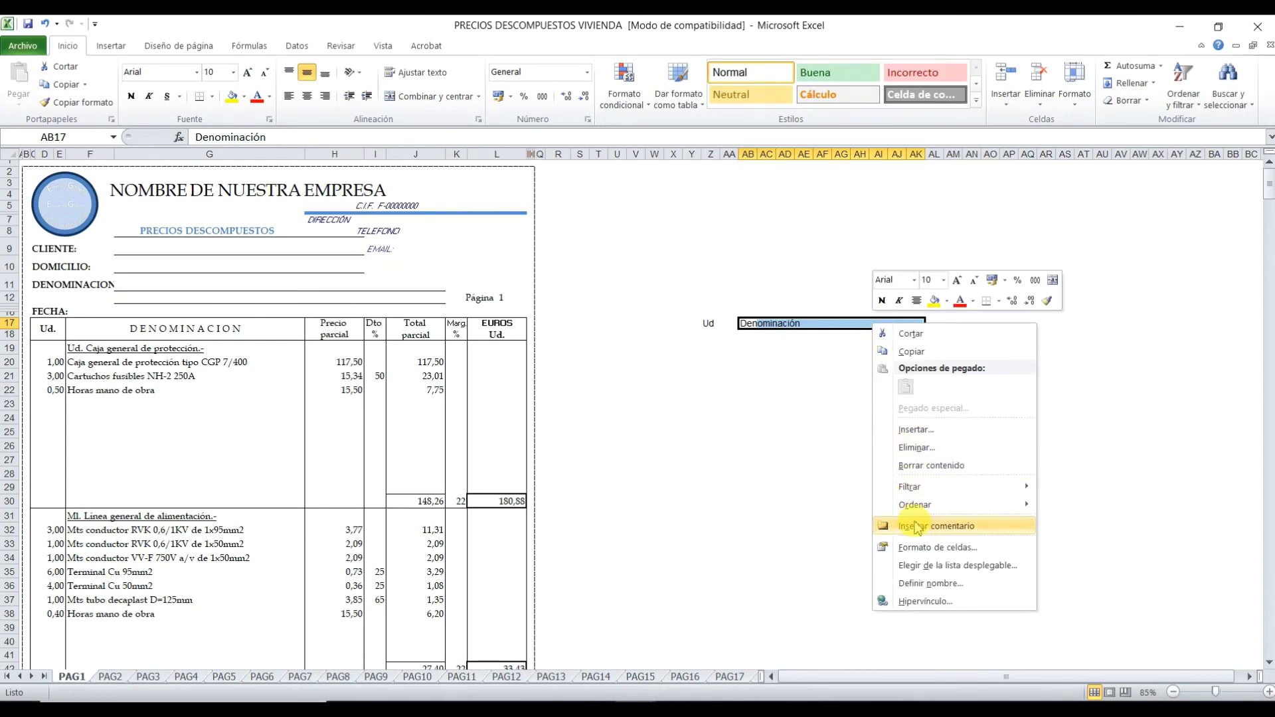
click(922, 545)
key(ctrl+1)
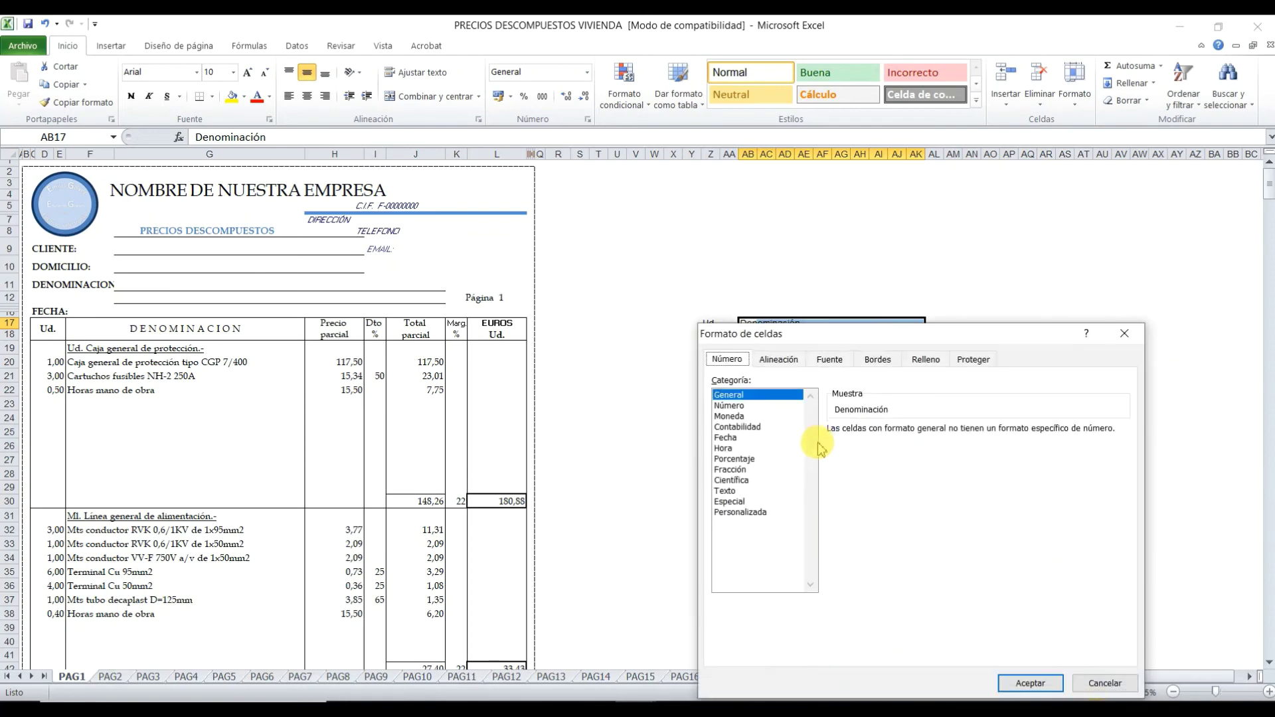
click(778, 360)
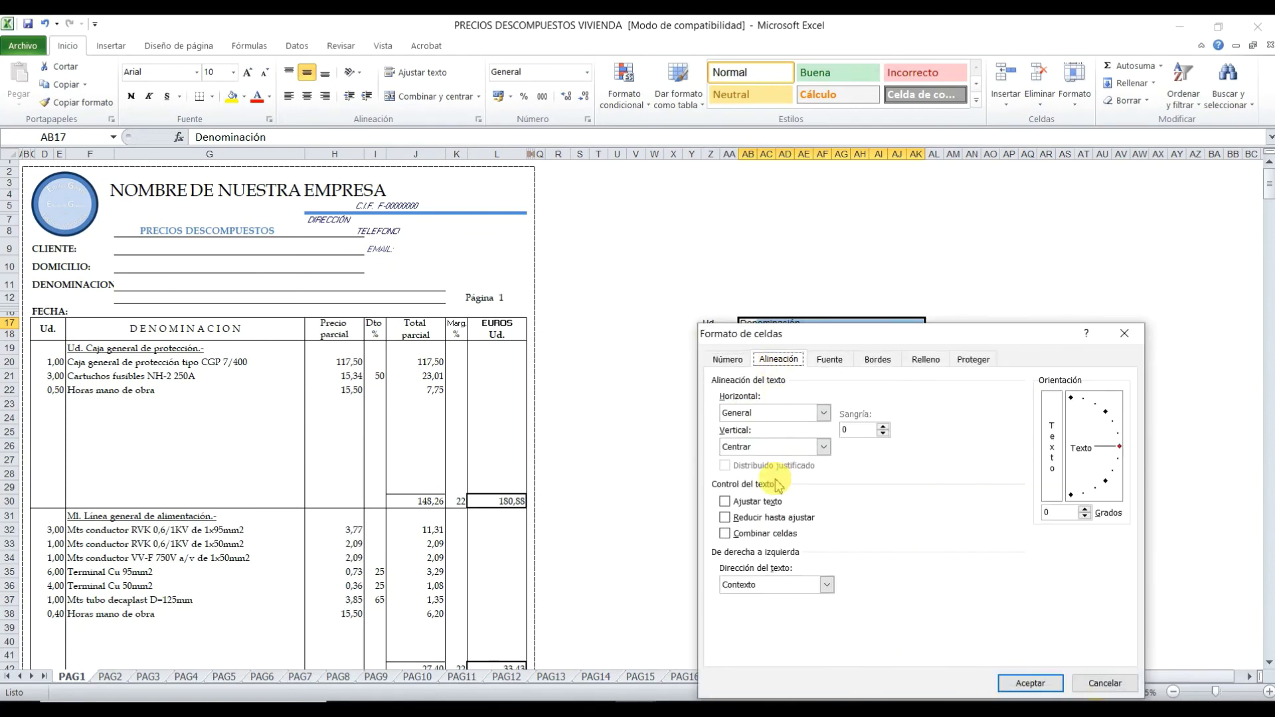
click(1030, 684)
click(784, 347)
click(752, 323)
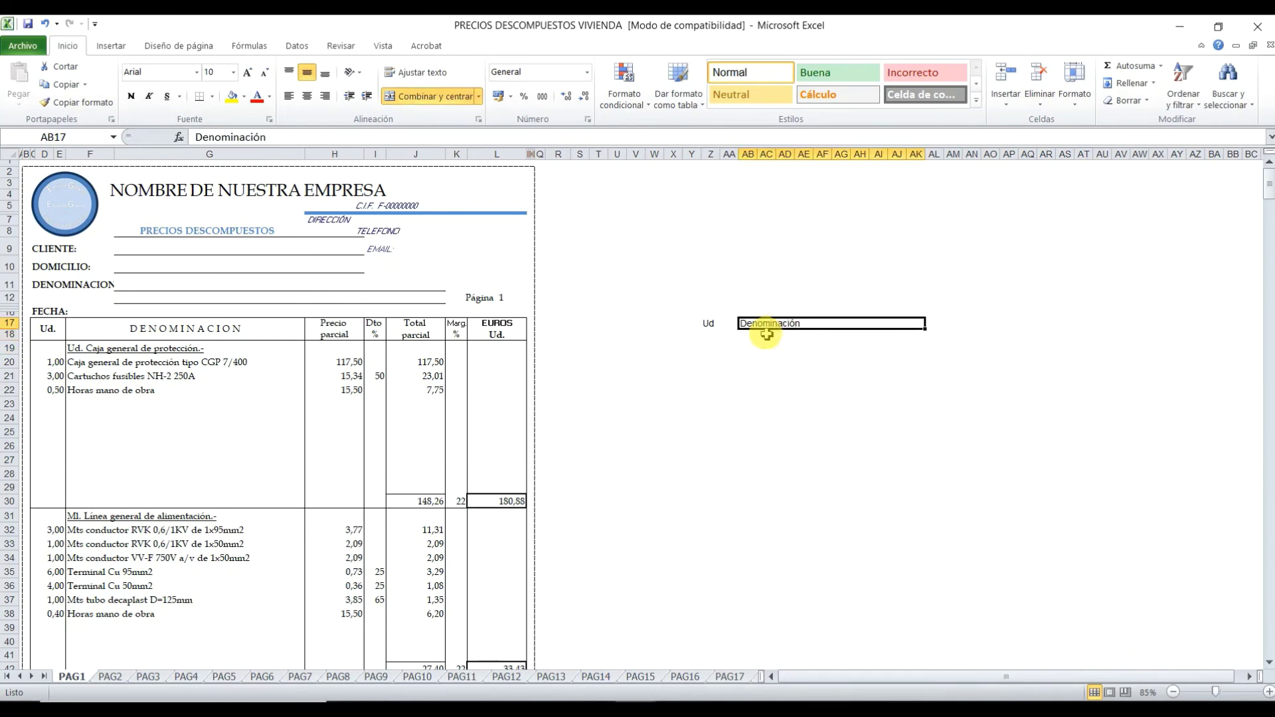
- Copy the merged Denominación cell into AB18 and replace its text with 'caja general de protección'
click(767, 334)
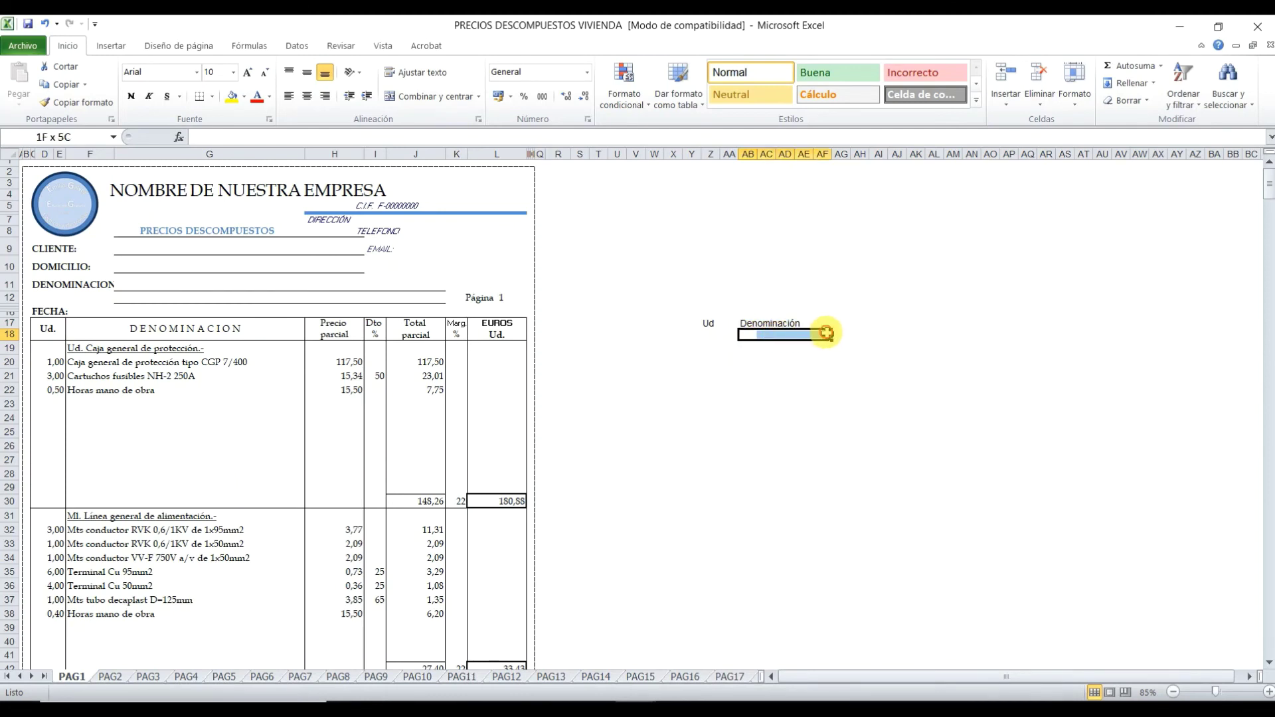
click(769, 327)
key(ctrl+c)
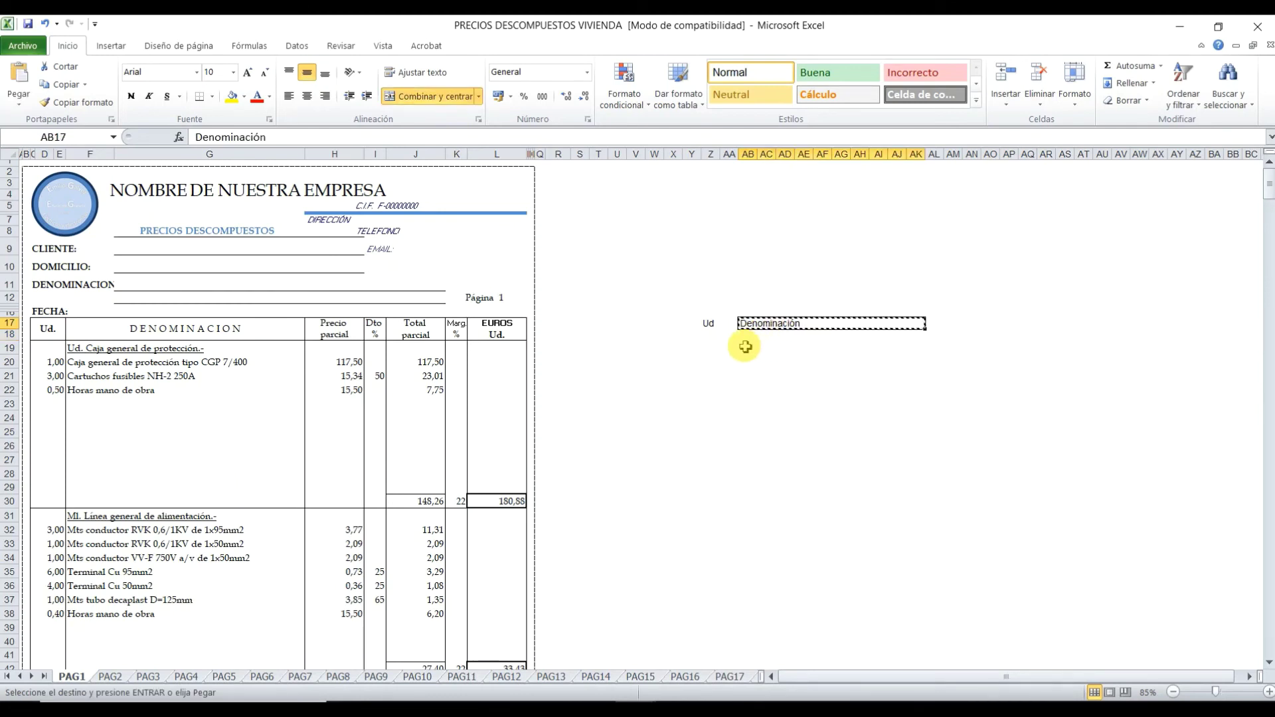
click(752, 339)
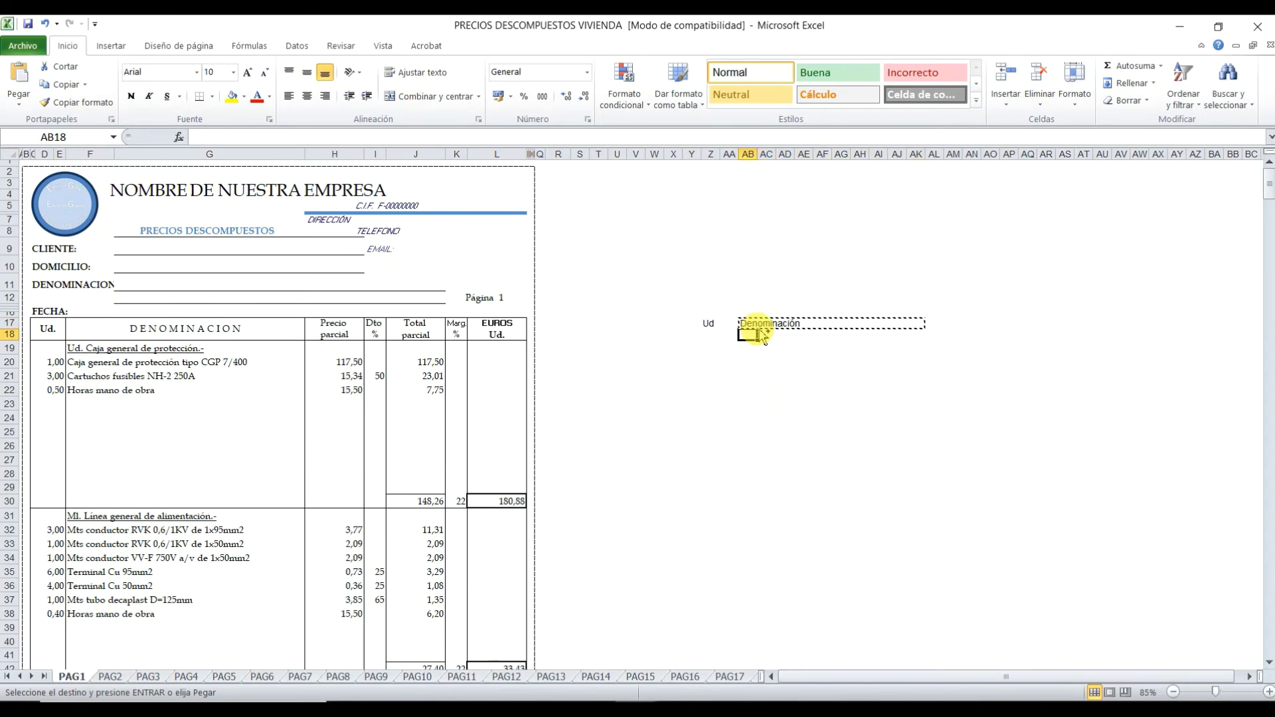
key(ctrl+v)
double_click(761, 335)
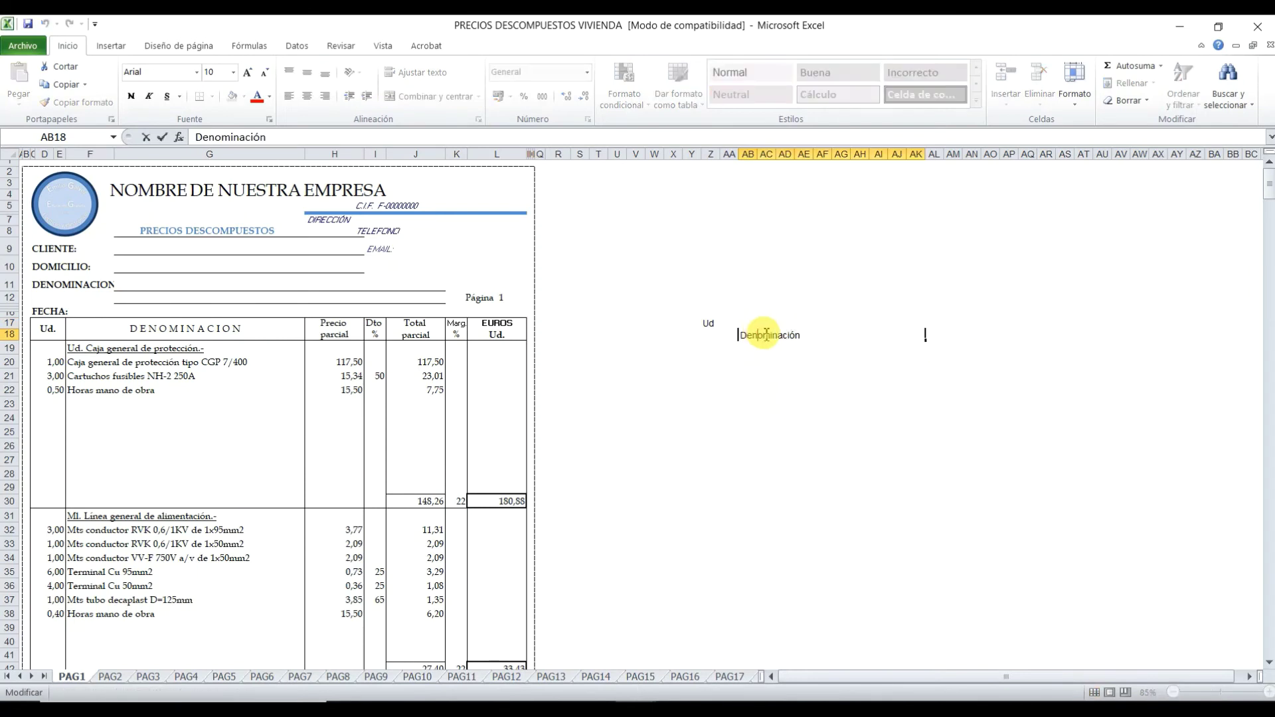
drag(811, 335, 676, 336)
text(pa)
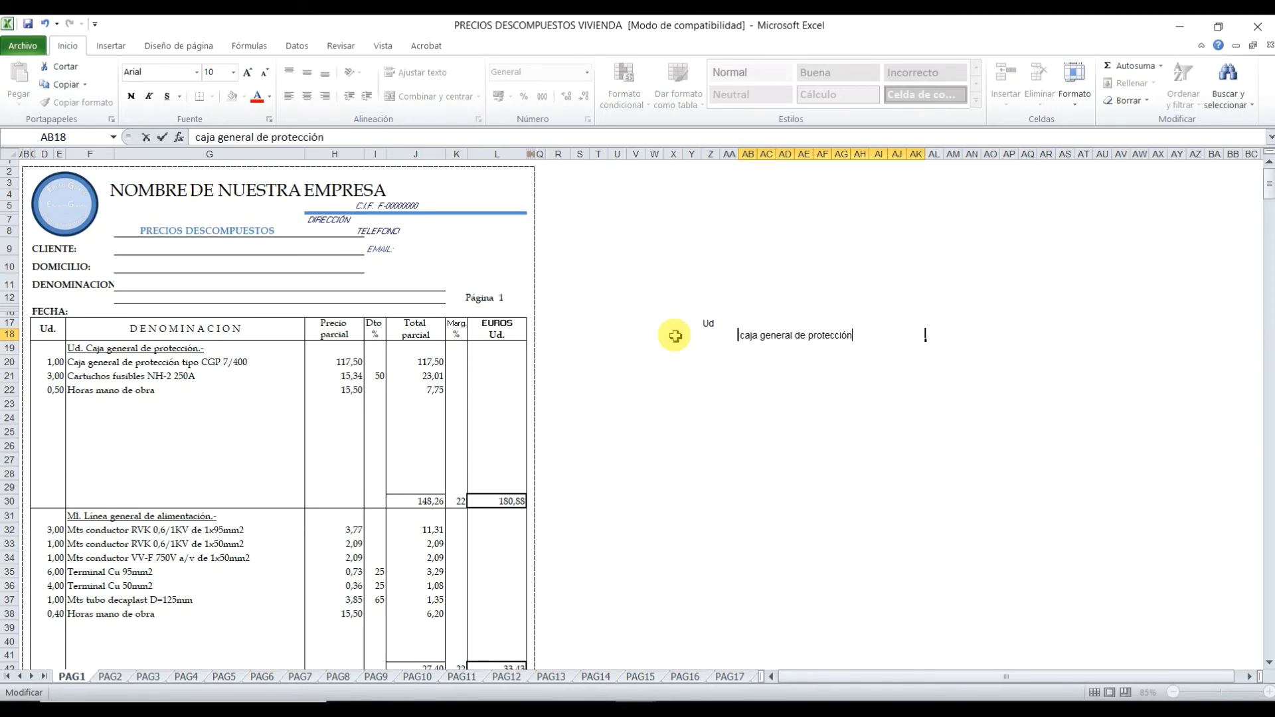
click(930, 323)
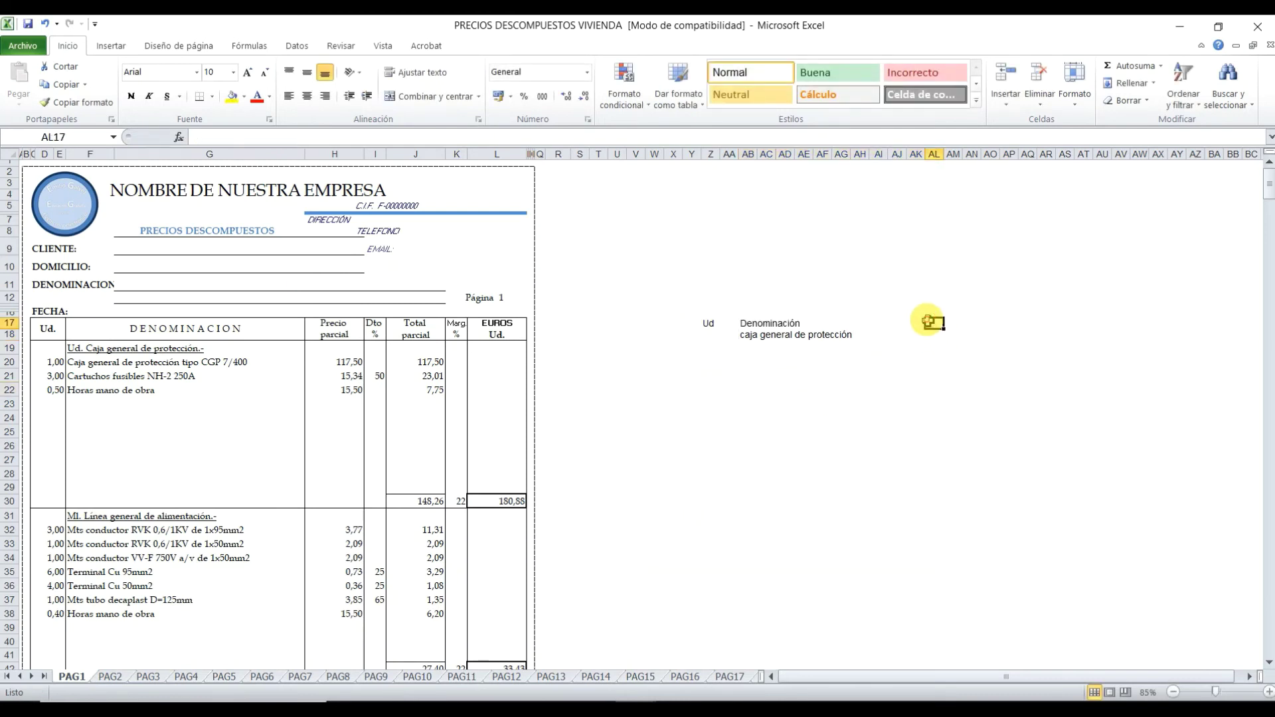
- Select AL17:AN17, right of Denominación, for the next heading
click(821, 324)
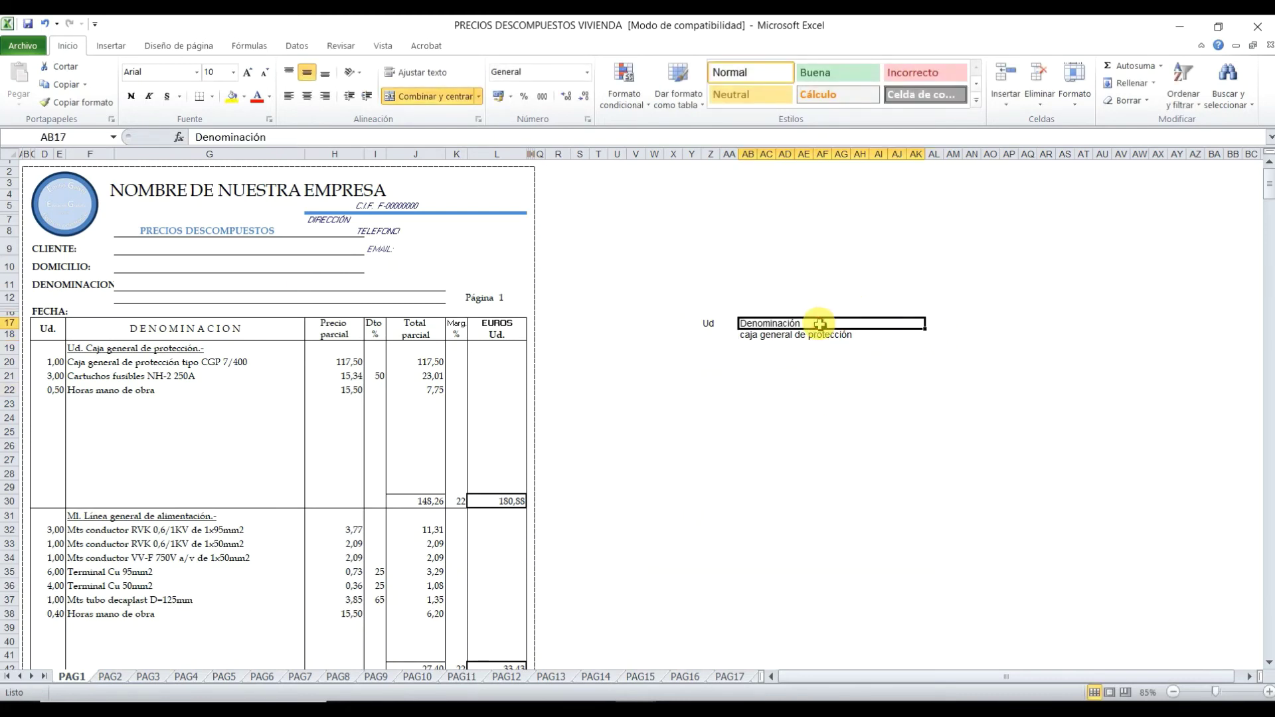
key(Right)
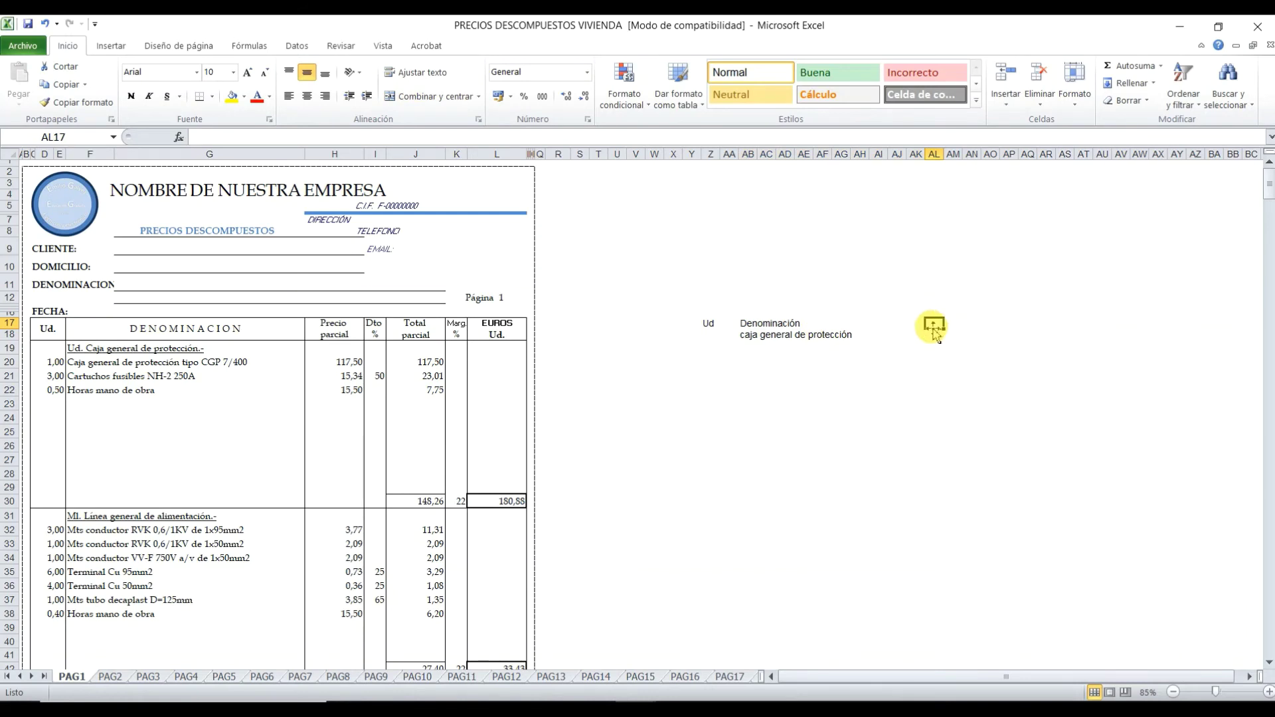
drag(942, 323, 970, 323)
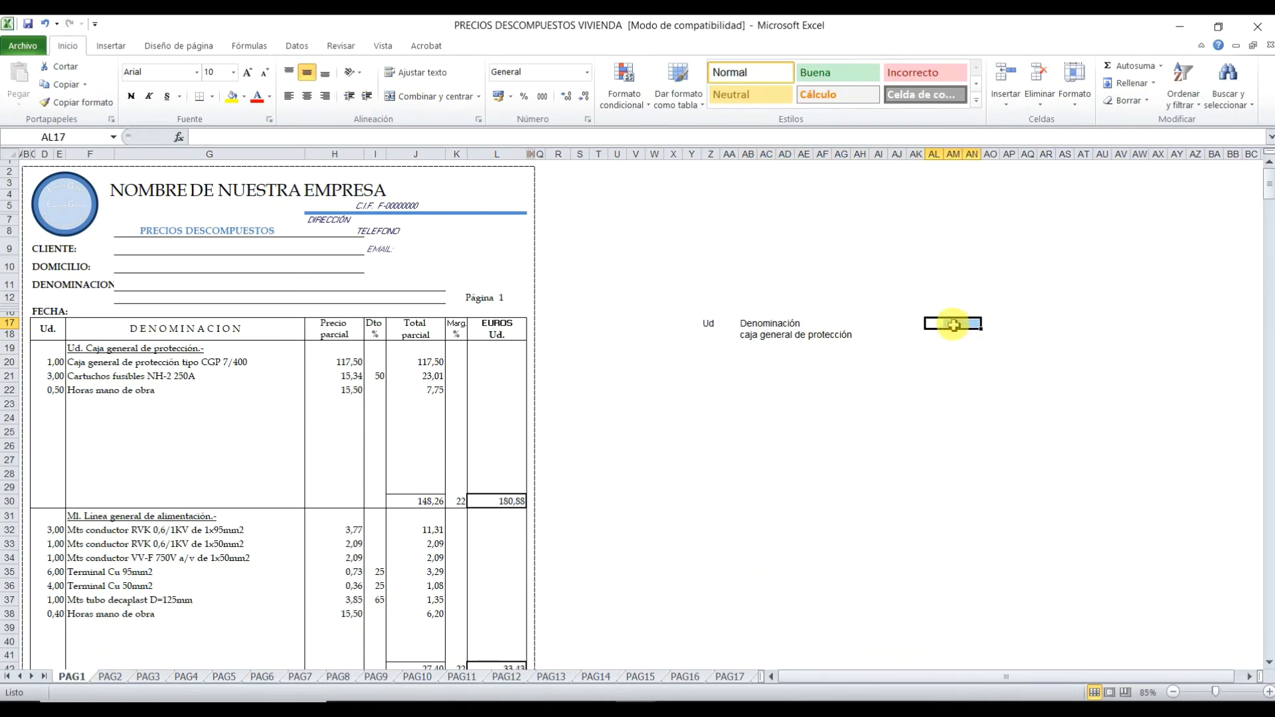
- Merge AL17:AN17 and enter the heading 'precio parcia'
right_click(954, 325)
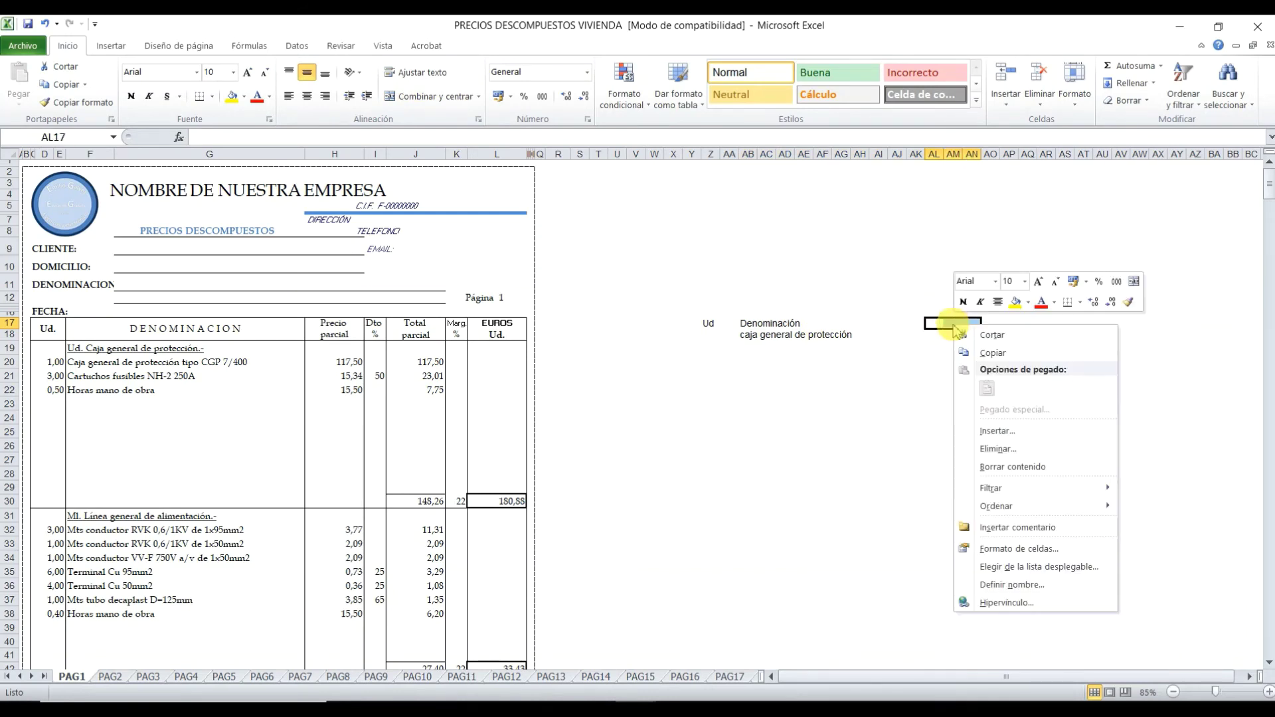
click(1000, 549)
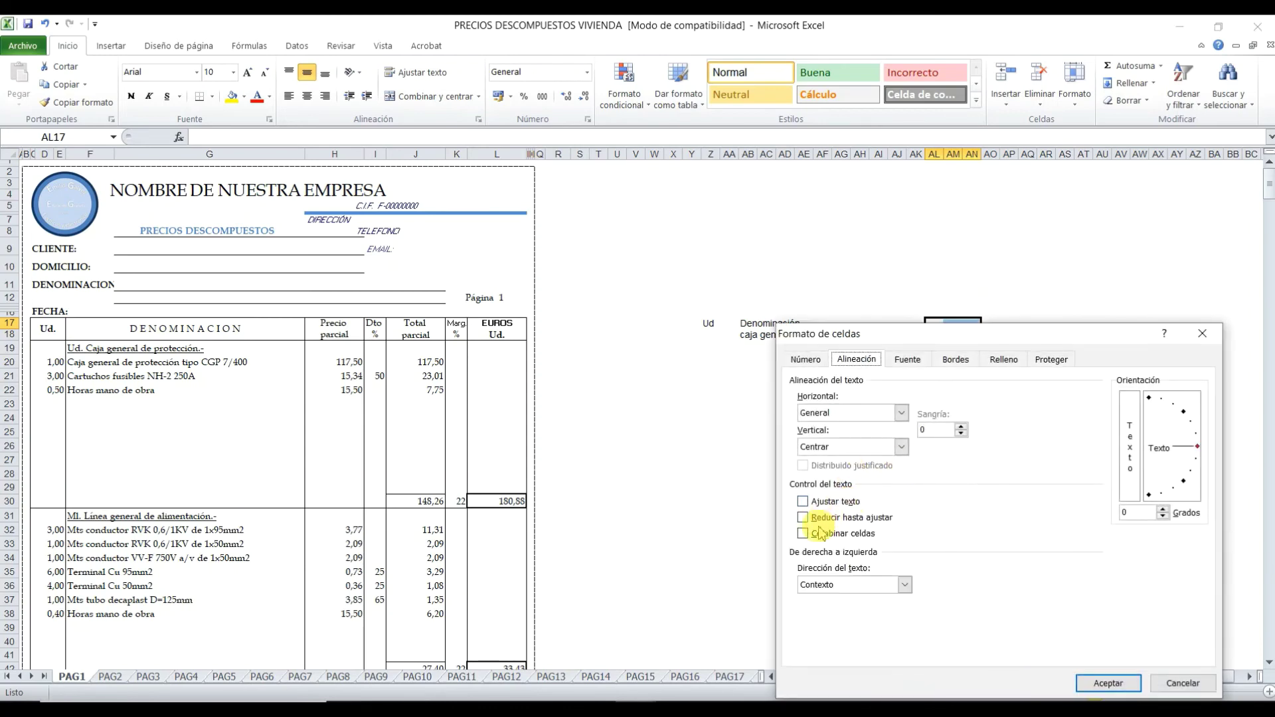
click(1108, 683)
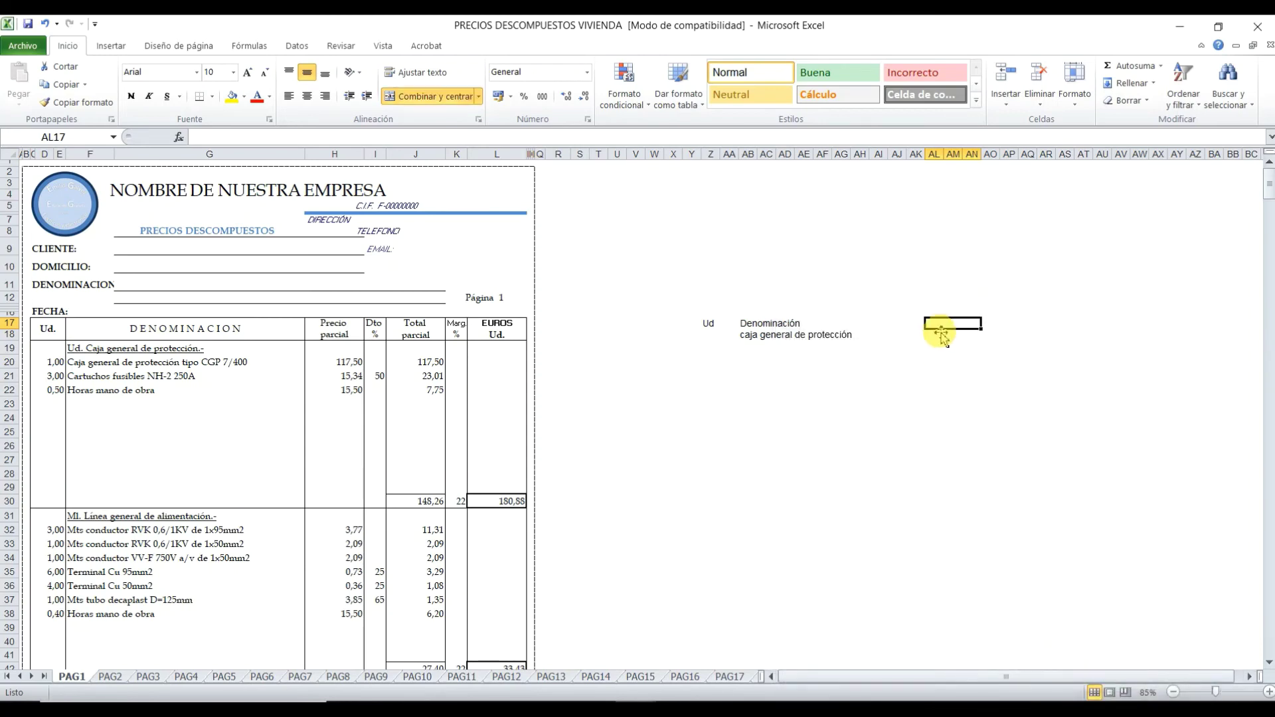
text(preci)
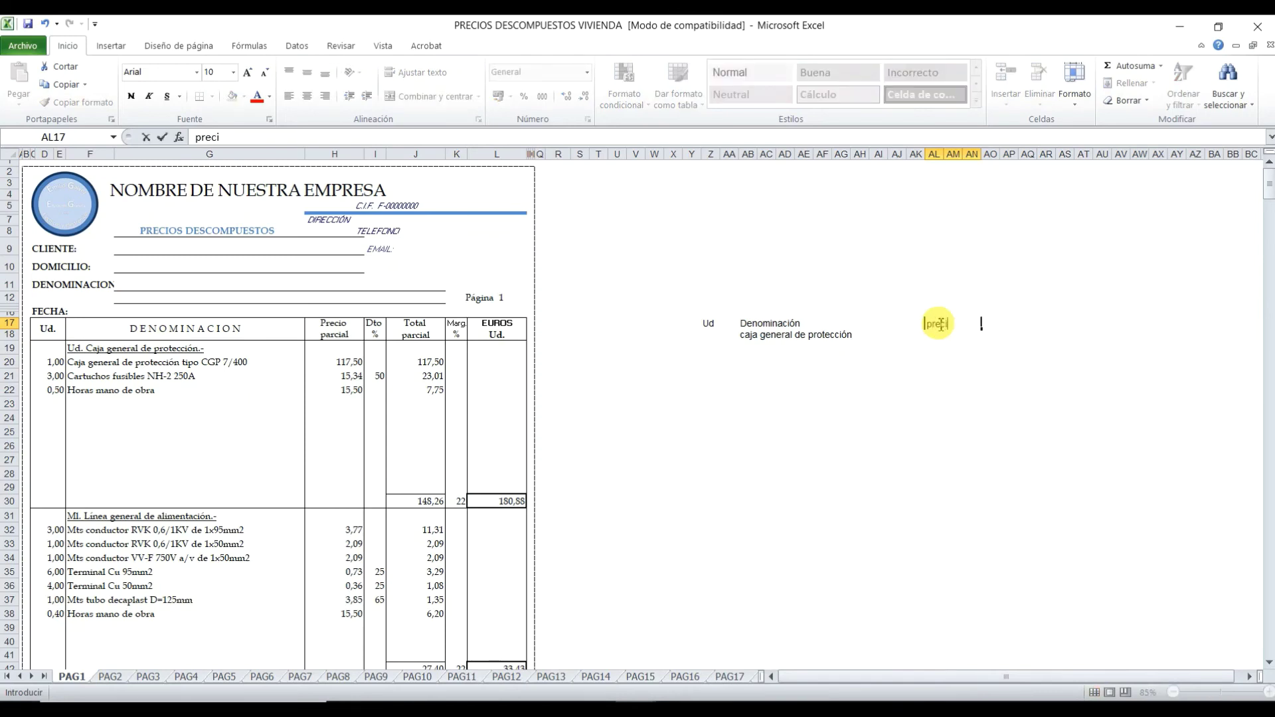
text(o parcia)
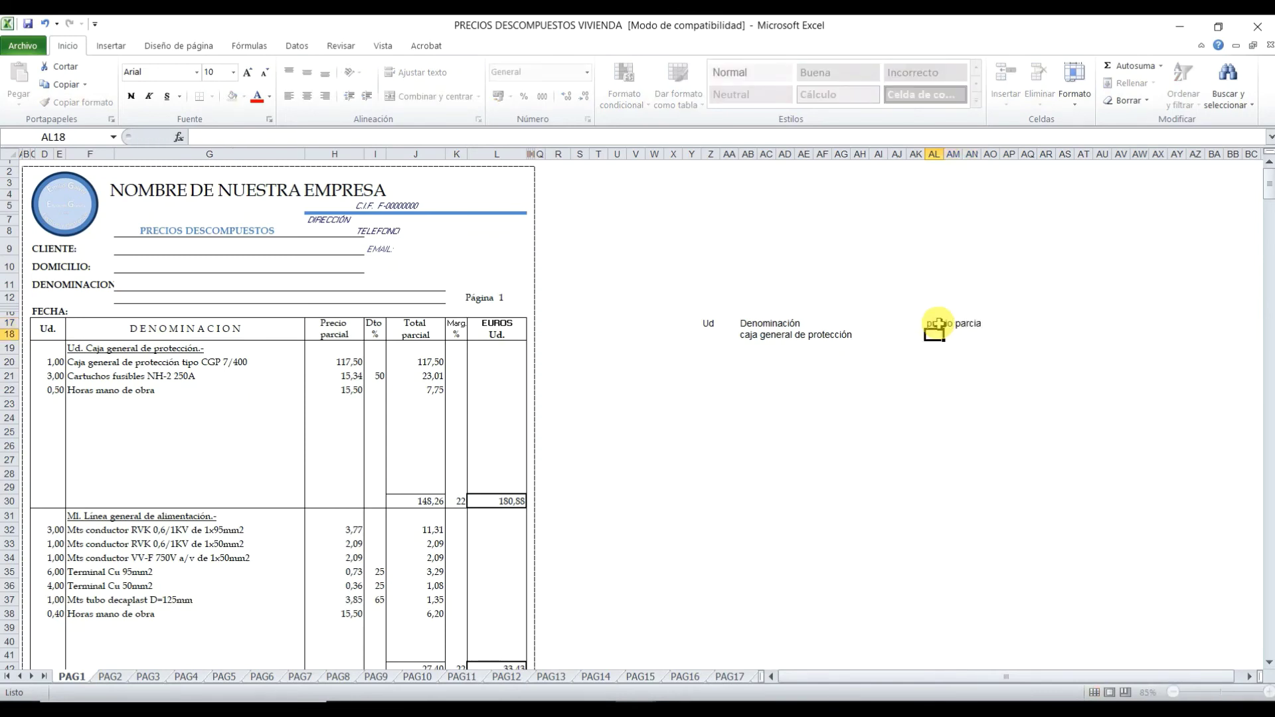
key(Return)
click(878, 403)
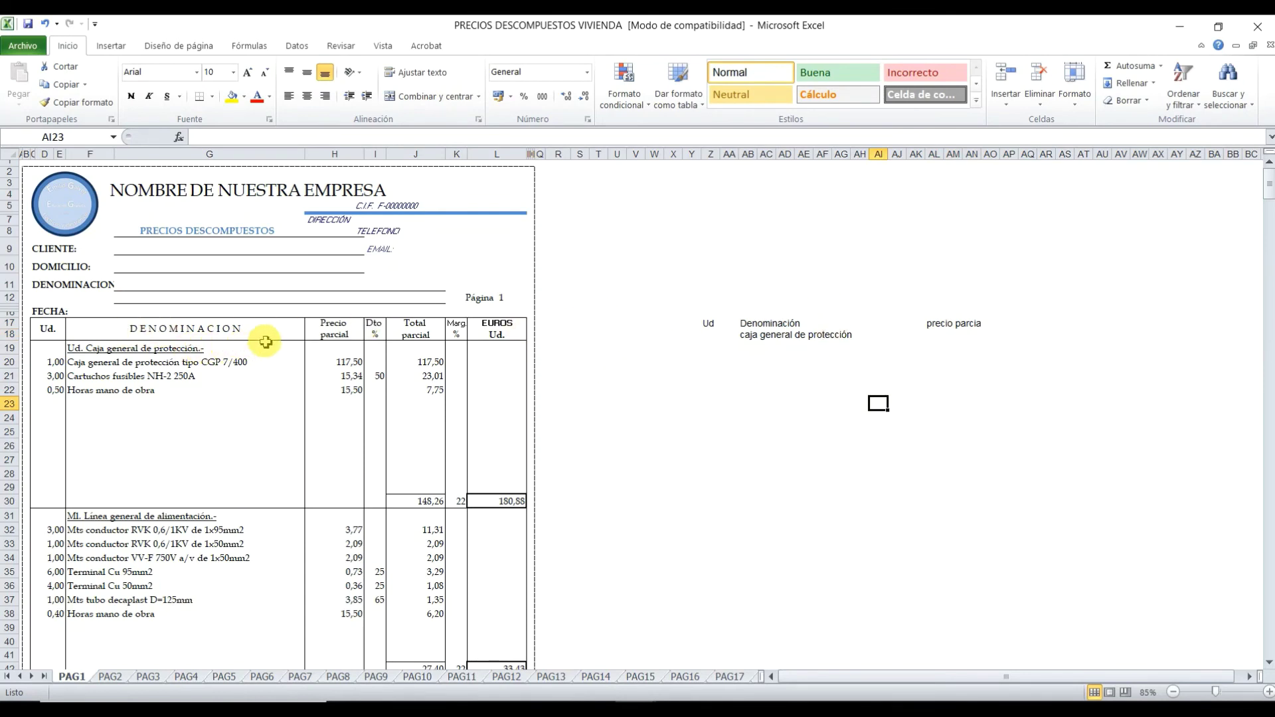
- Apply all borders to the row-17 headings Z17:AN17
click(710, 324)
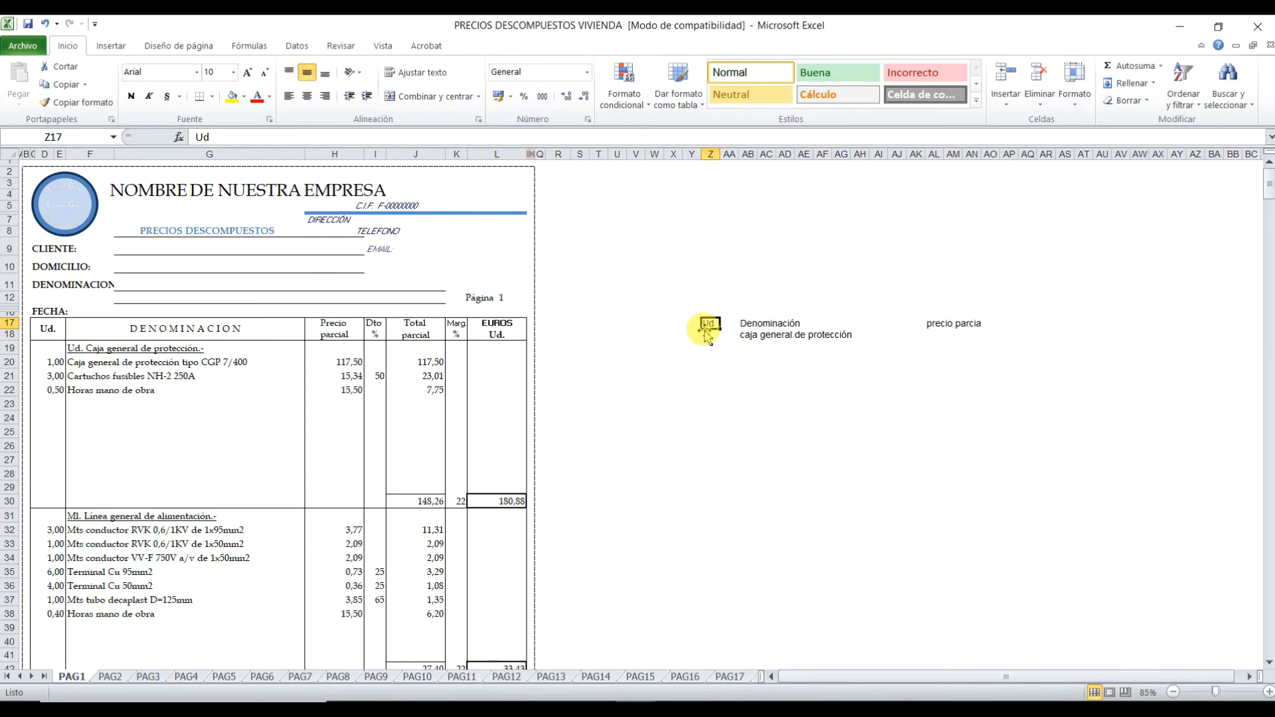
drag(709, 324, 952, 328)
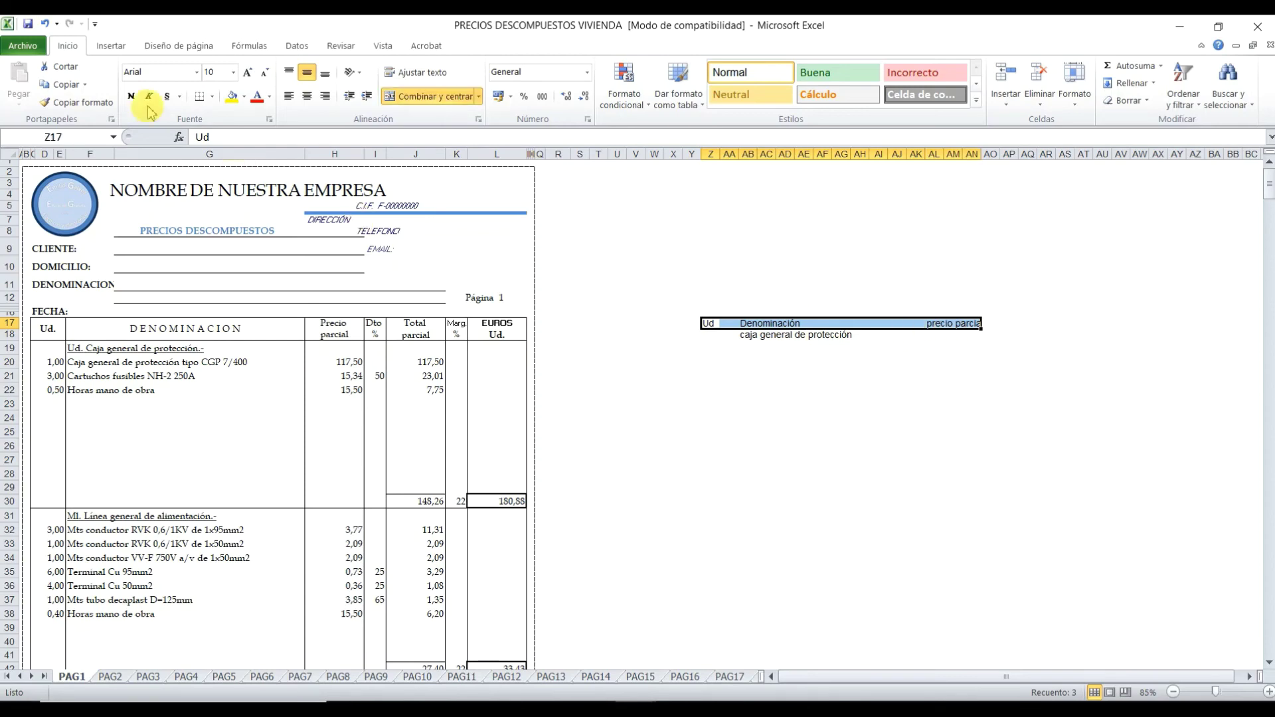
click(213, 98)
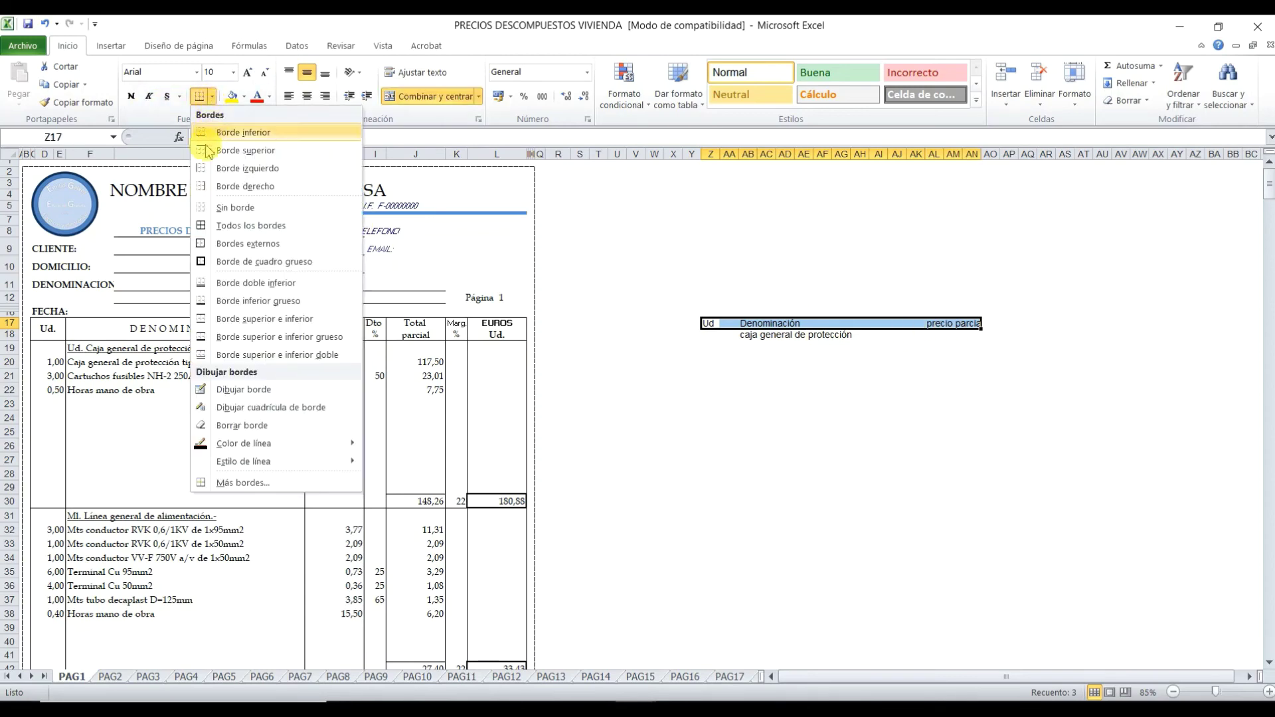
click(221, 227)
click(710, 362)
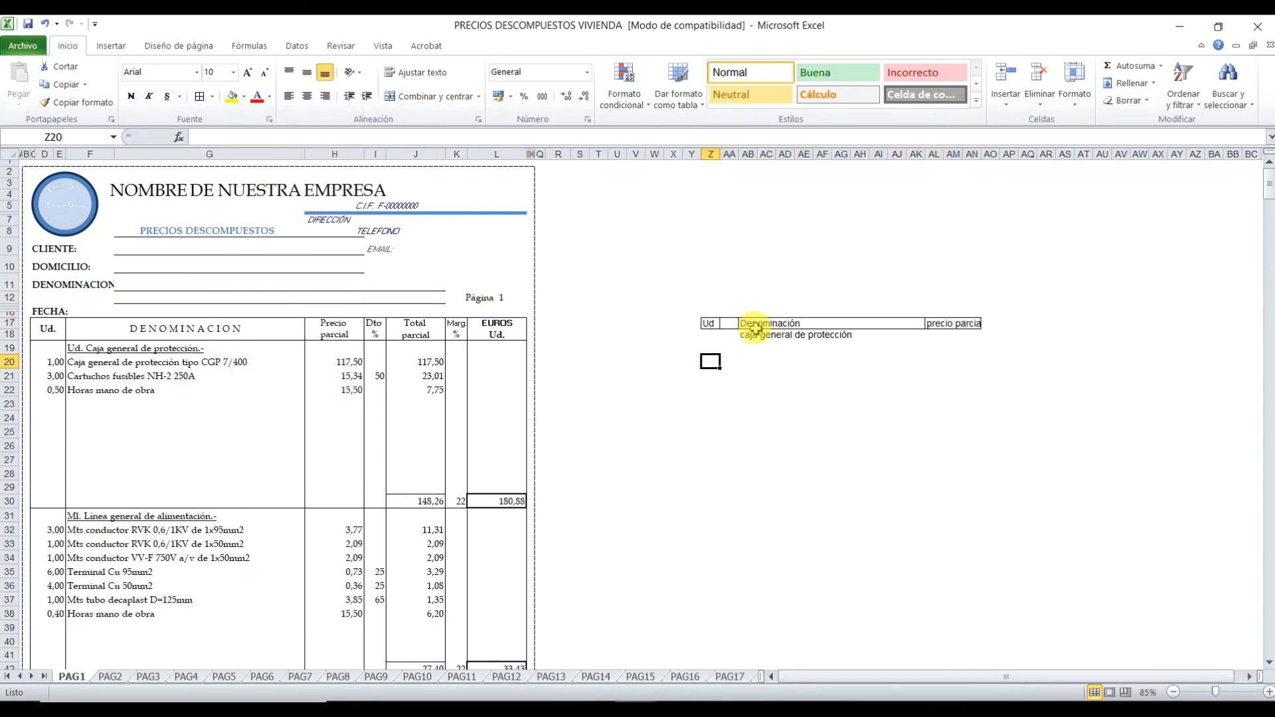
- Merge Z17:AA17 into a single Ud heading cell via Formato de celdas
click(755, 327)
click(696, 324)
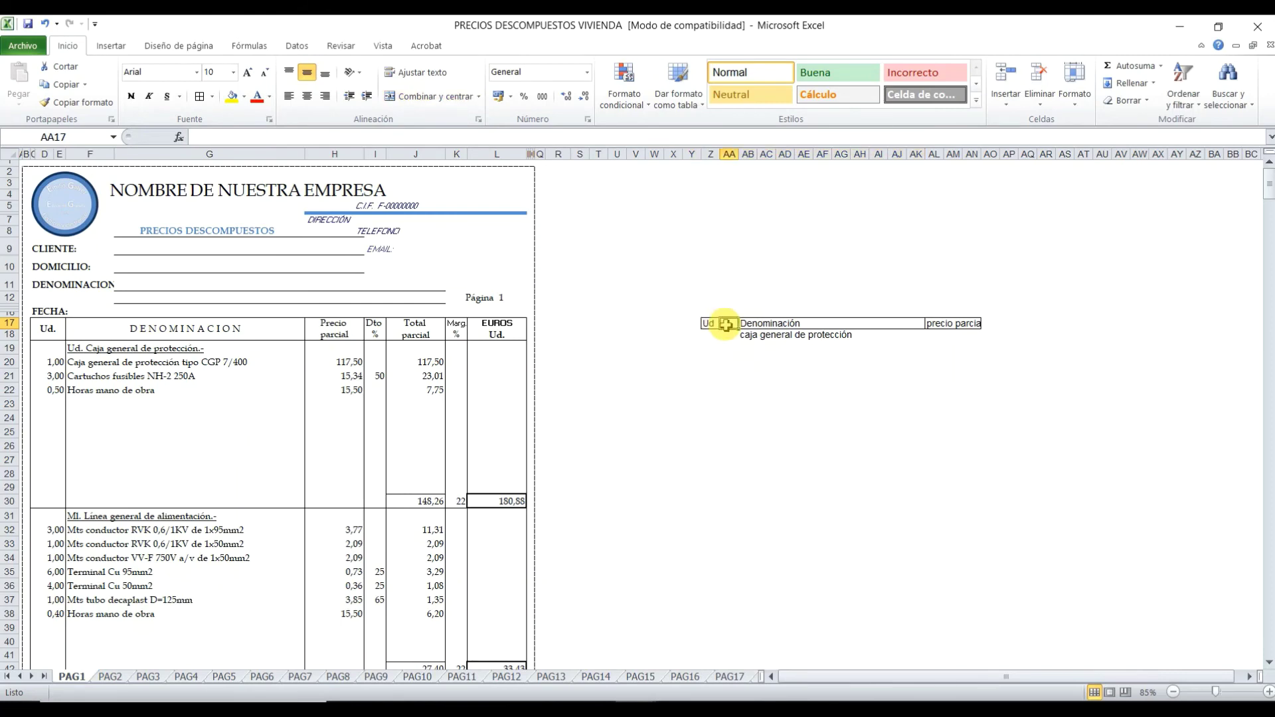
drag(708, 324, 728, 324)
right_click(728, 326)
mouse_move(770, 506)
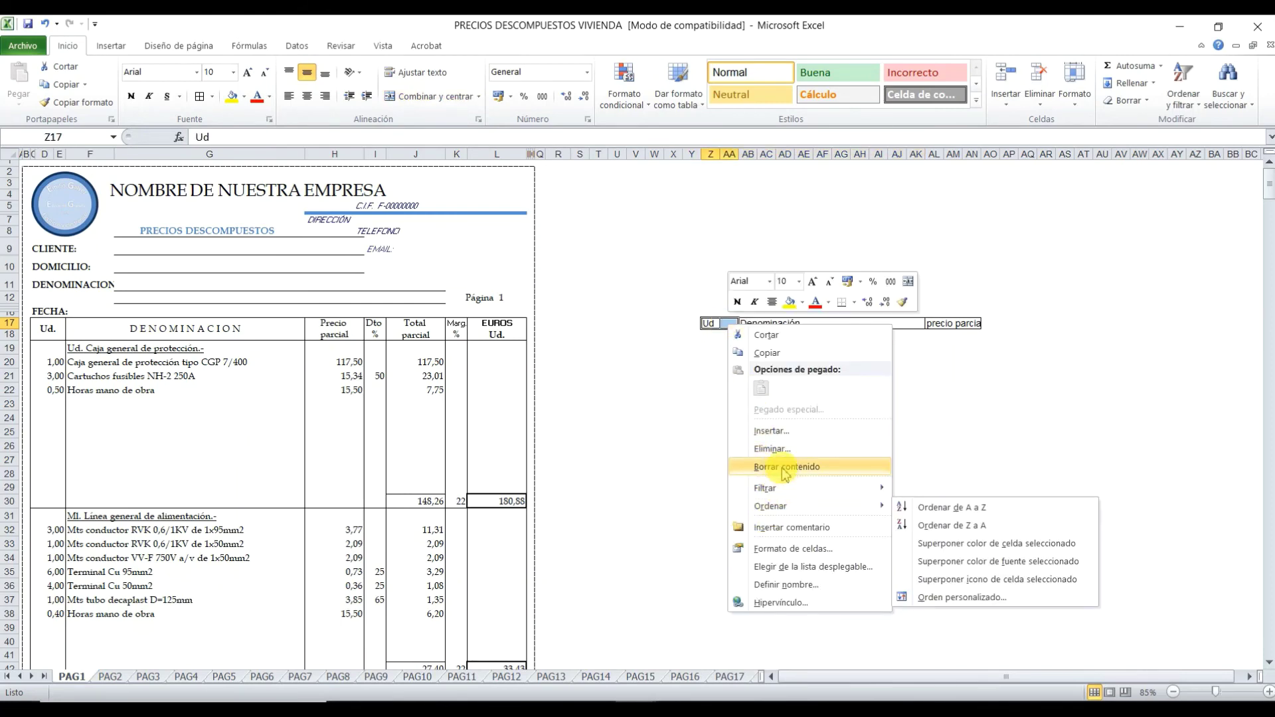
click(770, 549)
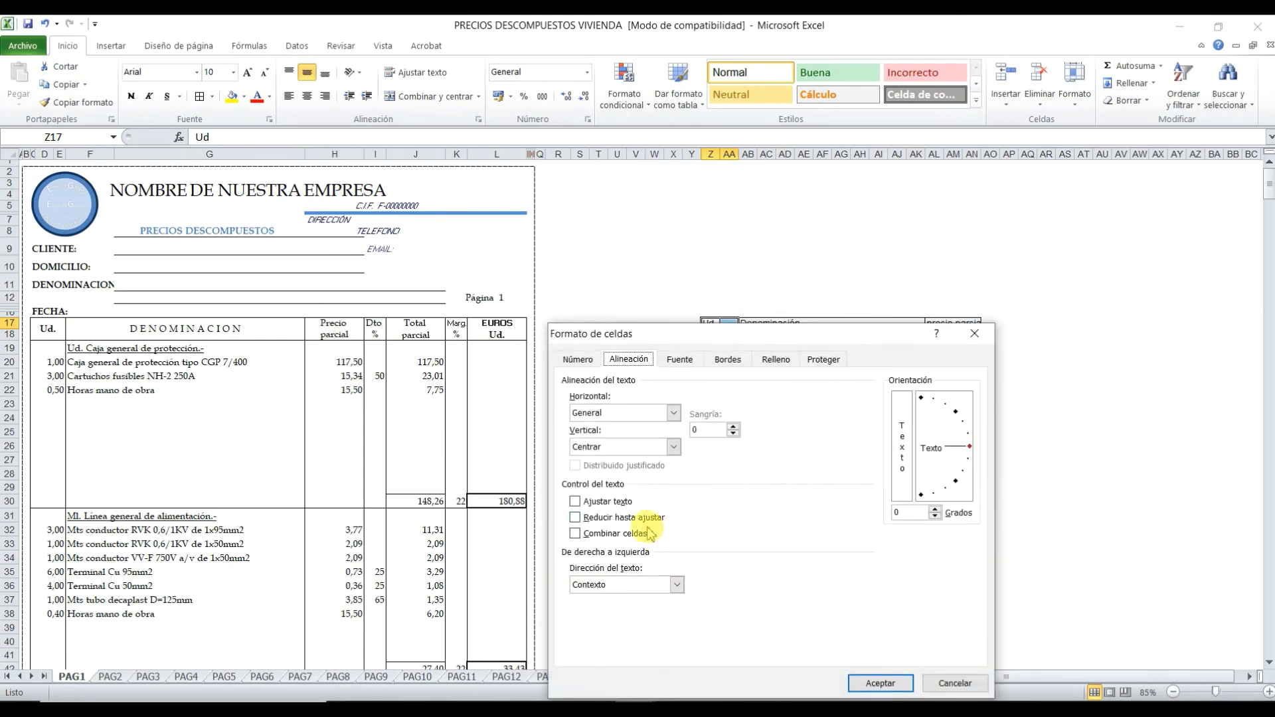
click(881, 684)
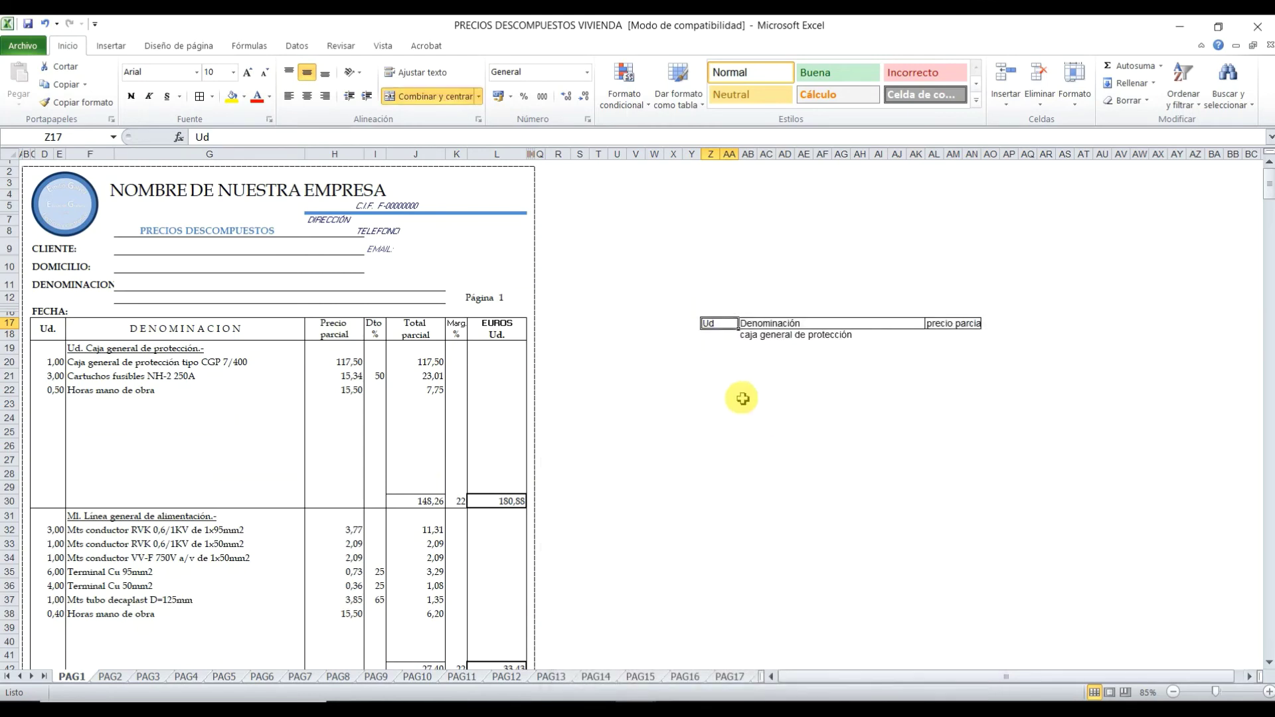
click(738, 389)
click(708, 323)
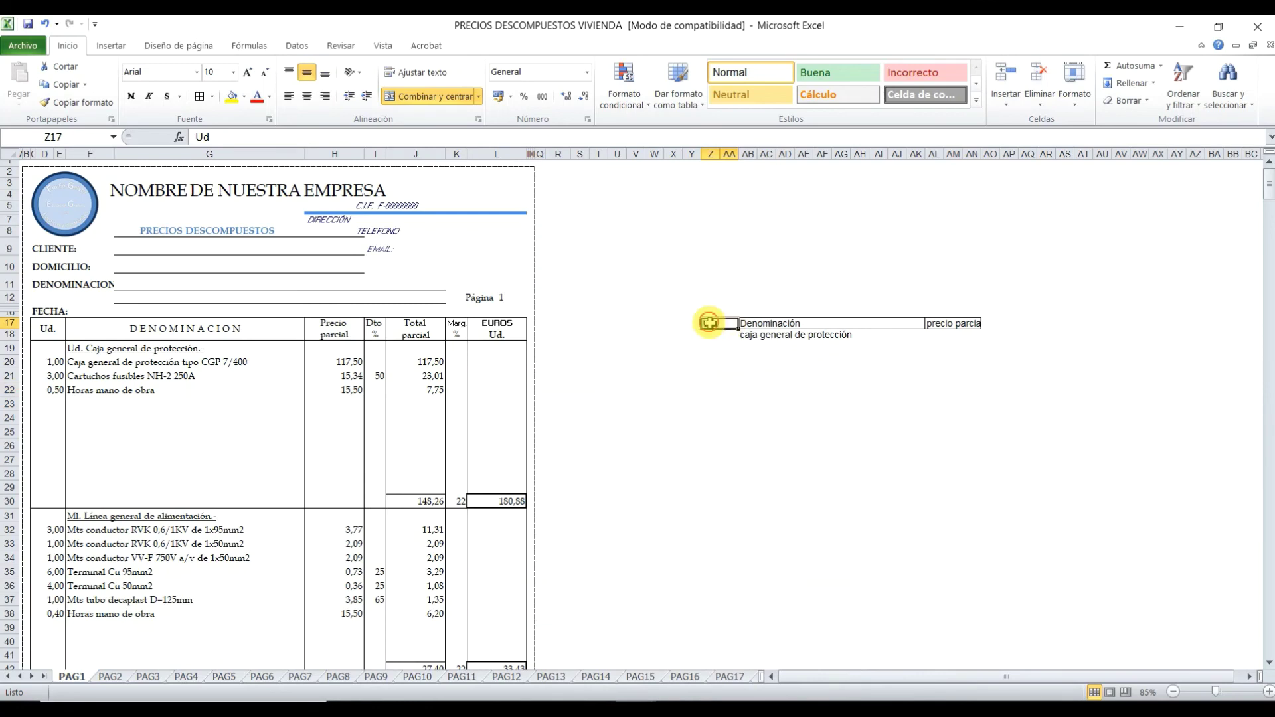
click(771, 324)
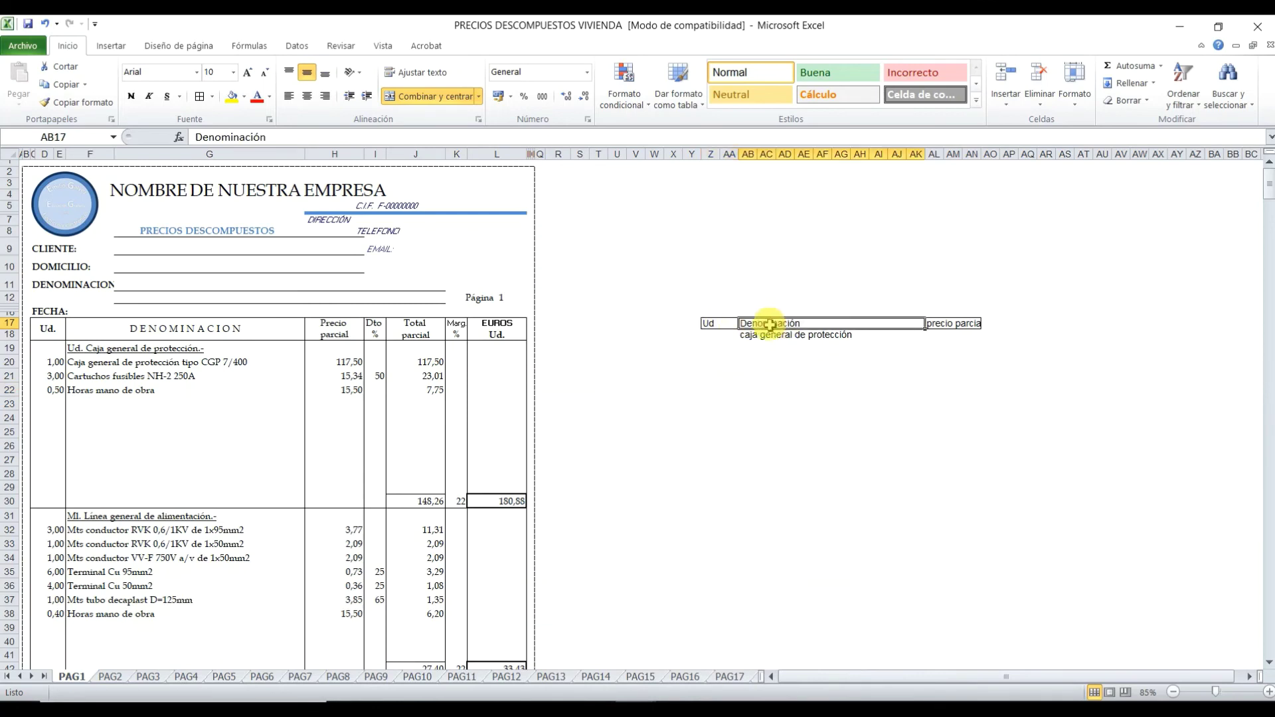
click(711, 336)
- Copy the bordered Z17:AN17 header row and paste it into rows 18 through 29
drag(740, 337, 963, 379)
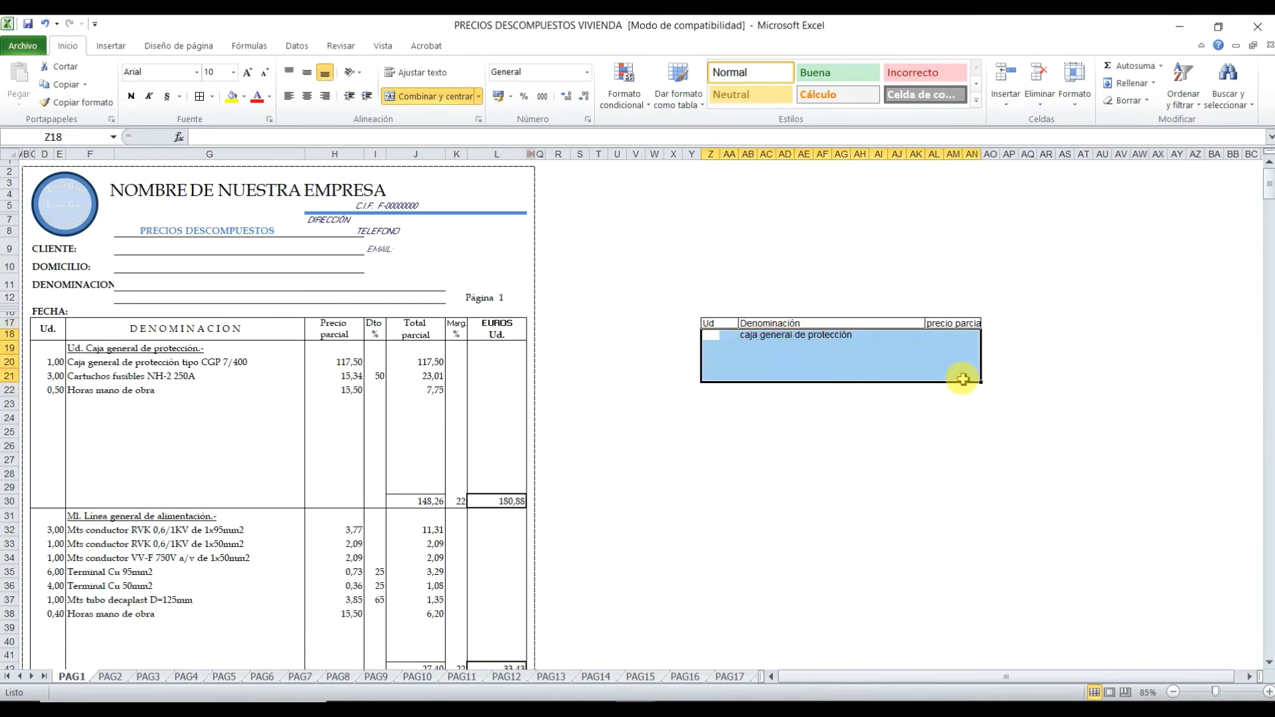
drag(709, 323, 940, 325)
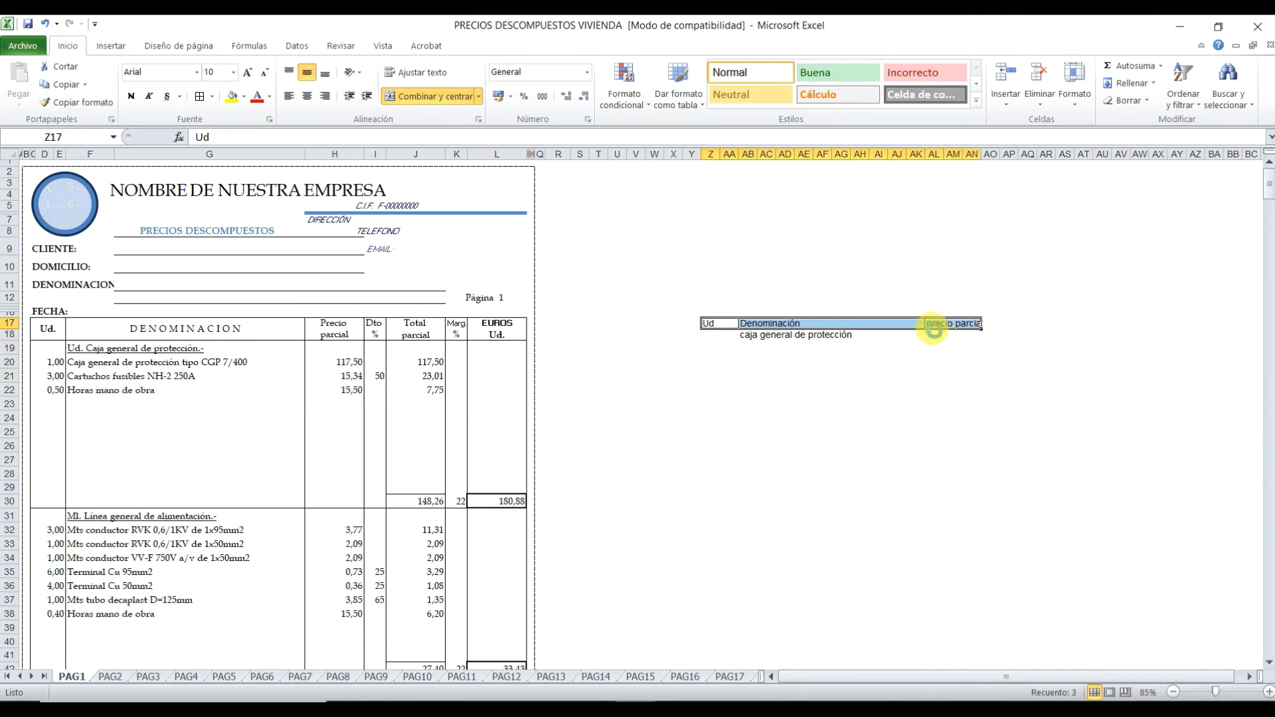
key(ctrl+c)
drag(712, 337, 979, 484)
key(ctrl+v)
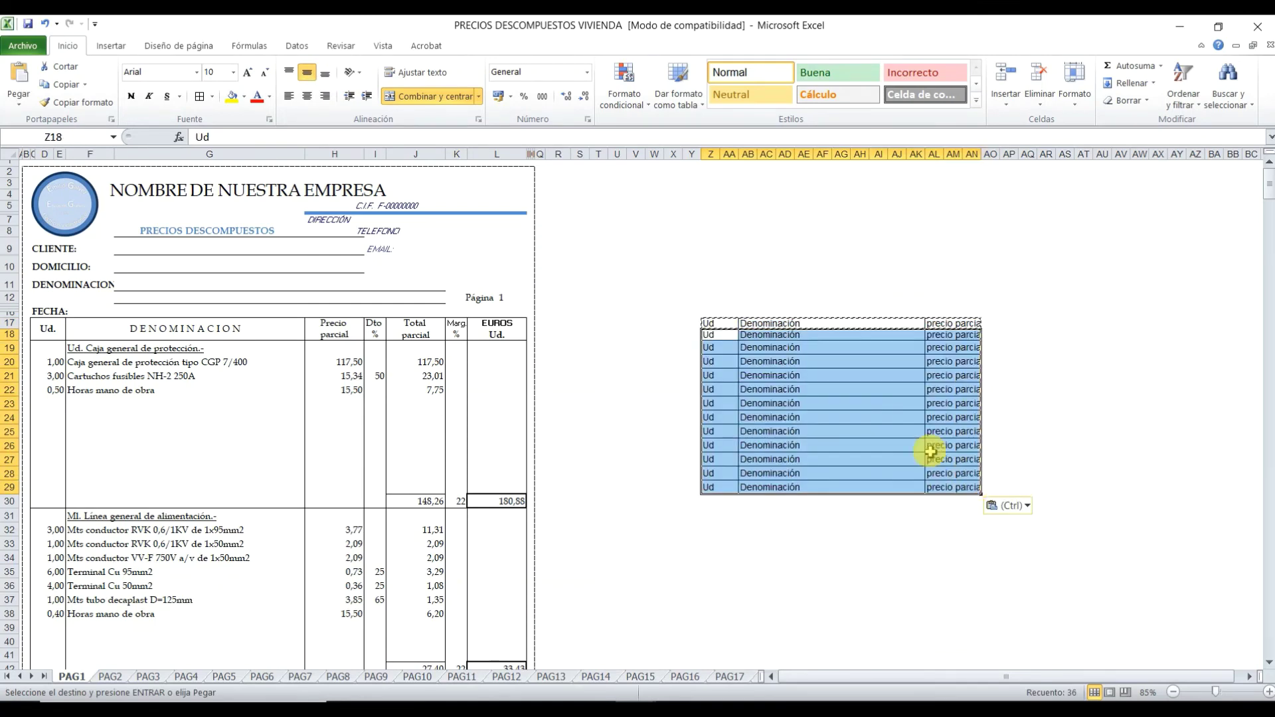
click(891, 417)
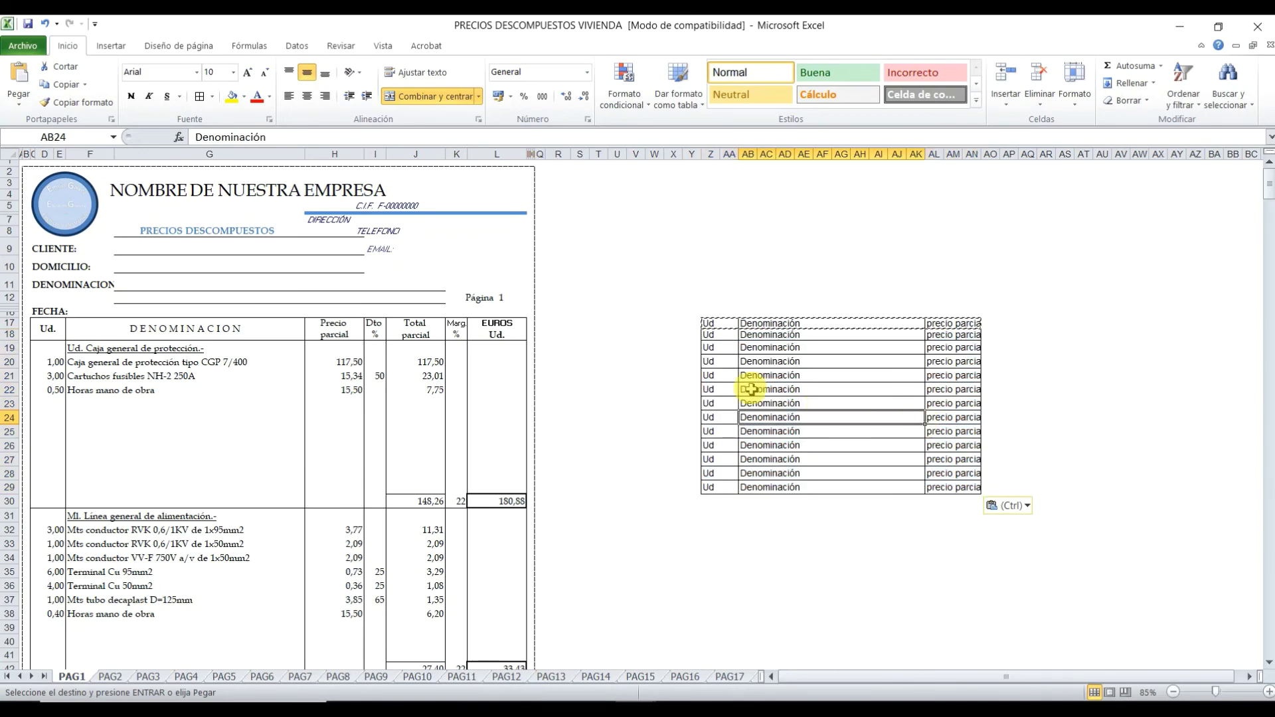
click(751, 334)
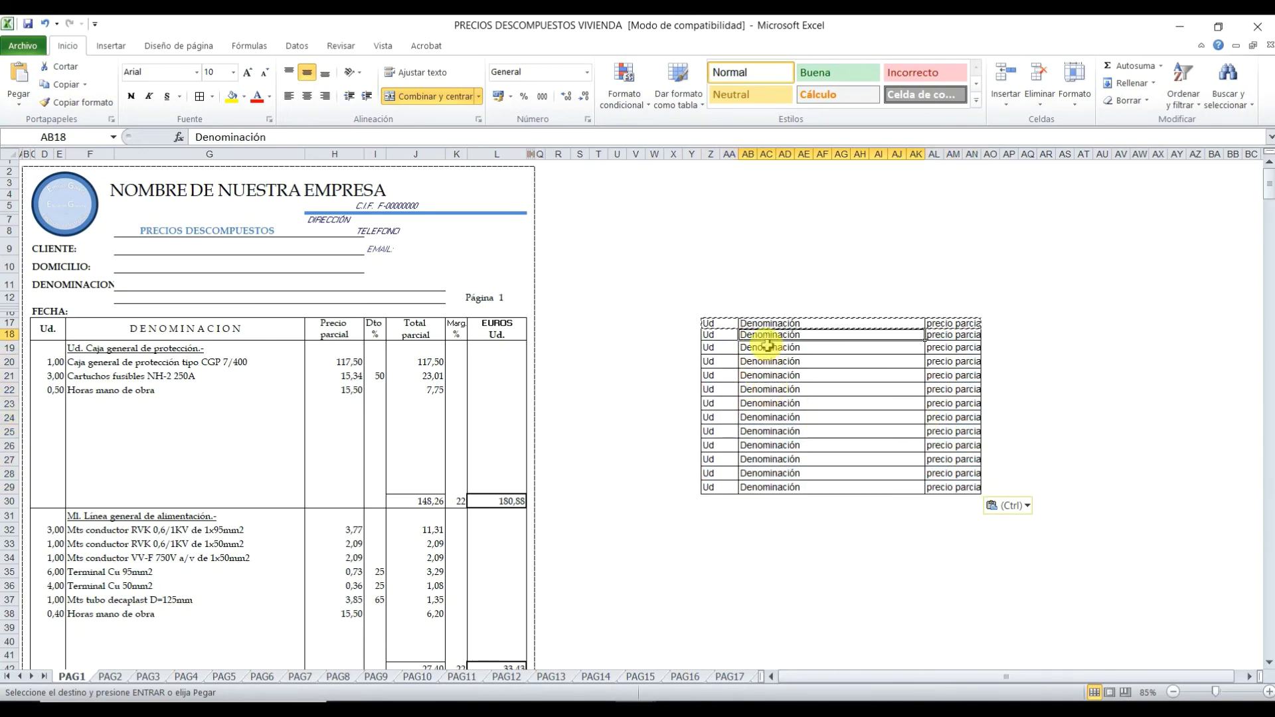
drag(795, 340, 871, 487)
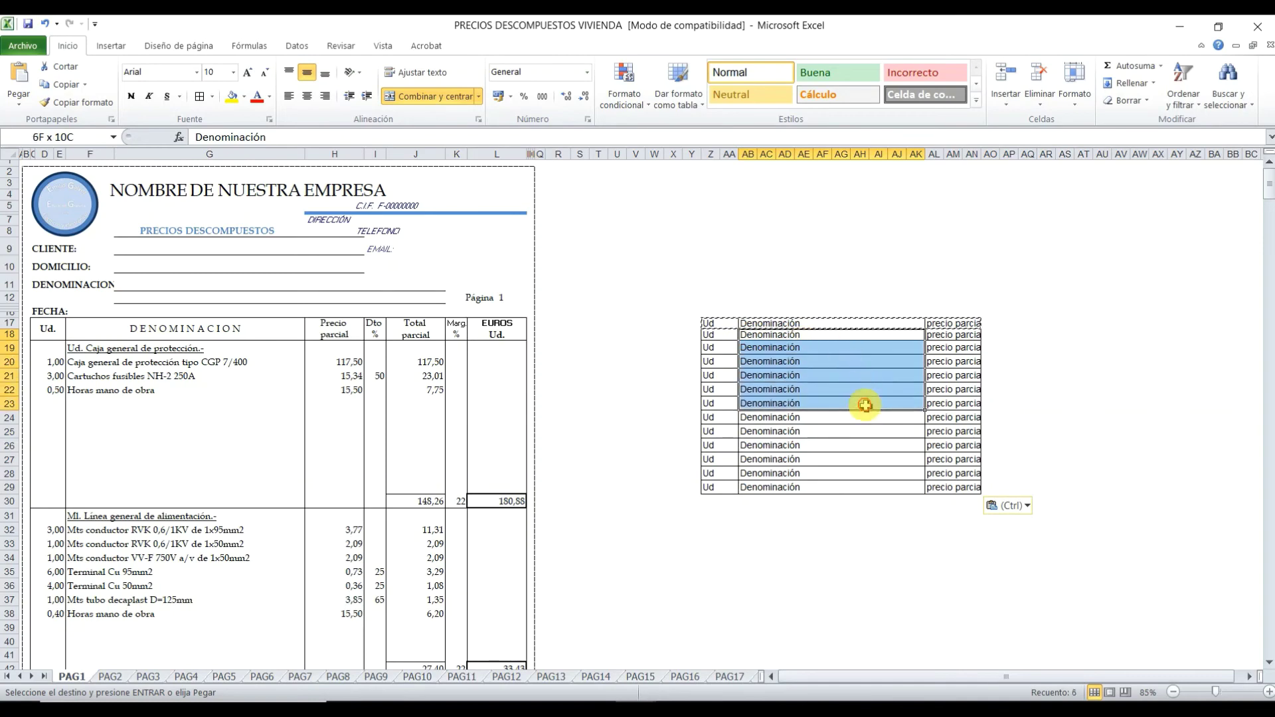
- Clear the Denominación cells' borders, then give the AB18:AK29 block an outside border
click(212, 97)
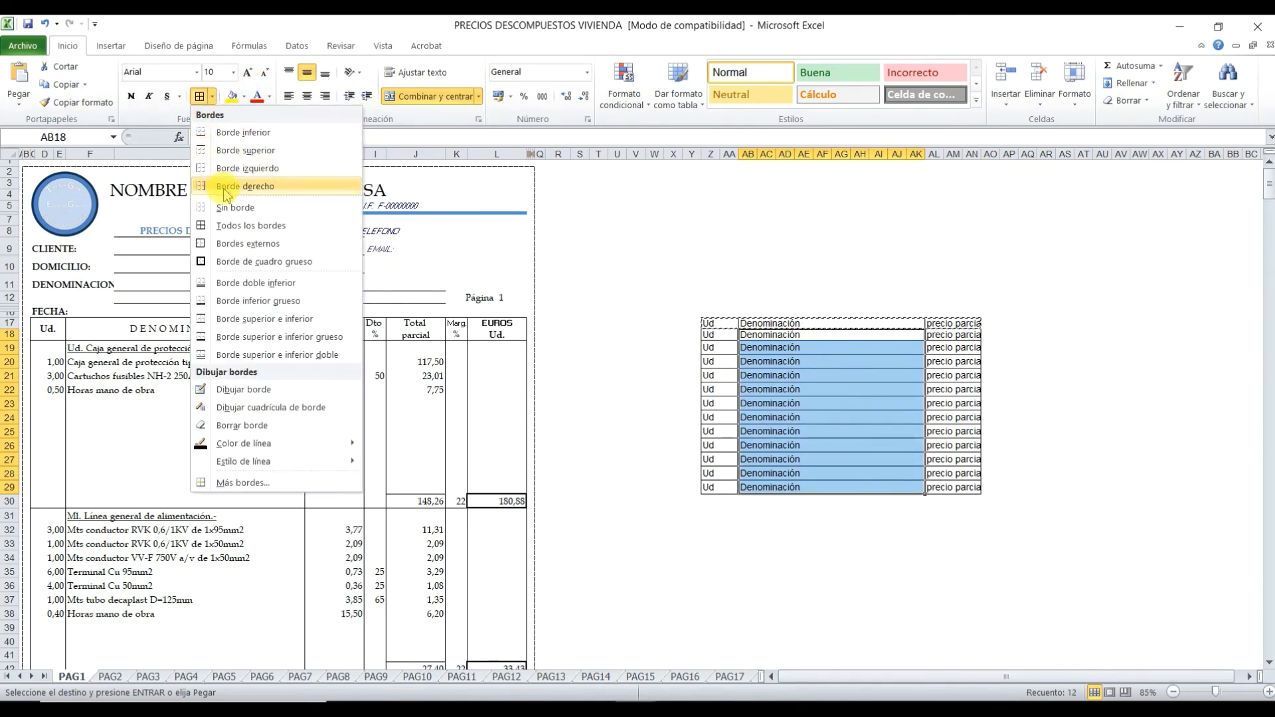
click(234, 207)
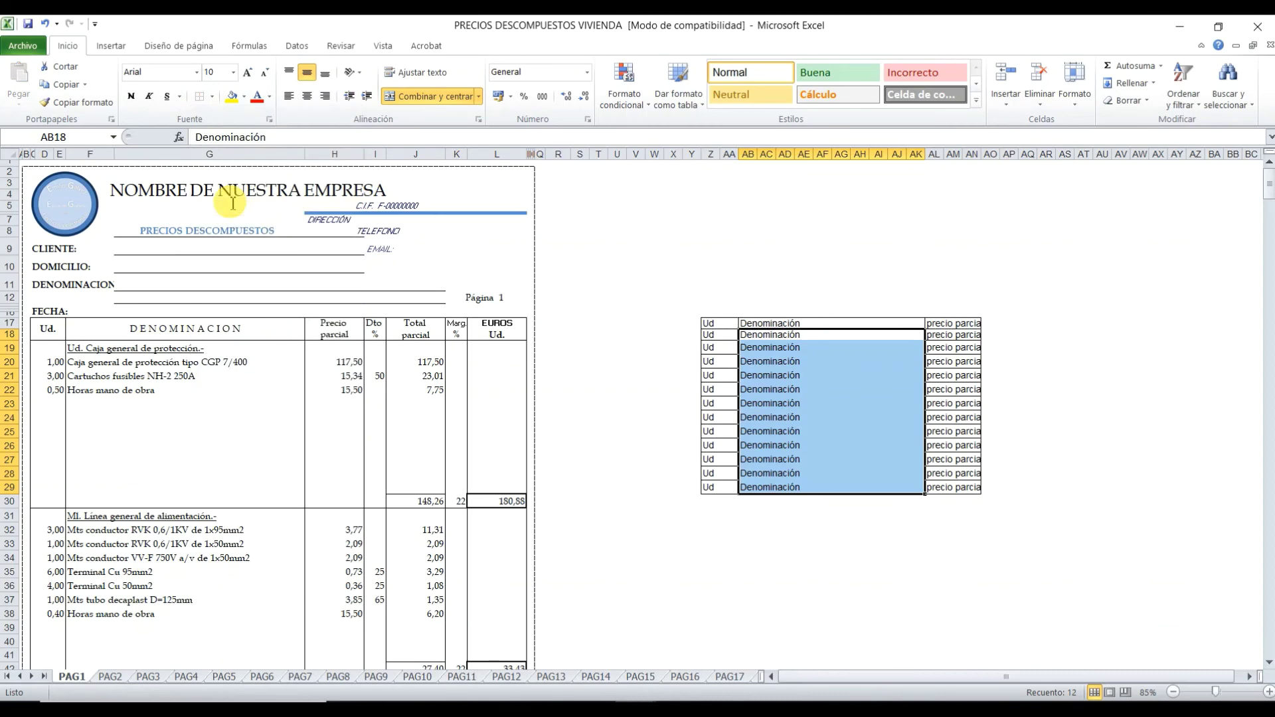
click(212, 96)
click(234, 208)
click(690, 445)
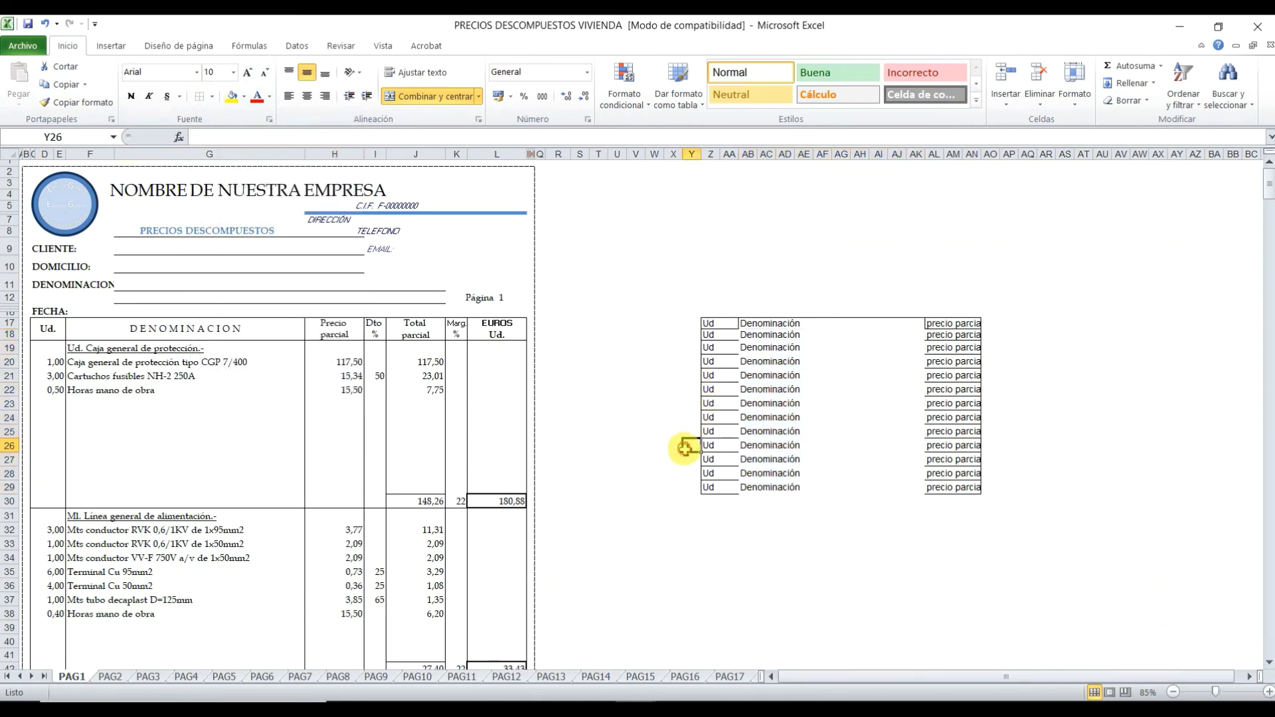
drag(771, 335, 924, 484)
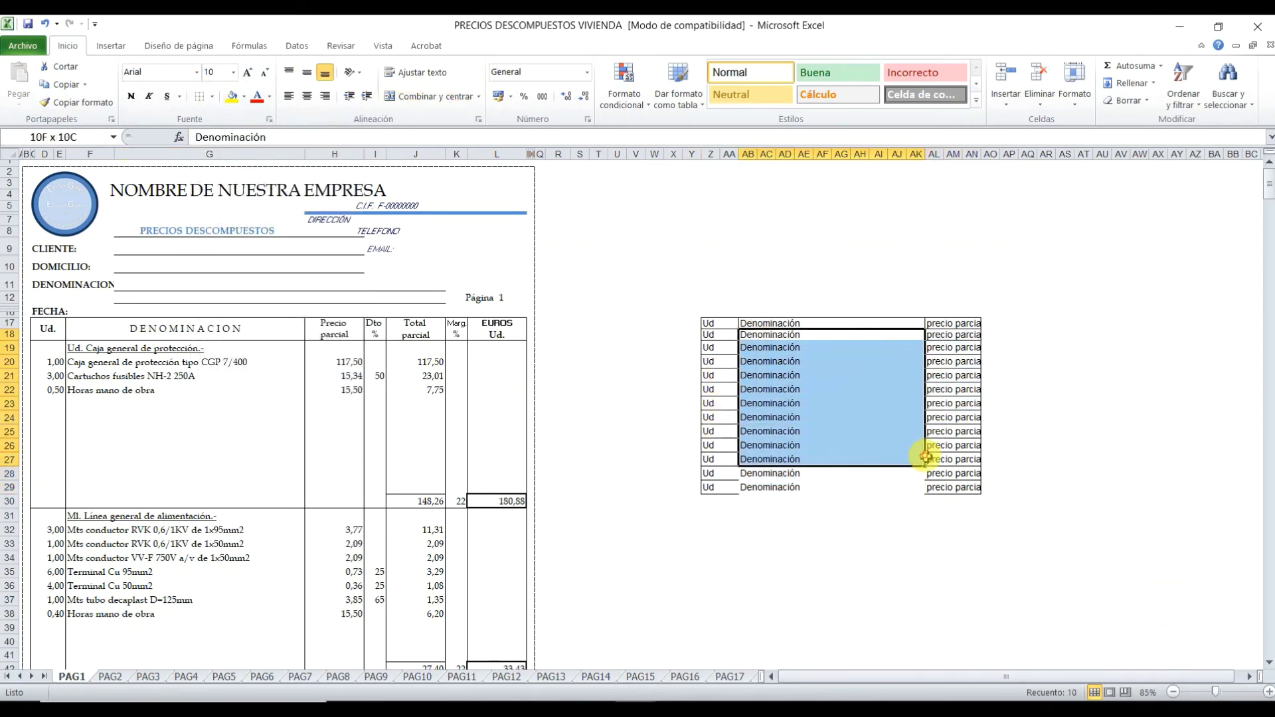
click(212, 97)
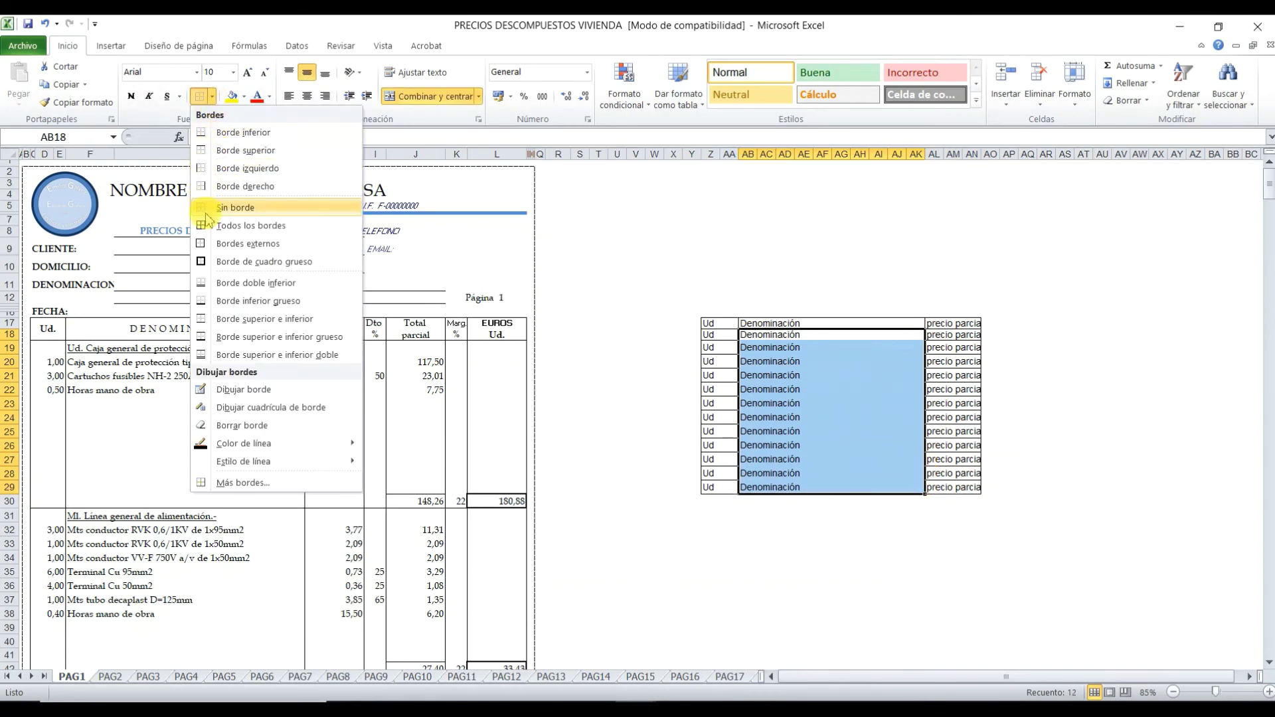
click(233, 251)
- Merge Denominación rows 19–29 into one cell, accepting the data-loss warning
click(781, 279)
mouse_move(757, 346)
mouse_down()
mouse_move(797, 417)
mouse_move(803, 484)
mouse_up()
key(alt+o)
key(c)
key(c)
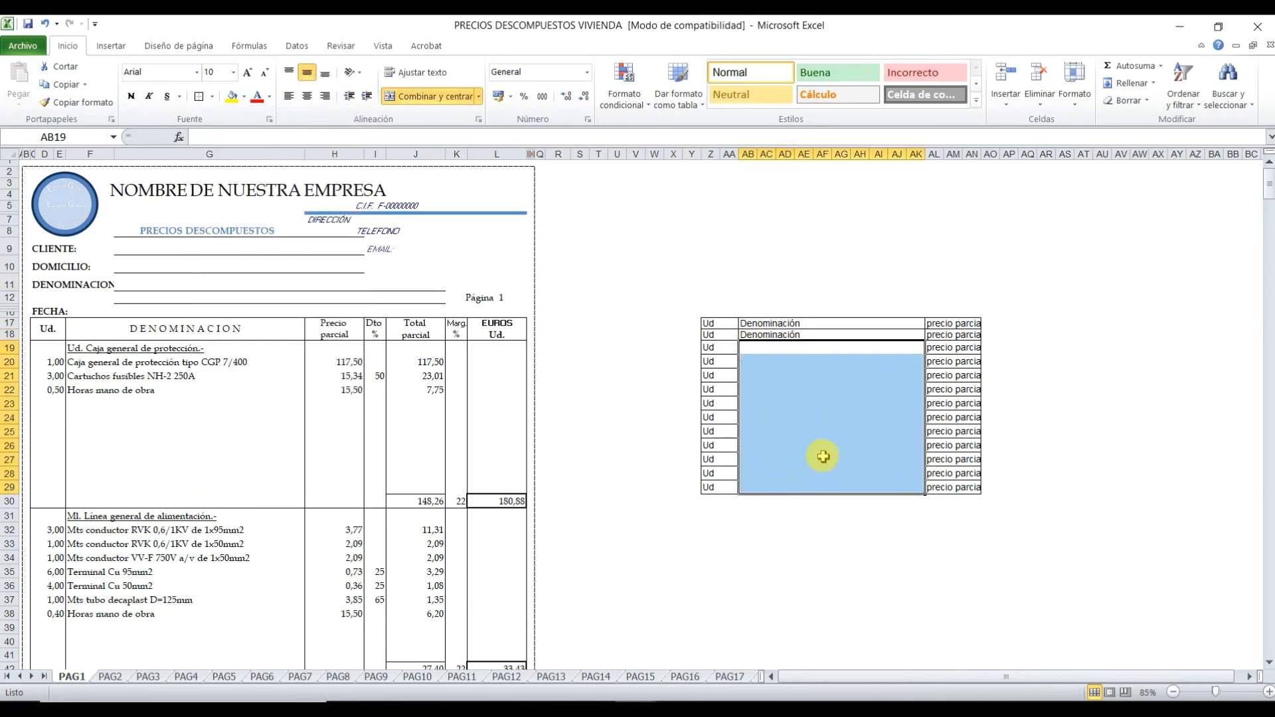
click(712, 351)
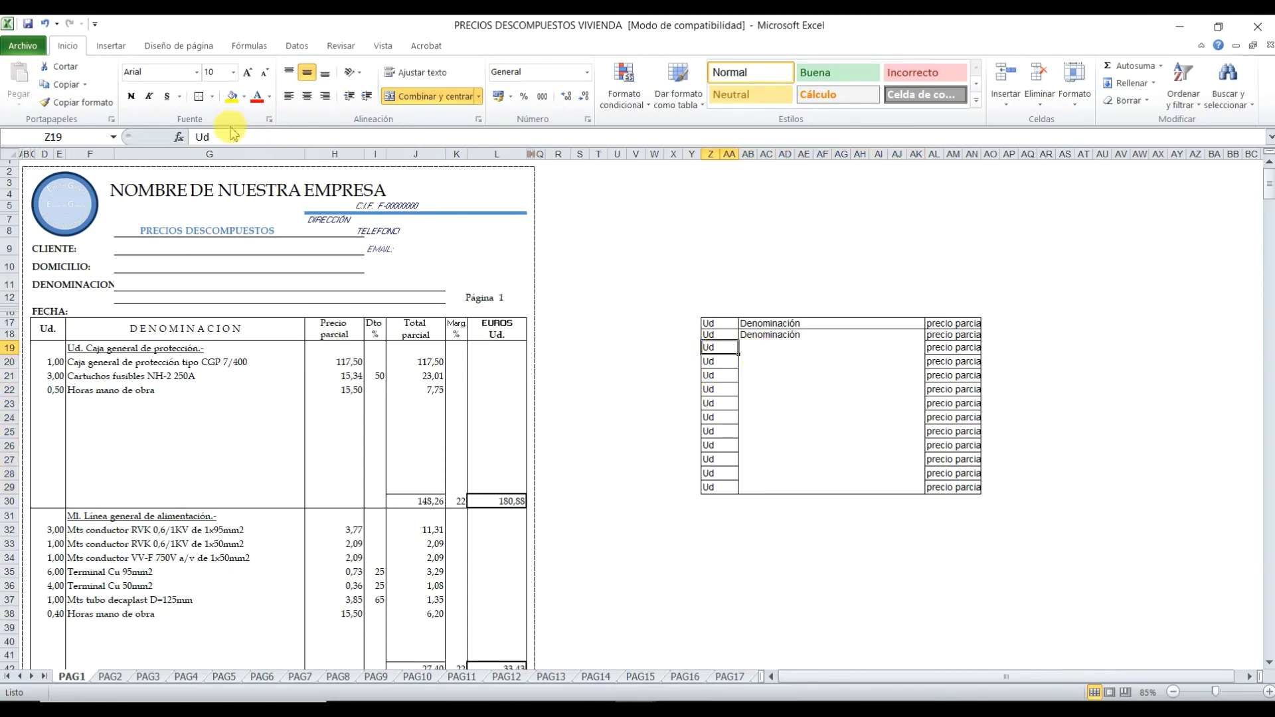
- Put a thick box border around the header row from Ud to precio parcial
click(211, 98)
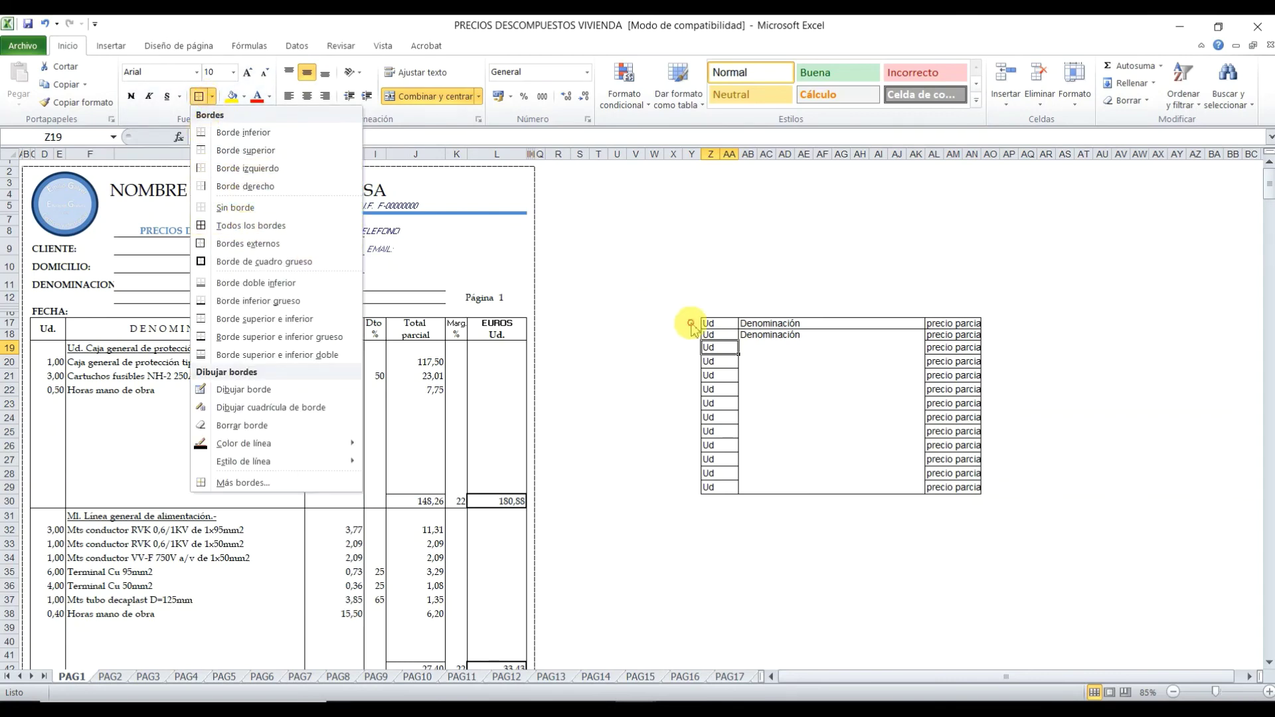
click(722, 325)
drag(722, 326, 957, 324)
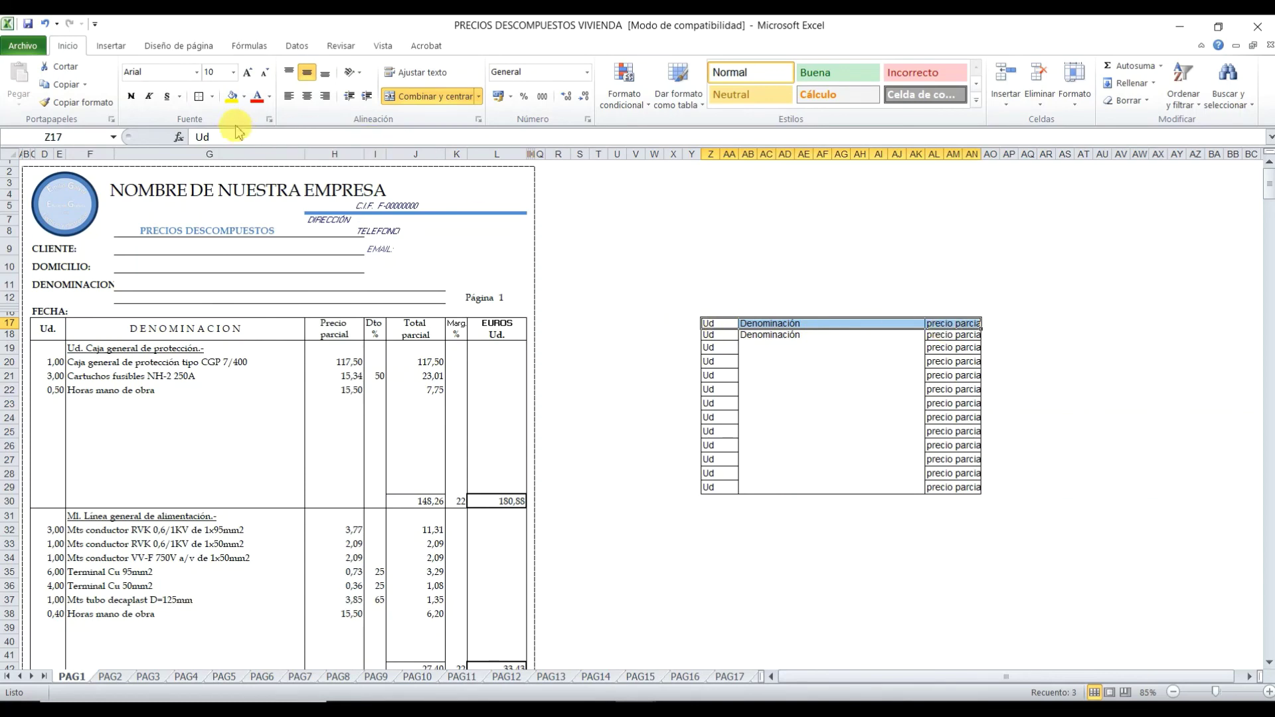
click(213, 98)
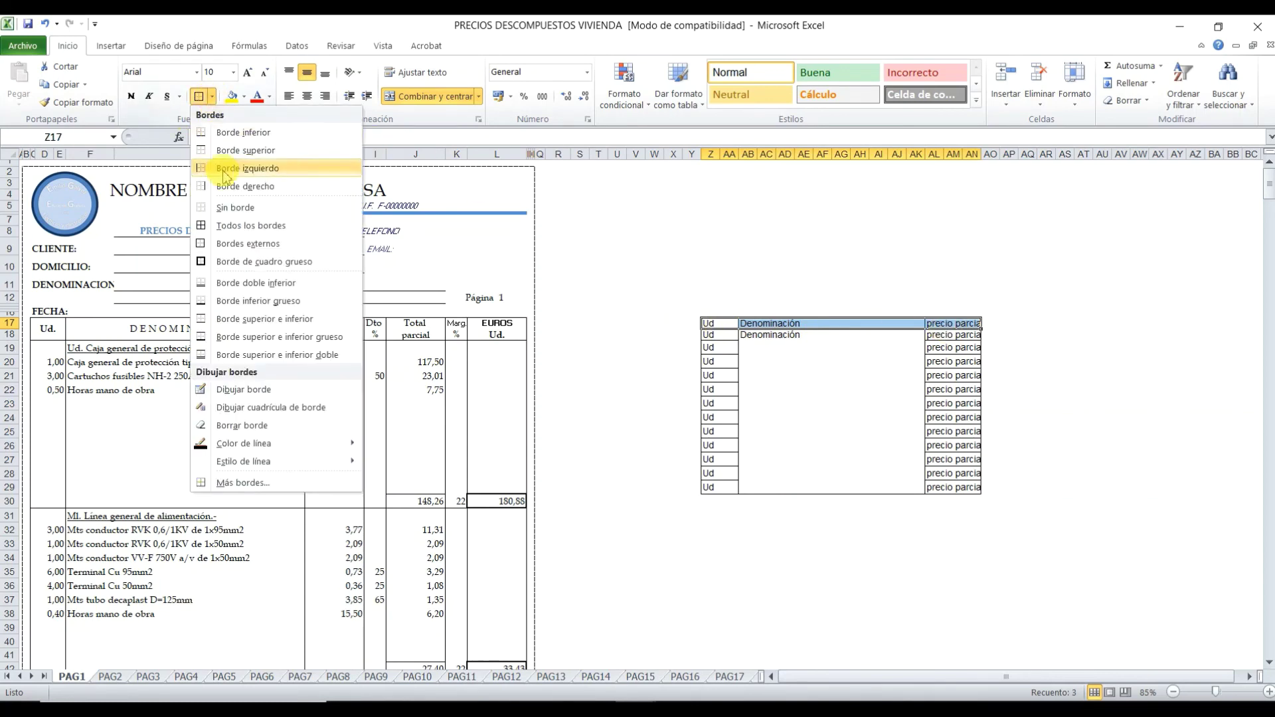
click(245, 263)
click(809, 360)
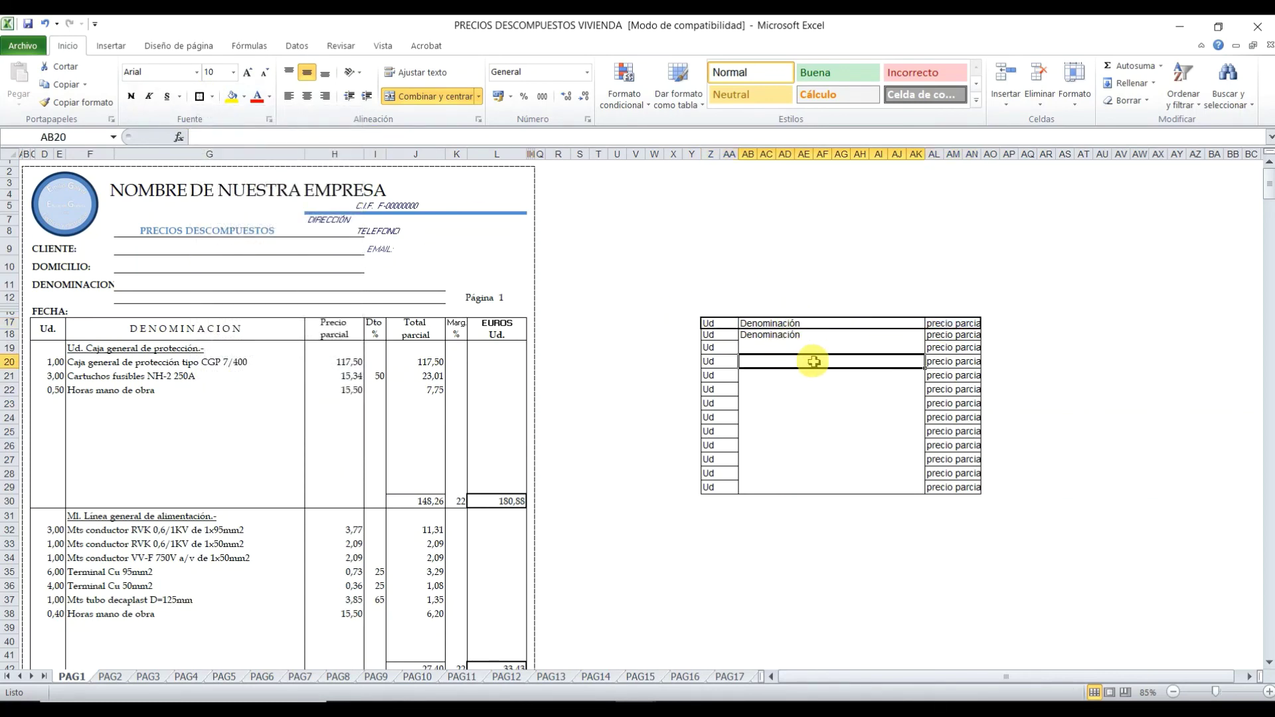
- Replace the Ud column's borders in rows 18–29 with a single outline
click(757, 348)
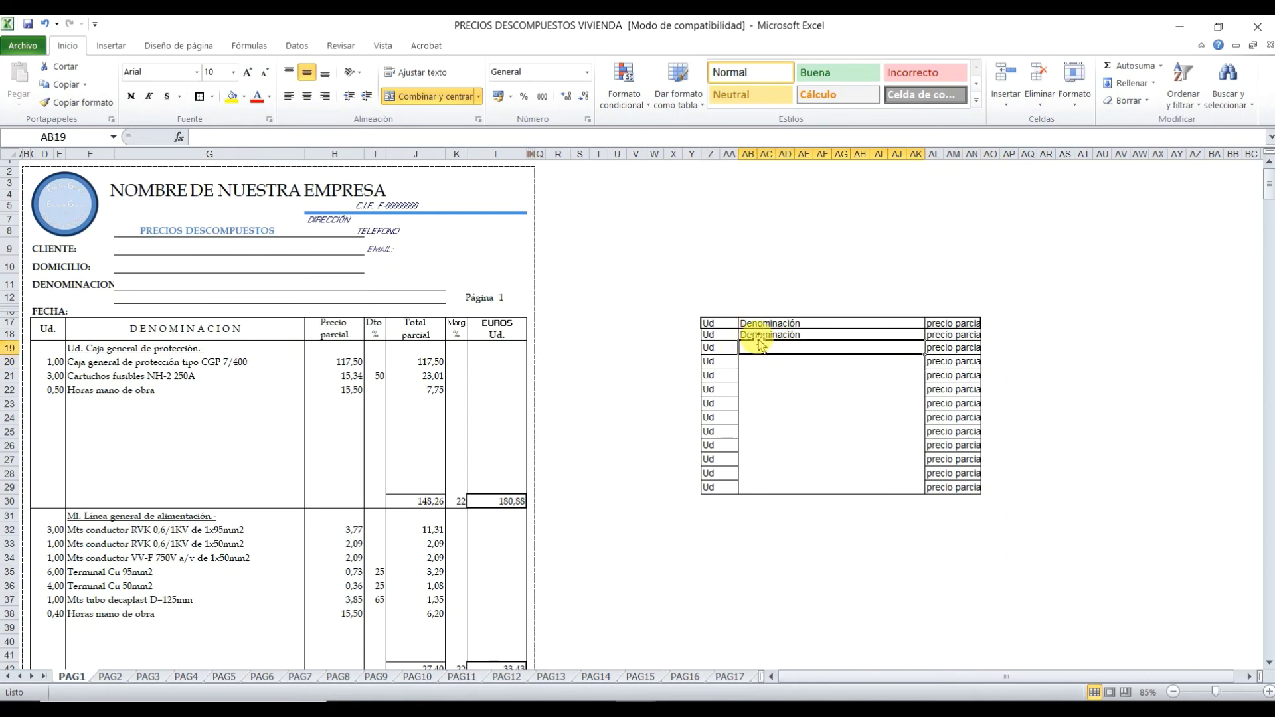
click(768, 336)
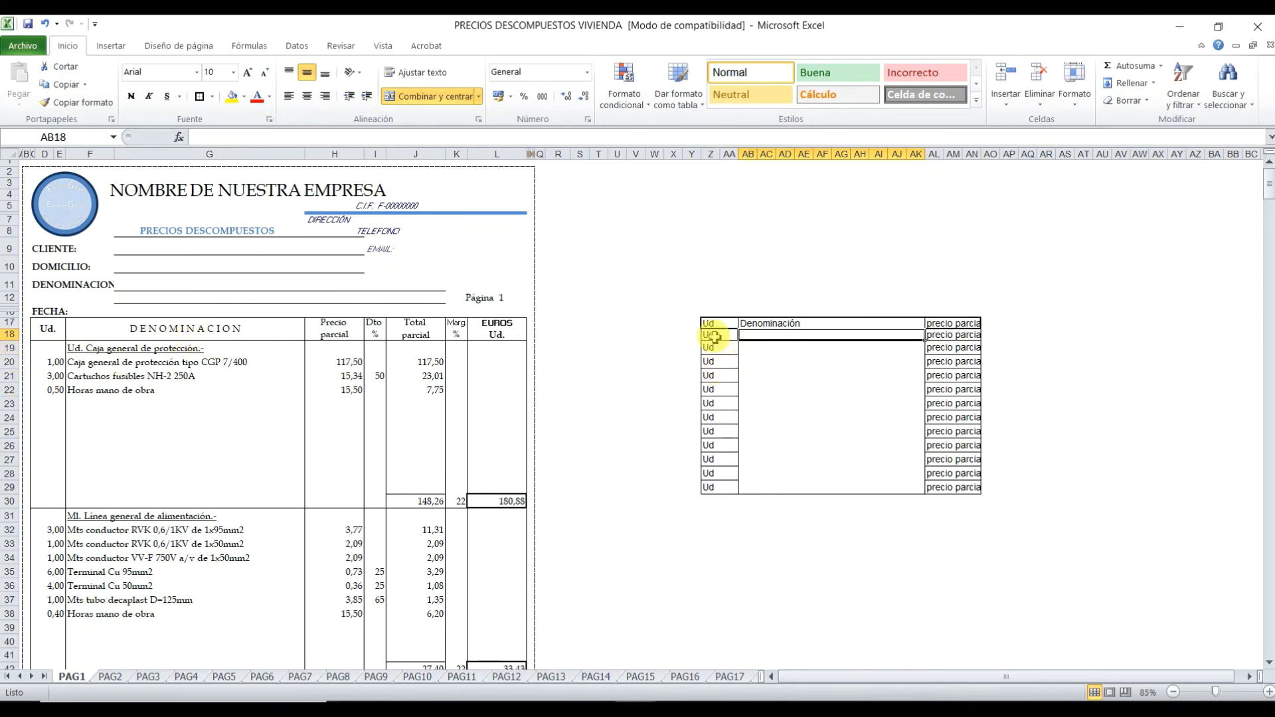
drag(715, 337, 716, 487)
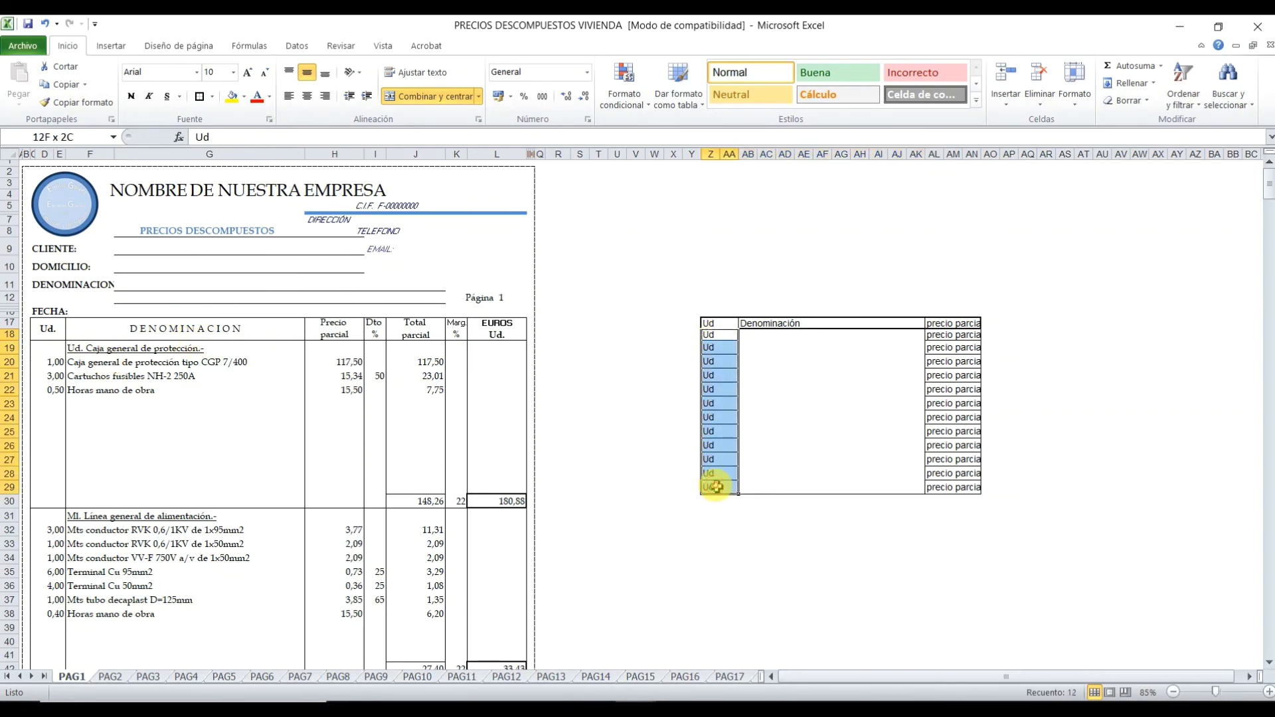
click(212, 97)
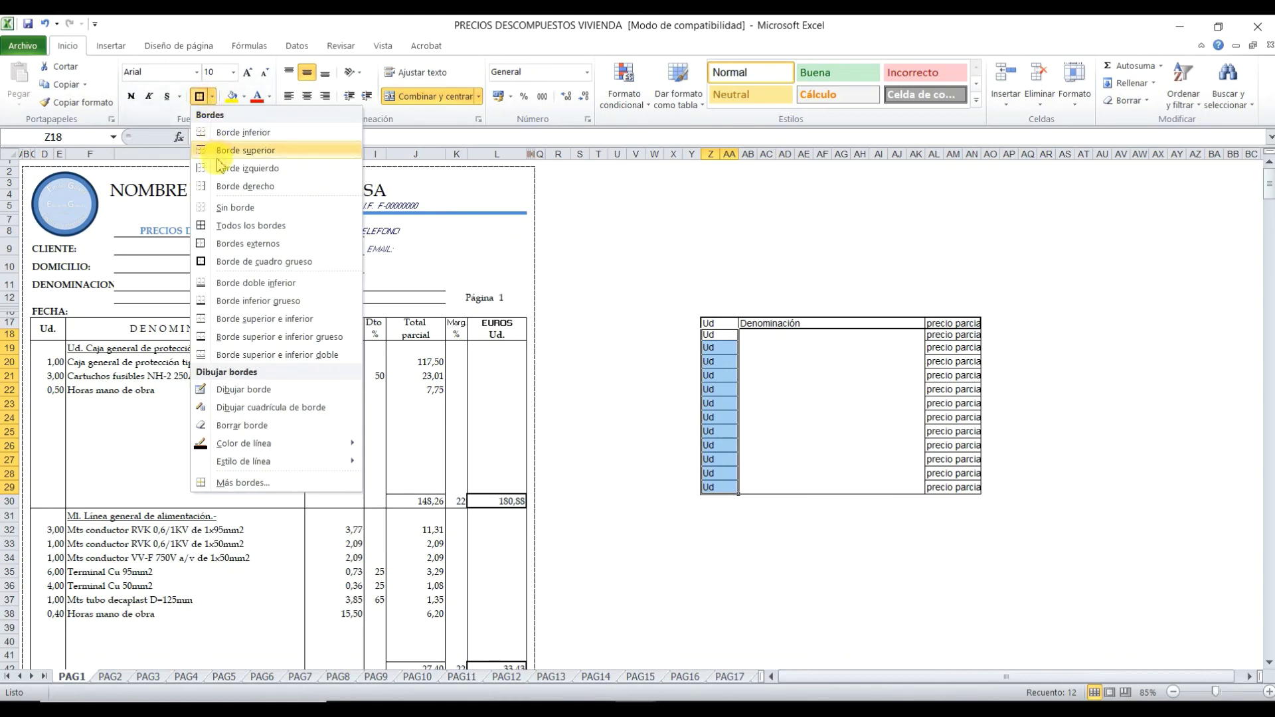
click(233, 208)
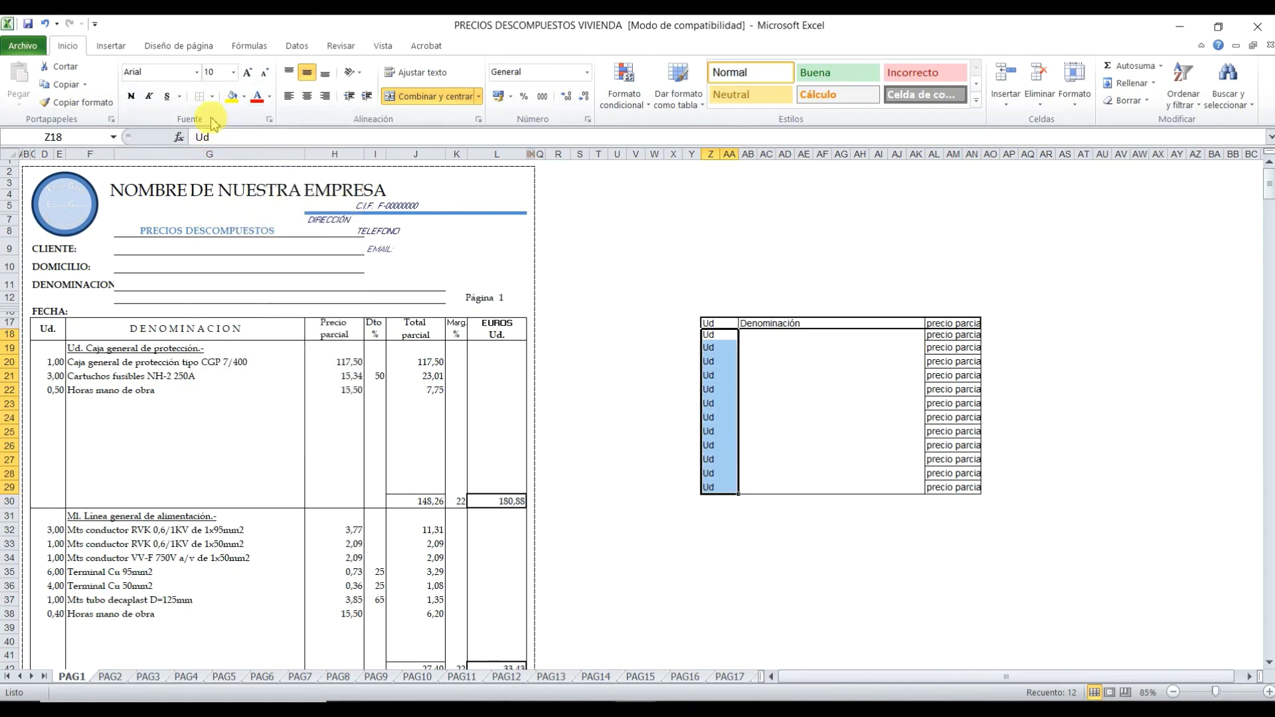
click(212, 96)
click(691, 285)
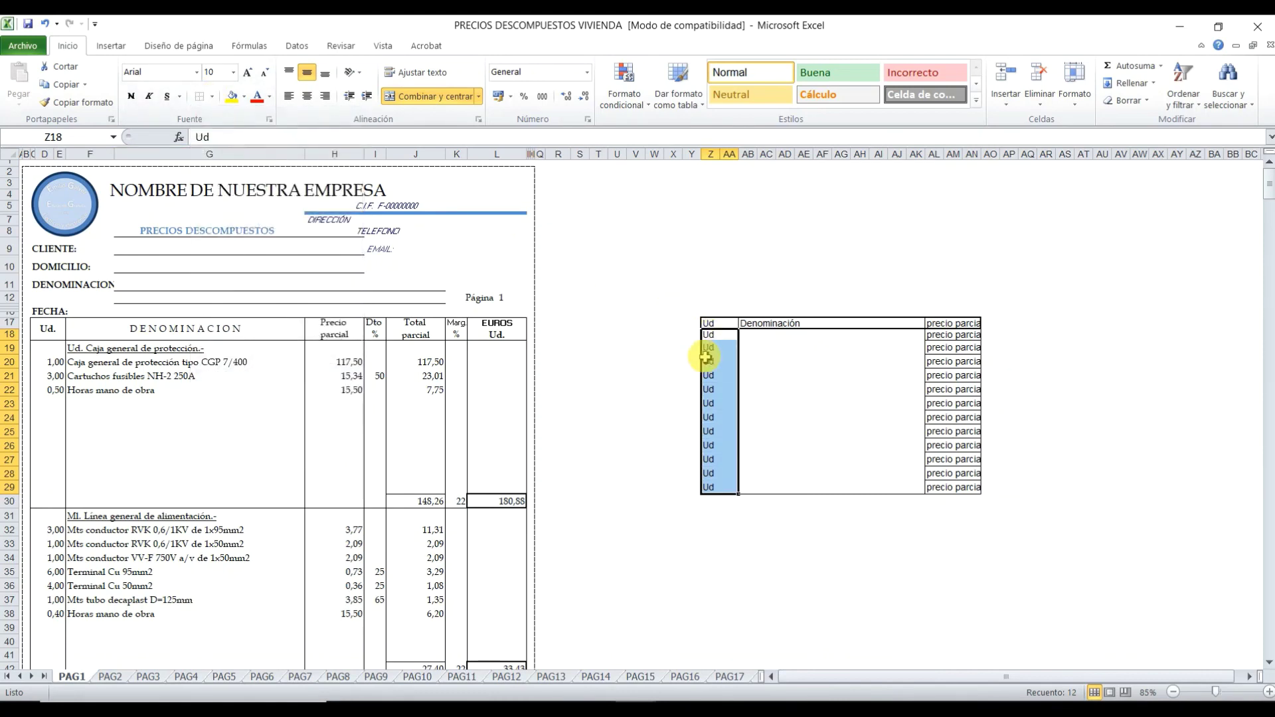
click(636, 375)
drag(706, 334, 707, 487)
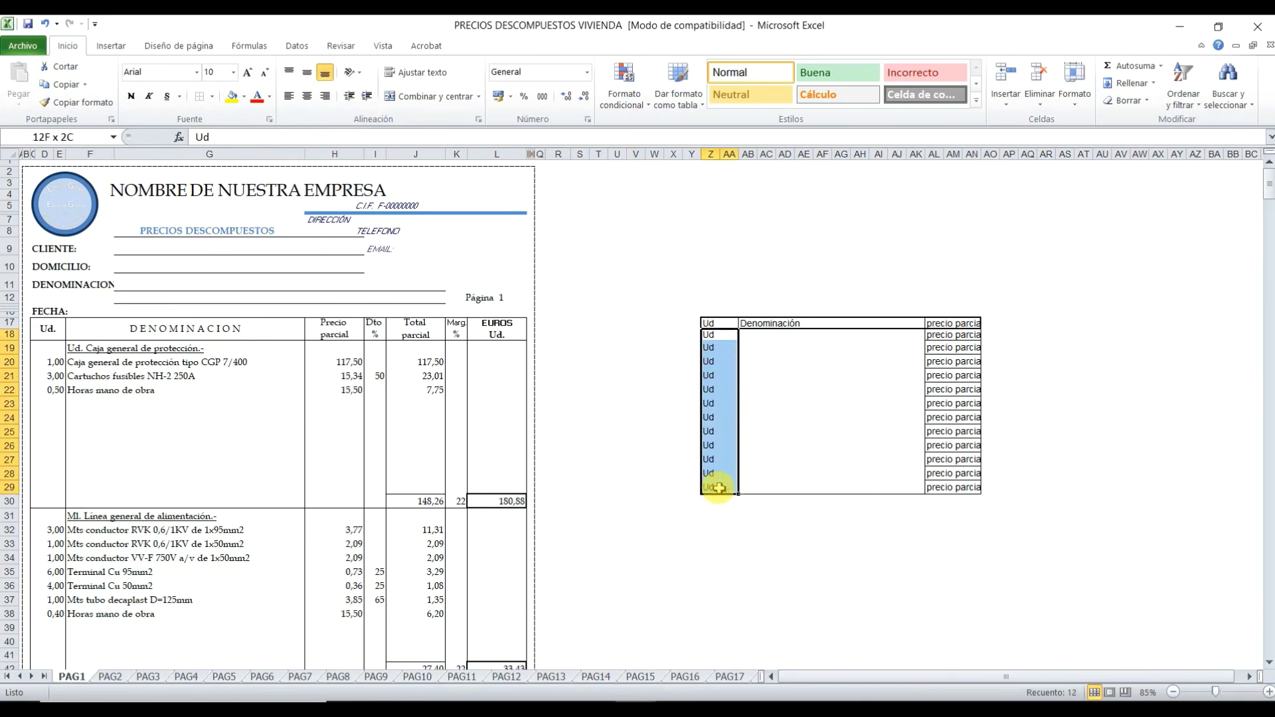
click(212, 97)
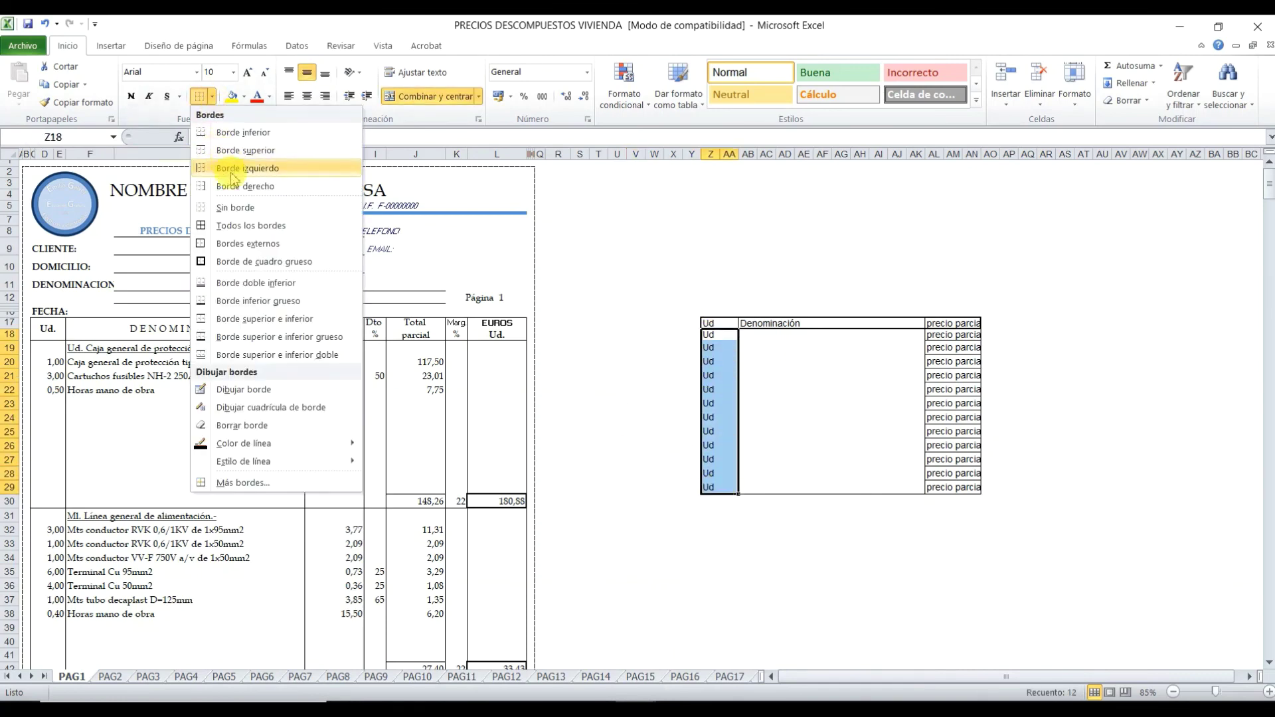
click(254, 243)
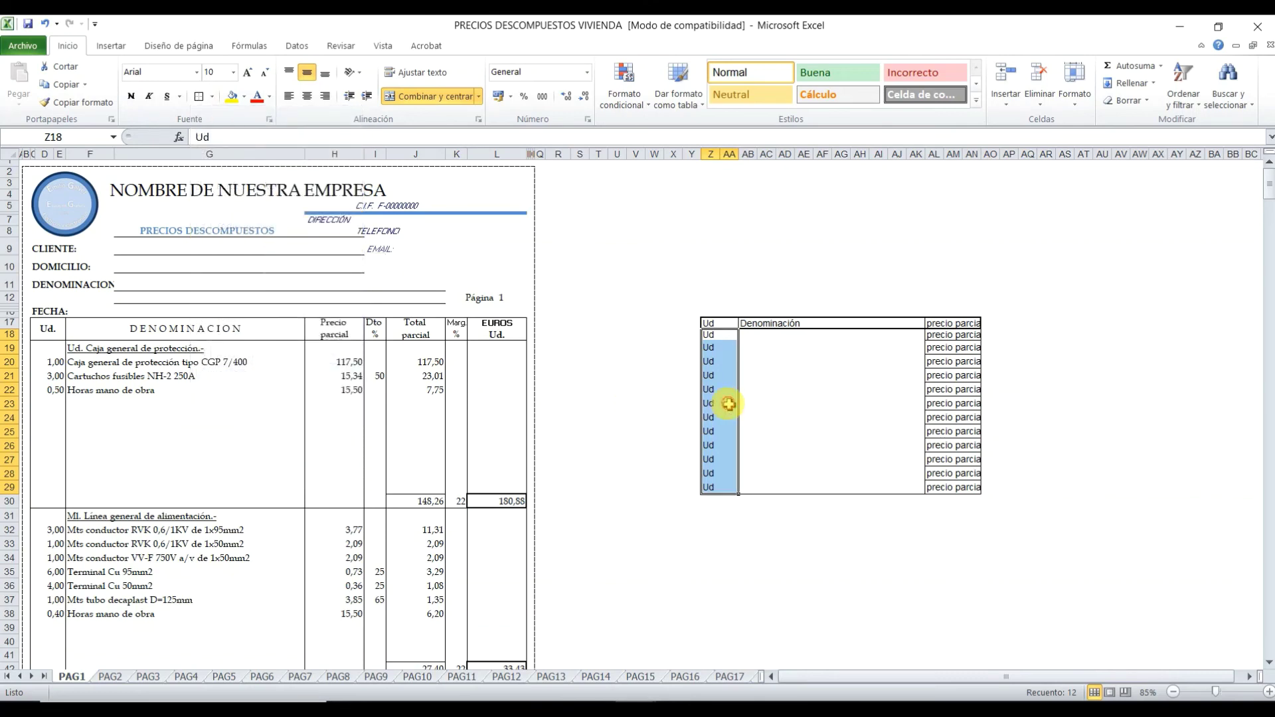
click(764, 404)
- Give the empty cell AE10 above the table a right border
click(804, 364)
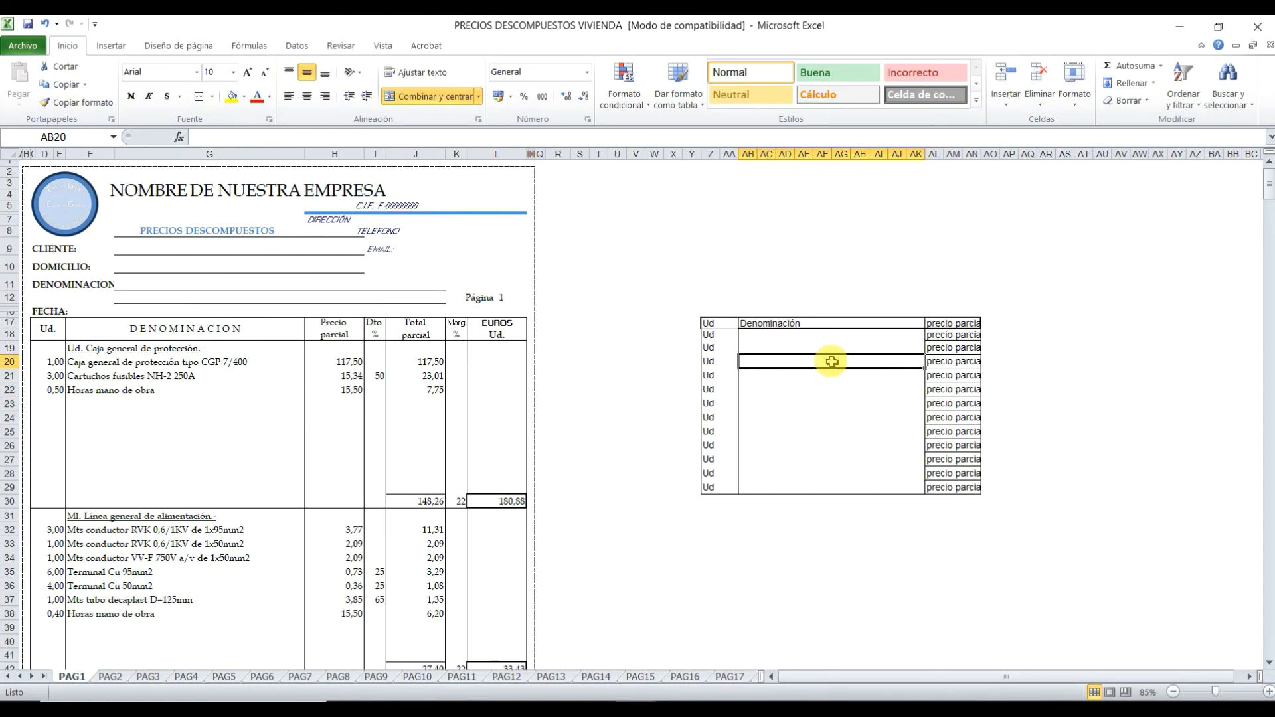
click(804, 265)
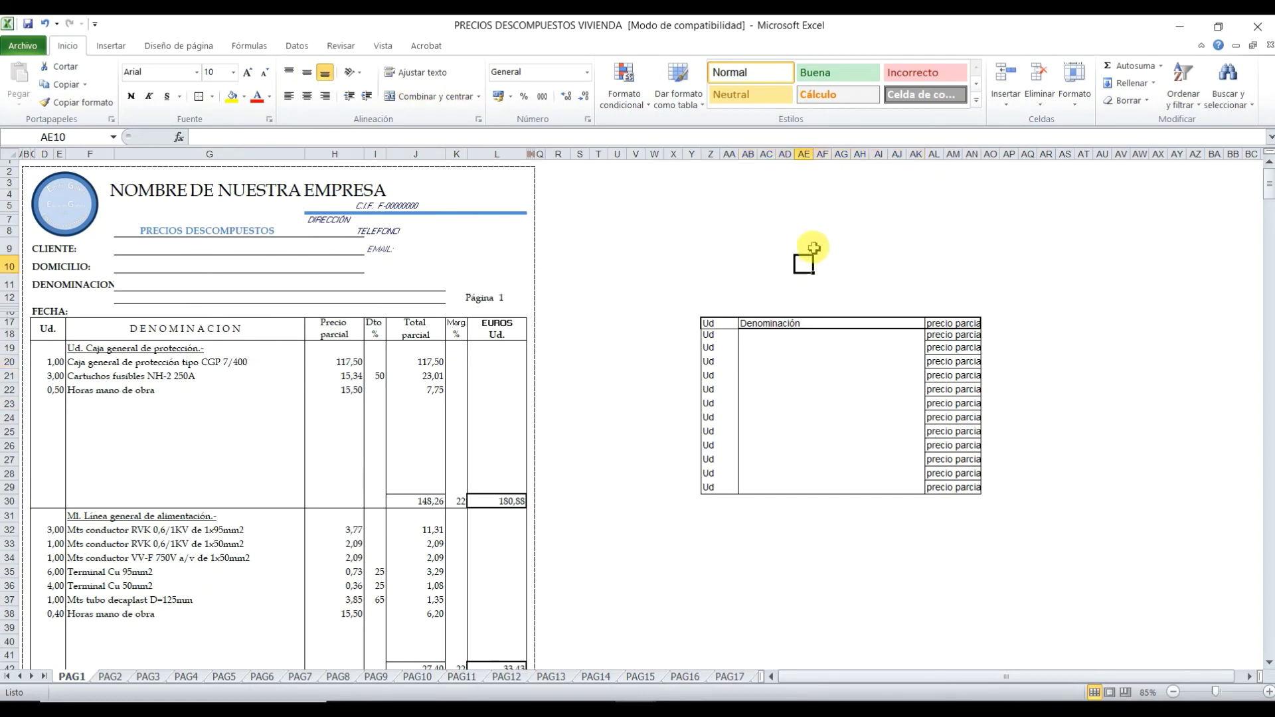
click(211, 96)
click(232, 187)
click(654, 231)
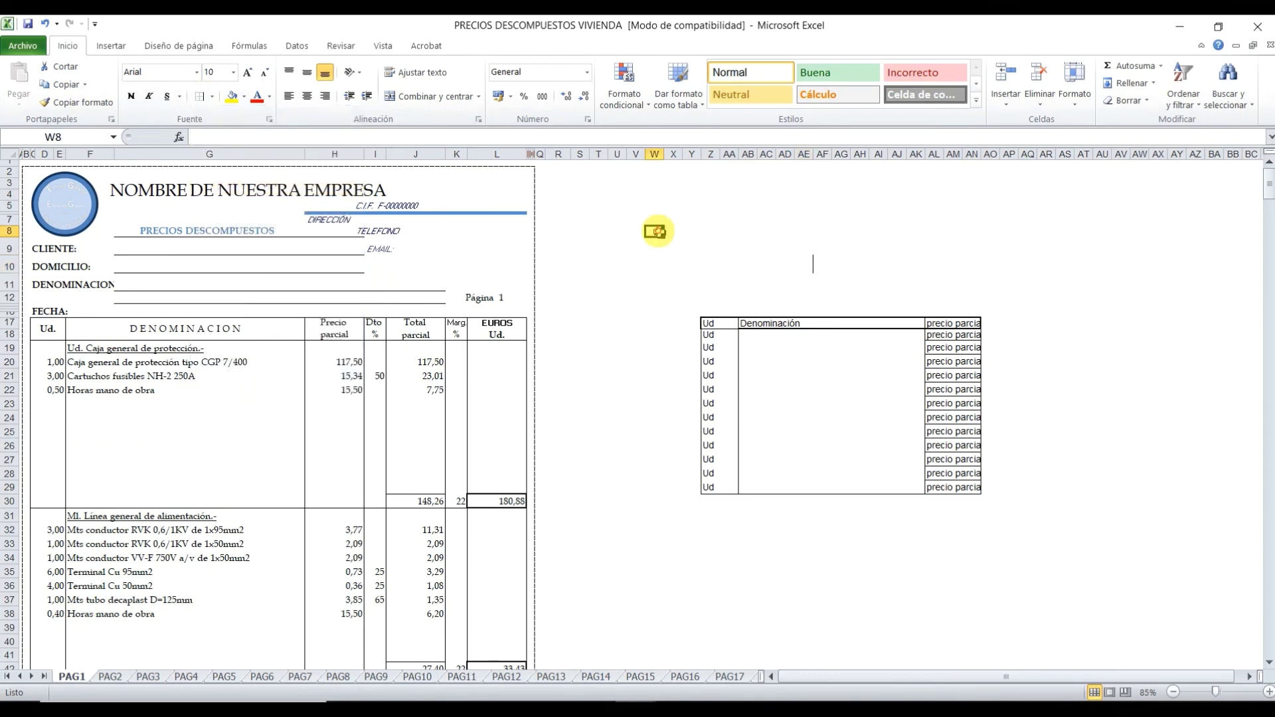
click(802, 265)
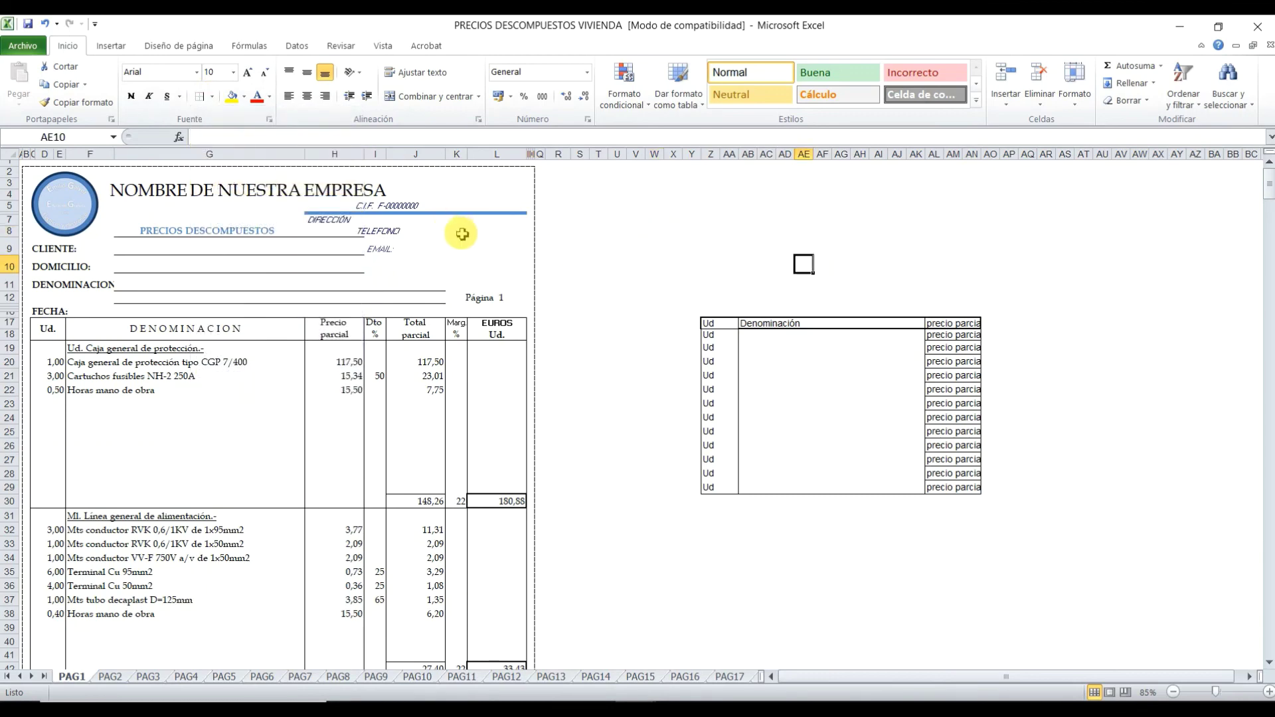
click(212, 98)
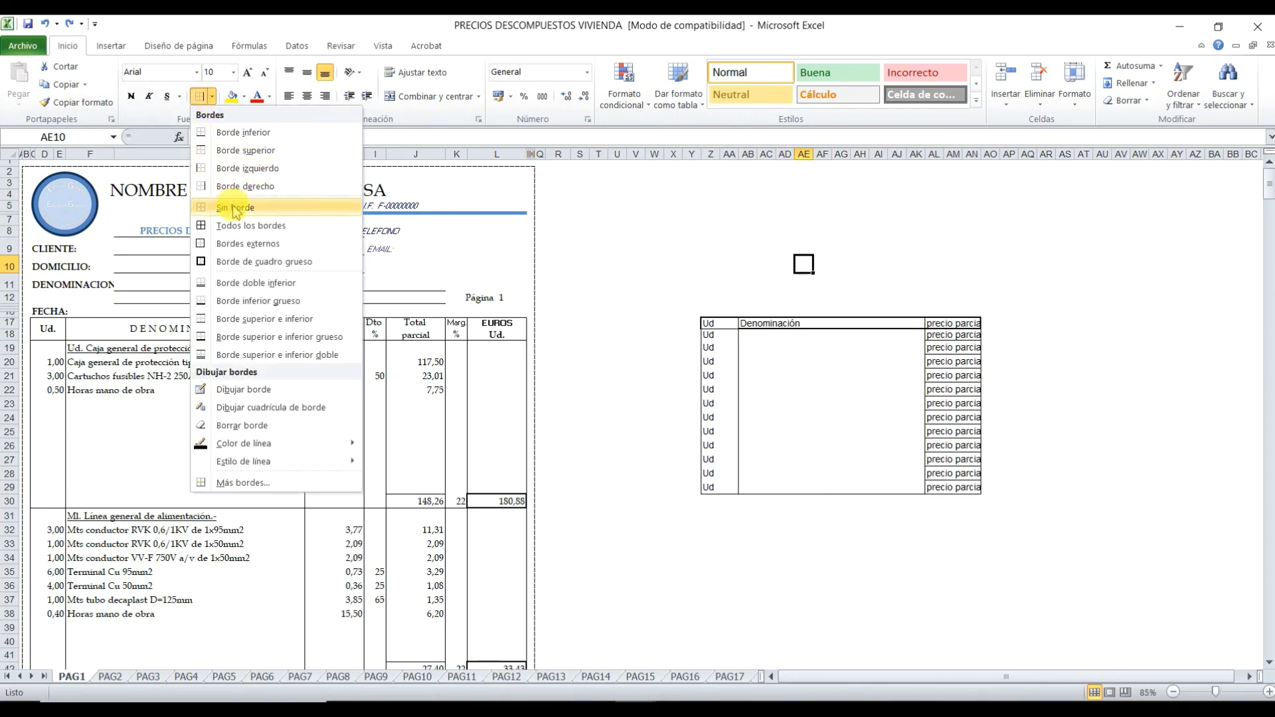
click(247, 168)
click(649, 220)
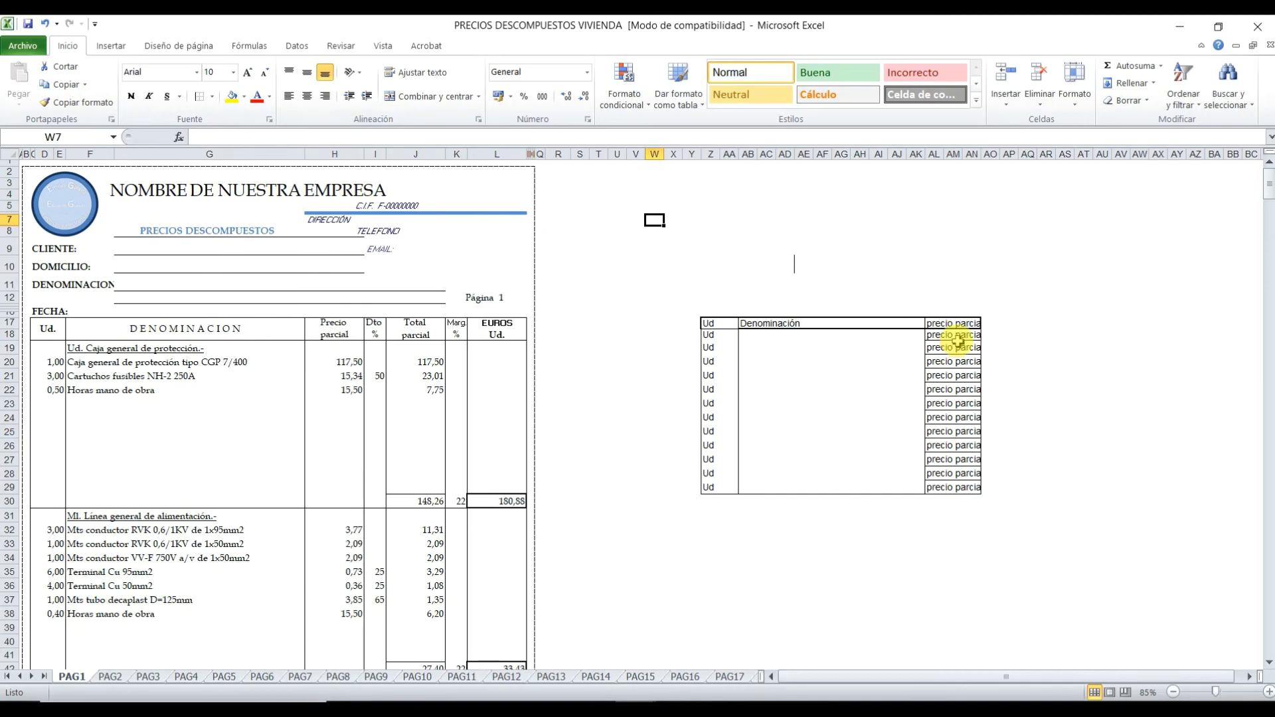
- Select the Ud placeholder cells Z19:Z29
drag(957, 339, 957, 431)
click(713, 345)
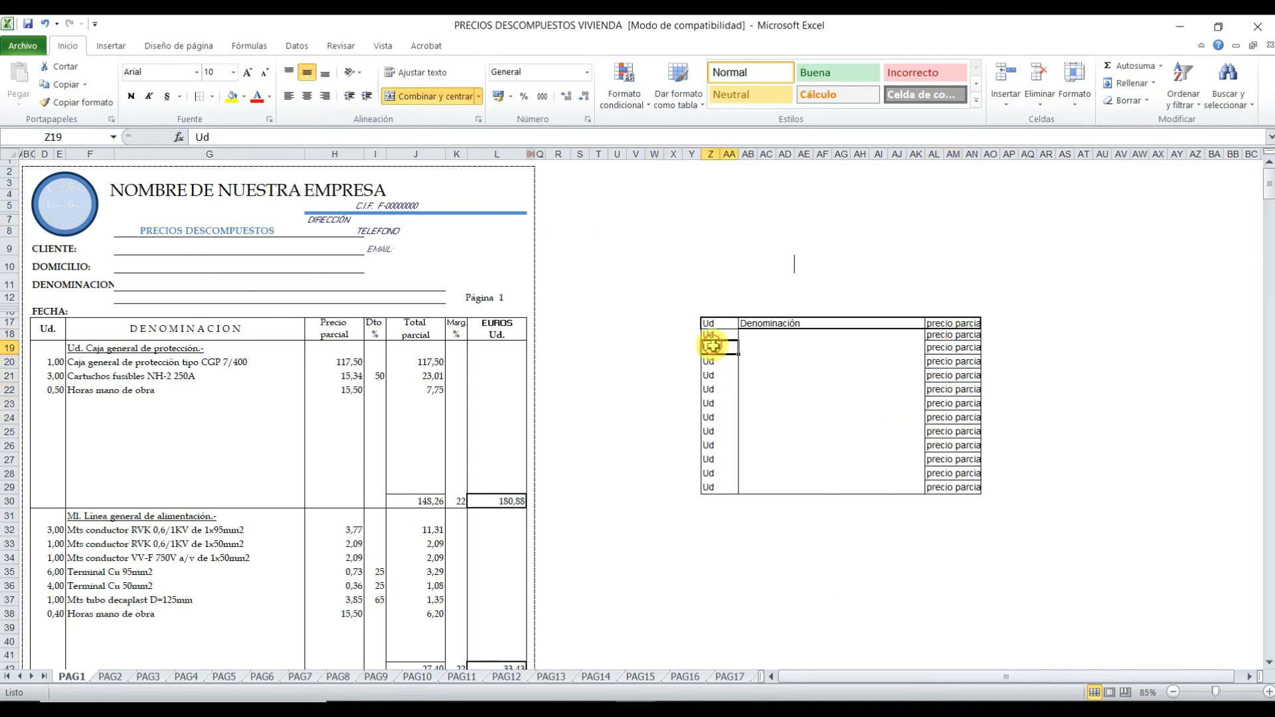
drag(712, 345, 708, 476)
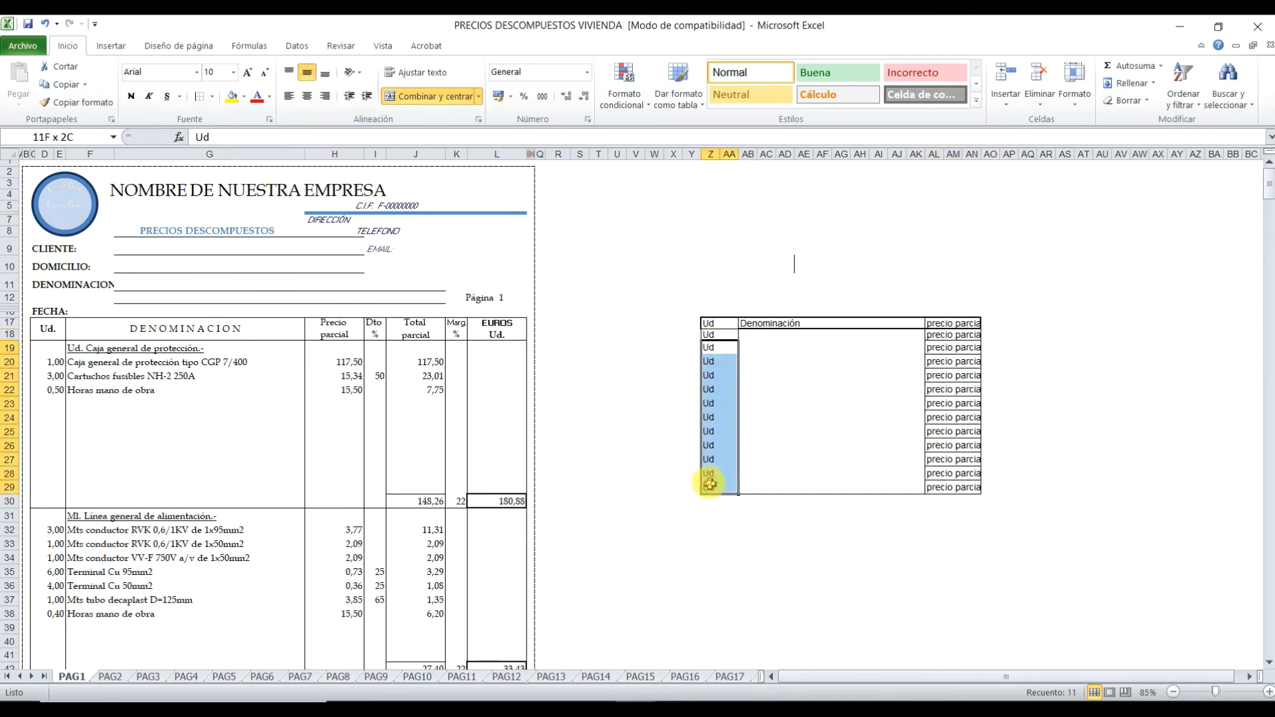
- Clear the Ud placeholder and enter 1 caja general de protección
click(714, 336)
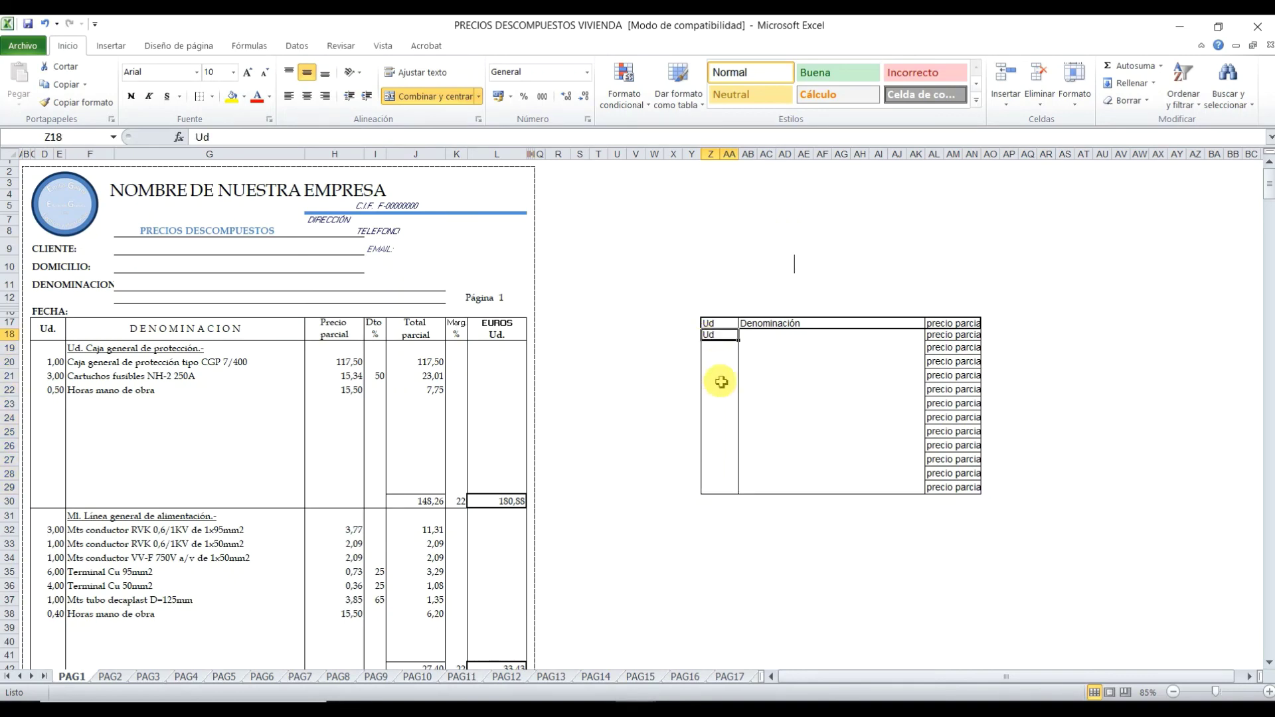
key(Delete)
click(722, 362)
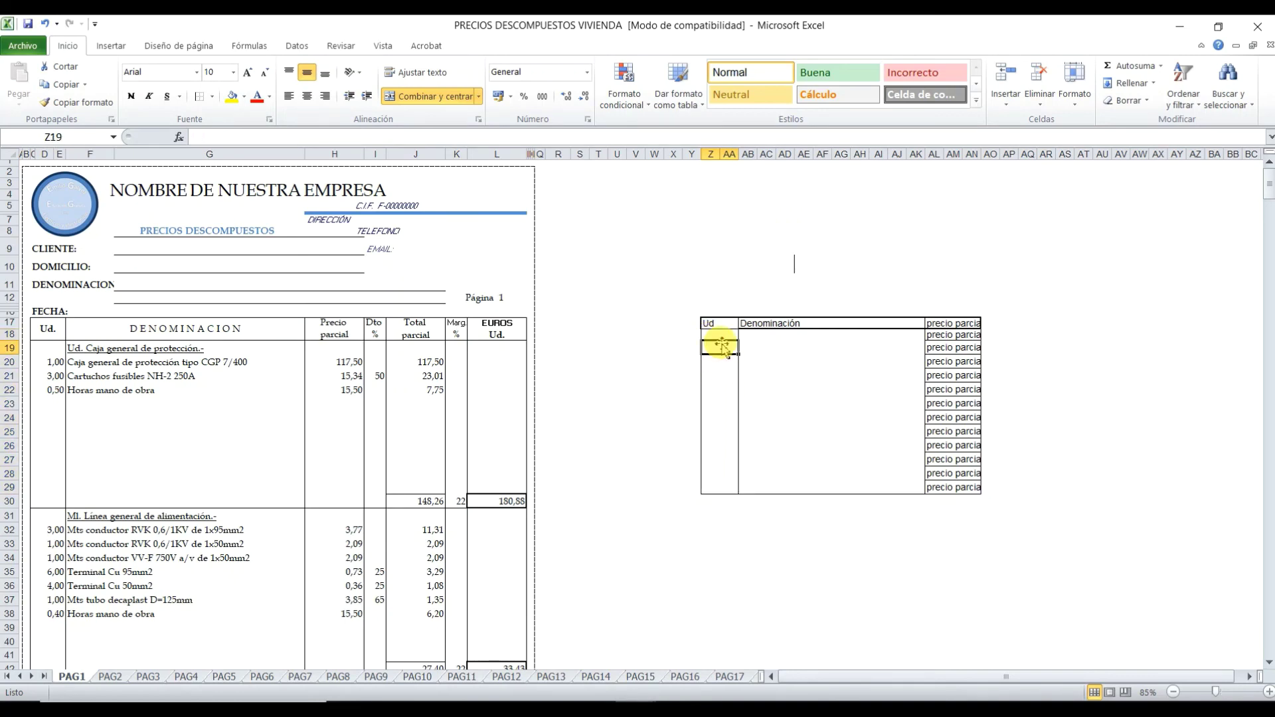
text(1)
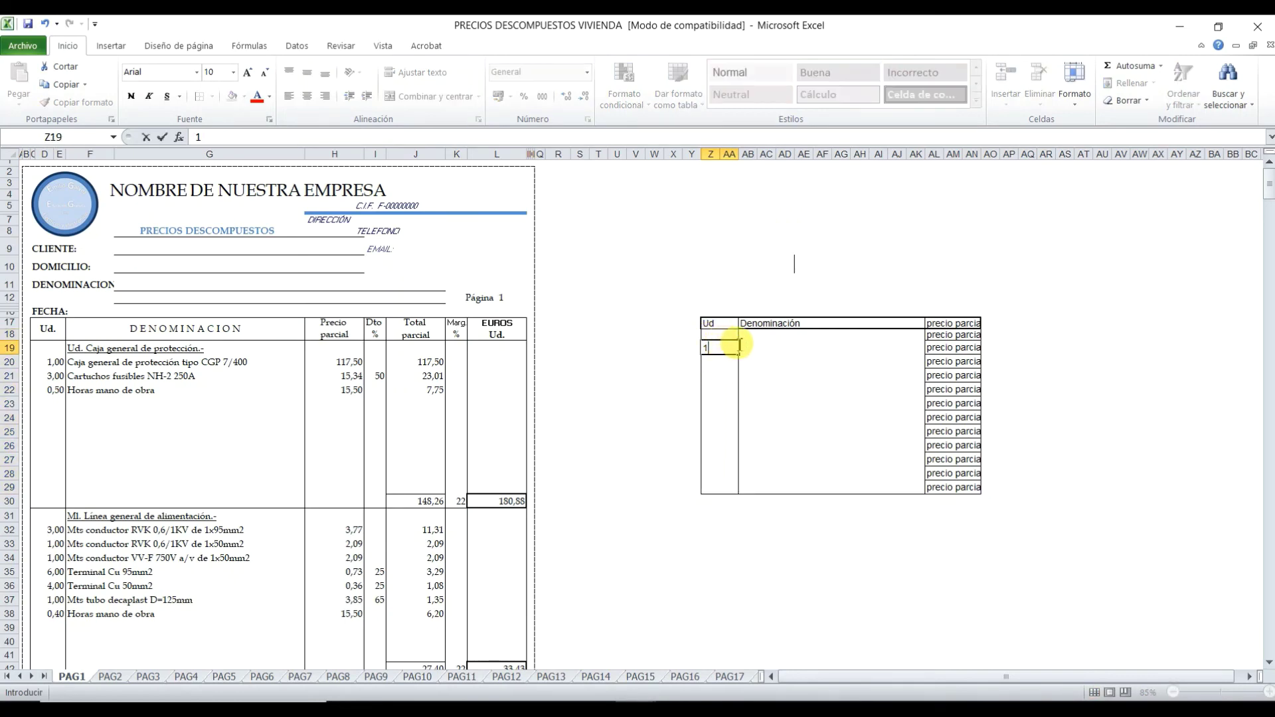
click(766, 352)
text(ja general de proteccció)
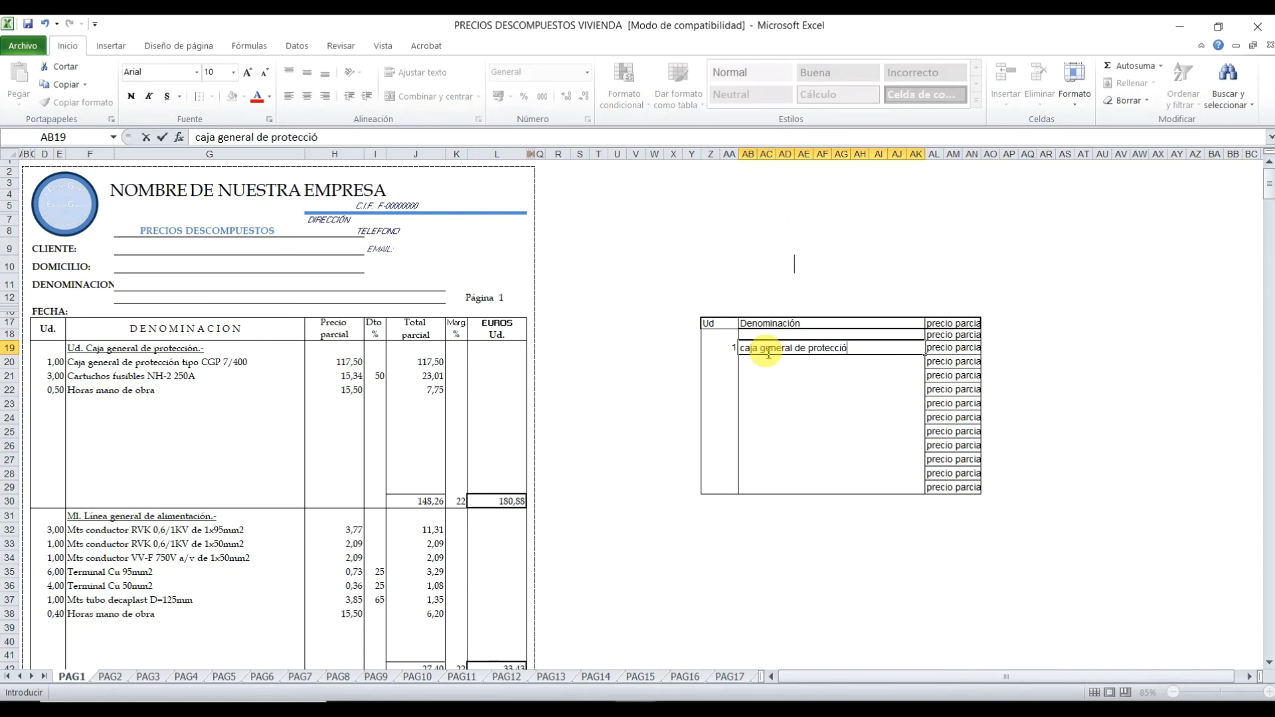
text(n)
key(Return)
- Add the rows 3 Cartucho fusible and 0,5 horas mano de obra
key(Left)
text(3)
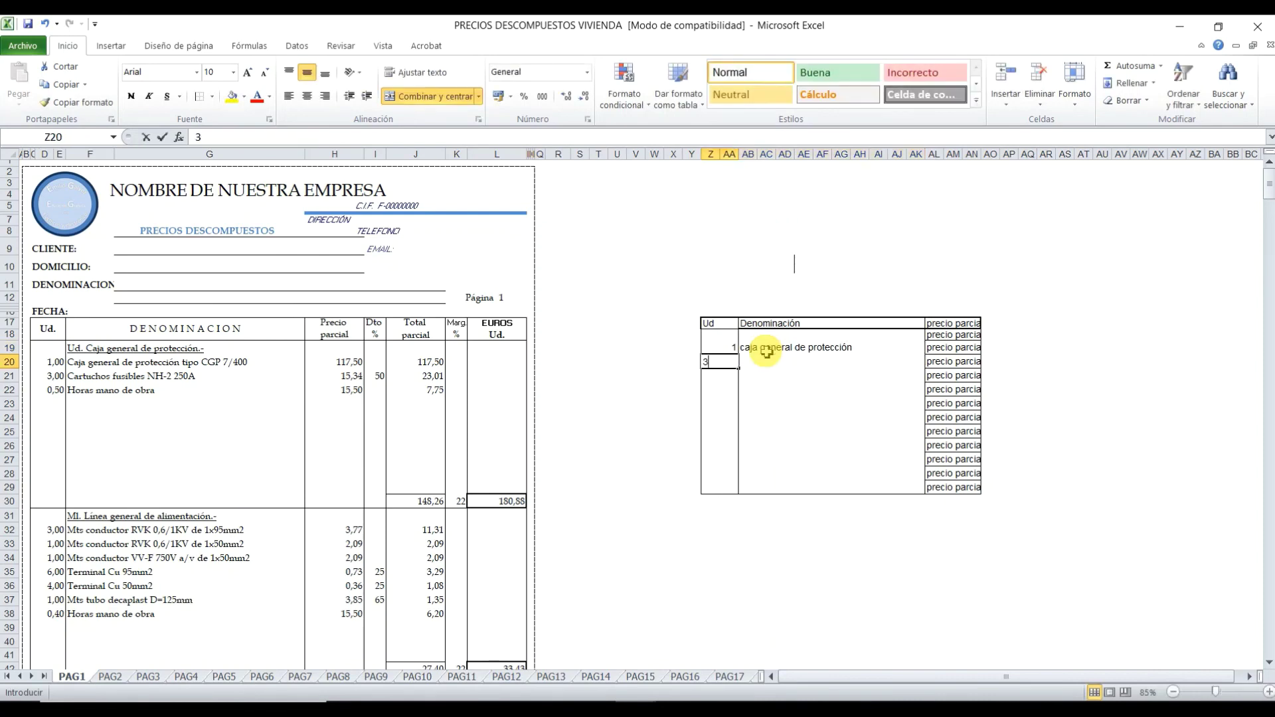
key(Tab)
text(C)
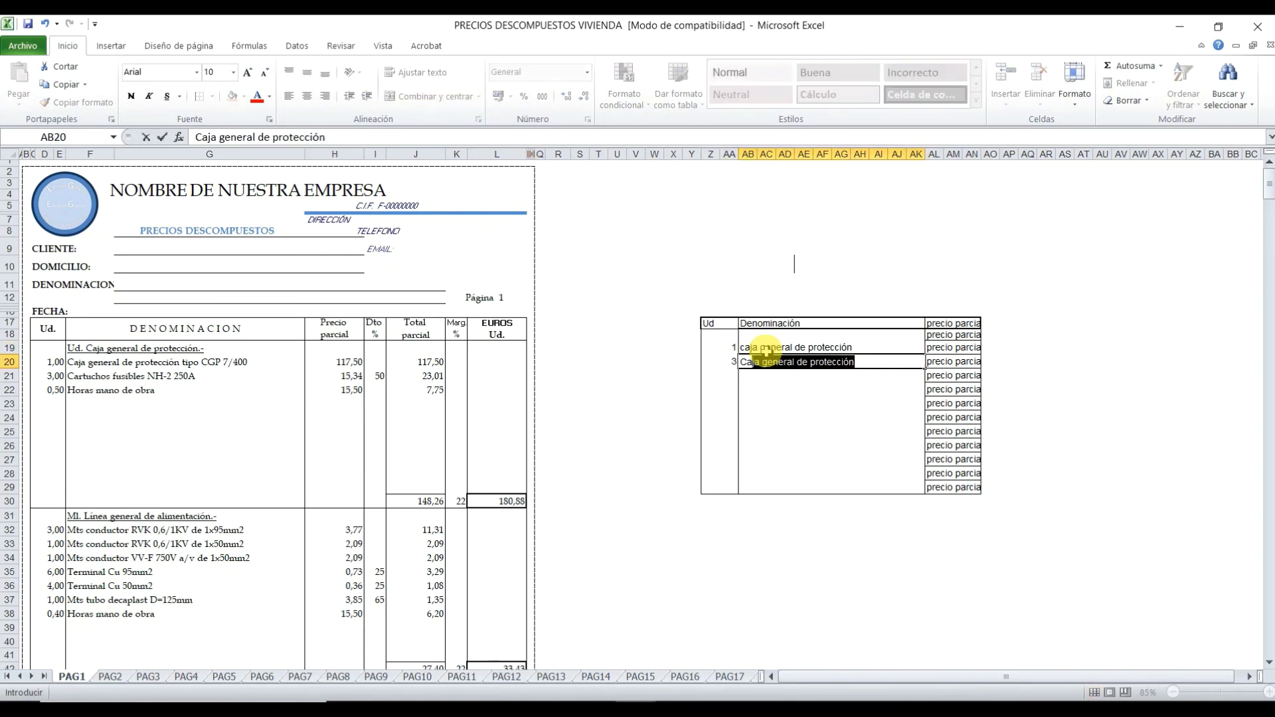
text(artucho fusible)
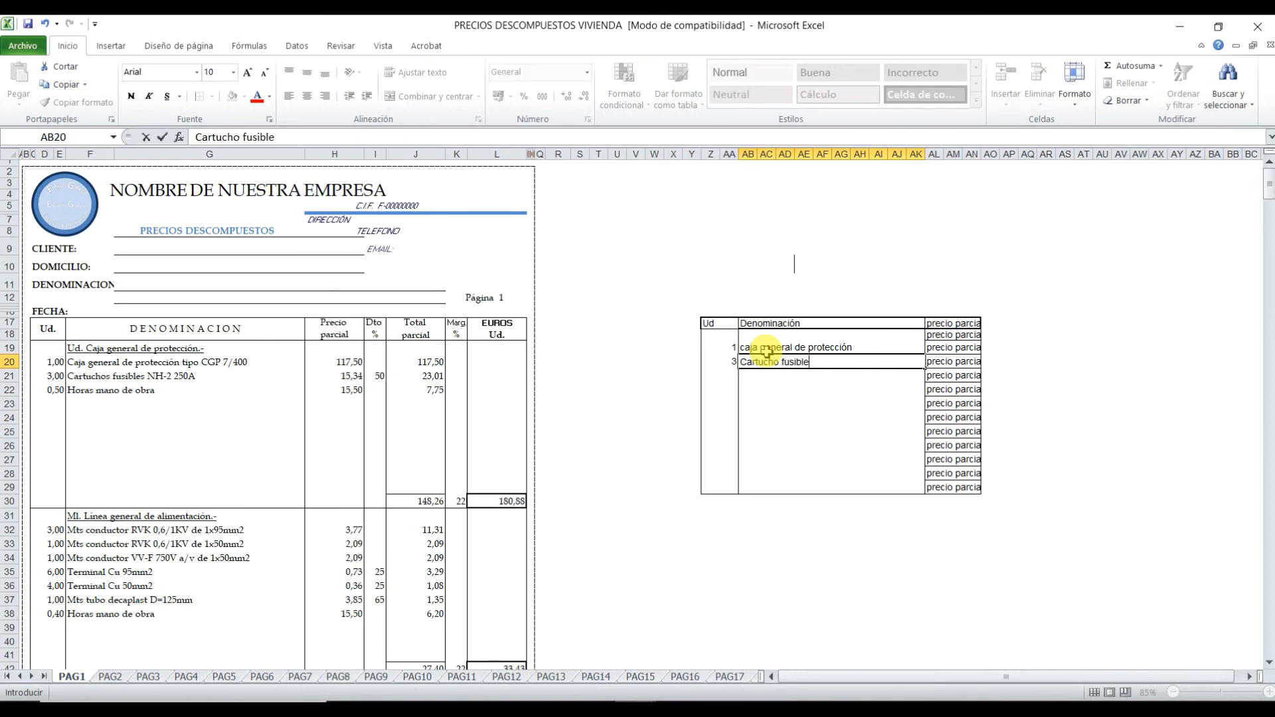
key(Return)
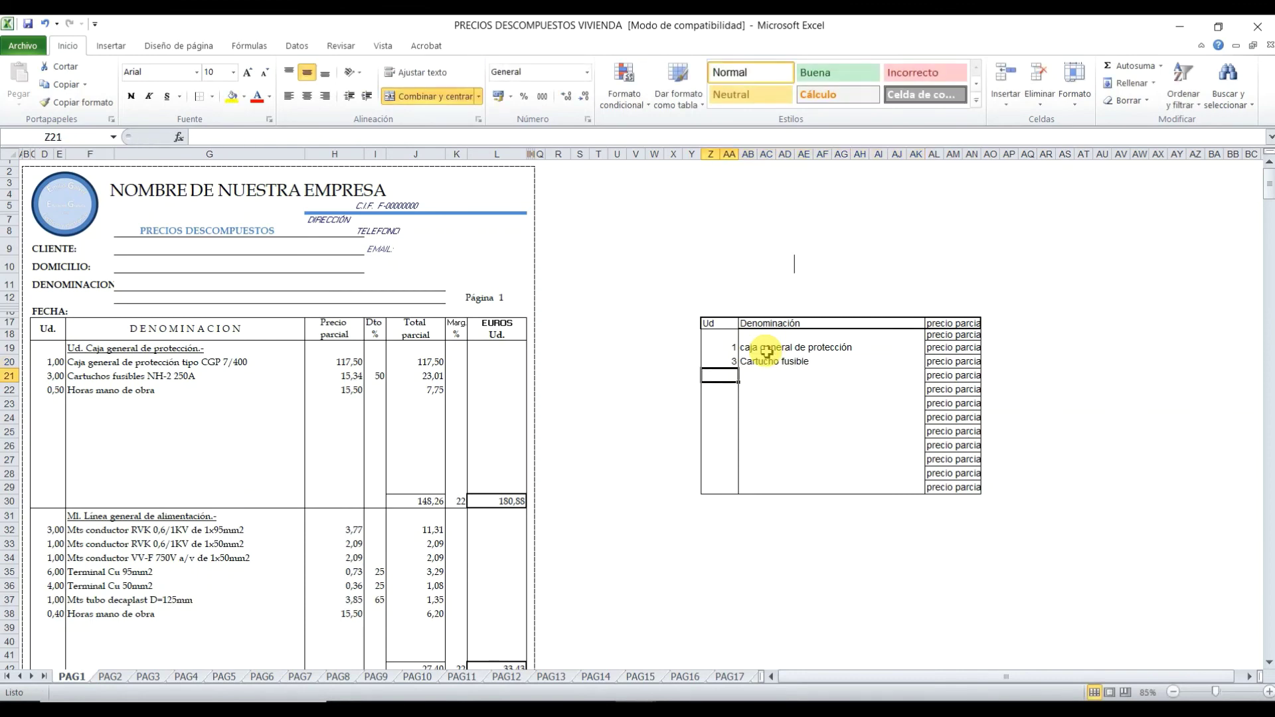
text(0,5)
key(Tab)
text(h)
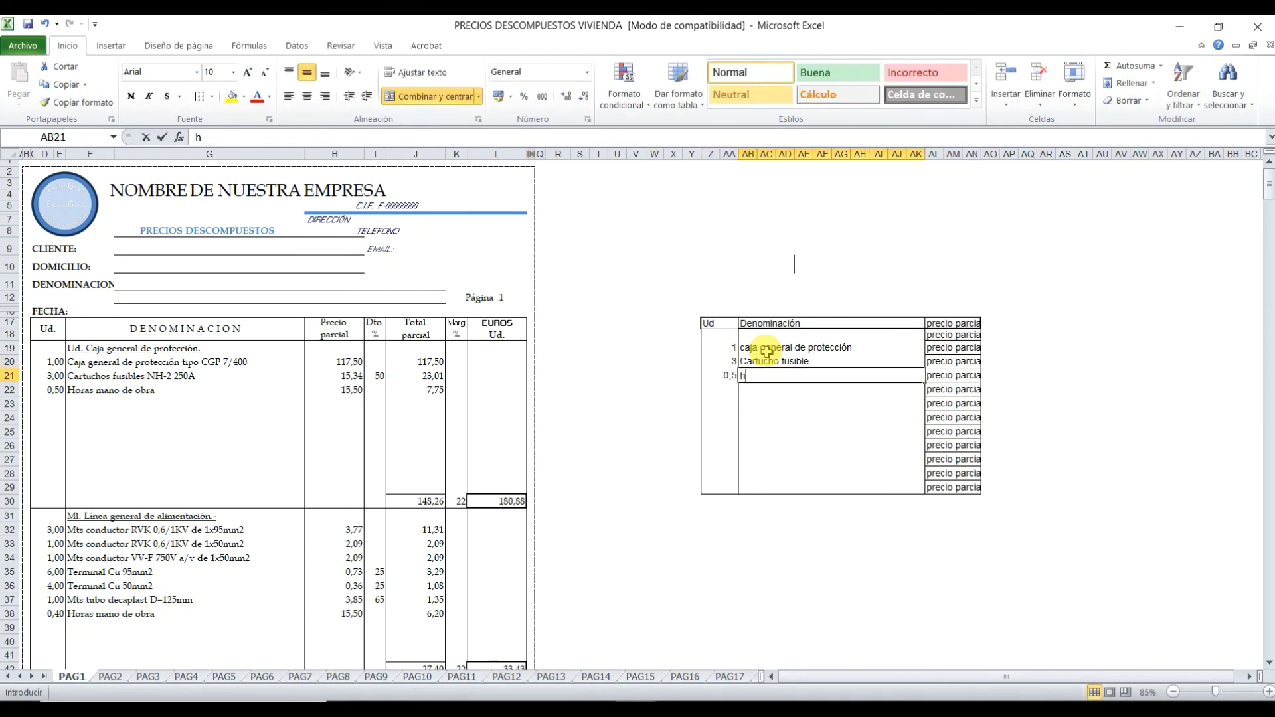
text(oras mano de obra)
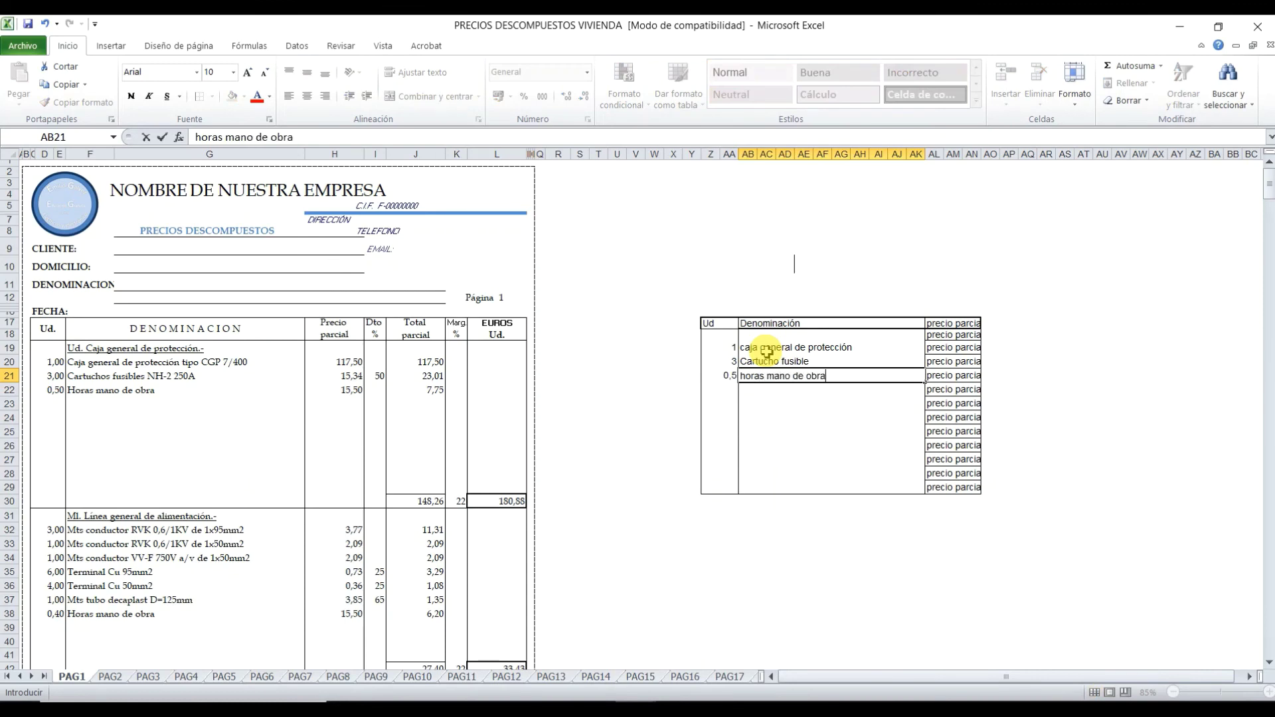
key(Tab)
- Clear the repeated placeholder text from the precio parcial cells AL18:AN29
drag(943, 336, 938, 488)
key(Delete)
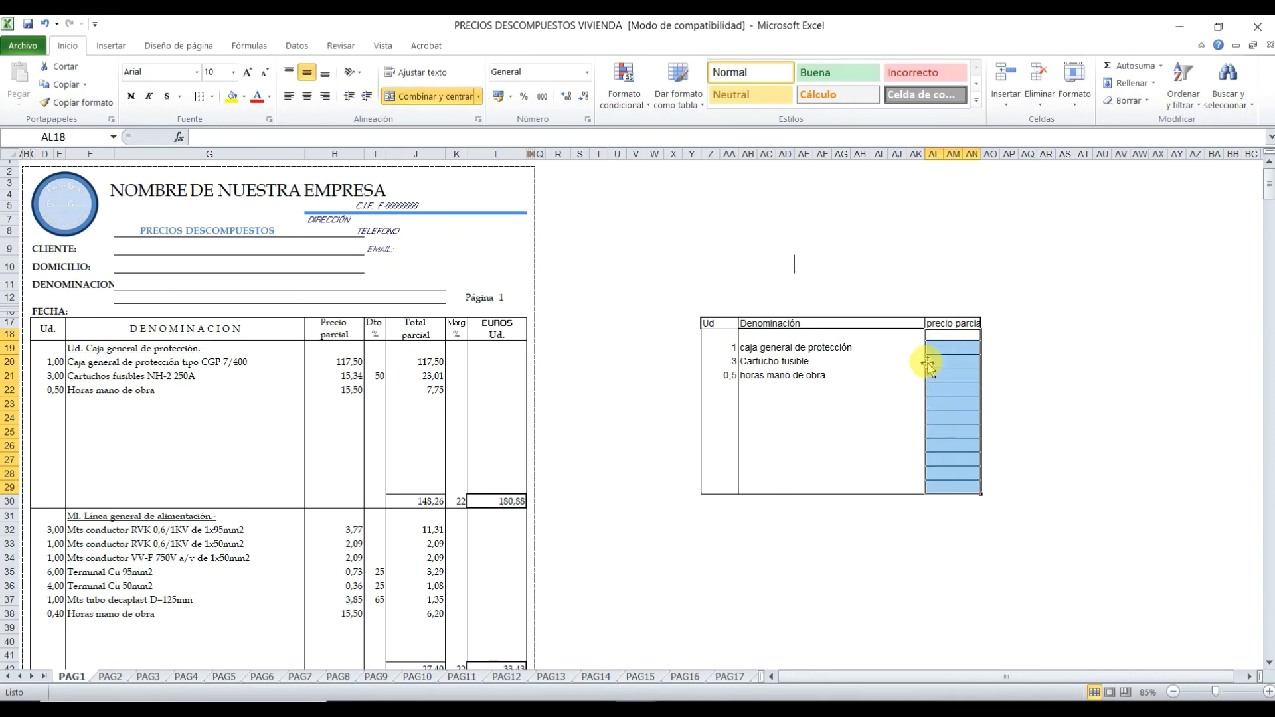
drag(940, 336, 965, 487)
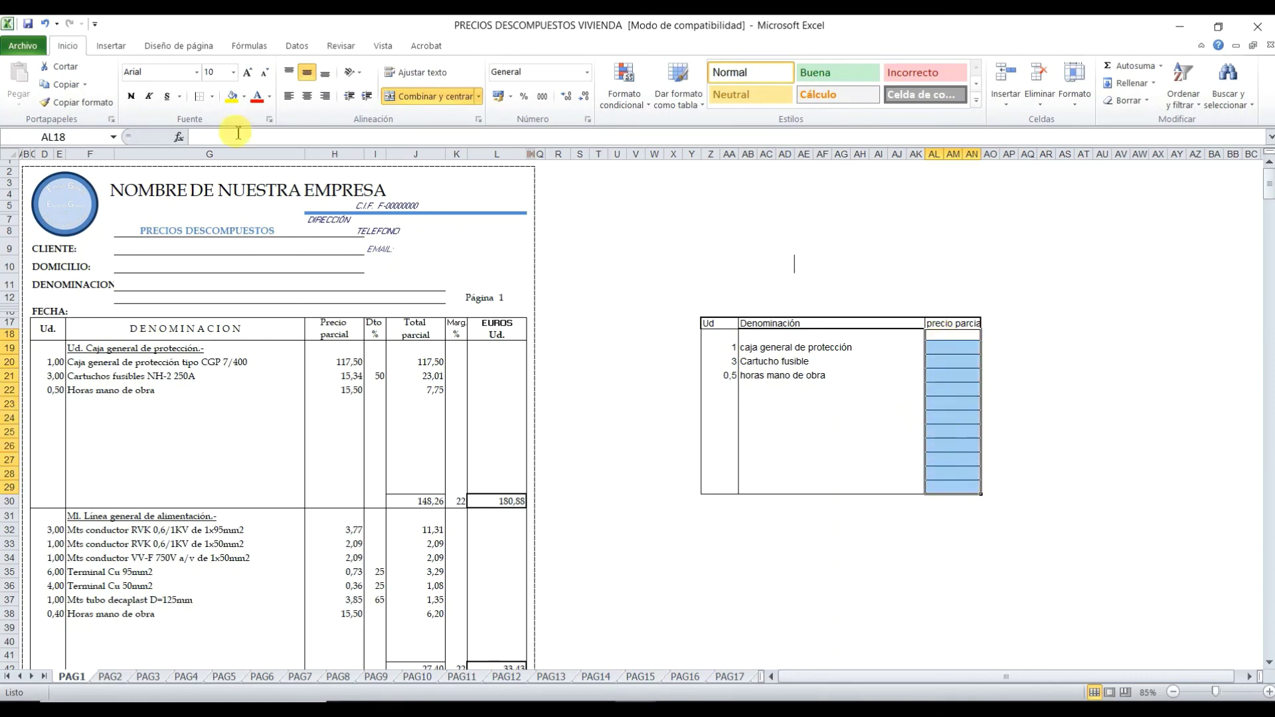
click(938, 296)
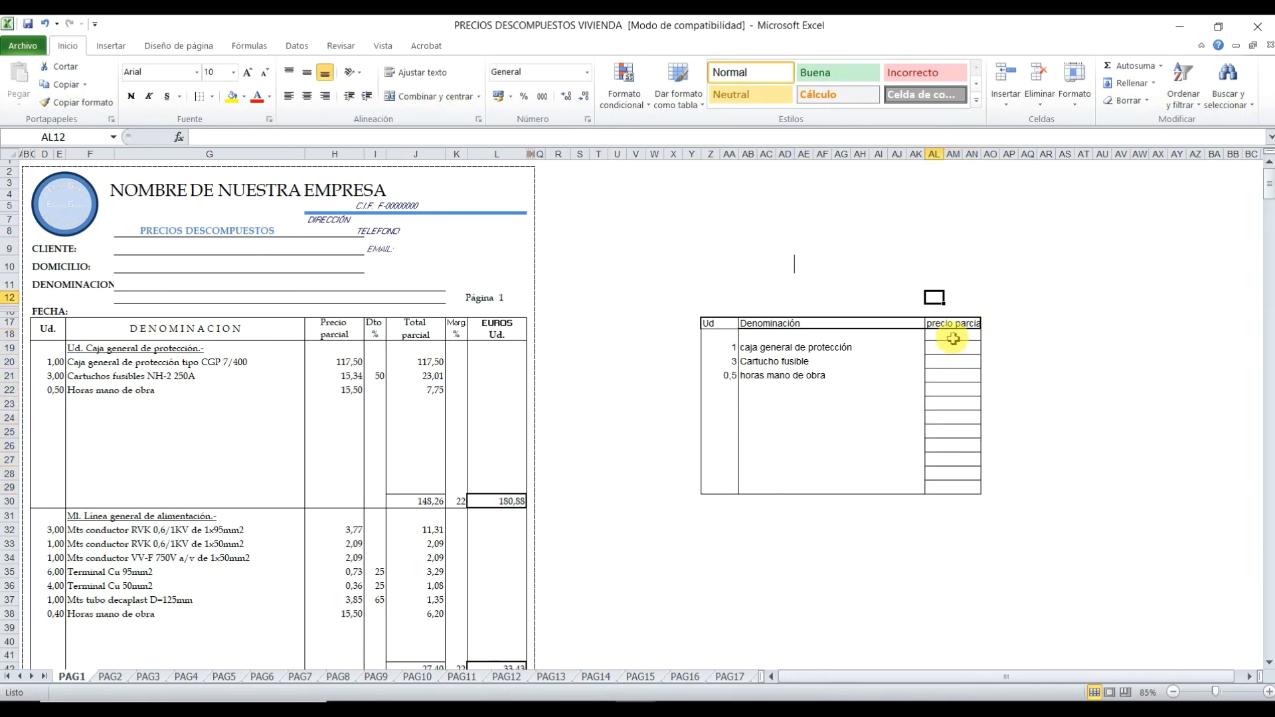
drag(953, 338, 968, 488)
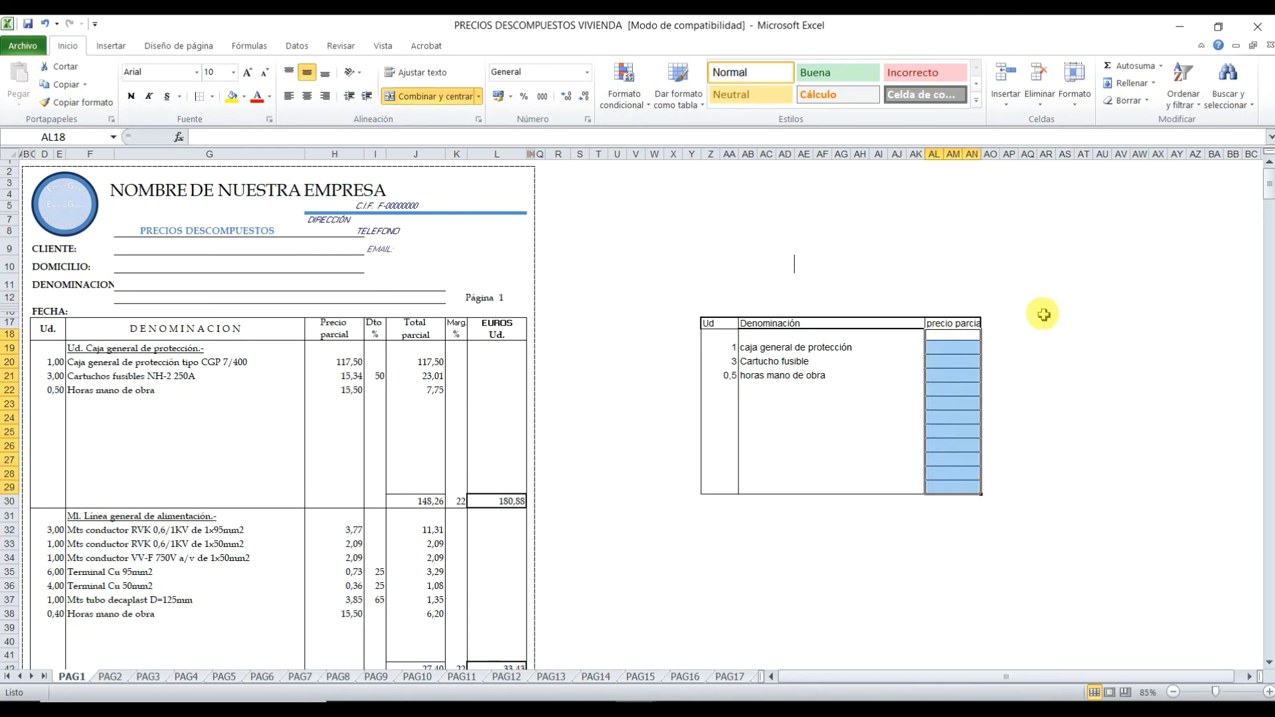
- Box the new column block AP18:AQ29 with an outside border
drag(1007, 337, 1029, 487)
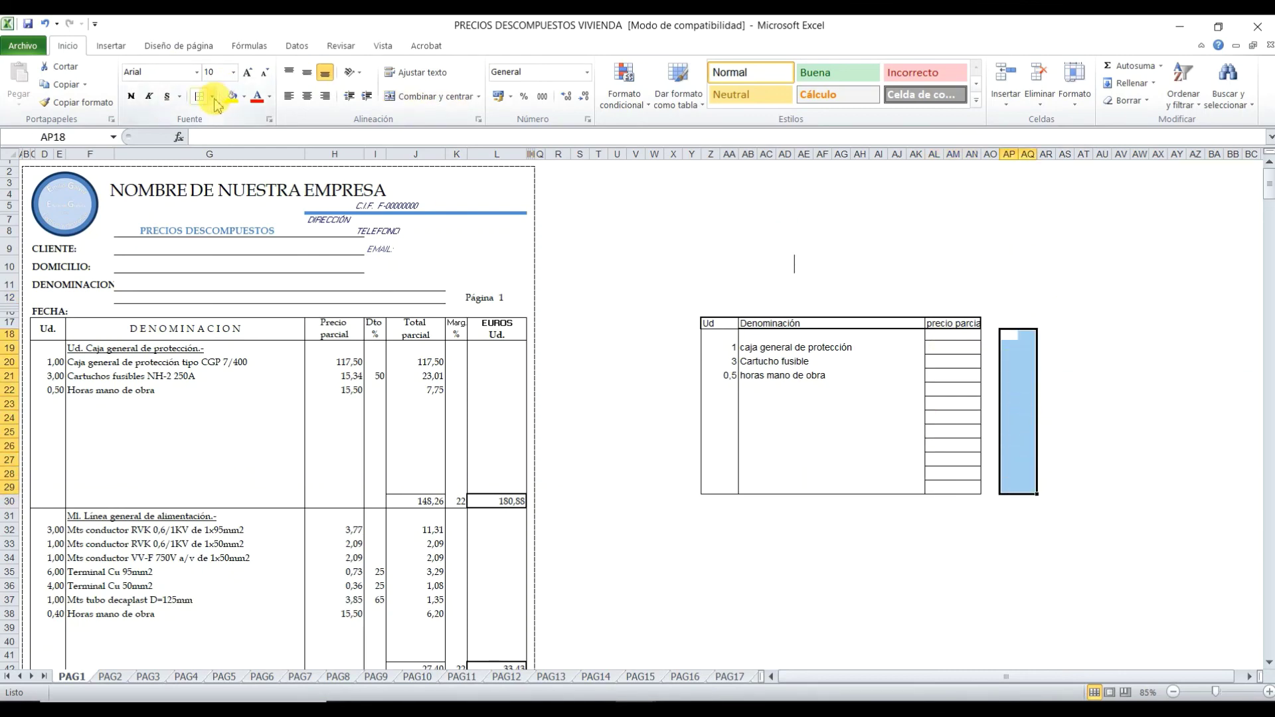
click(213, 97)
click(258, 244)
click(972, 243)
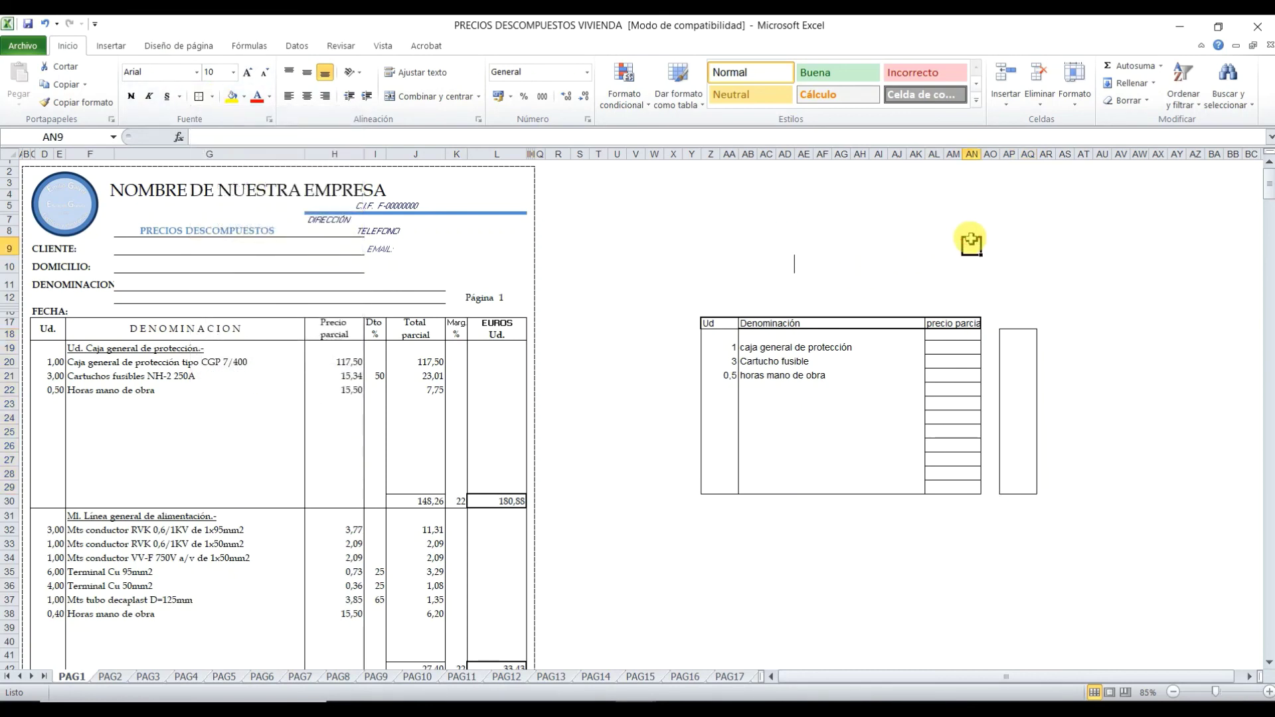
- Strip the precio parcial column's row lines, leaving only an outside border
drag(957, 334, 963, 483)
click(212, 97)
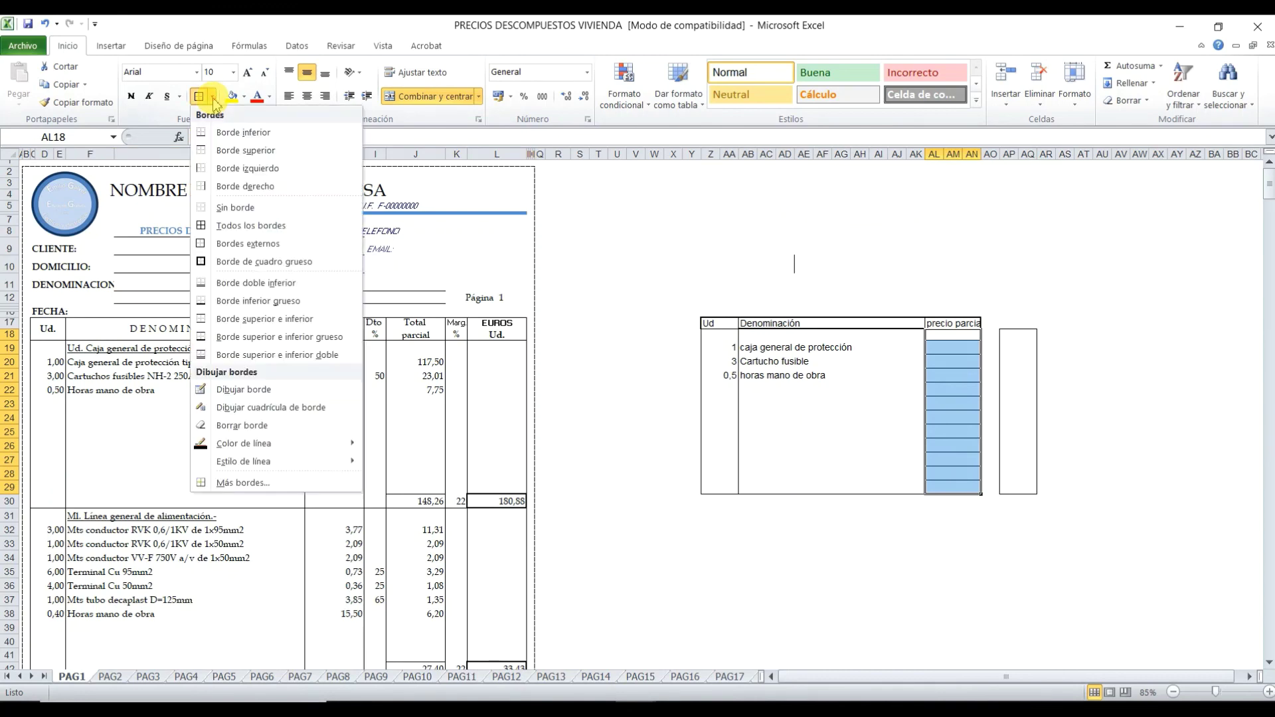
click(234, 204)
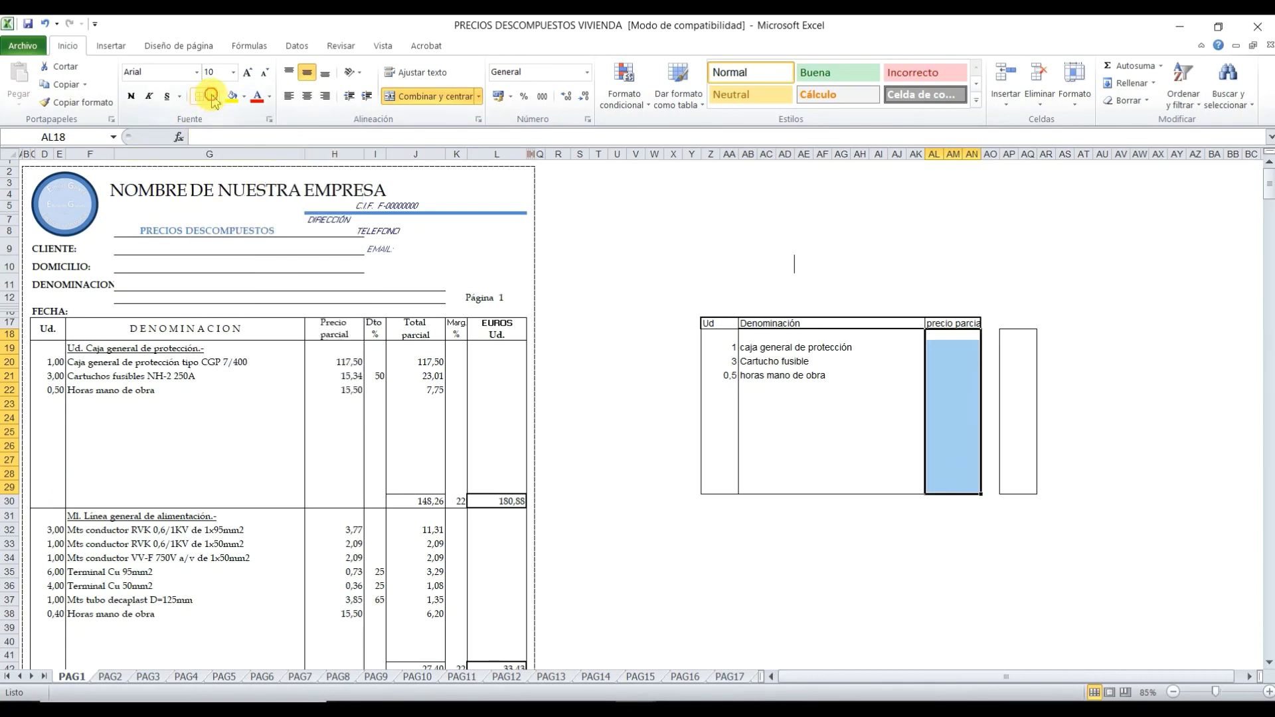
click(240, 244)
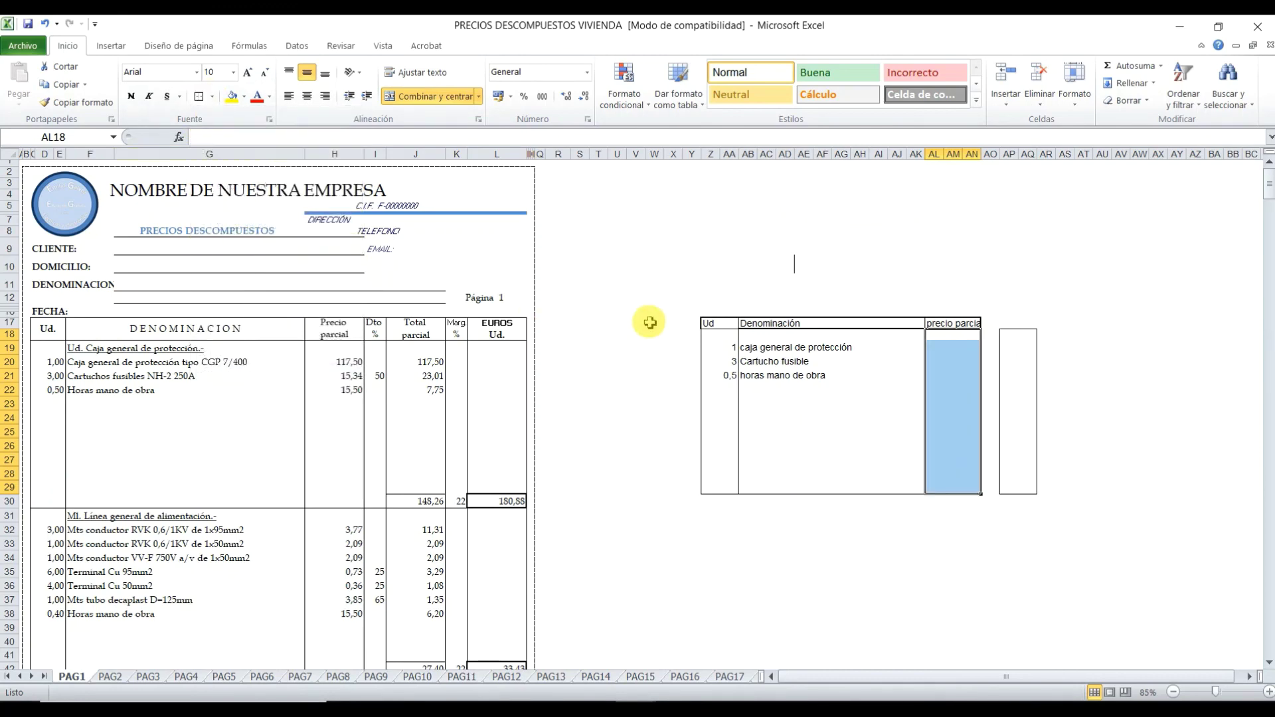
click(894, 249)
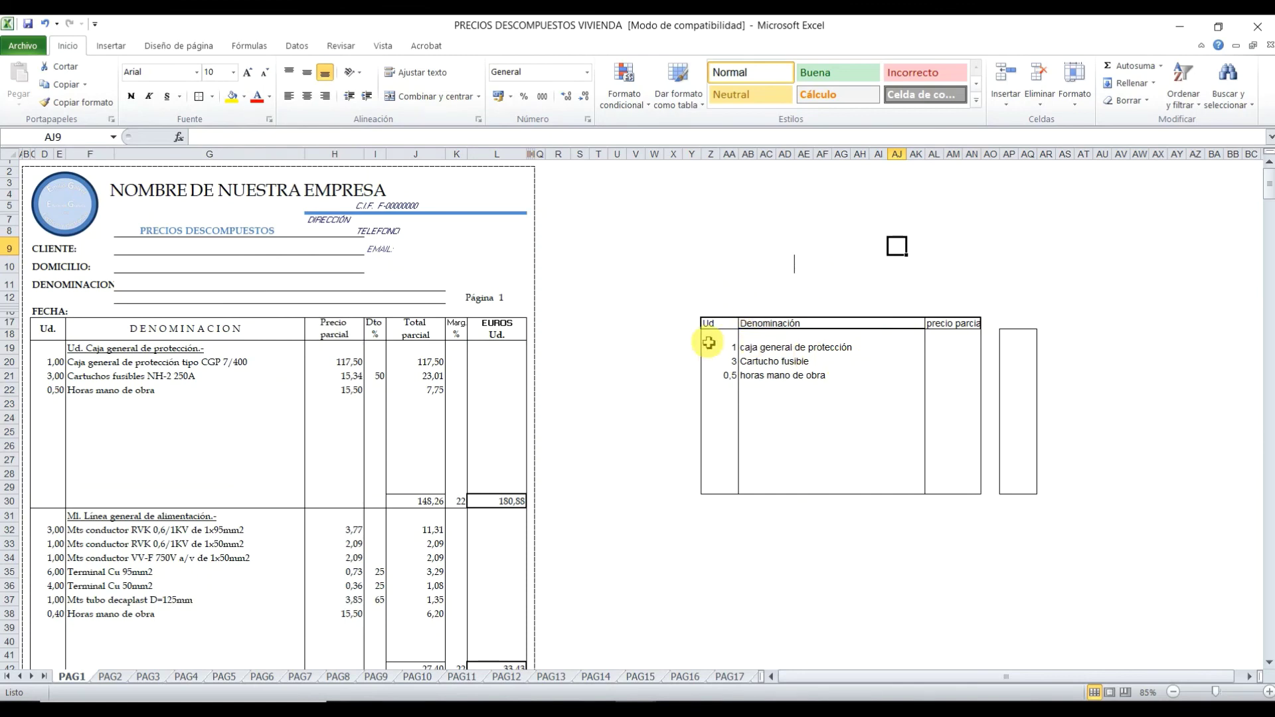
- Compare the side table with the matching block of the main price table
drag(706, 326, 948, 478)
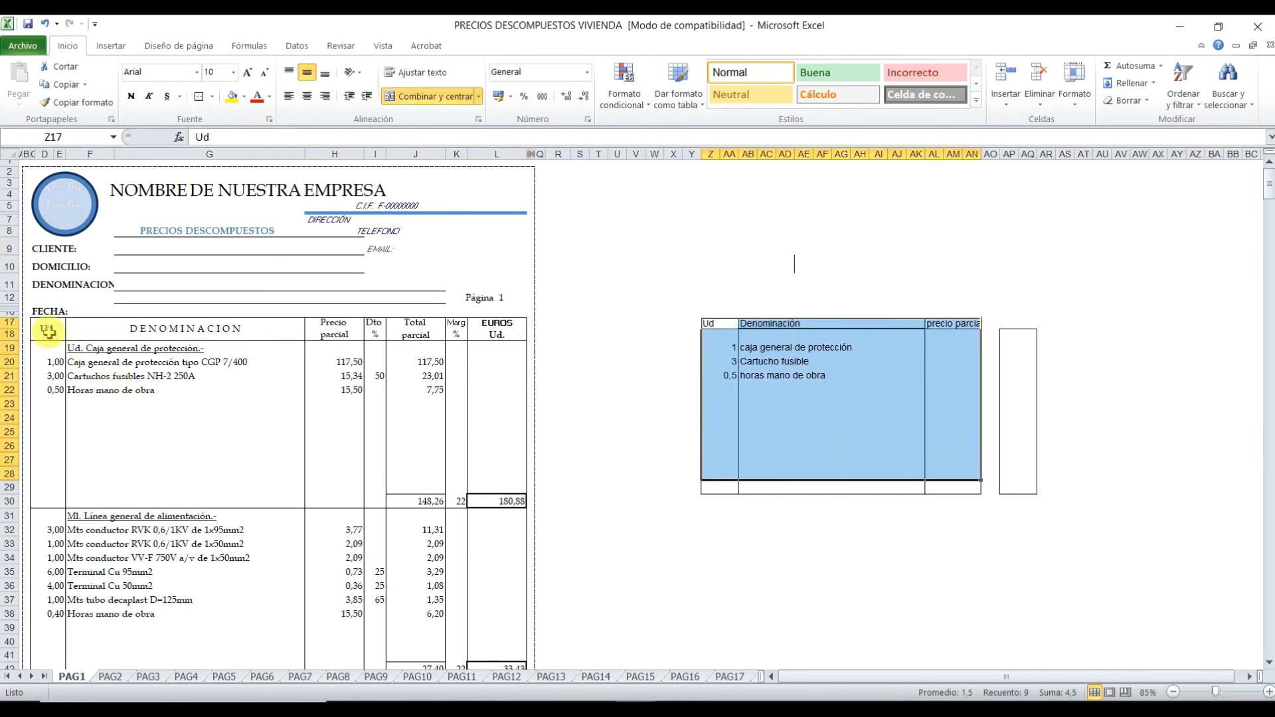
drag(48, 333, 329, 492)
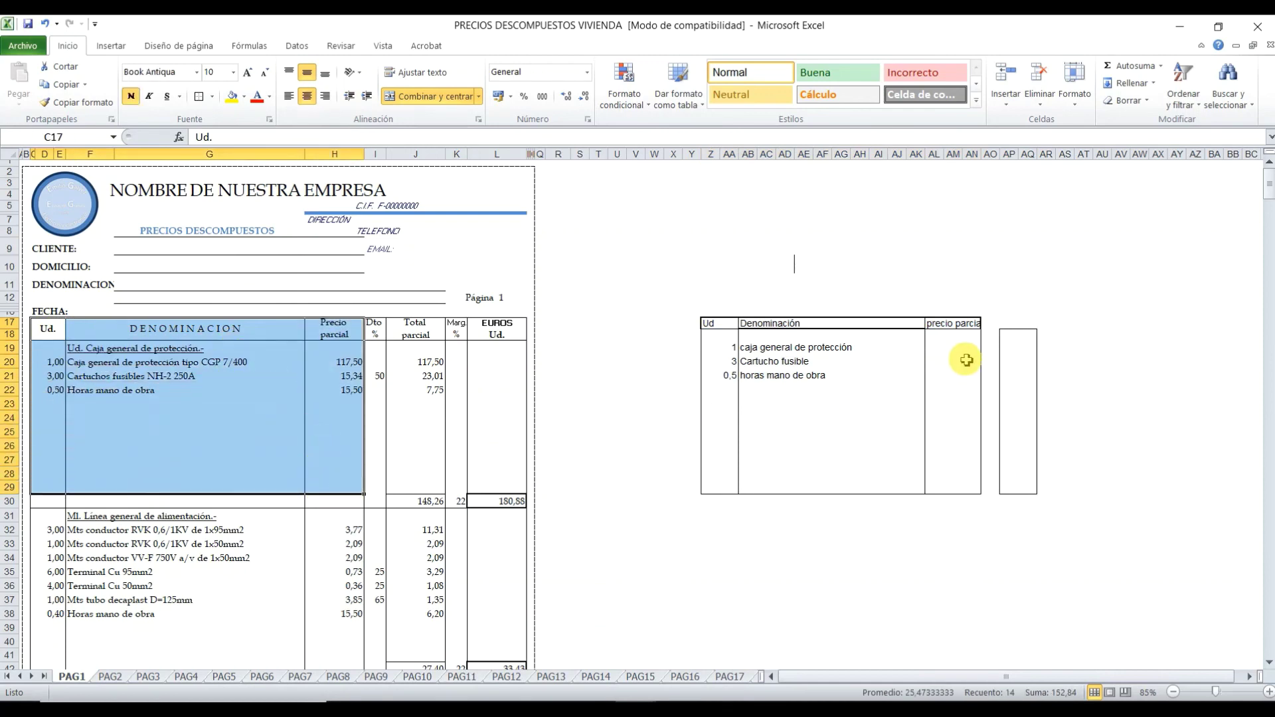
click(995, 325)
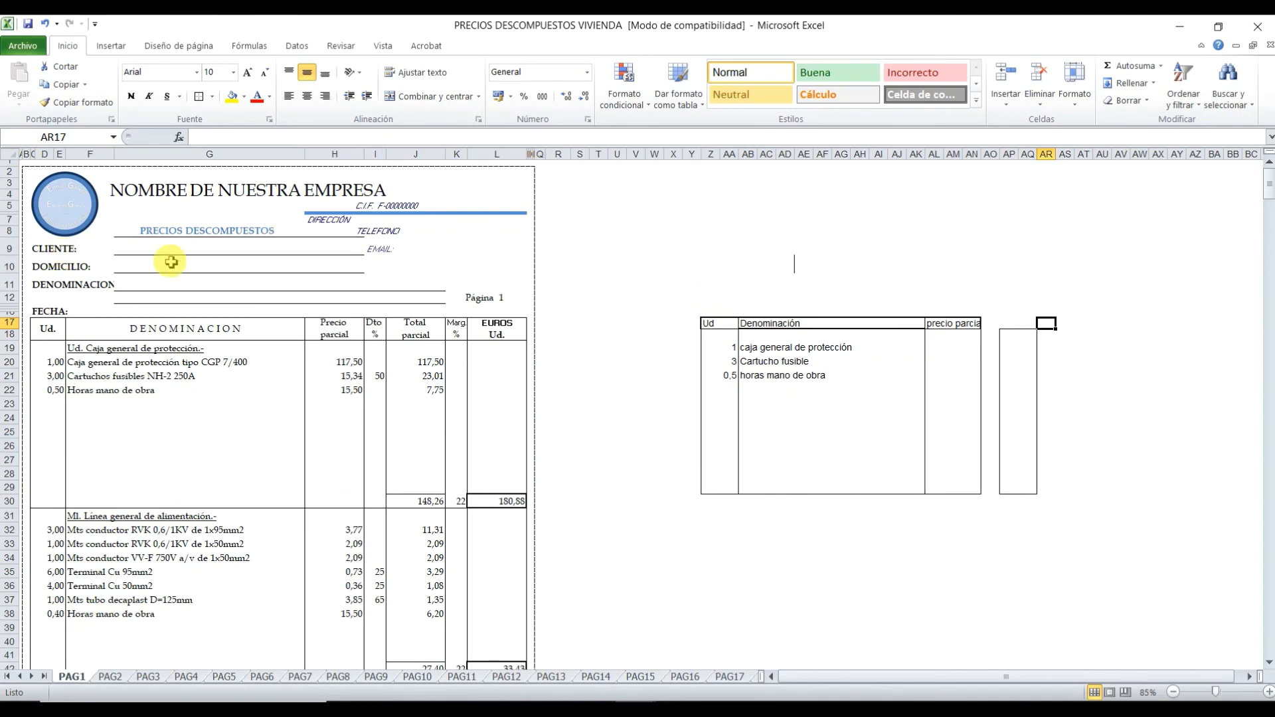
scroll(290, 388, down, 5)
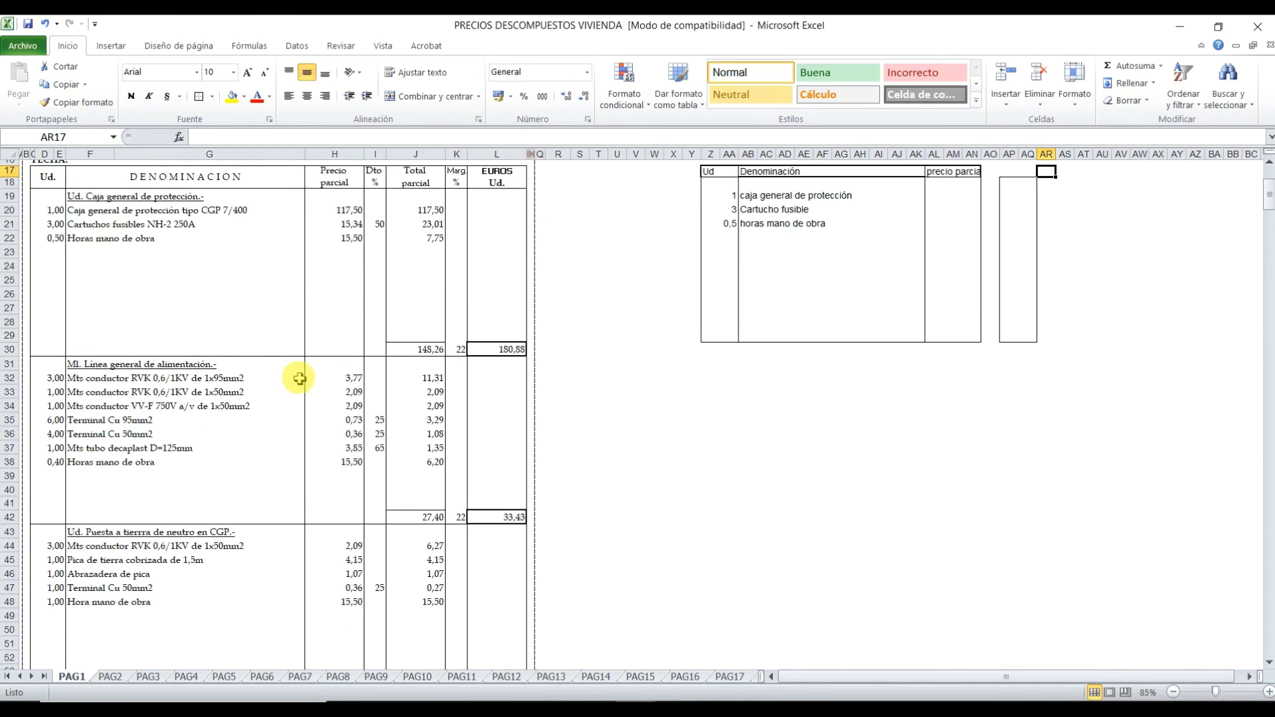
scroll(290, 388, down, 5)
scroll(280, 397, up, 7)
scroll(281, 397, up, 3)
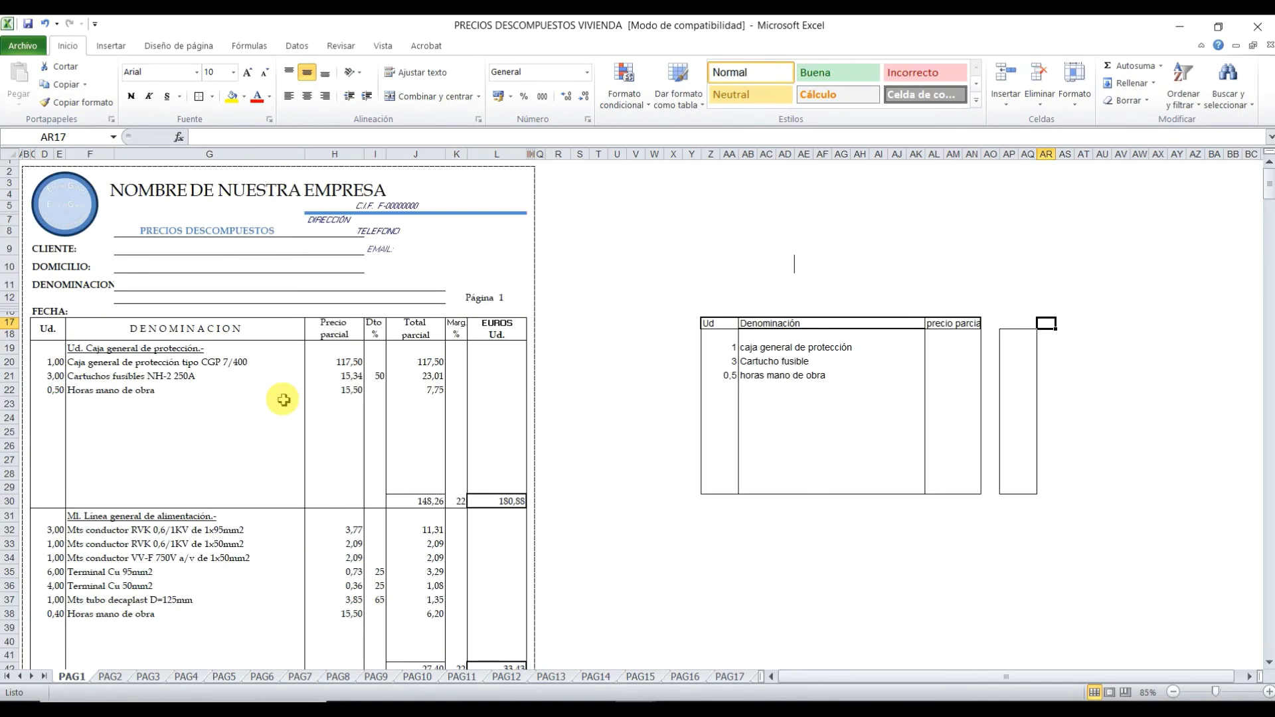